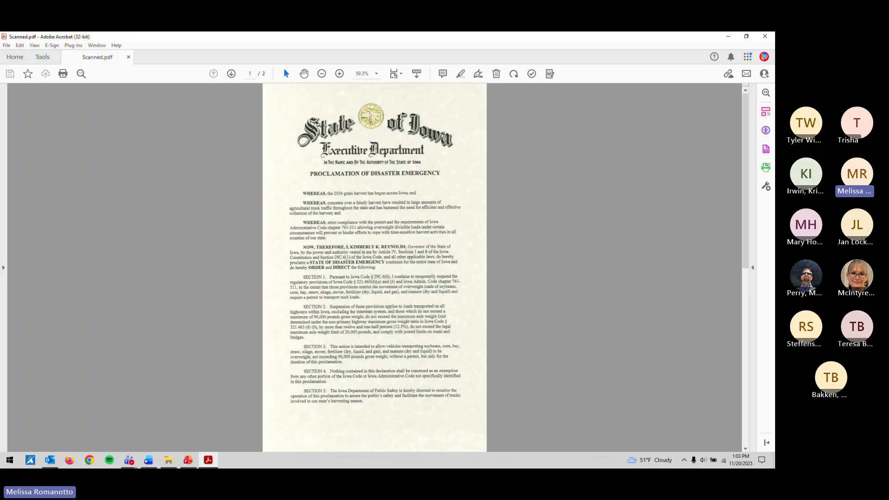
# Step: Switch to Acrobat and show the Accessibility Check results for Scanned.pdf by issue category
pyautogui.hotkey('alt', 'Tab')
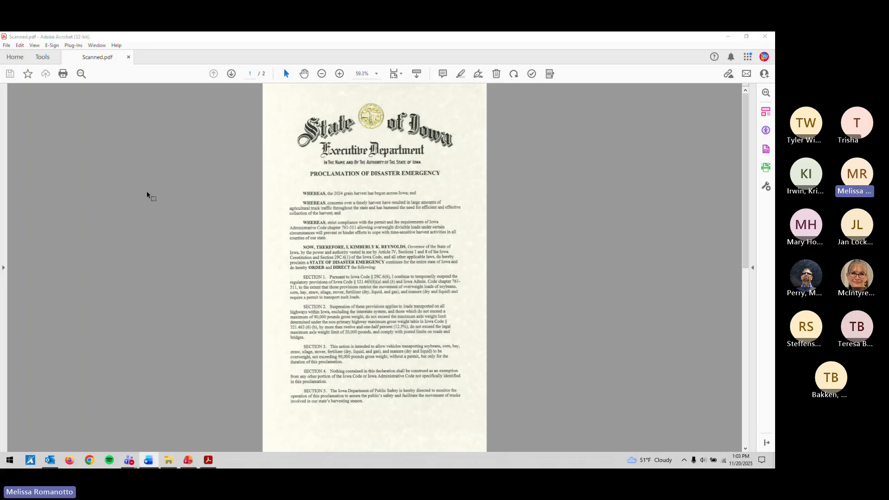
pyautogui.click(532, 74)
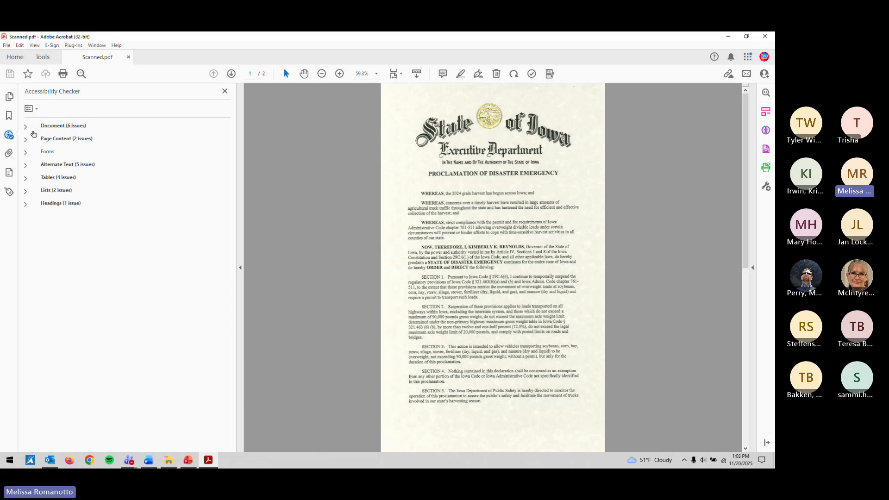
pyautogui.scroll(1, 54, 269)
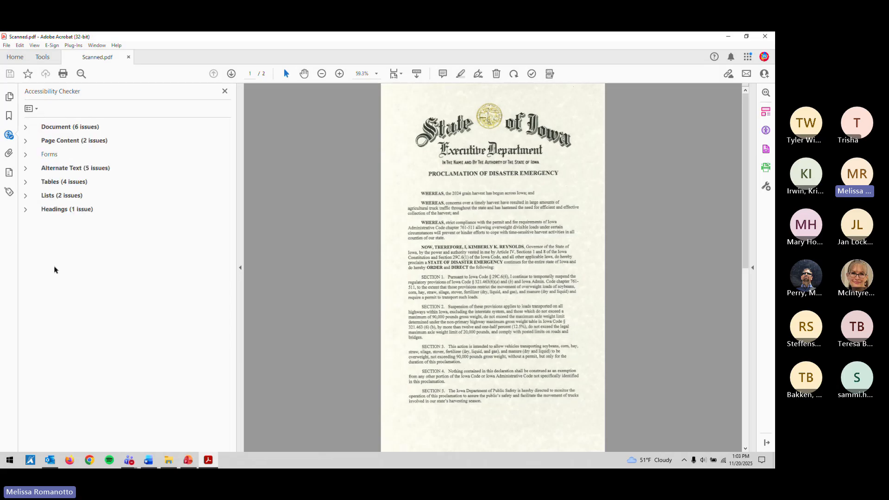
pyautogui.scroll(1, 54, 270)
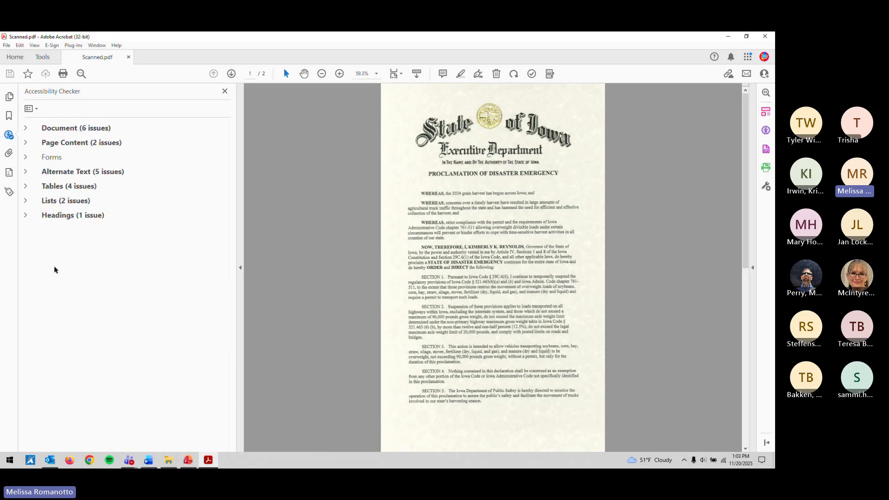
# Step: Expand the Document issues and select the 'Image-only PDF - Failed' entry
pyautogui.click(26, 130)
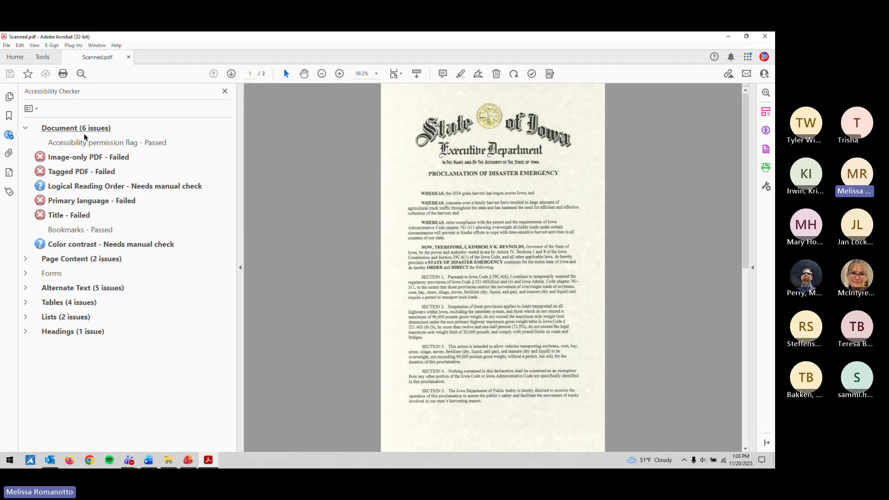
pyautogui.click(105, 158)
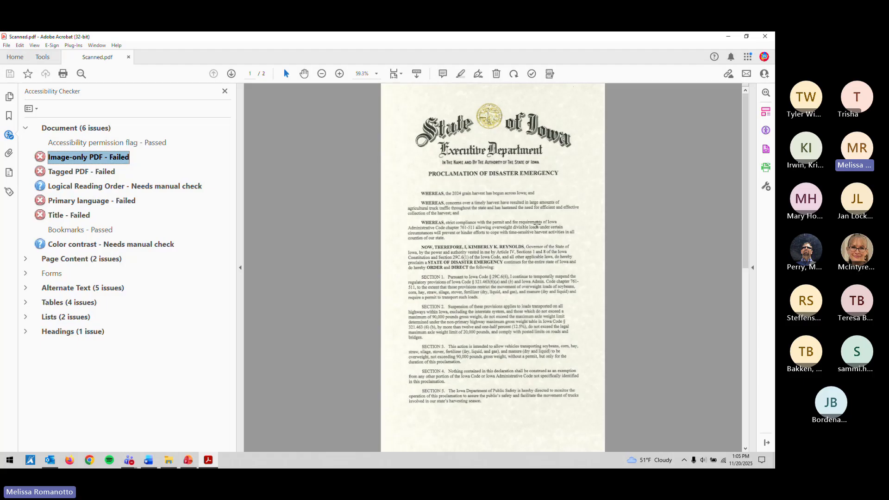
pyautogui.click(482, 164)
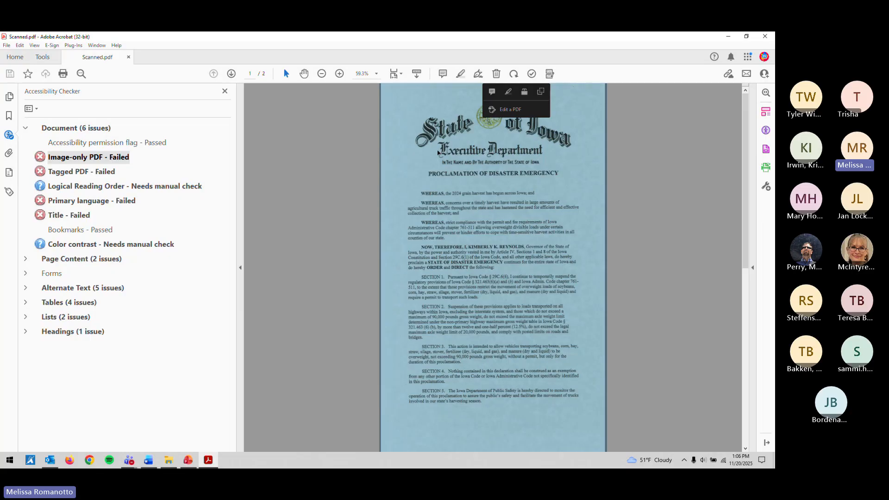
pyautogui.click(438, 152)
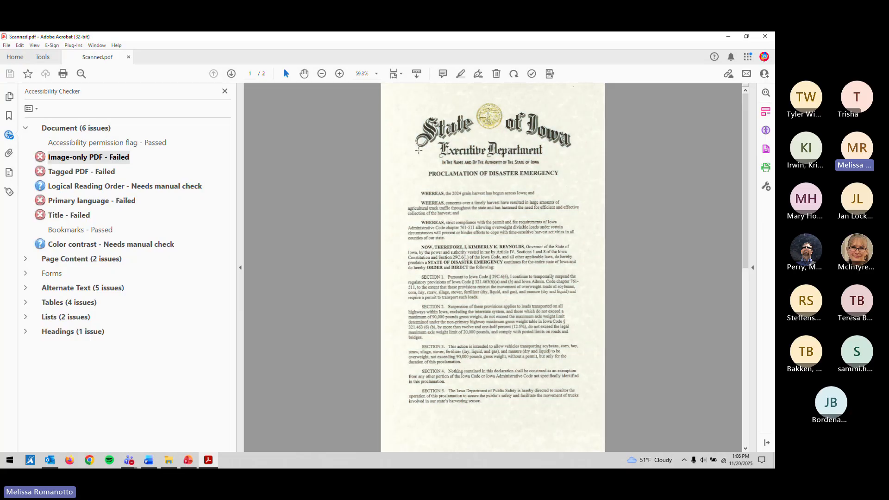
pyautogui.click(419, 153)
pyautogui.click(419, 153)
pyautogui.click(464, 156)
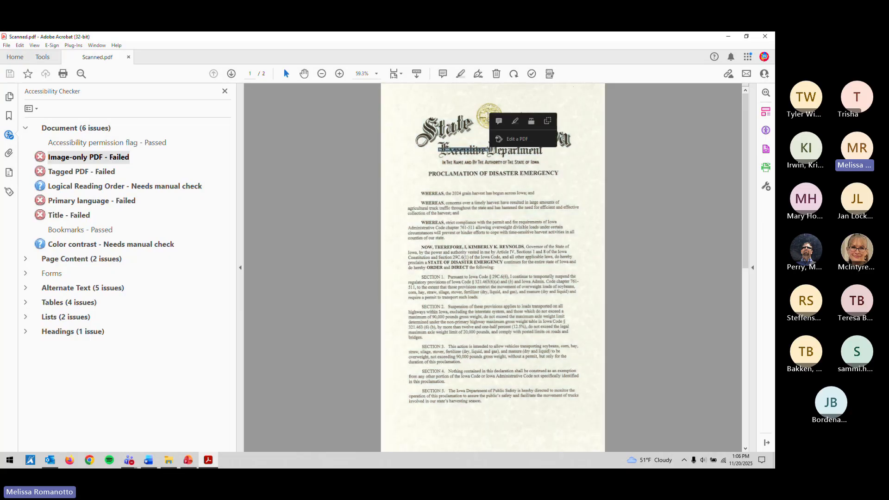
pyautogui.click(456, 161)
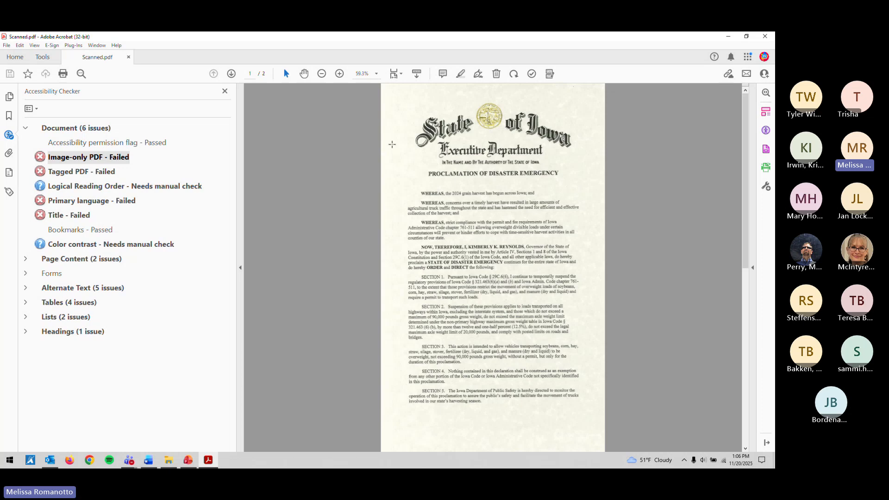
pyautogui.click(437, 193)
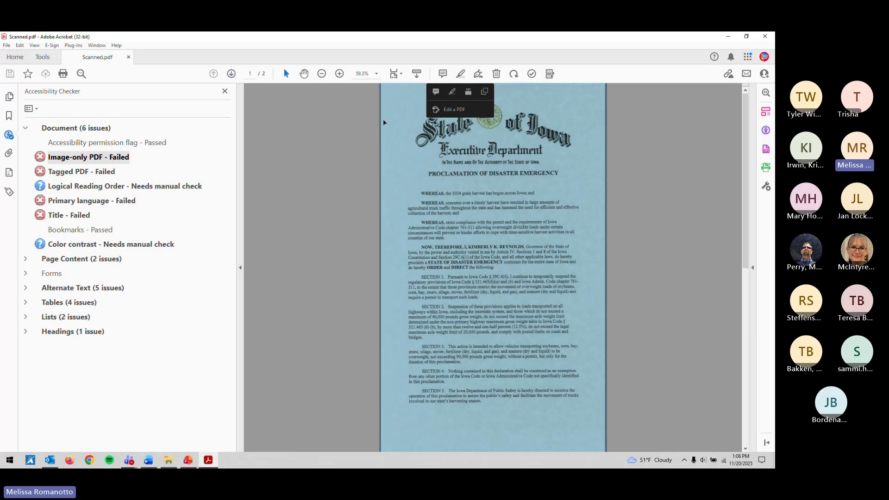
pyautogui.click(402, 120)
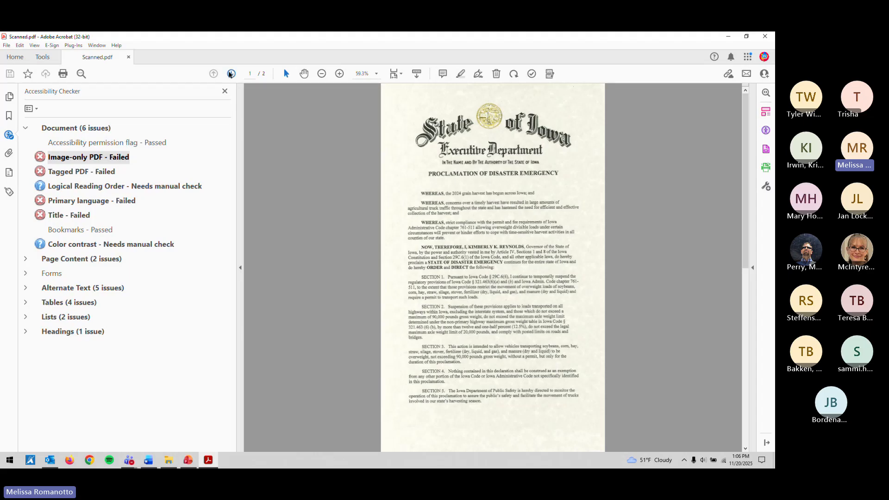
pyautogui.click(231, 74)
pyautogui.click(409, 116)
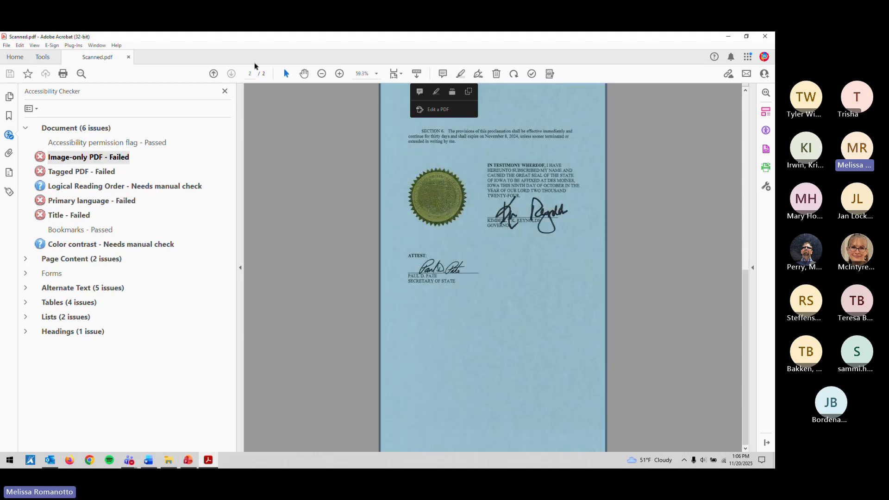
pyautogui.click(214, 74)
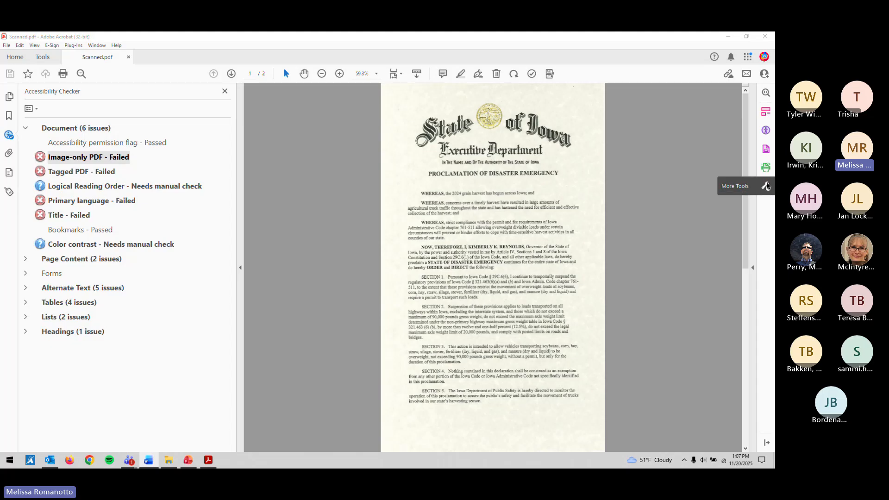
# Step: Open the Scan & OCR tool from the full Tools list
pyautogui.click(767, 187)
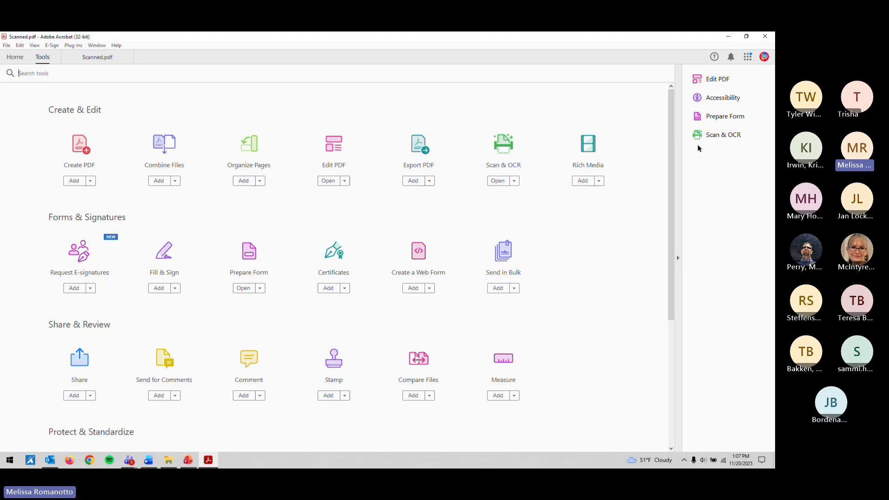
pyautogui.click(710, 137)
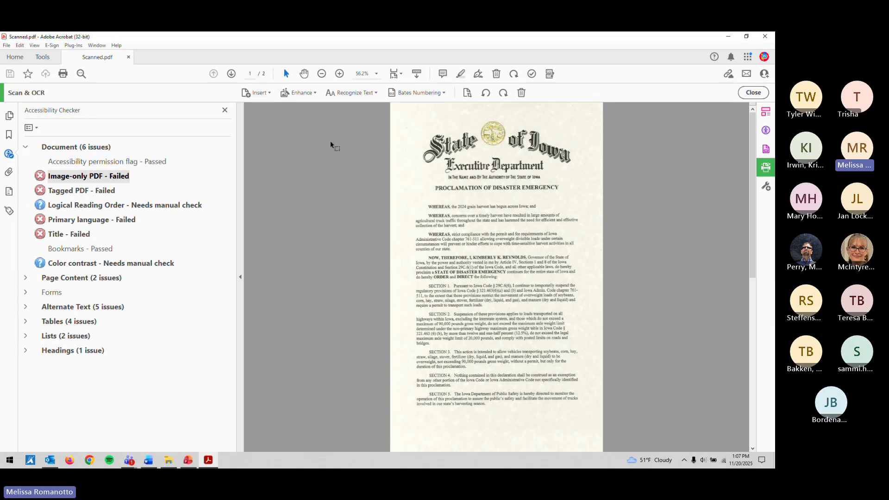
# Step: Narrow and then close the Accessibility Checker results pane
pyautogui.moveTo(236, 149); pyautogui.dragTo(224, 159)
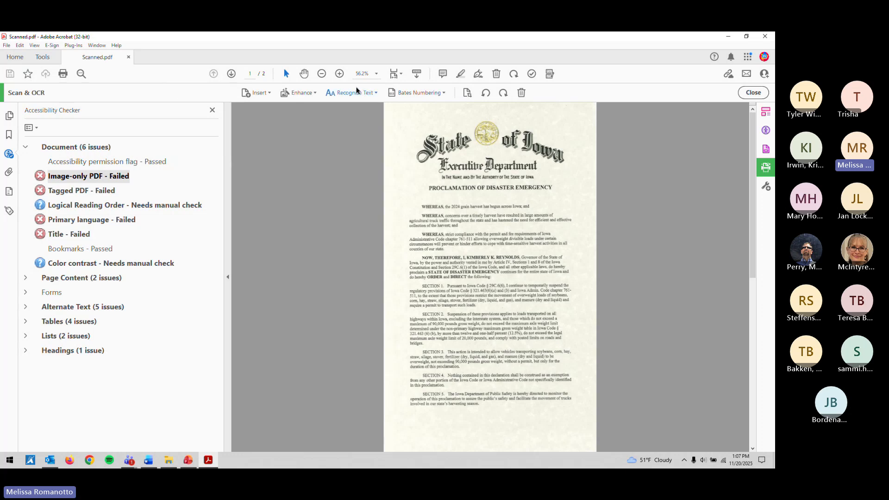
pyautogui.click(213, 111)
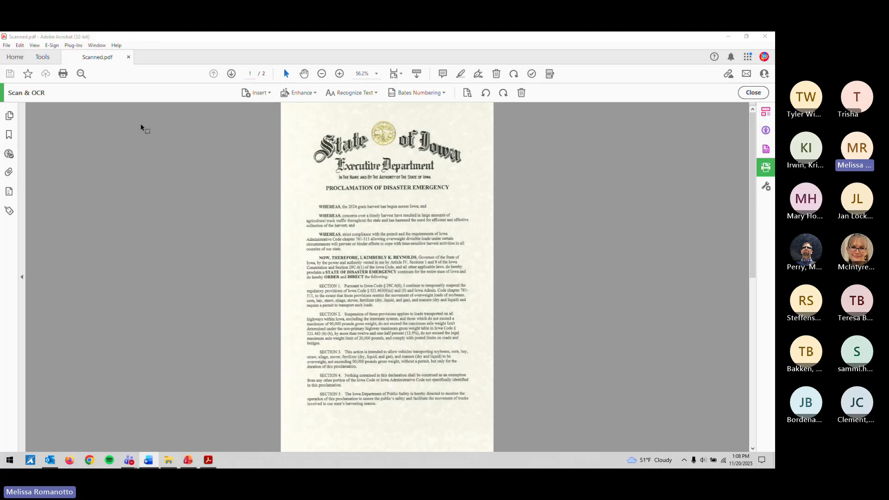
# Step: Recognize text in this file across all pages, then show the Recognize Text dropdown choices
pyautogui.click(340, 96)
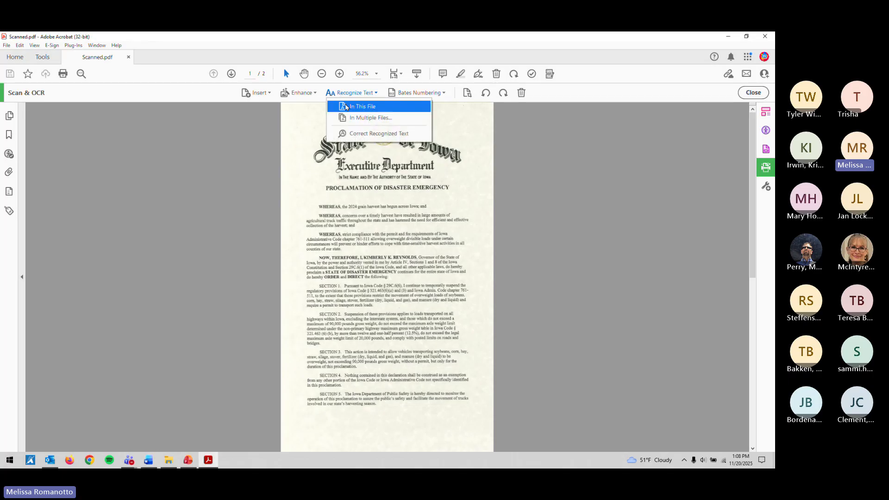
pyautogui.click(346, 107)
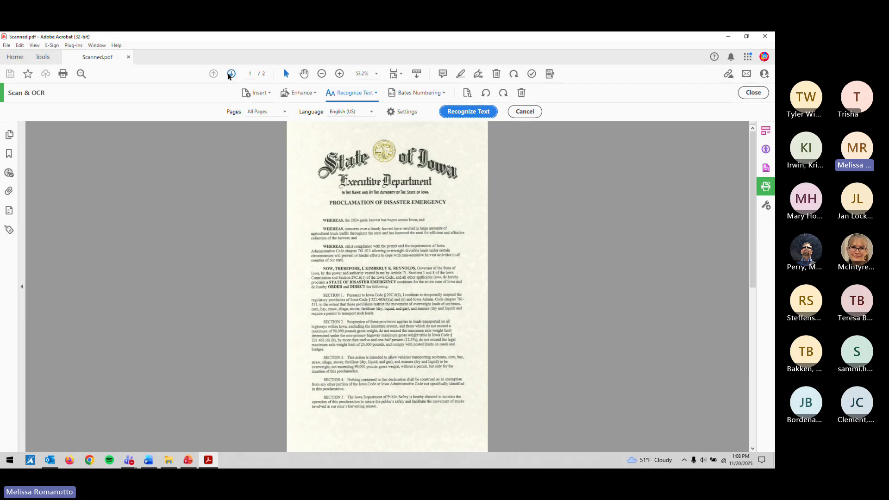
pyautogui.click(188, 189)
pyautogui.click(285, 112)
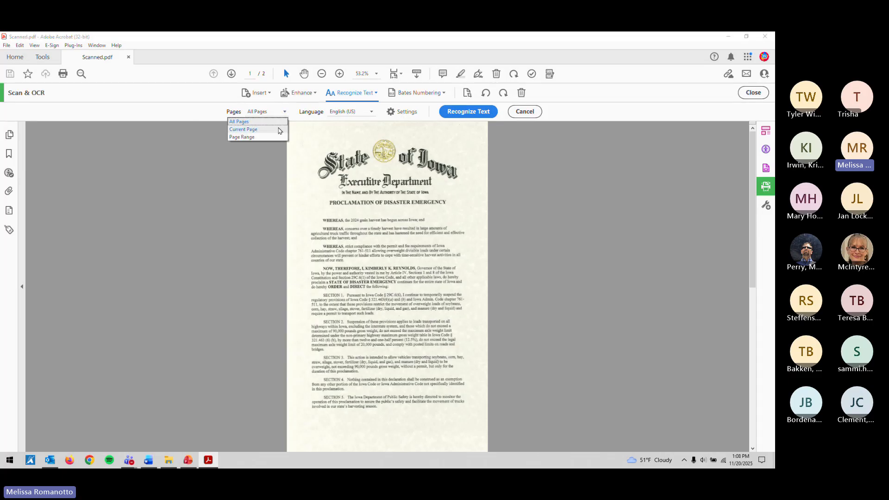
pyautogui.click(278, 122)
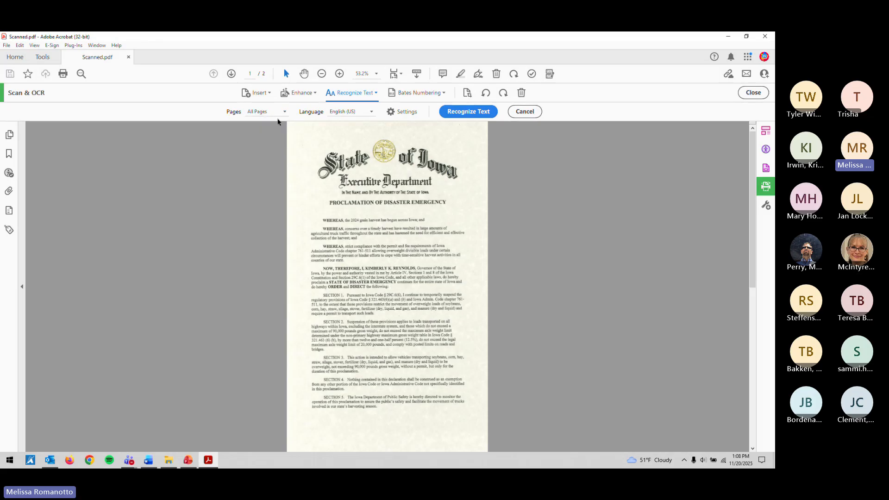
pyautogui.scroll(-1, 242, 144)
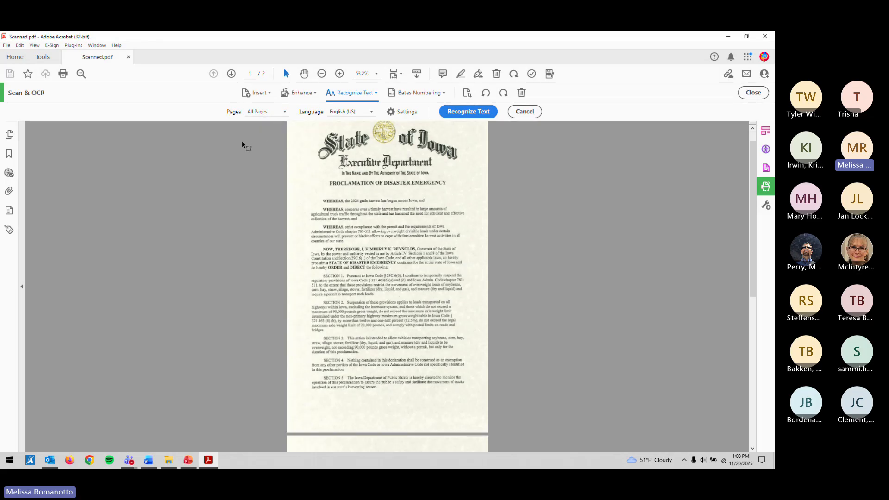
pyautogui.scroll(1, 242, 141)
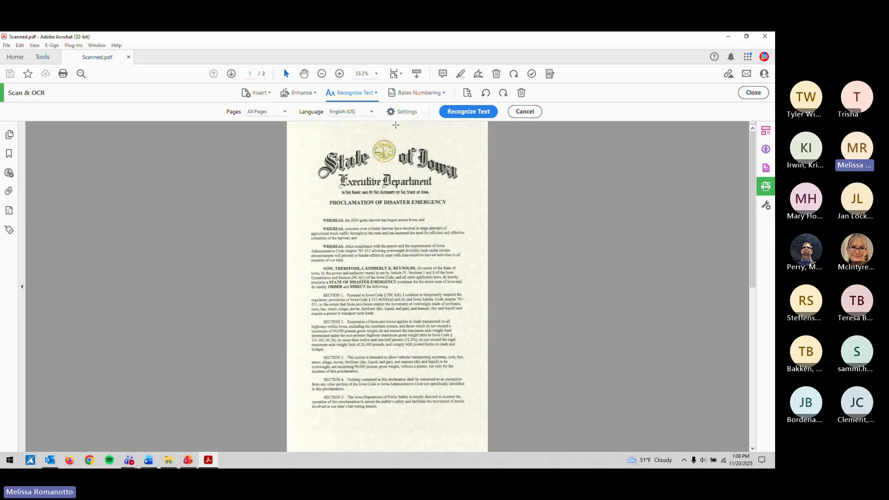
pyautogui.click(453, 116)
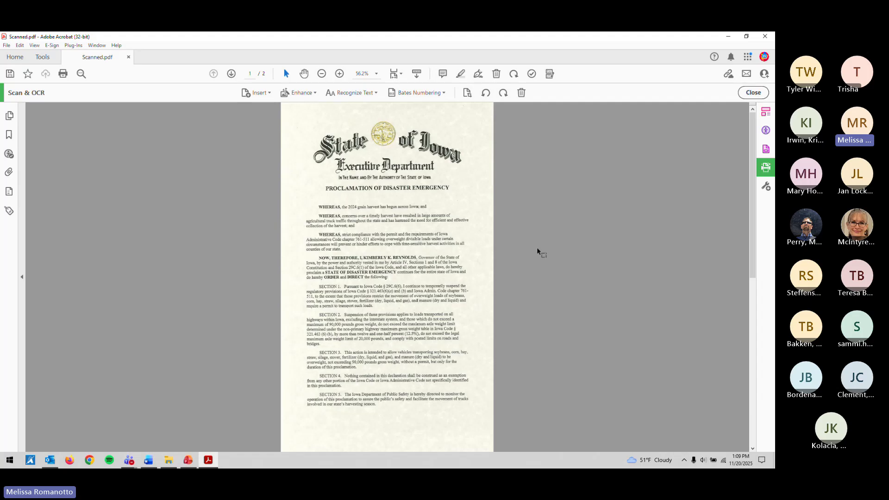
pyautogui.click(364, 95)
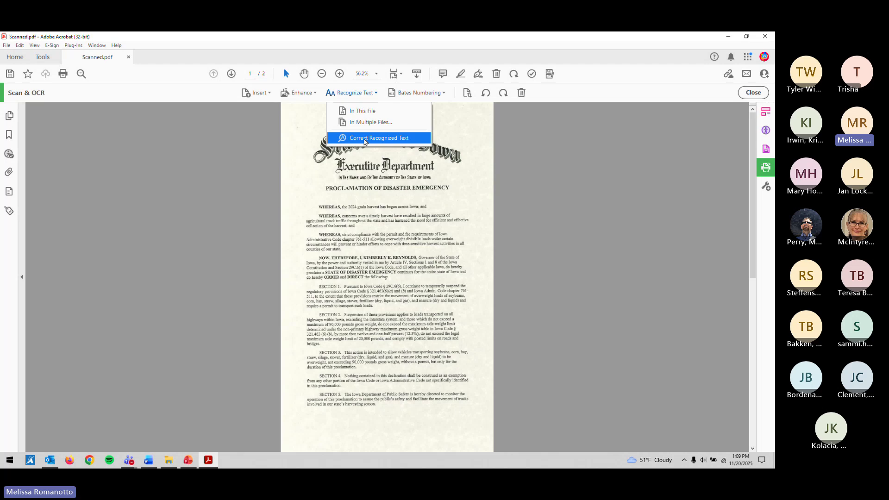
# Step: Choose Correct Recognized Text to flag suspect OCR words on page 1
pyautogui.click(365, 139)
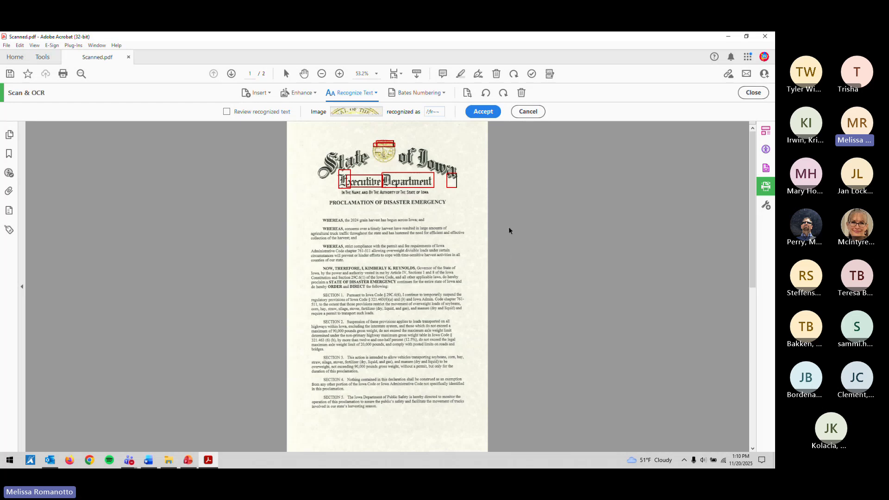
# Step: Scroll to the header and erase the first seal suspect's garbled recognized text
pyautogui.keyDown('ctrl'); pyautogui.scroll(4, 503, 237); pyautogui.keyUp('ctrl')
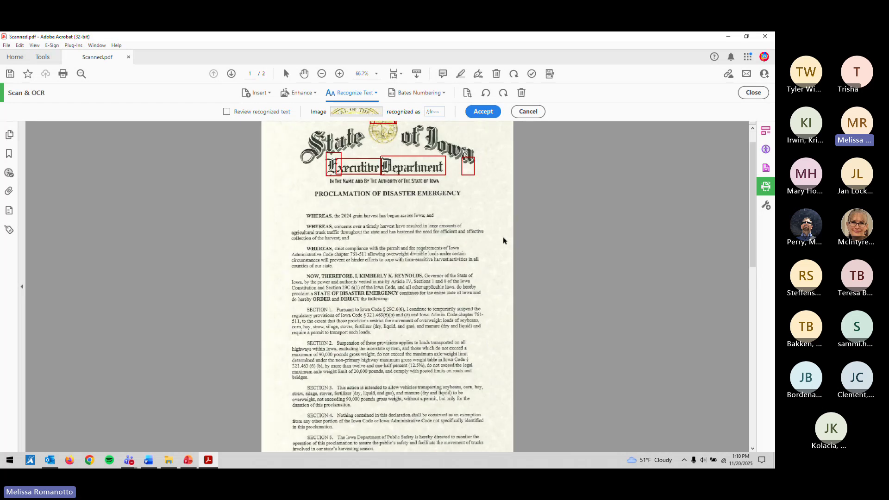
pyautogui.scroll(3, 503, 237)
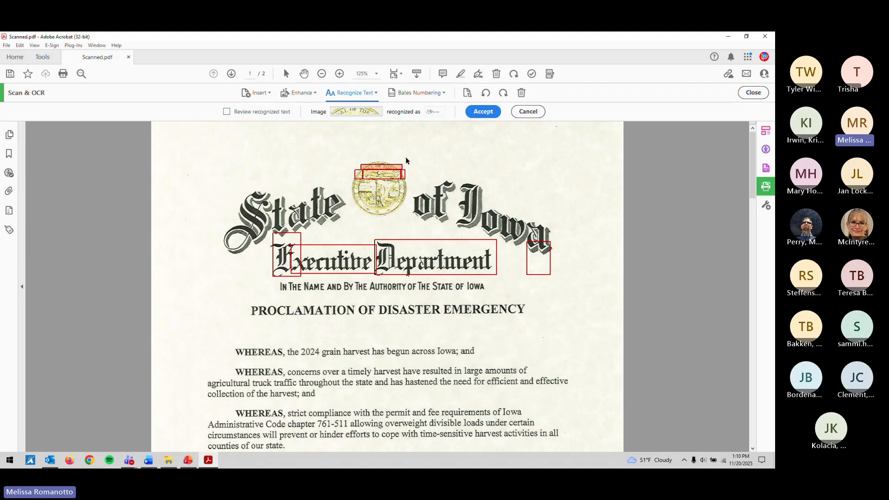
pyautogui.click(436, 112)
pyautogui.press('BackSpace')
pyautogui.press('BackSpace')
pyautogui.press('BackSpace')
pyautogui.press('BackSpace')
pyautogui.press('BackSpace')
pyautogui.press('BackSpace')
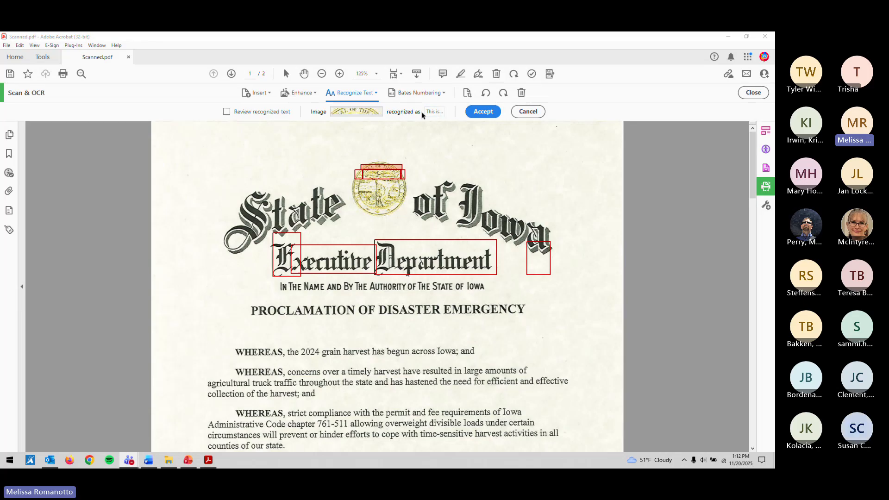
# Step: Accept each of the four state seal suspects as non-text
pyautogui.click(440, 111)
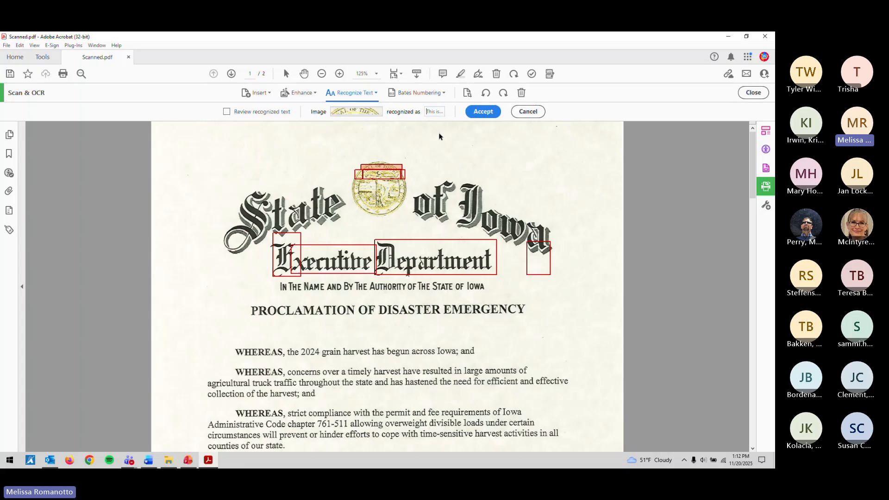
pyautogui.click(479, 115)
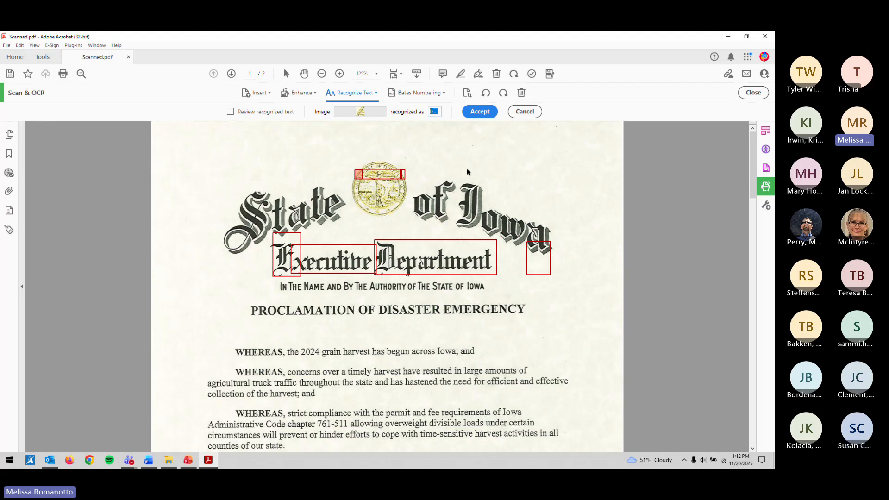
pyautogui.click(479, 113)
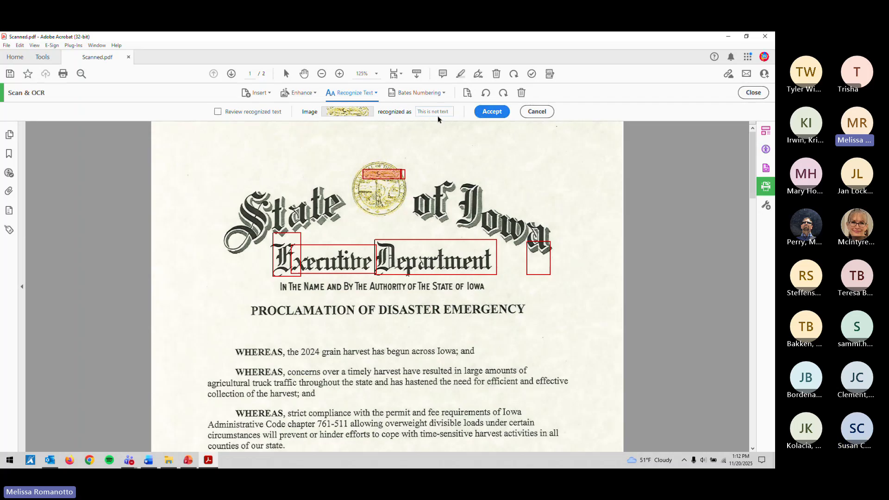
pyautogui.click(484, 115)
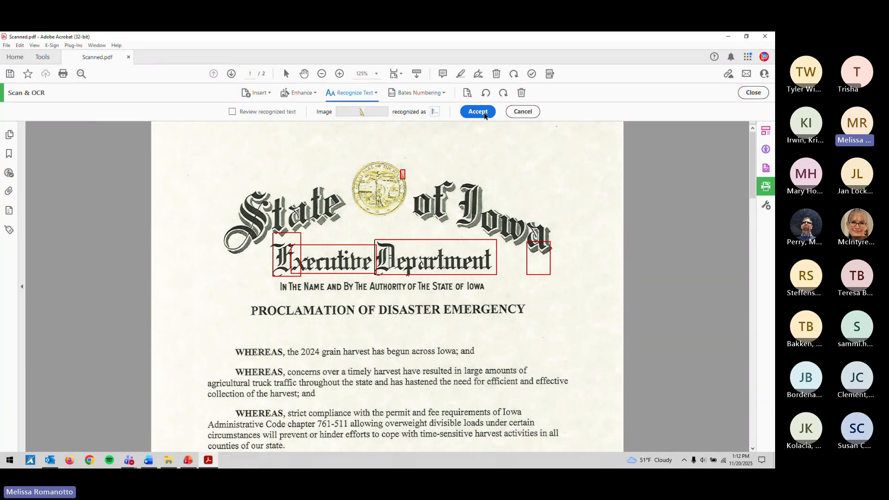
pyautogui.click(484, 115)
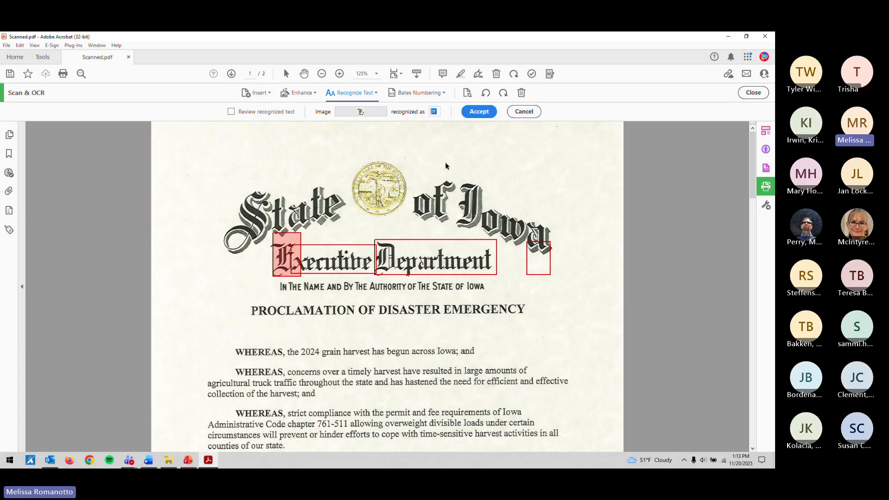
# Step: Correct the header suspects to 'E', 'Executive' and 'Department', accepting each
pyautogui.click(435, 111)
pyautogui.write('E')
pyautogui.click(471, 115)
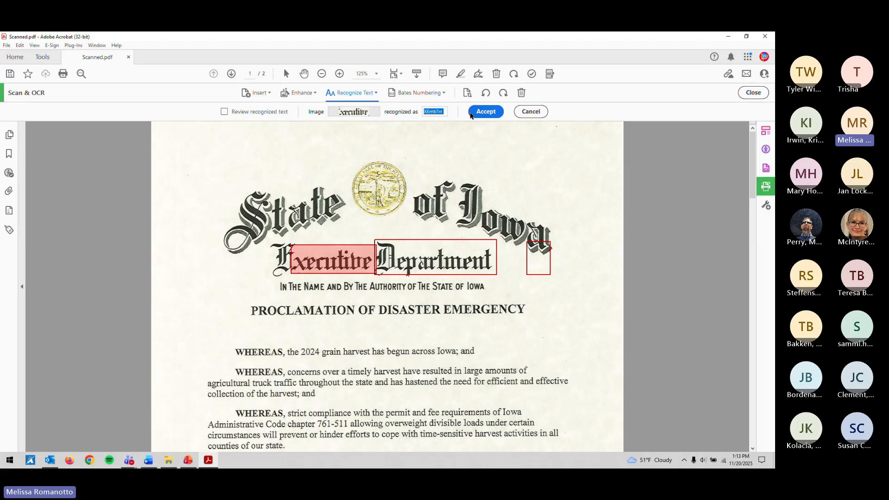
pyautogui.write('e')
pyautogui.hotkey('ctrl', 'z')
pyautogui.write('xecutive')
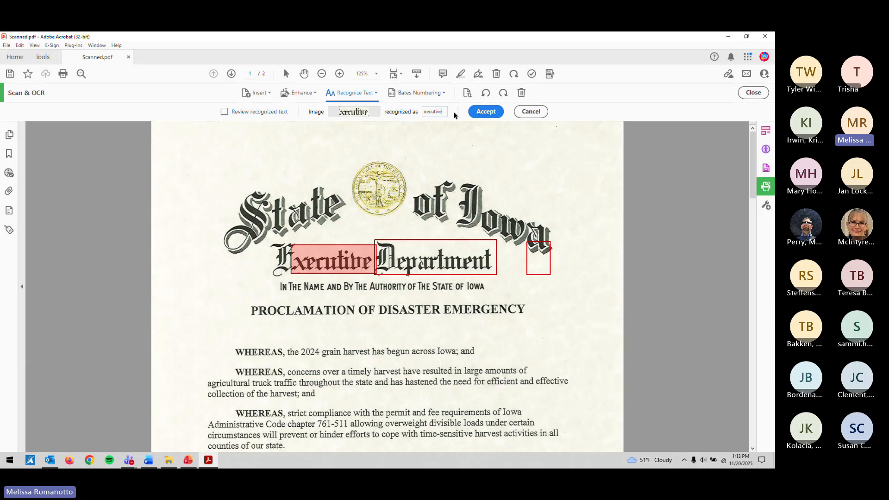
pyautogui.click(477, 114)
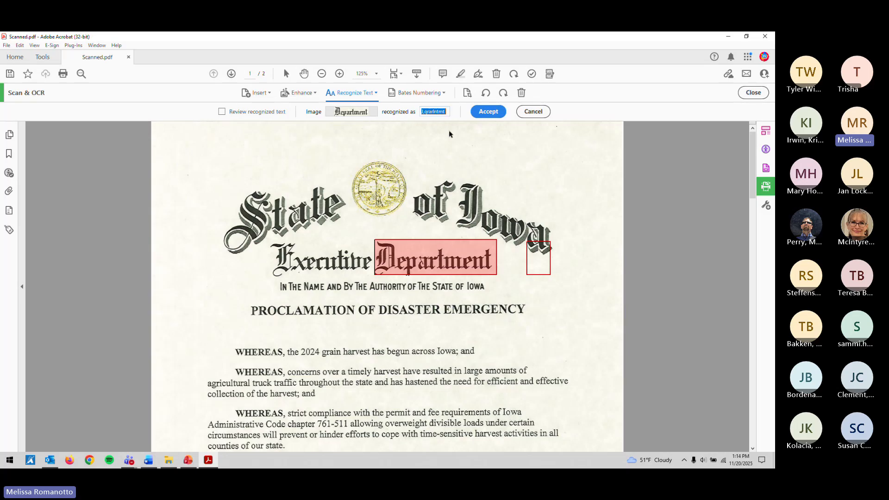
pyautogui.write('Department')
pyautogui.click(489, 115)
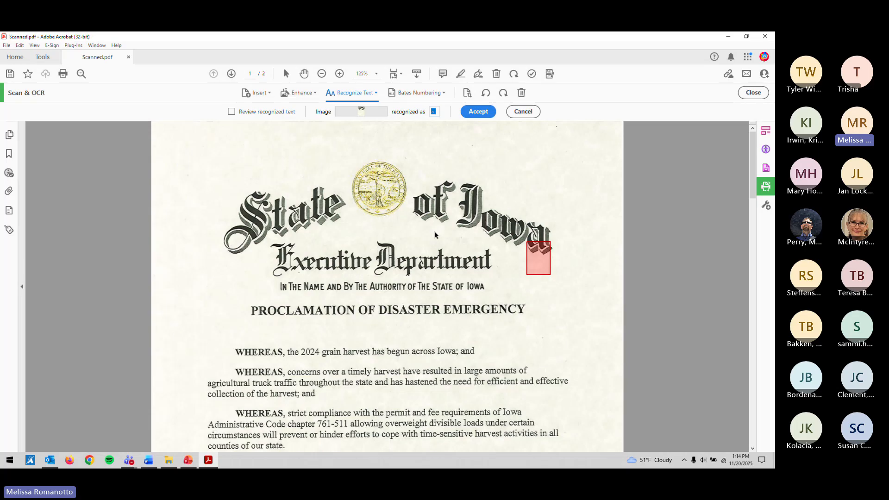
# Step: Clear the Iowa header flourish and page-2 signature suspects and accept both as non-text
pyautogui.press('BackSpace')
pyautogui.click(481, 116)
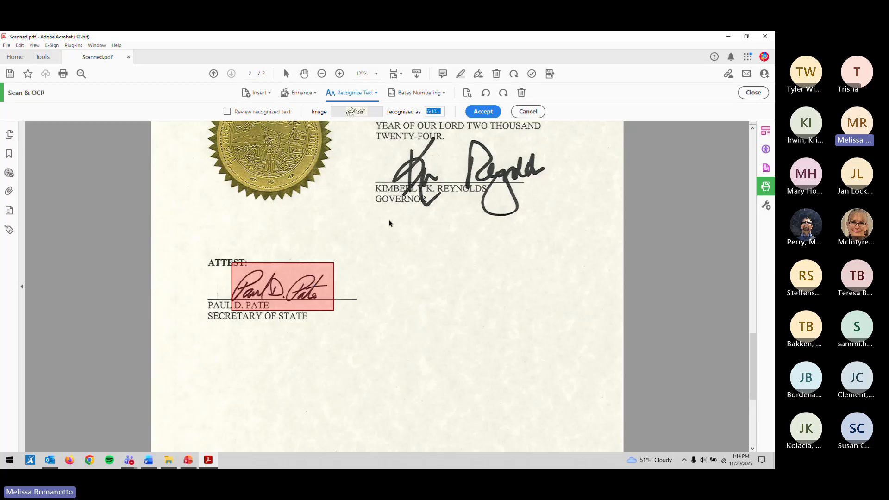
pyautogui.press('Left')
pyautogui.press('Right')
pyautogui.moveTo(443, 112); pyautogui.dragTo(402, 113)
pyautogui.press('BackSpace')
pyautogui.click(479, 113)
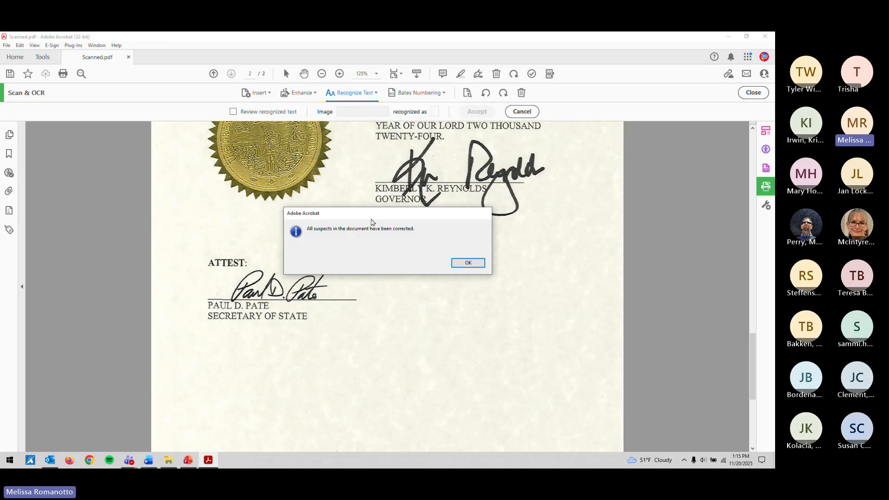
# Step: Dismiss the all-suspects-corrected message and scroll back to the top of page 1
pyautogui.click(469, 264)
pyautogui.scroll(8, 467, 265)
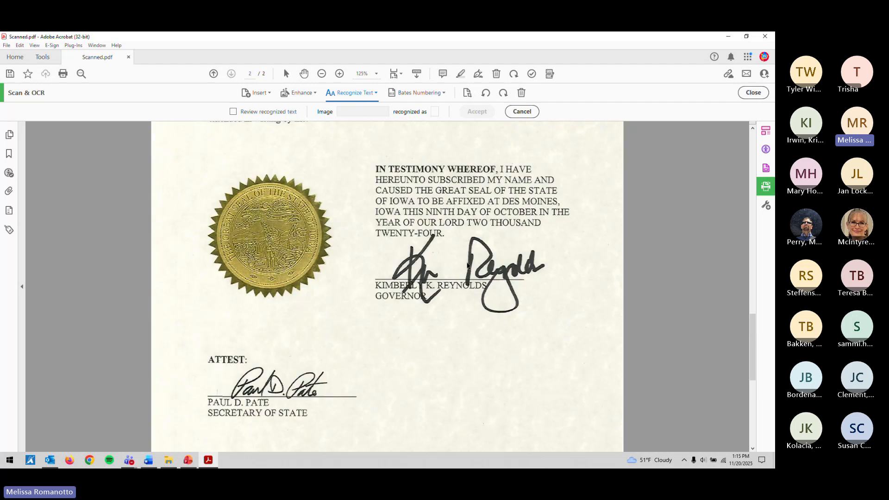
pyautogui.scroll(1, 467, 265)
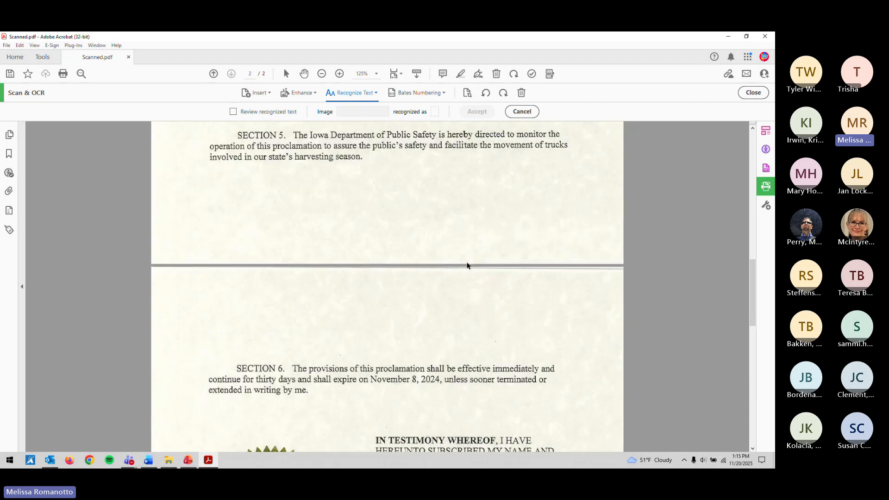
pyautogui.scroll(15, 334, 163)
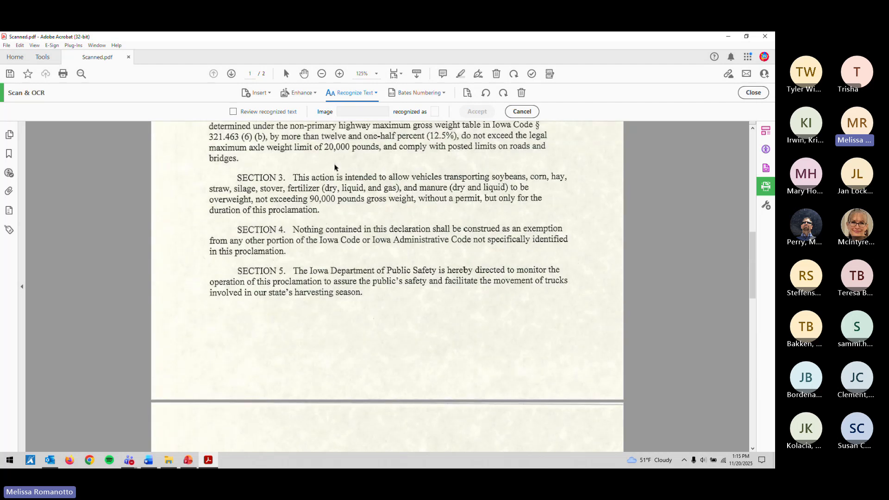
pyautogui.scroll(3, 335, 170)
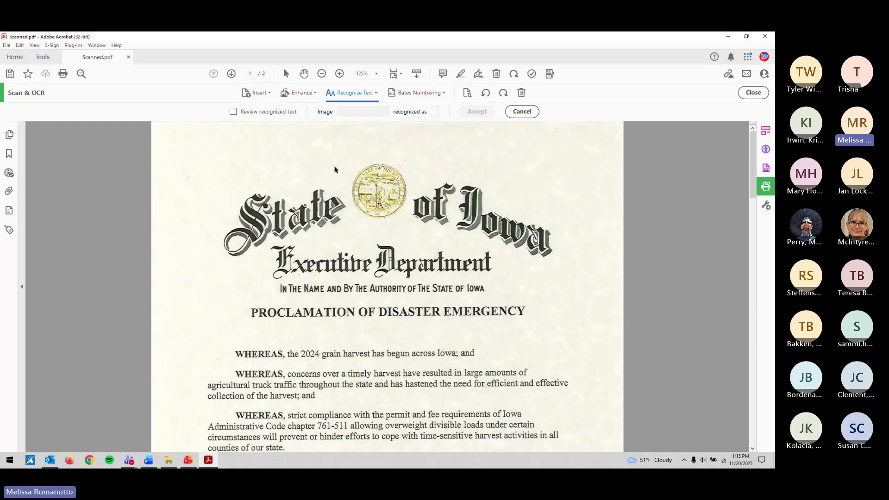
pyautogui.scroll(-1, 335, 170)
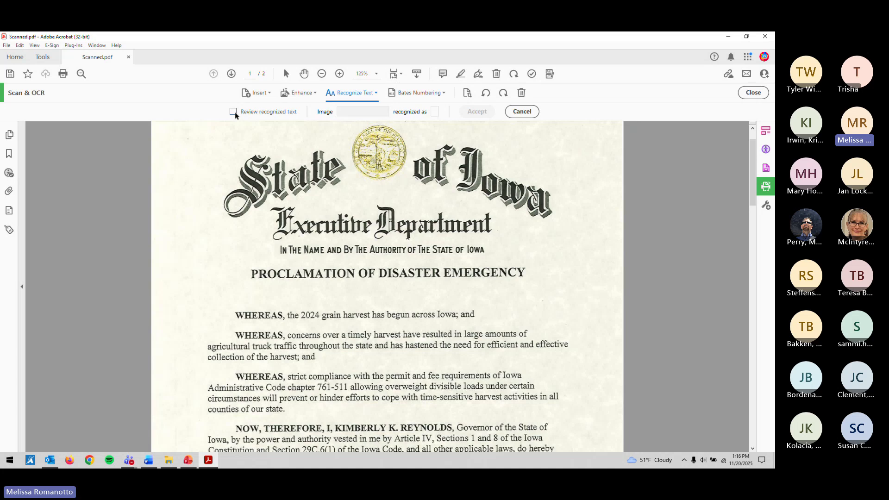
# Step: Switch back and forth between the recognized OCR text and the original scan to compare them
pyautogui.scroll(-1, 238, 147)
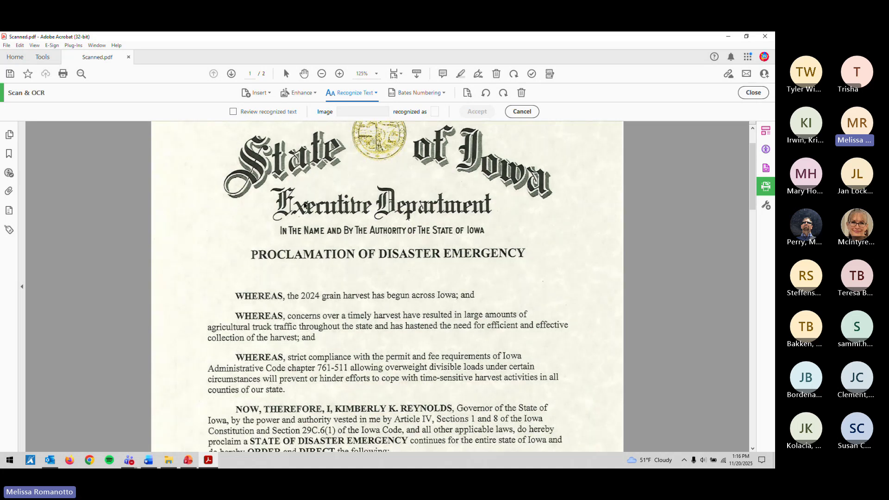
pyautogui.click(233, 112)
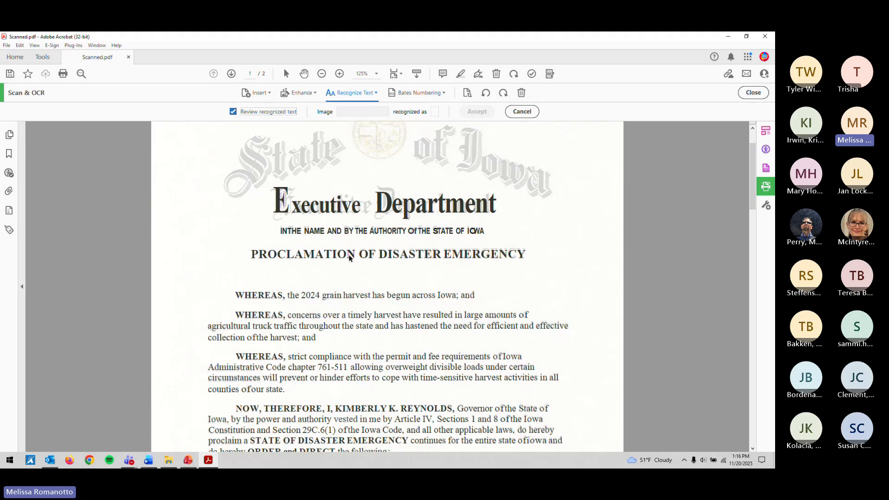
pyautogui.click(233, 112)
pyautogui.click(233, 112)
pyautogui.click(234, 111)
pyautogui.click(233, 113)
pyautogui.click(234, 112)
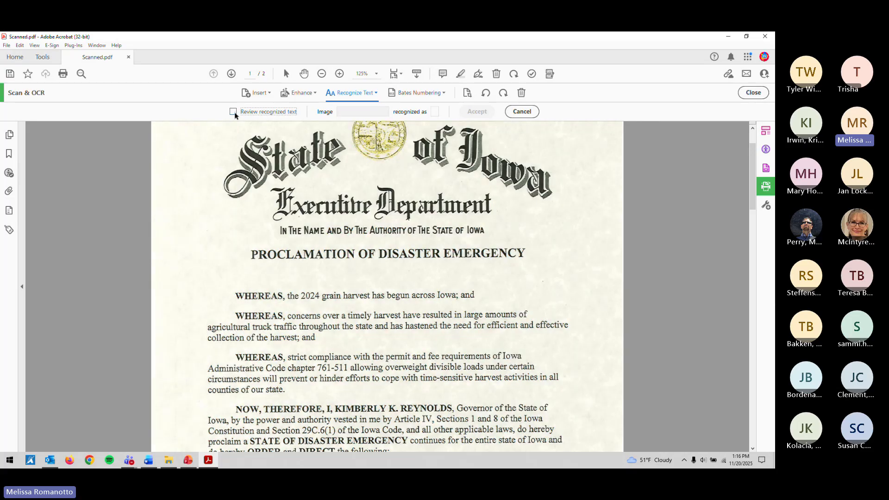
pyautogui.click(233, 112)
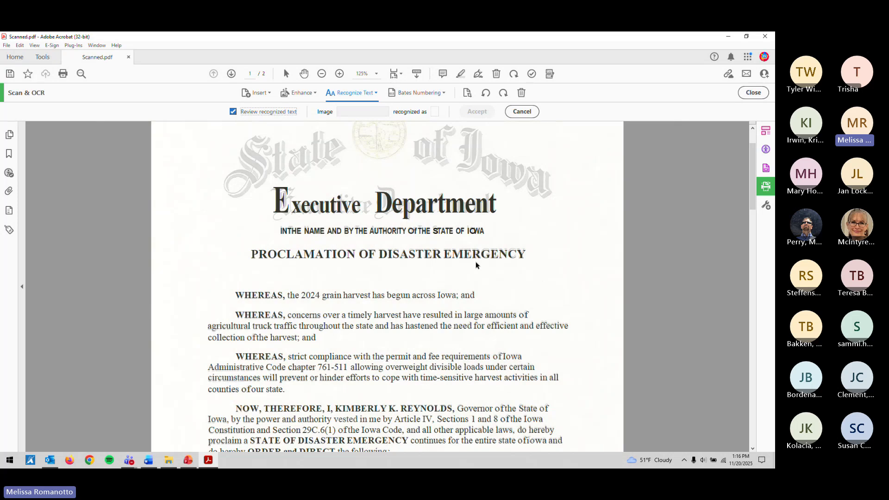
# Step: Select the misread heading word INTHE as the suspect to correct
pyautogui.scroll(-1, 477, 265)
pyautogui.scroll(-1, 476, 265)
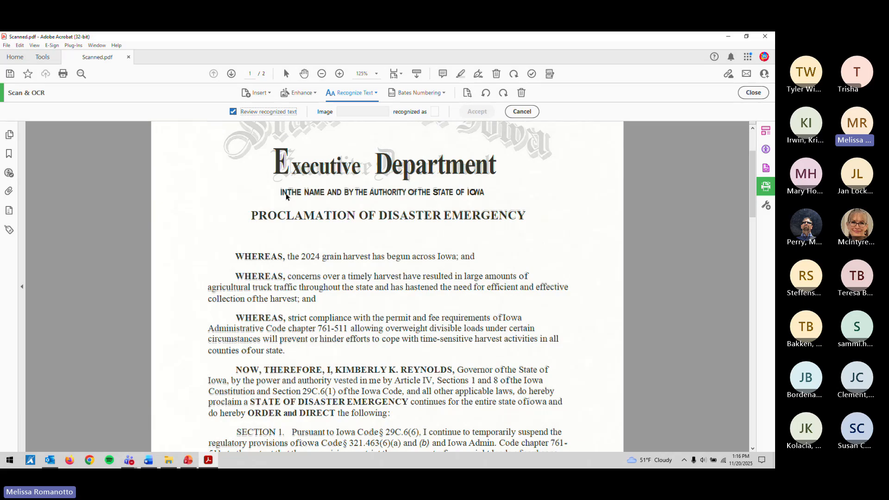
pyautogui.click(287, 197)
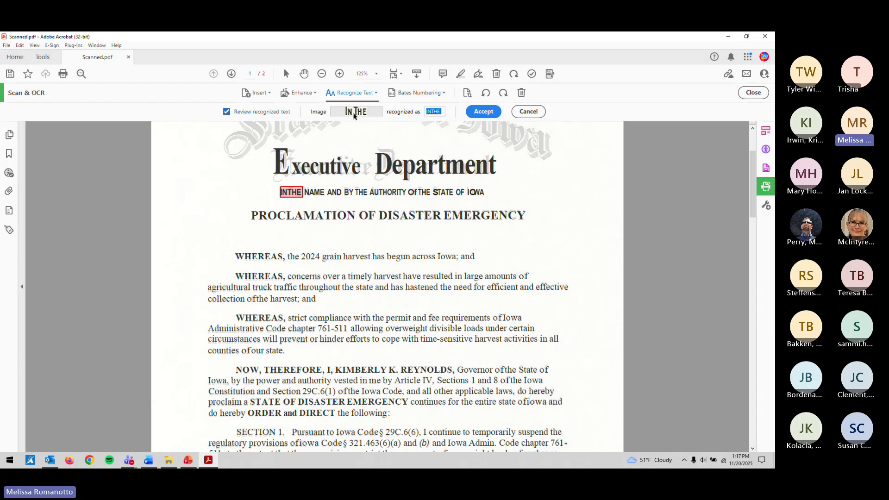
# Step: Split INTHE into 'IN THE', accept it and dismiss the all-suspects-corrected notice
pyautogui.click(433, 112)
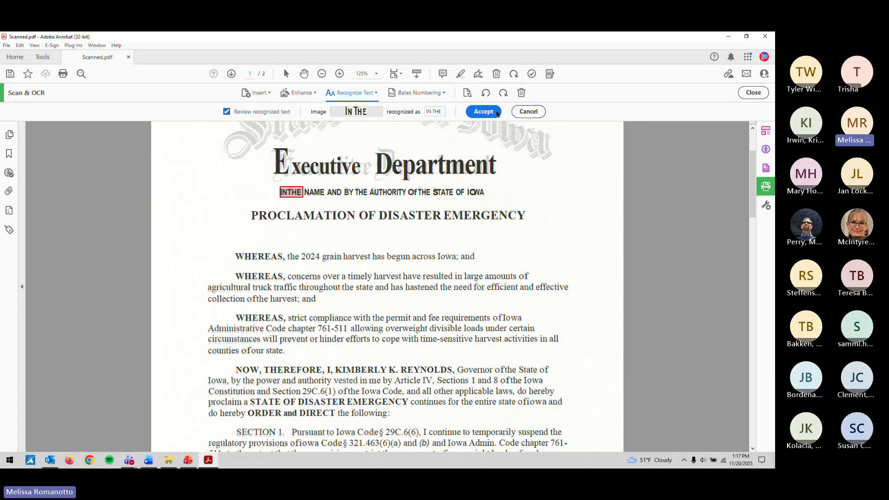
pyautogui.click(483, 112)
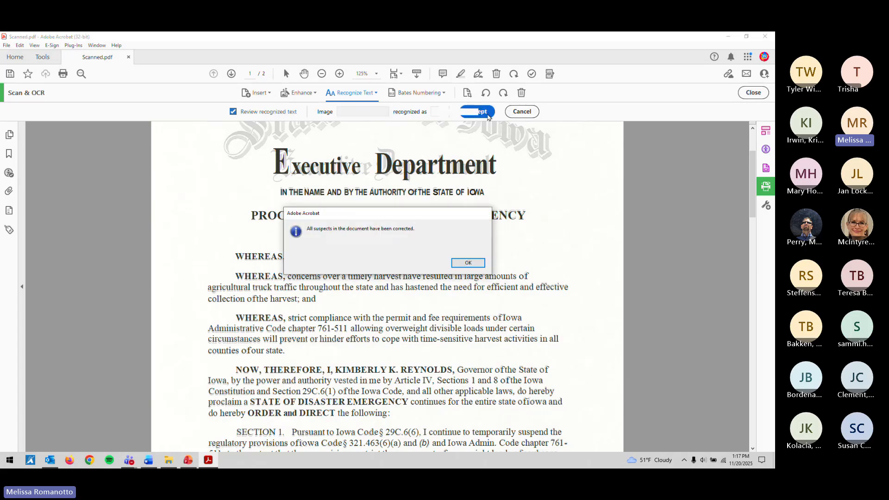
pyautogui.click(468, 263)
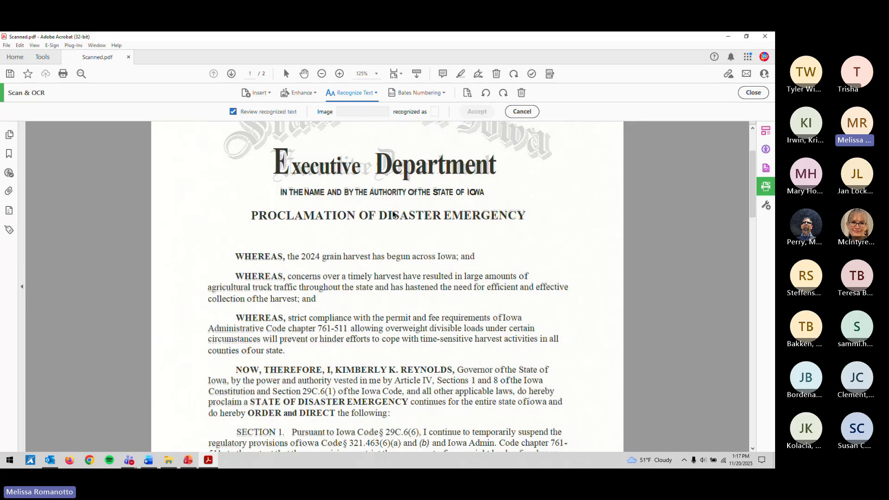
# Step: Scroll down the page and switch between the original scan and the recognized text
pyautogui.scroll(-1, 394, 215)
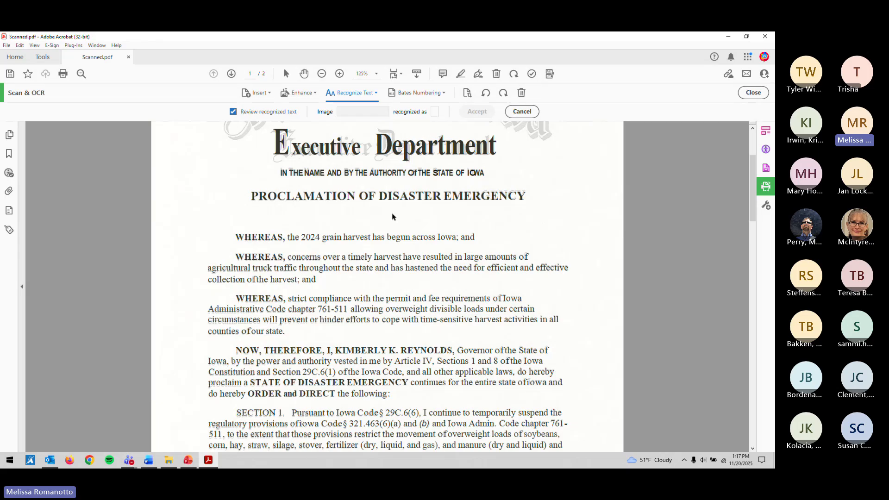
pyautogui.scroll(-1, 393, 217)
pyautogui.scroll(-1, 392, 224)
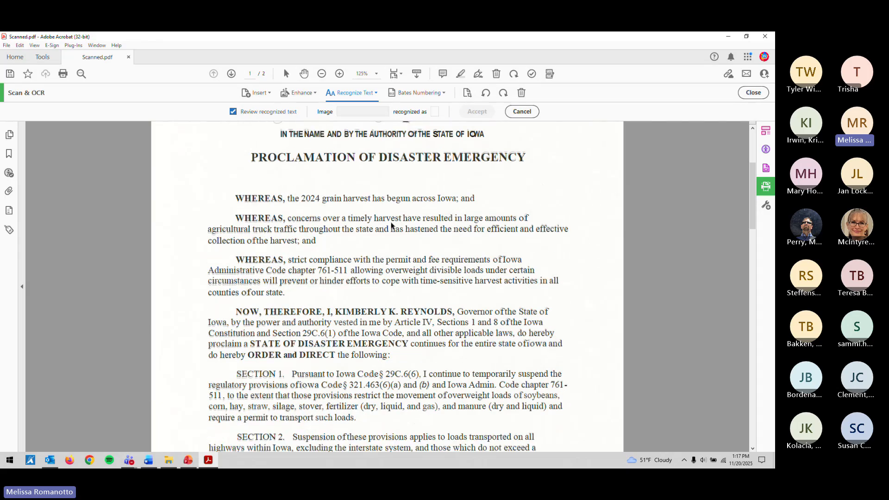
pyautogui.scroll(-1, 392, 226)
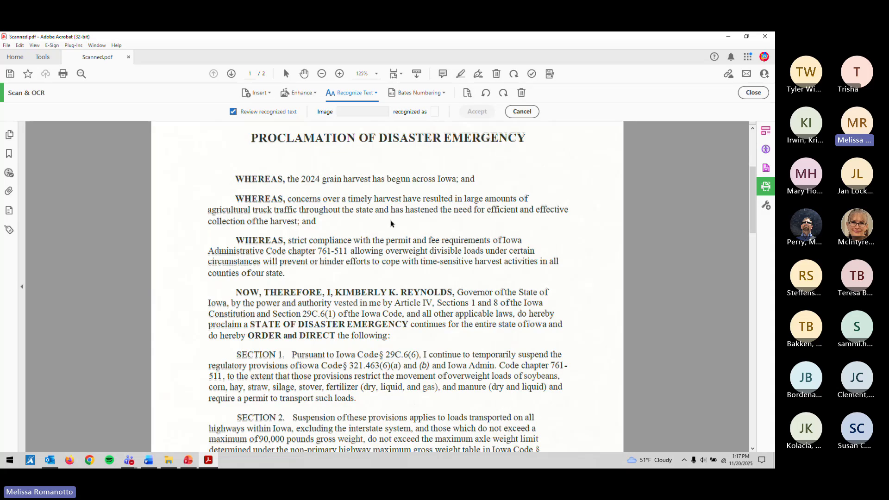
pyautogui.scroll(-1, 392, 224)
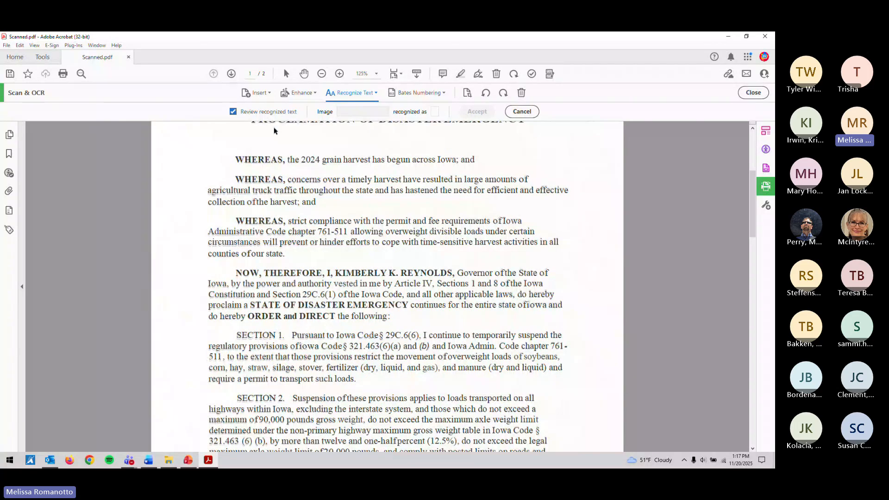
pyautogui.click(279, 111)
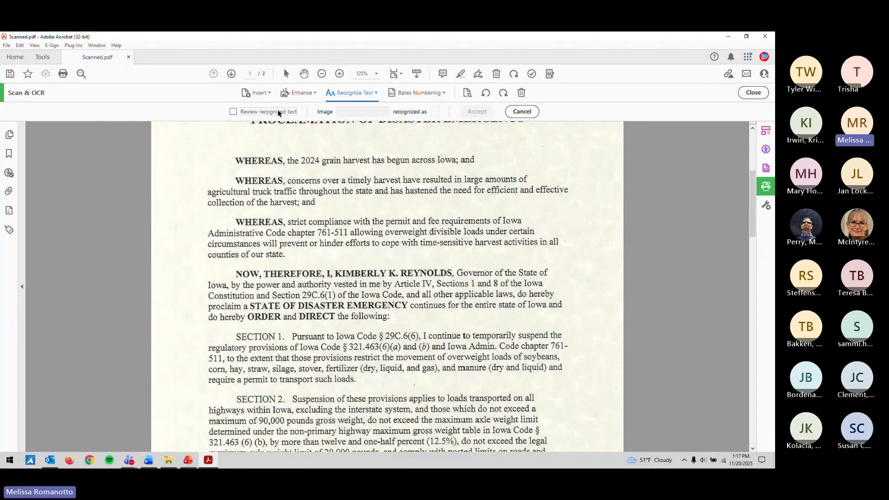
pyautogui.click(233, 112)
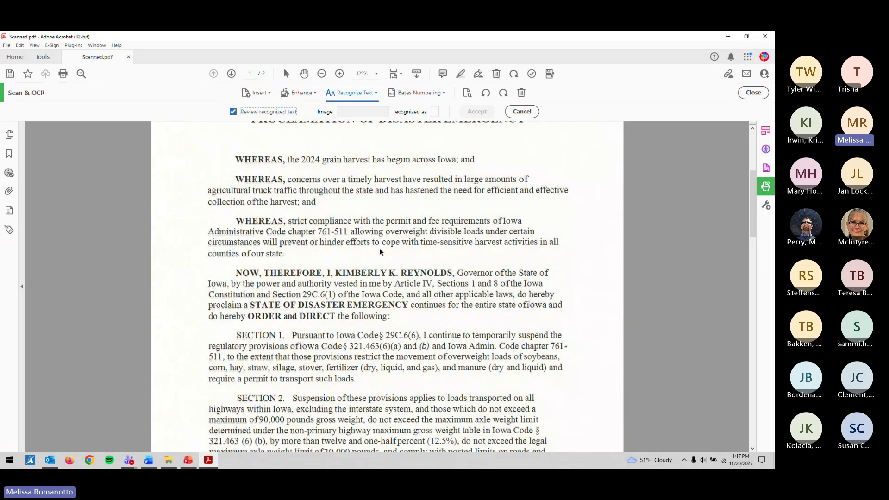
pyautogui.scroll(-1, 380, 252)
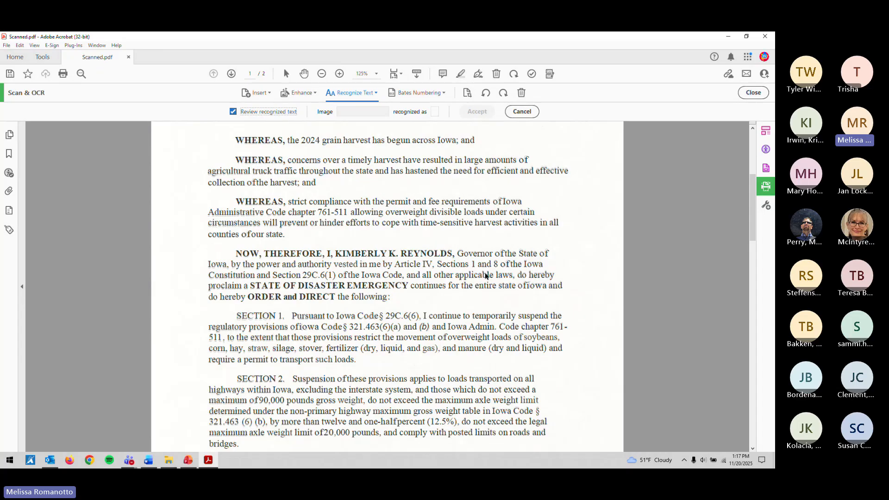
# Step: Accept the suspect word 'of' before Iowa as recognized
pyautogui.click(500, 204)
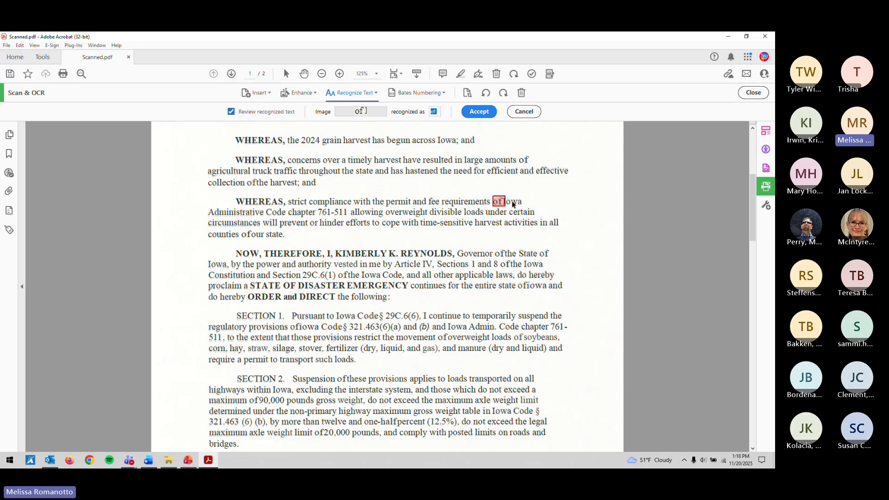
pyautogui.click(481, 116)
pyautogui.click(480, 262)
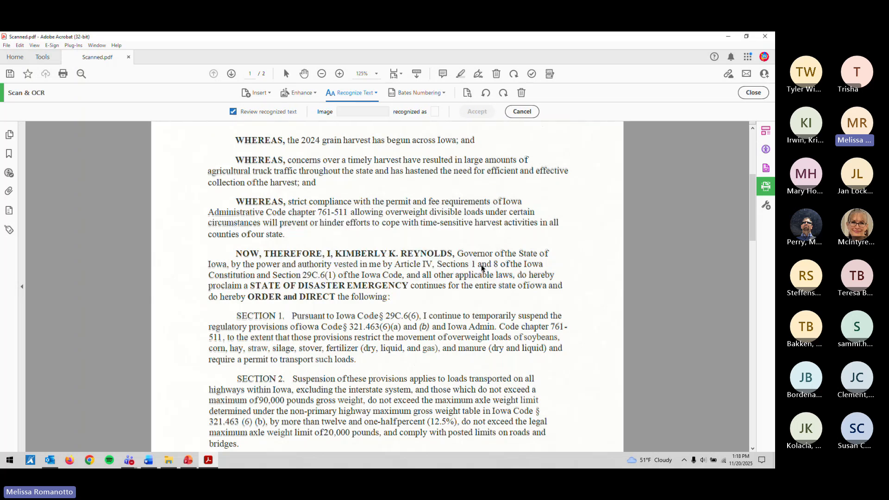
# Step: Scroll down and compare the original scan with the recognized text
pyautogui.scroll(-1, 477, 256)
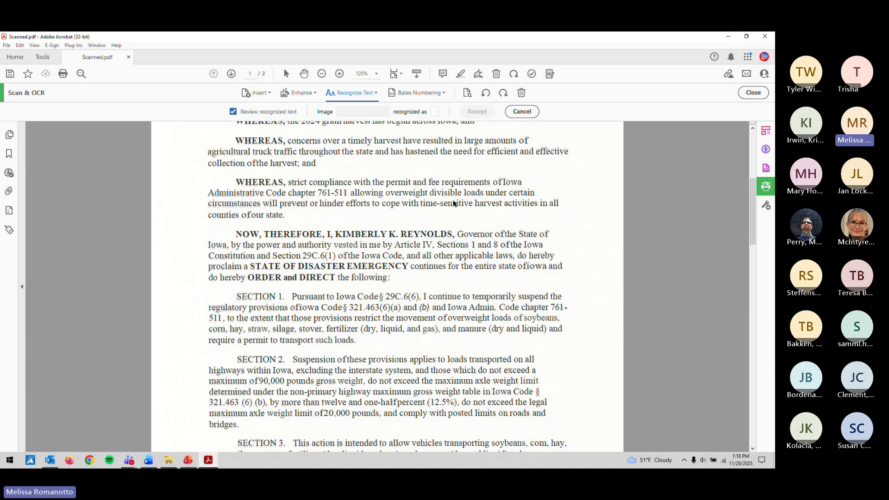
pyautogui.scroll(-1, 483, 249)
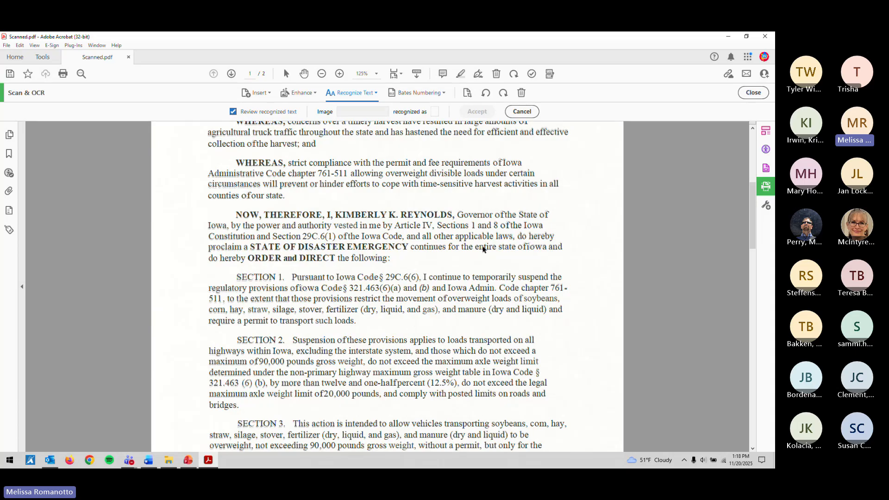
pyautogui.scroll(-1, 483, 250)
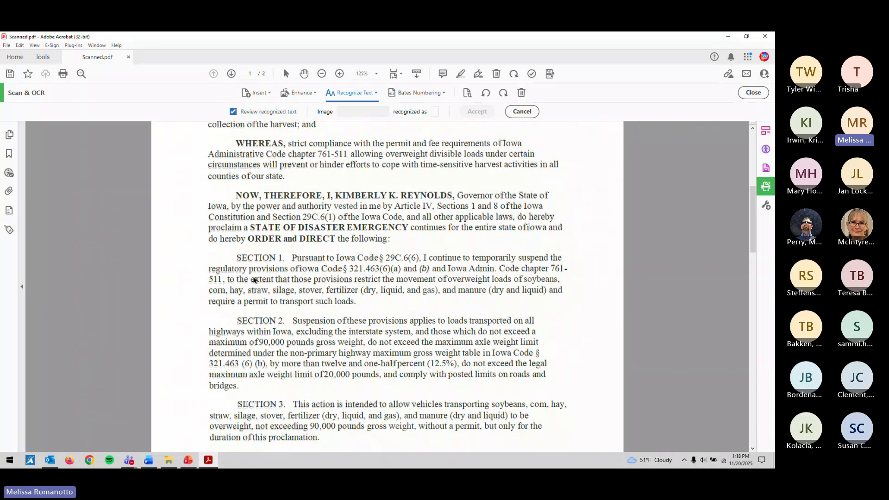
pyautogui.click(246, 112)
pyautogui.click(246, 113)
# Step: Correct the suspect 'ofiowa' to 'of Iowa' and accept it
pyautogui.click(525, 230)
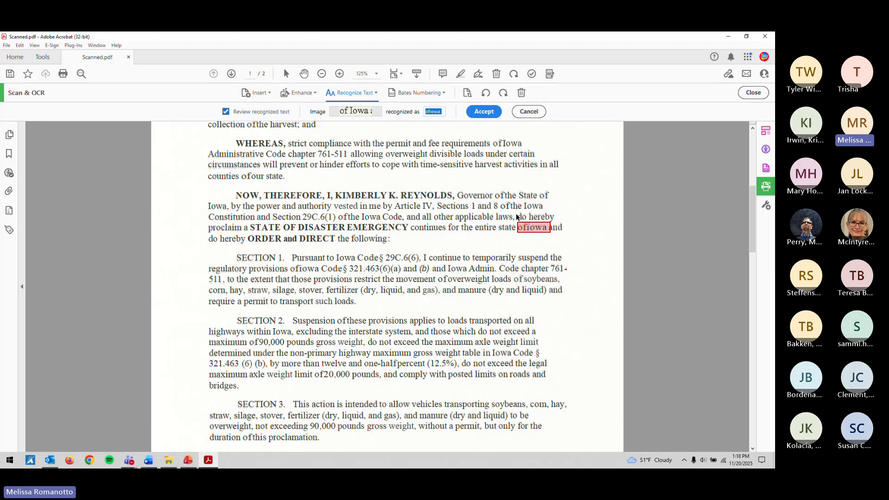
pyautogui.click(430, 112)
pyautogui.write('I')
pyautogui.press('Delete')
pyautogui.click(490, 112)
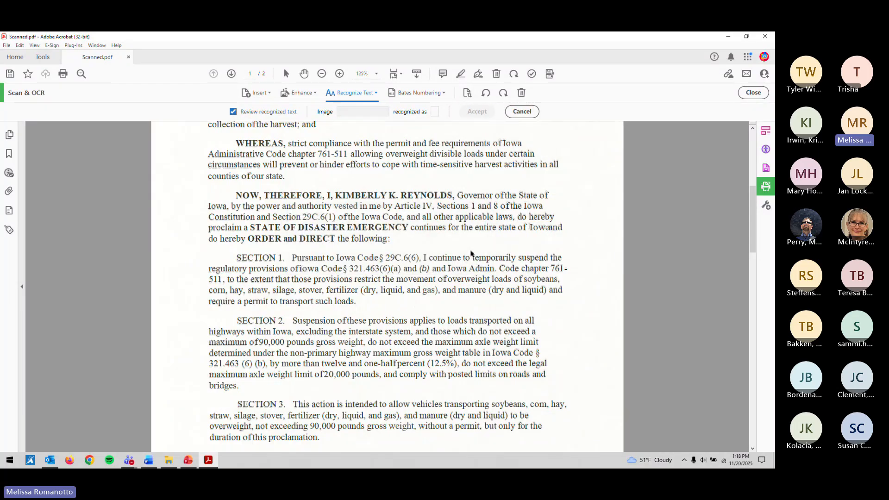
# Step: Review the suspects 'ofiowa' in Section 1, 'of20,000' in Section 2 and 'com,' in Section 3
pyautogui.scroll(-1, 471, 254)
pyautogui.scroll(-1, 471, 253)
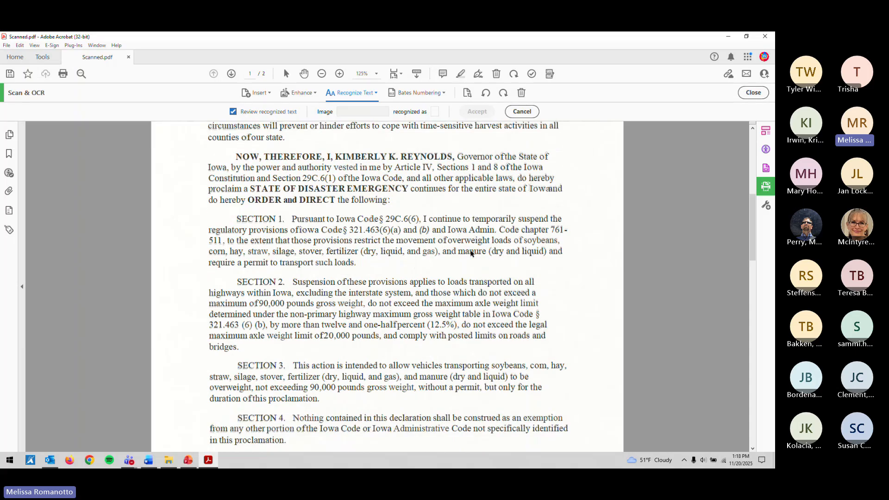
pyautogui.click(299, 234)
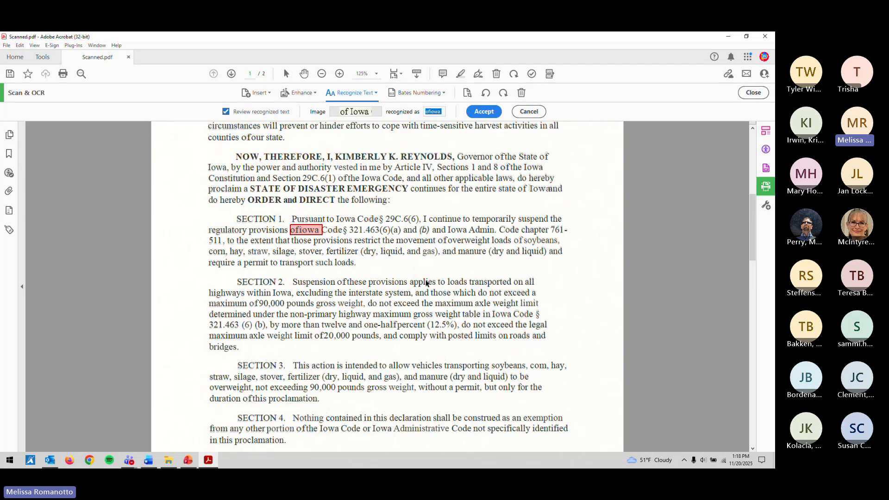
pyautogui.scroll(-1, 426, 283)
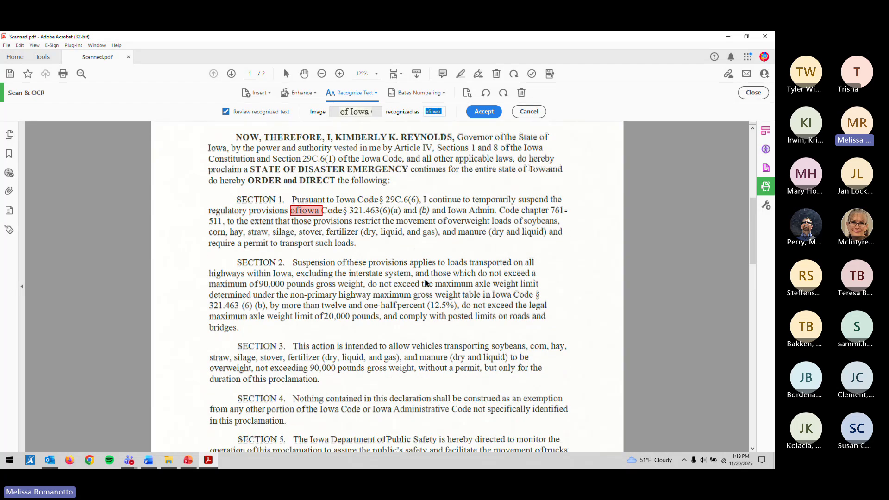
pyautogui.scroll(-1, 427, 283)
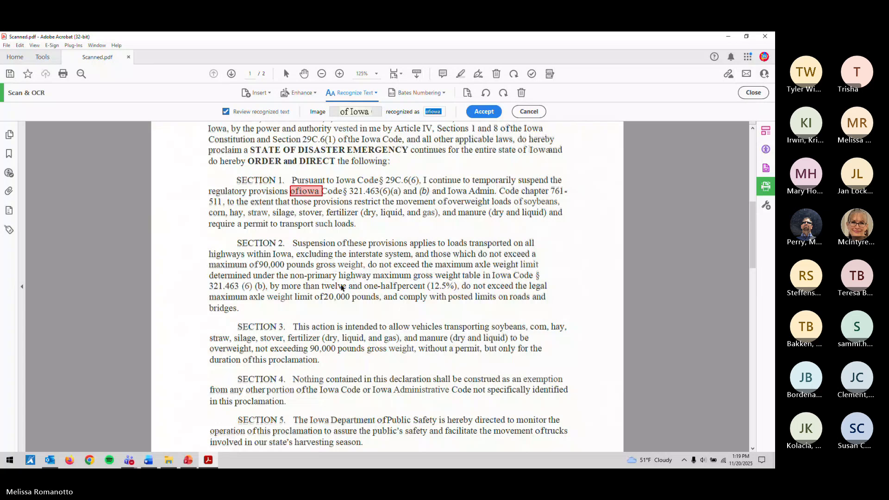
pyautogui.scroll(-3, 342, 288)
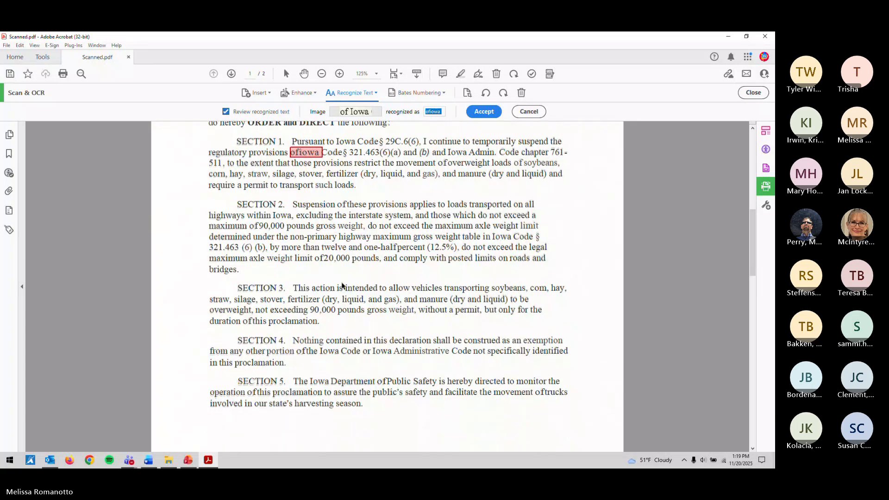
pyautogui.click(323, 241)
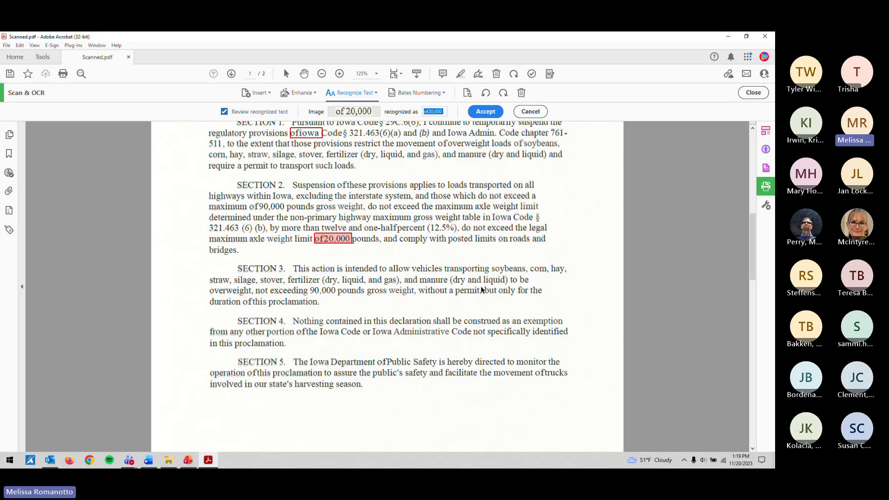
pyautogui.click(542, 273)
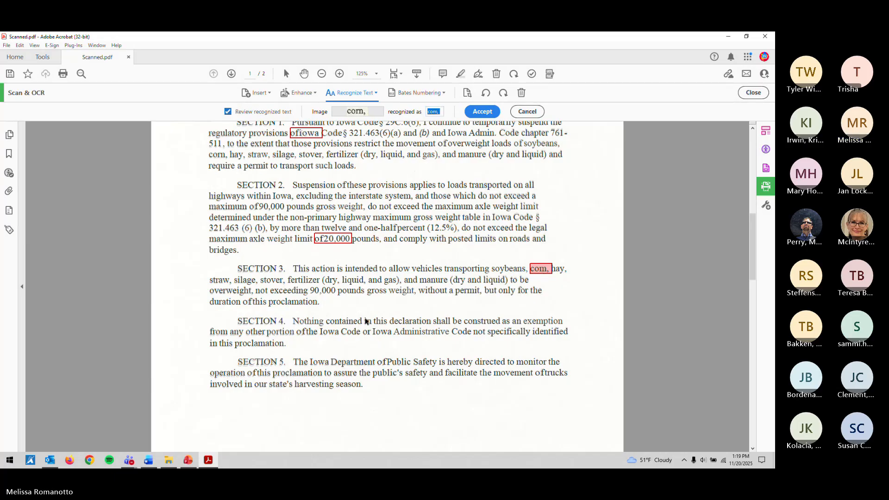
# Step: Scroll down to page 2 with Section 6 and the signature block
pyautogui.scroll(-1, 367, 321)
pyautogui.scroll(-2, 366, 321)
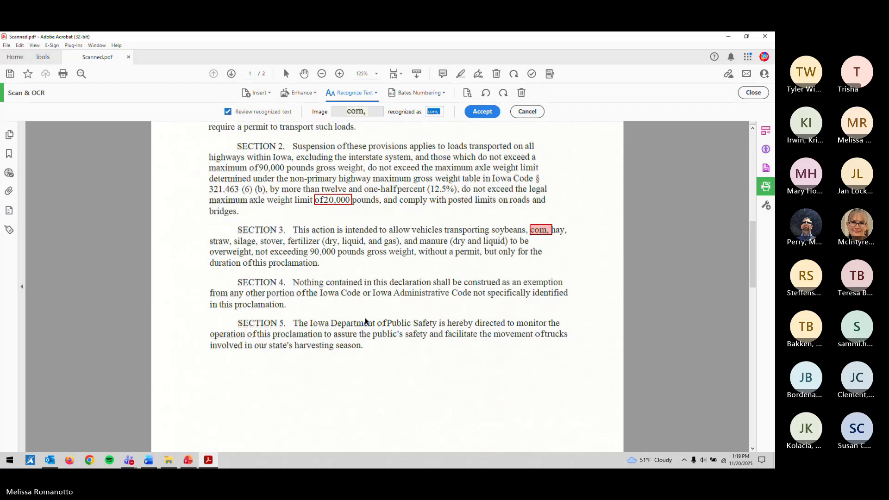
pyautogui.scroll(-1, 366, 321)
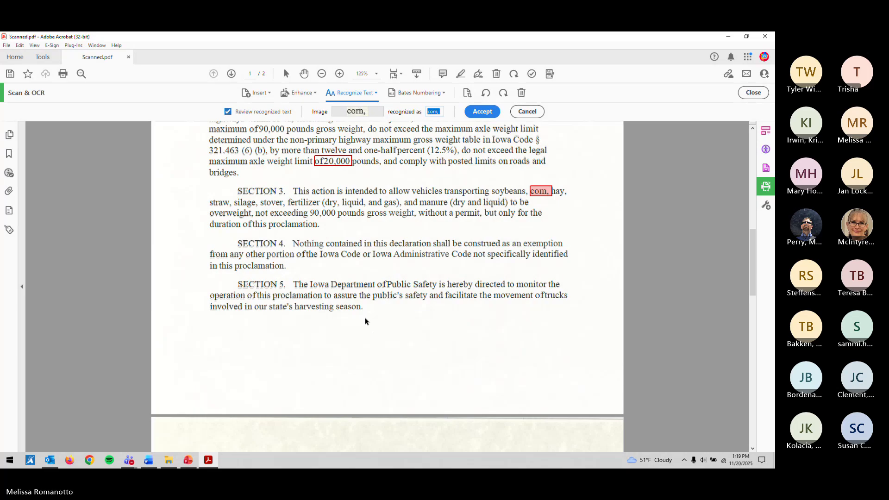
pyautogui.scroll(-1, 367, 321)
pyautogui.scroll(-8, 366, 321)
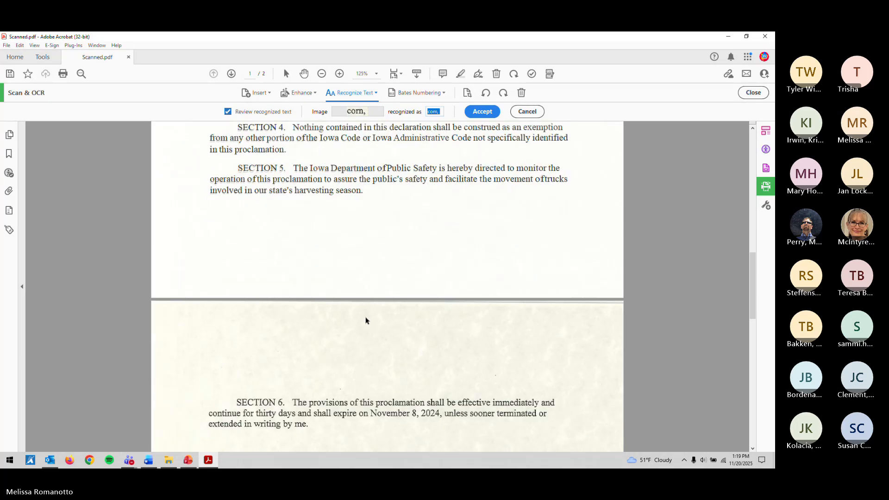
pyautogui.scroll(-6, 367, 320)
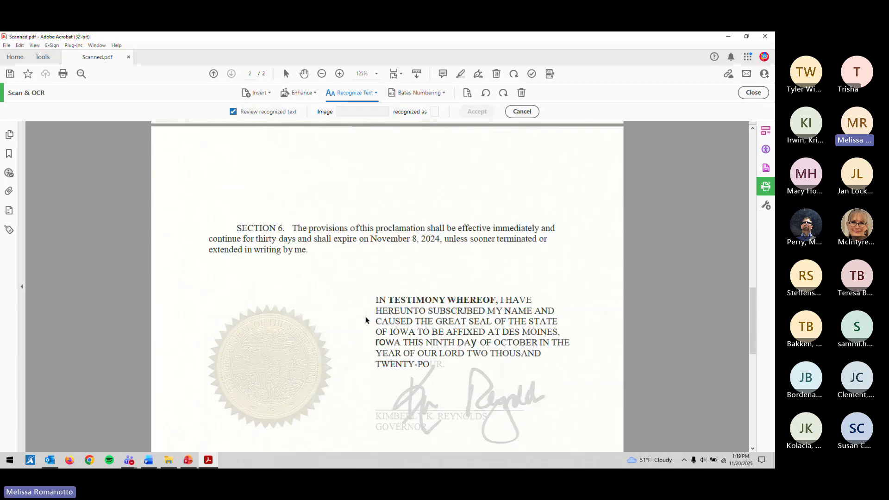
# Step: Select the page 2 suspects IOWA and TWENTY-PO for review
pyautogui.scroll(-2, 366, 320)
pyautogui.scroll(-3, 366, 320)
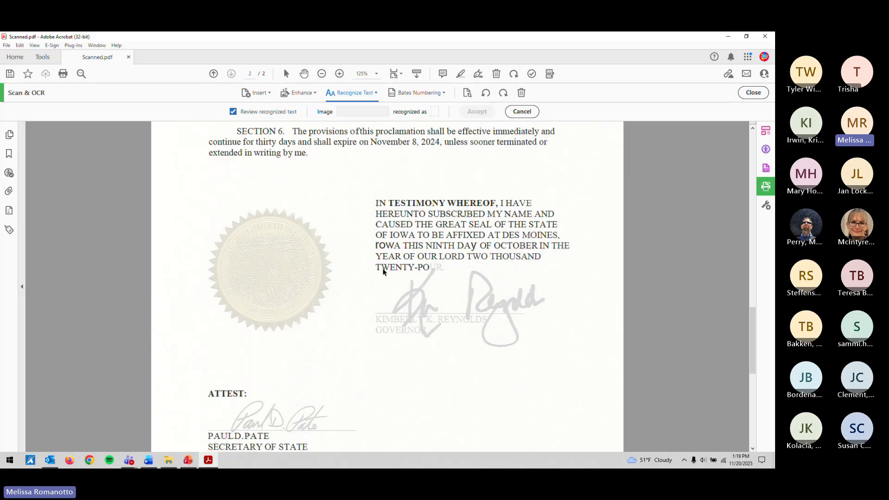
pyautogui.click(398, 248)
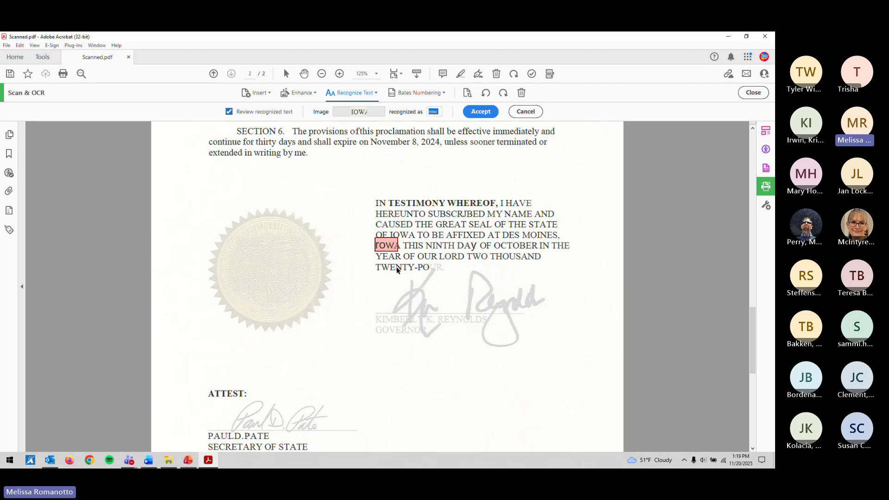
pyautogui.click(421, 269)
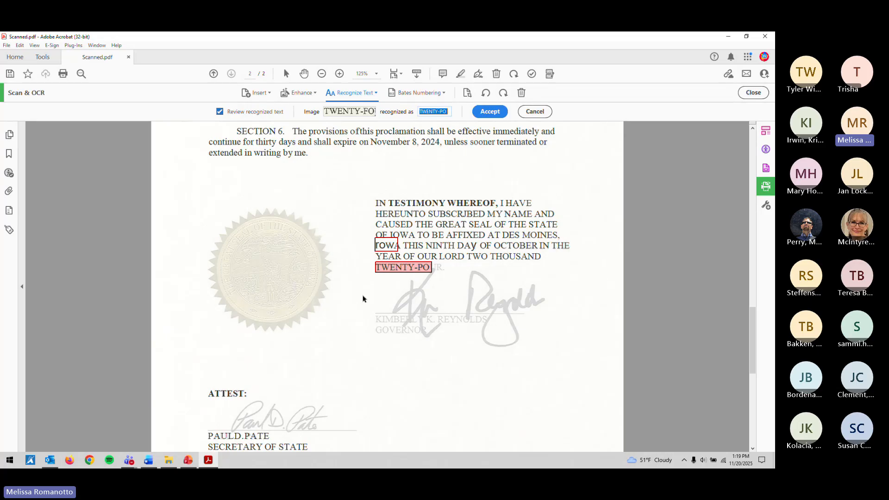
# Step: Split the misread Secretary of State signature name into two words and accept it
pyautogui.scroll(-2, 351, 299)
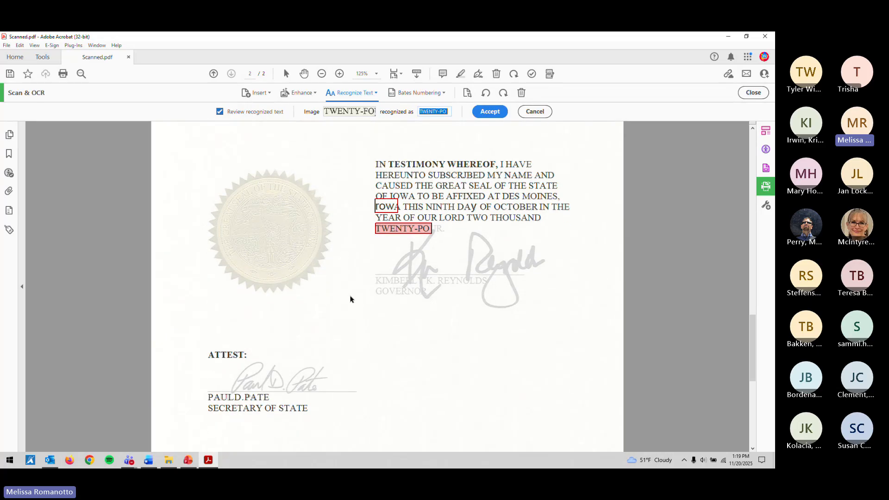
pyautogui.click(234, 397)
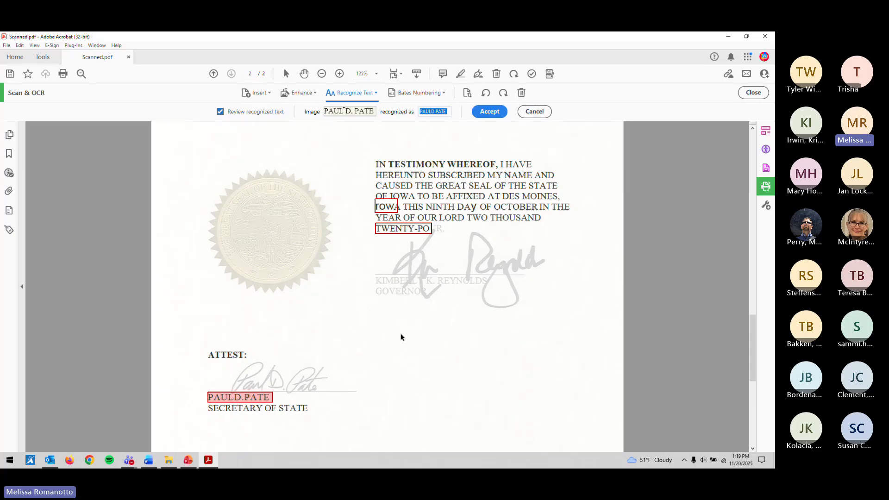
pyautogui.click(432, 111)
pyautogui.click(489, 112)
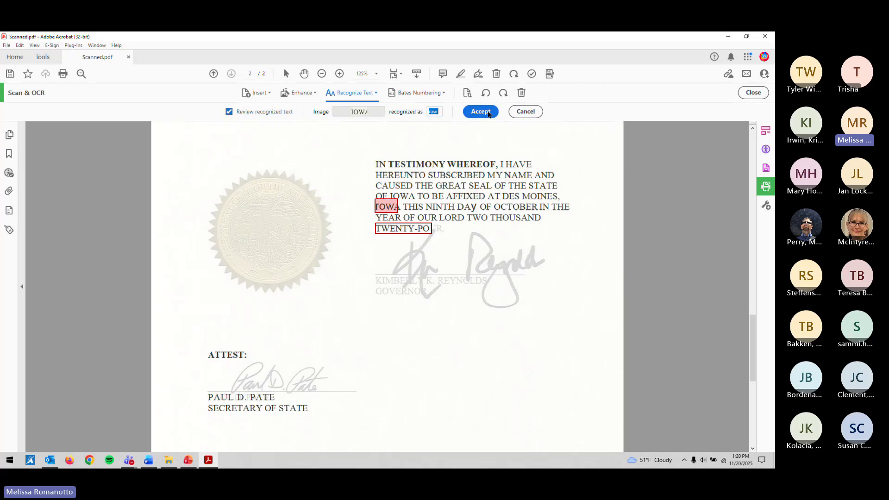
# Step: Correct the IOWA suspects, entering 'Iowa' and then 'IOW', accepting each
pyautogui.write('Ioa')
pyautogui.press('BackSpace')
pyautogui.write('w')
pyautogui.click(490, 114)
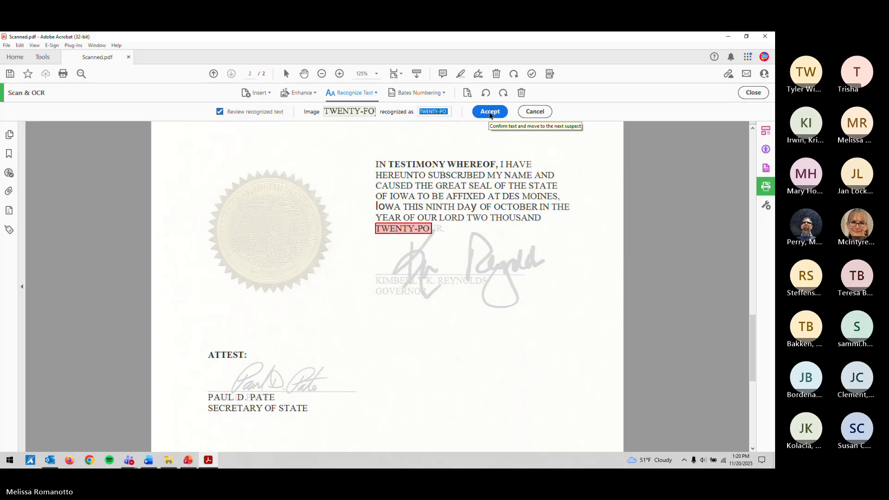
pyautogui.click(399, 209)
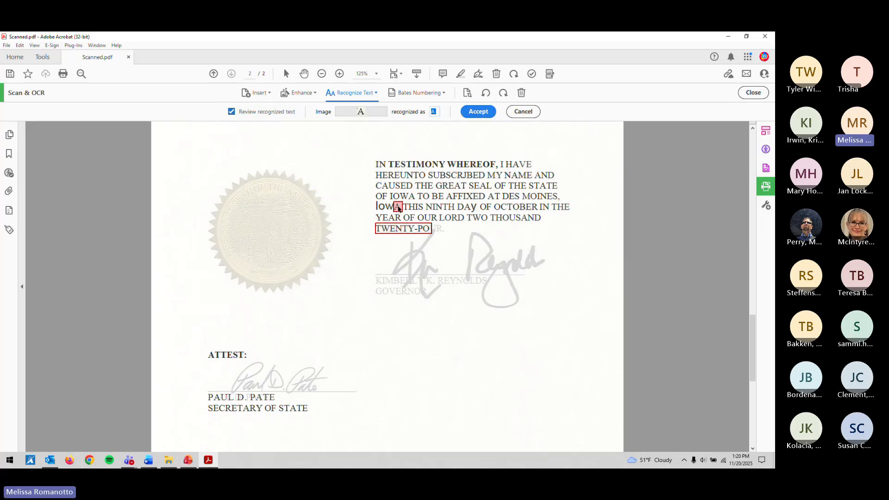
pyautogui.click(388, 210)
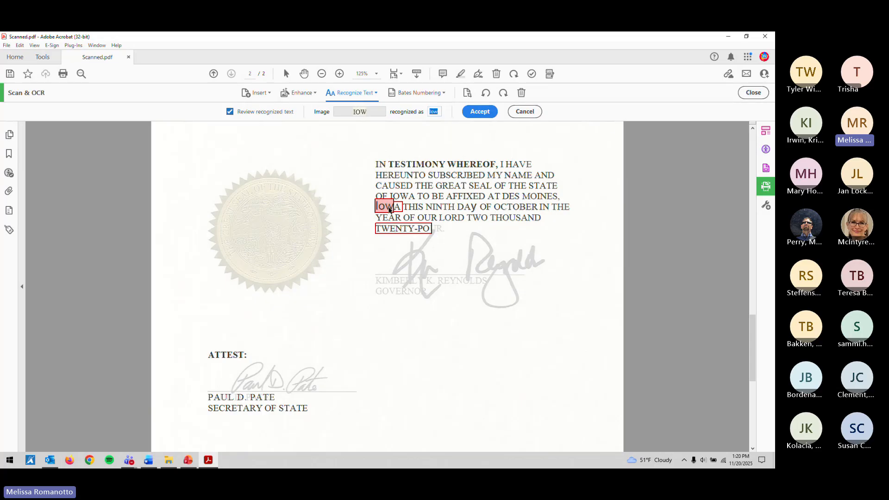
pyautogui.write('IOW')
pyautogui.click(492, 113)
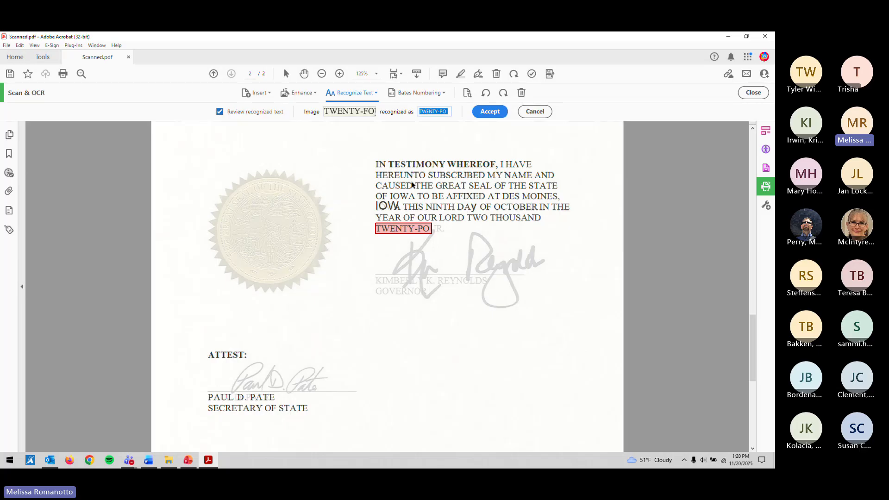
# Step: Correct TWENTY-PO to TWENTY-FOUR and accept it
pyautogui.press('Right')
pyautogui.press('BackSpace')
pyautogui.press('BackSpace')
pyautogui.write('FOUR.')
pyautogui.press('BackSpace')
pyautogui.write('.')
pyautogui.click(487, 113)
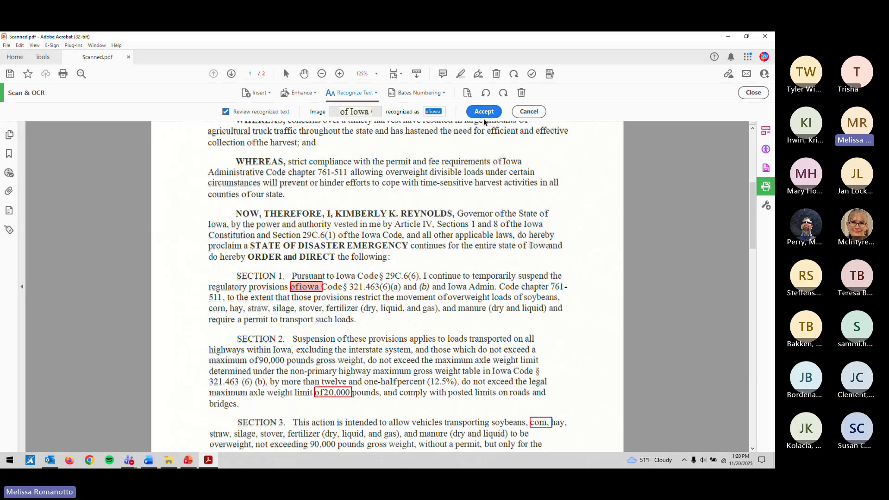
# Step: Correct the Section 1 suspect to 'of Iowa' and accept it
pyautogui.press('Left')
pyautogui.press('Right')
pyautogui.press('Delete')
pyautogui.write('I')
pyautogui.click(484, 113)
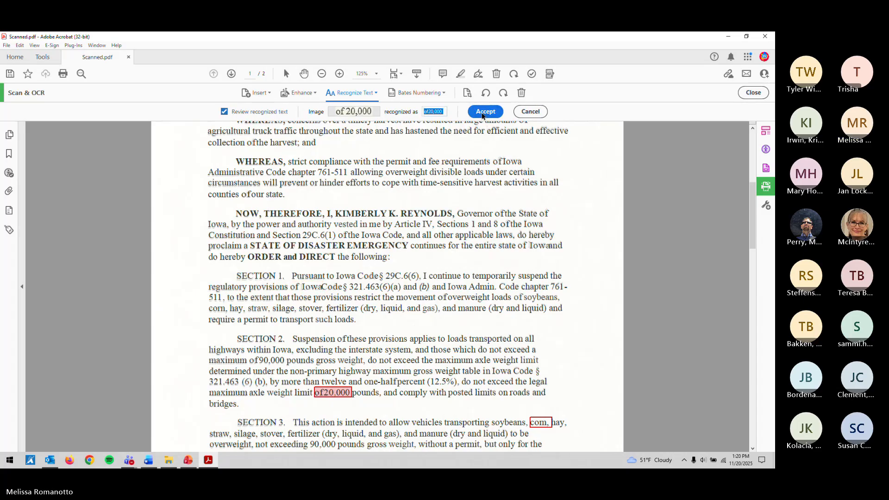
# Step: Correct the remaining suspects to 'of 20,000' and 'corn,' and accept both
pyautogui.press('Left')
pyautogui.press('Right')
pyautogui.press('Right')
pyautogui.click(483, 114)
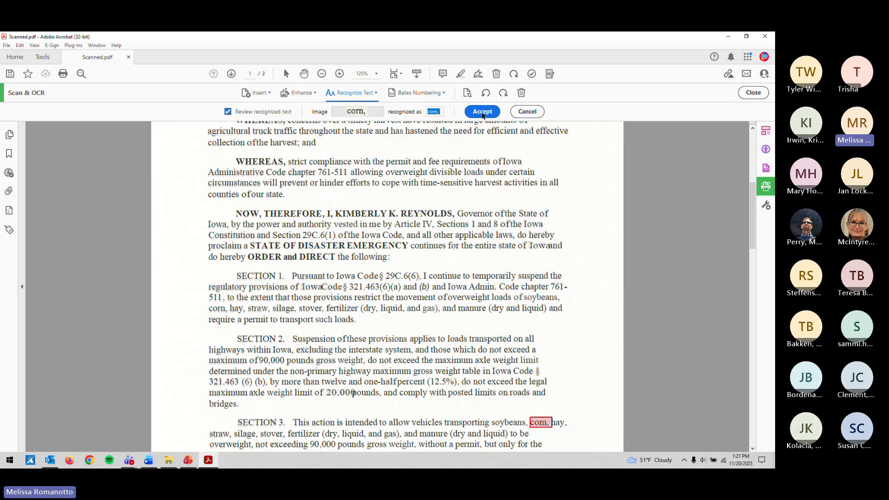
pyautogui.write('corn,')
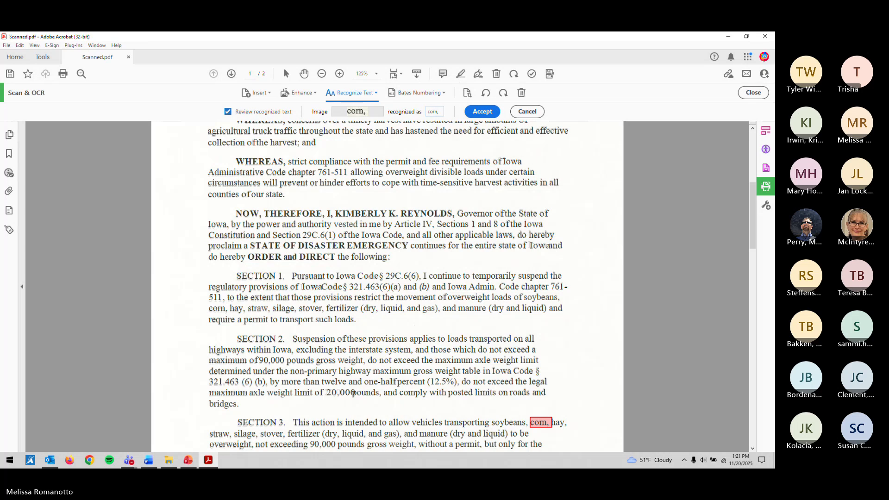
pyautogui.click(482, 114)
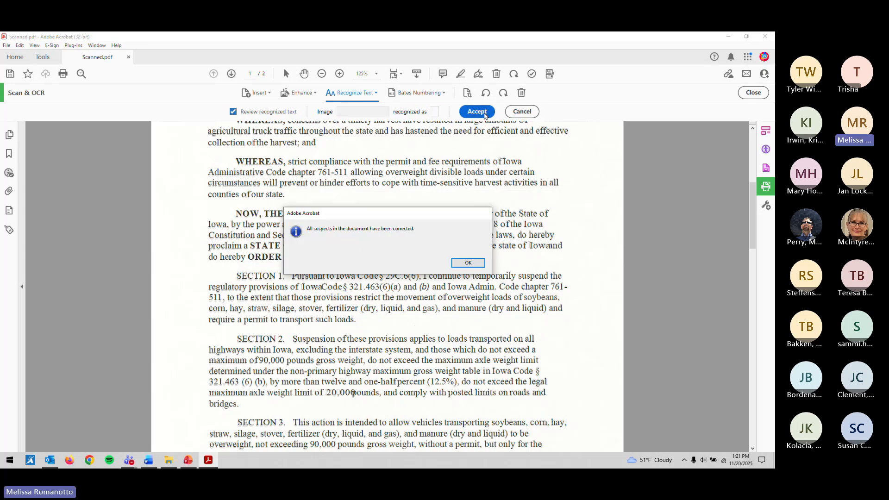
# Step: Dismiss the all-suspects-corrected message and turn off recognized-text review to show the original scan
pyautogui.click(468, 263)
pyautogui.scroll(-2, 503, 315)
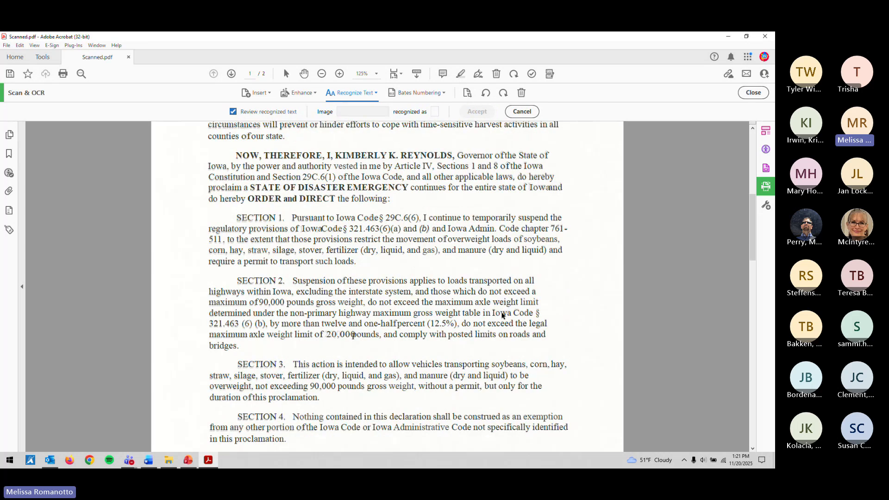
pyautogui.scroll(8, 502, 316)
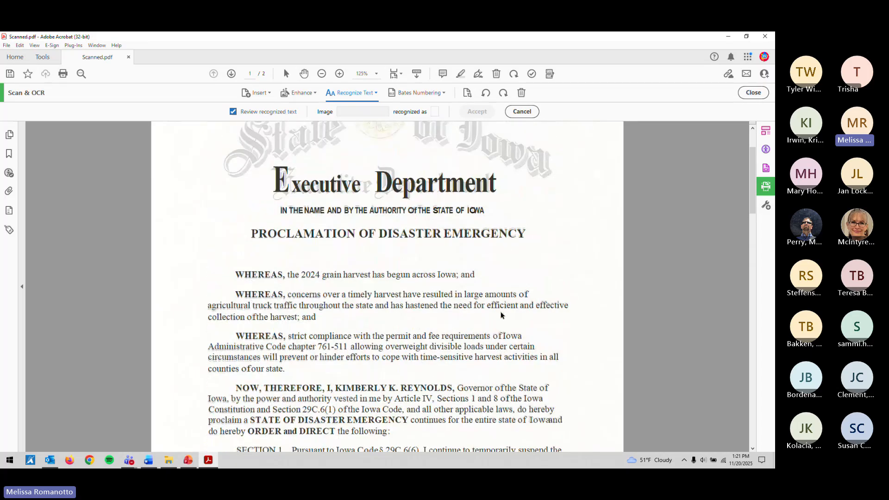
pyautogui.click(295, 111)
pyautogui.scroll(-12, 362, 261)
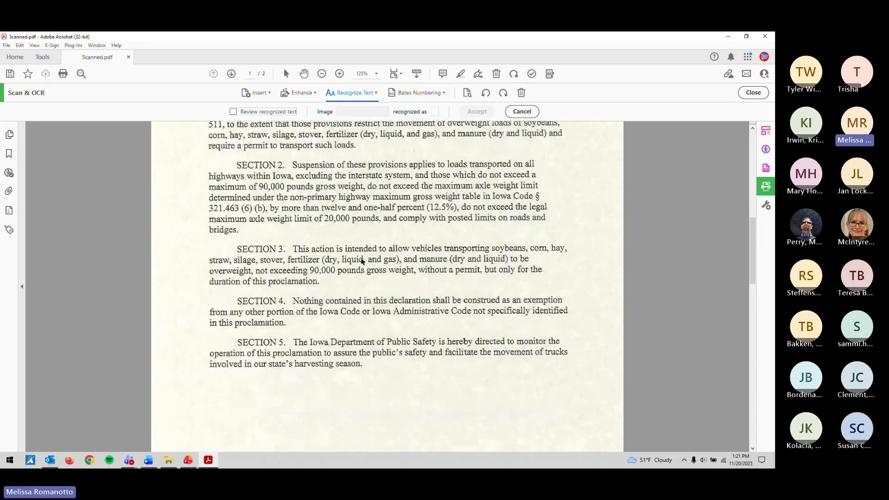
pyautogui.scroll(12, 296, 172)
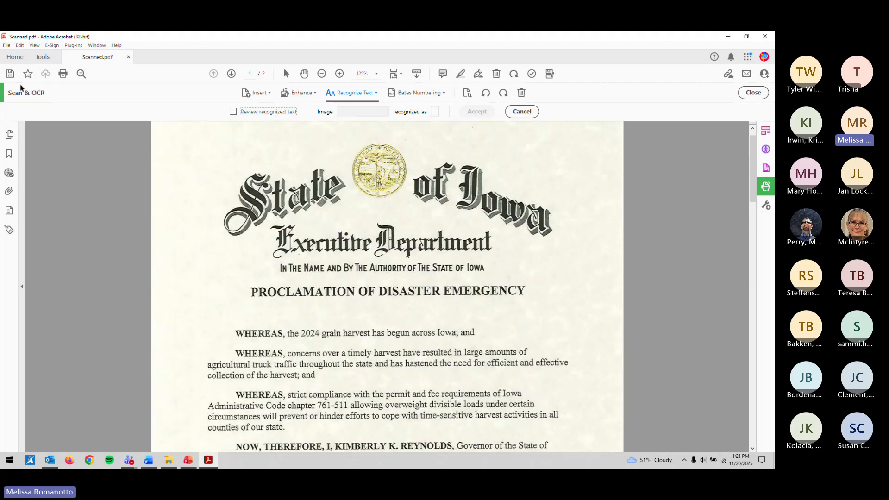
# Step: Save the corrected PDF and close the Scan & OCR tools
pyautogui.click(10, 73)
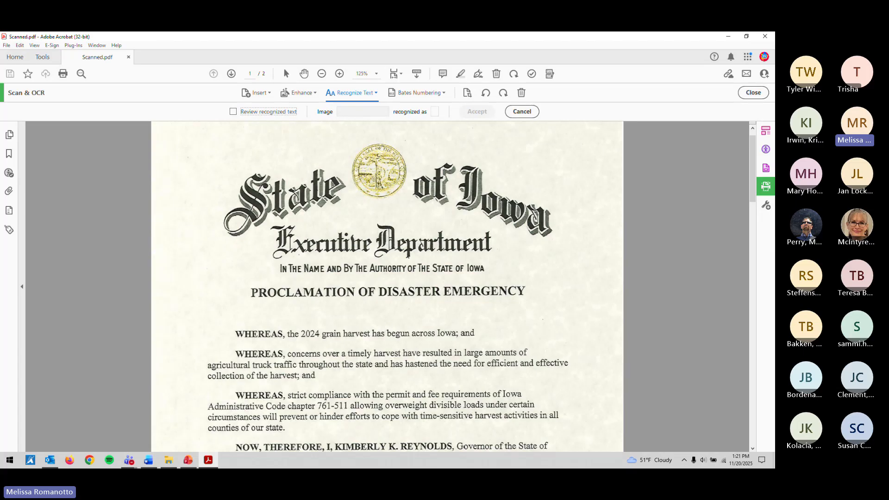
pyautogui.hotkey('alt', 'Tab')
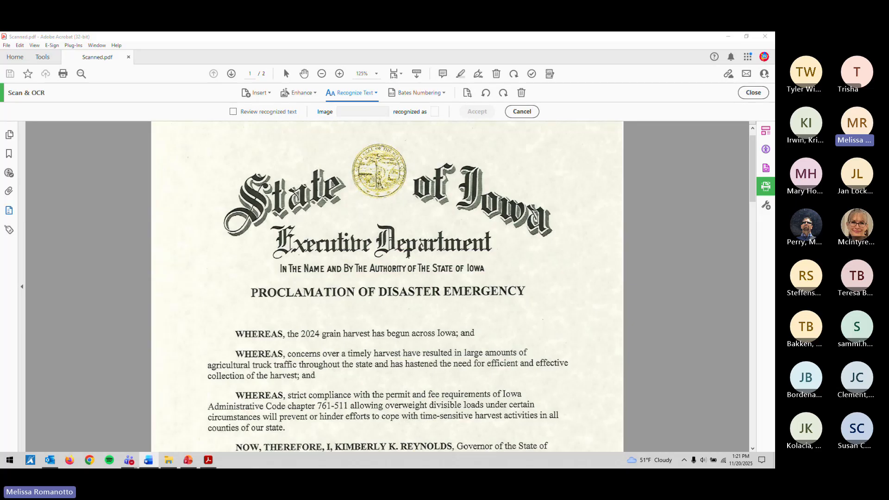
pyautogui.click(748, 93)
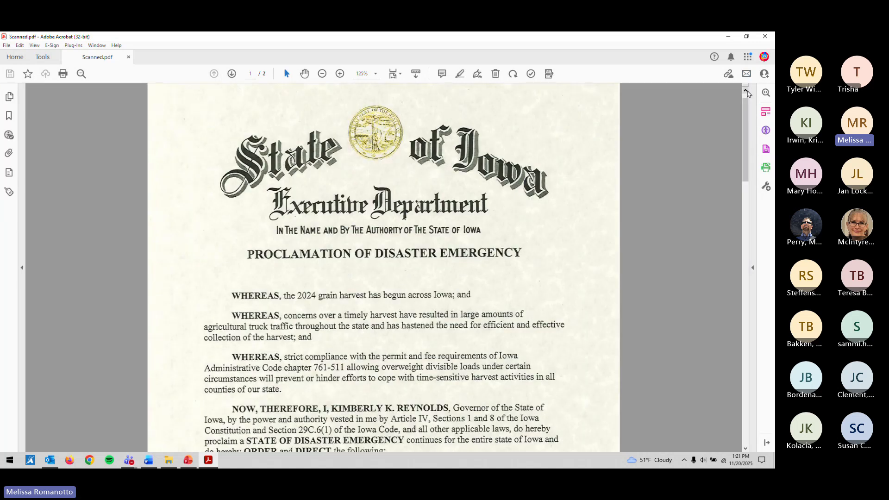
# Step: Fit one full page in the window and run the Accessibility Full Check
pyautogui.click(395, 74)
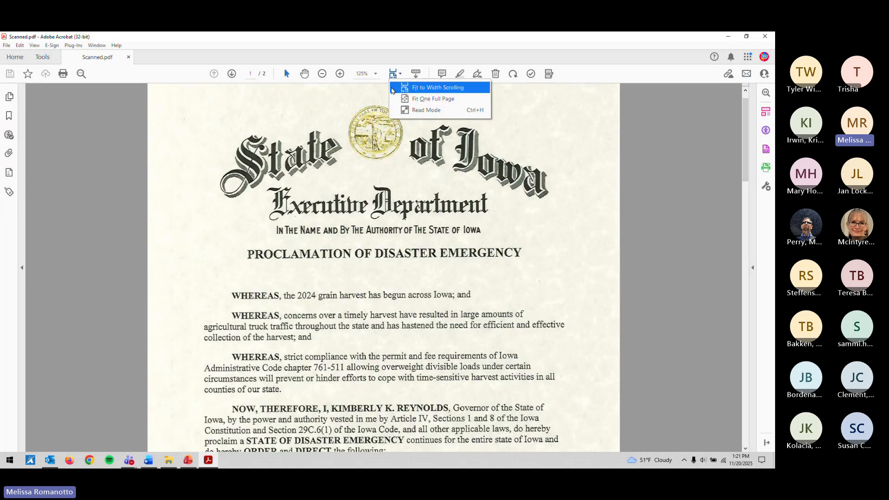
pyautogui.click(403, 99)
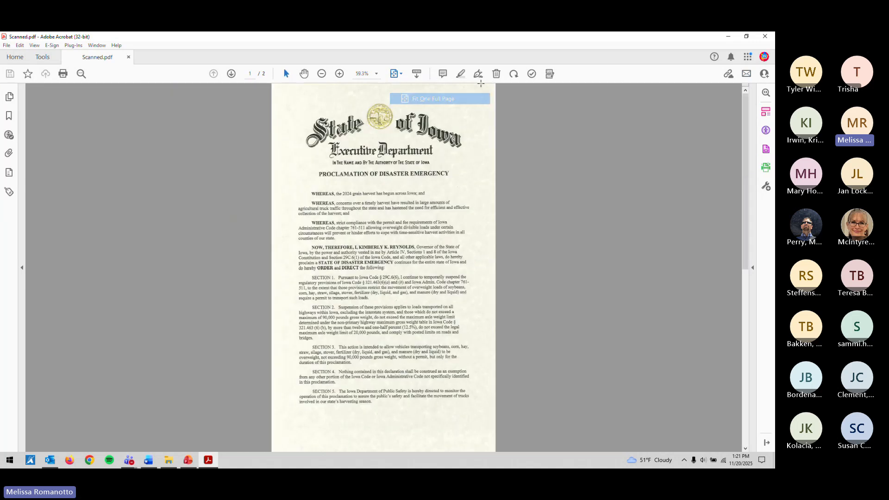
pyautogui.click(532, 74)
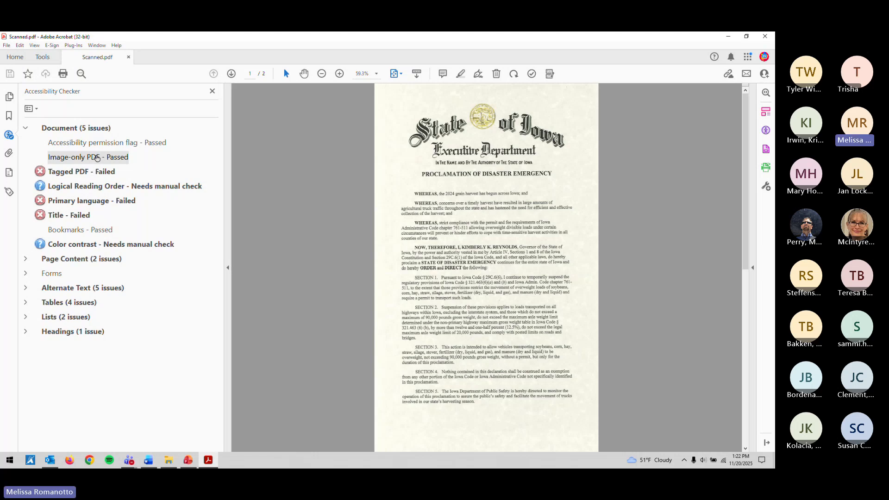
pyautogui.click(106, 174)
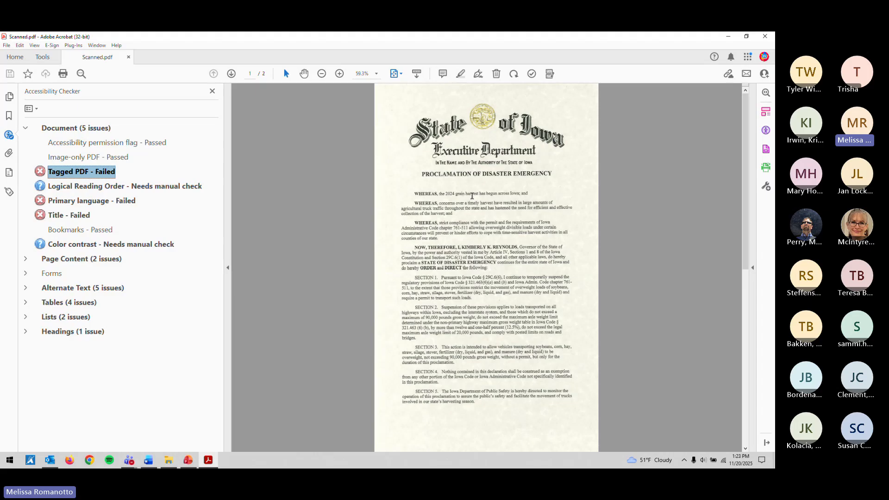
pyautogui.keyDown('ctrl'); pyautogui.scroll(1, 473, 196); pyautogui.keyUp('ctrl')
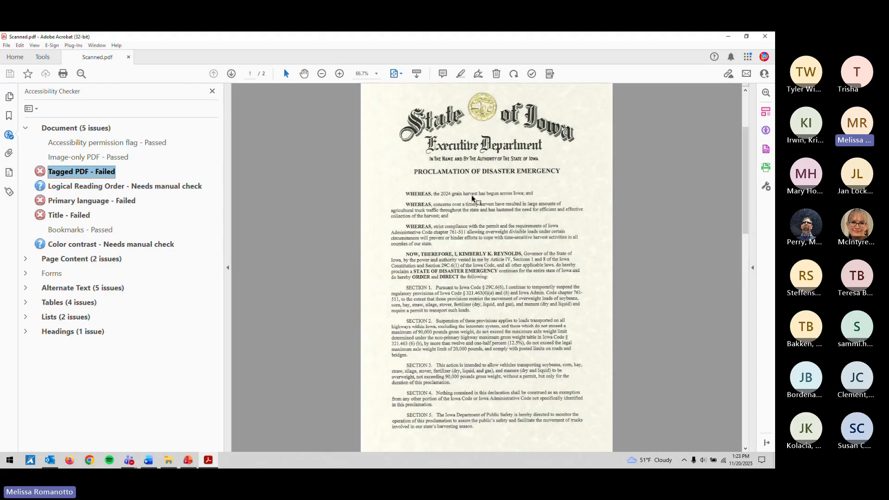
pyautogui.click(364, 214)
pyautogui.click(338, 223)
pyautogui.keyDown('ctrl'); pyautogui.scroll(2, 338, 222); pyautogui.keyUp('ctrl')
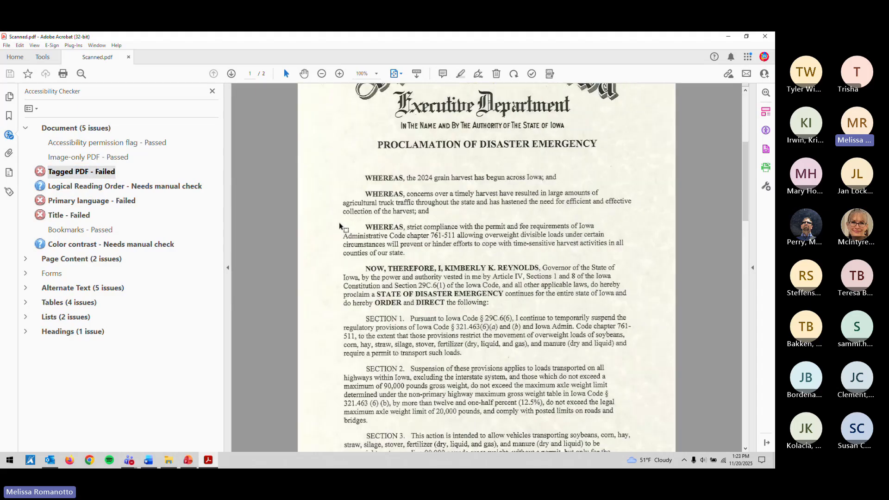
pyautogui.scroll(3, 355, 227)
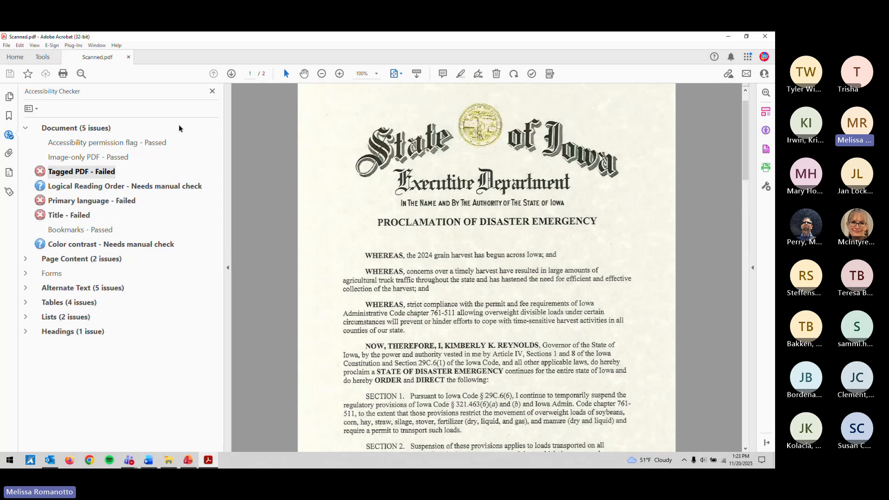
# Step: In the Reading Order tool, tag the Executive Department title as a paragraph
pyautogui.click(9, 191)
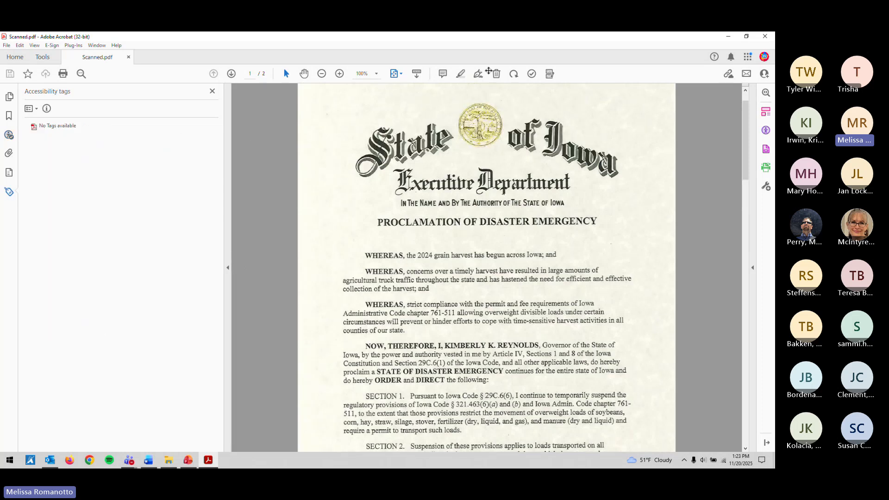
pyautogui.click(550, 73)
pyautogui.moveTo(409, 115); pyautogui.dragTo(189, 86)
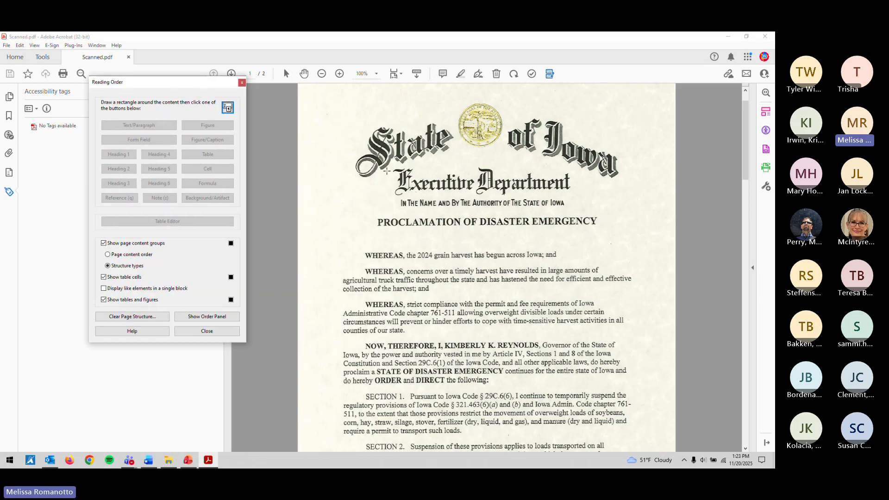
pyautogui.moveTo(386, 164); pyautogui.dragTo(593, 200)
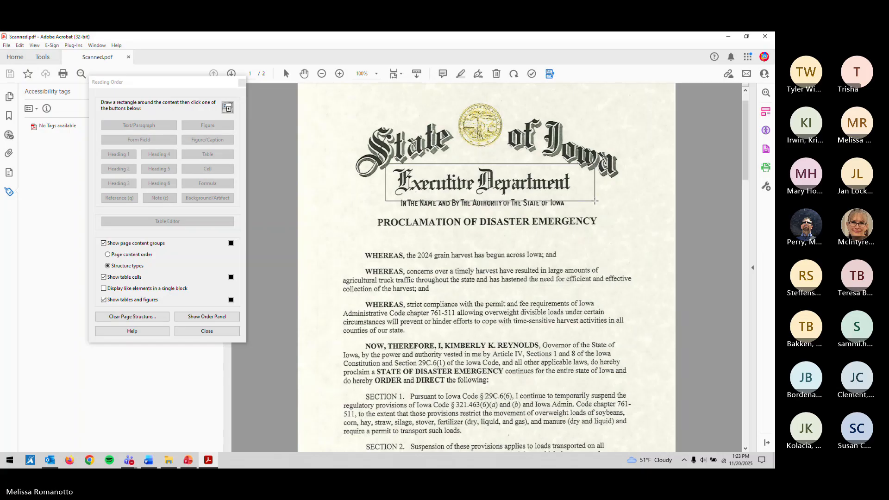
pyautogui.moveTo(596, 201); pyautogui.dragTo(594, 199)
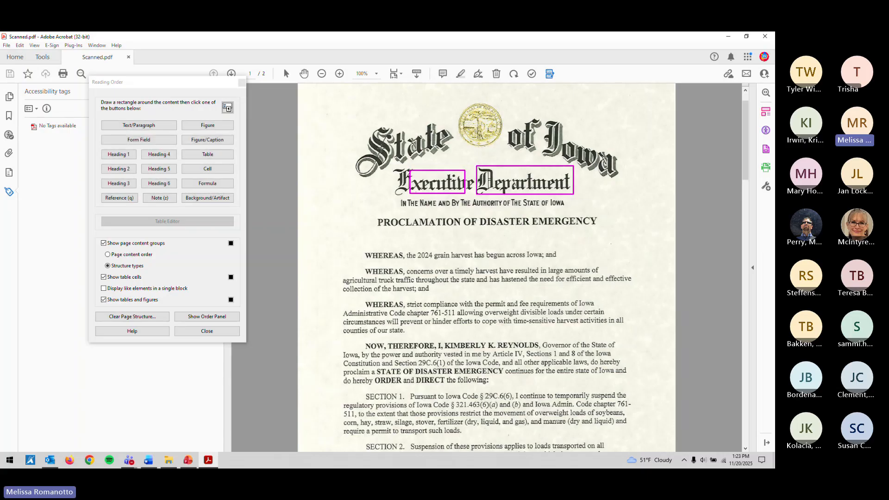
pyautogui.moveTo(323, 158); pyautogui.dragTo(604, 197)
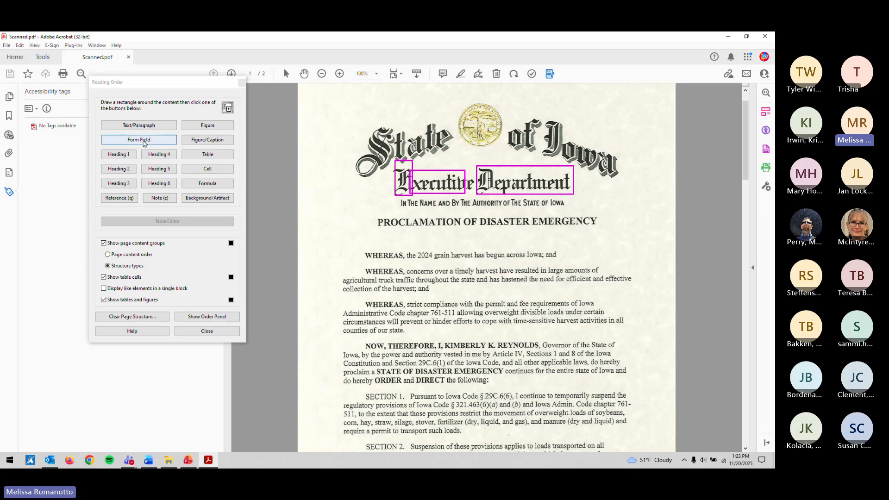
pyautogui.click(162, 126)
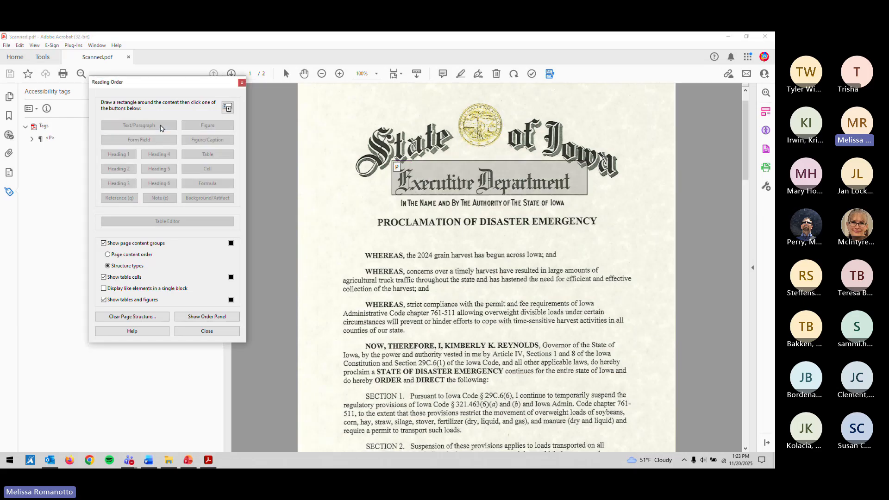
# Step: Tag the authority line as a paragraph and PROCLAMATION OF DISASTER EMERGENCY as Heading 1
pyautogui.moveTo(387, 193); pyautogui.dragTo(586, 214)
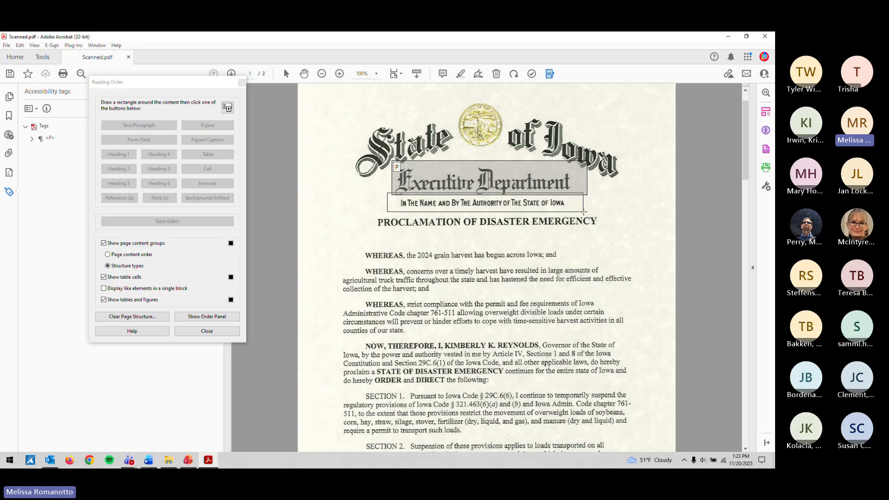
pyautogui.click(139, 125)
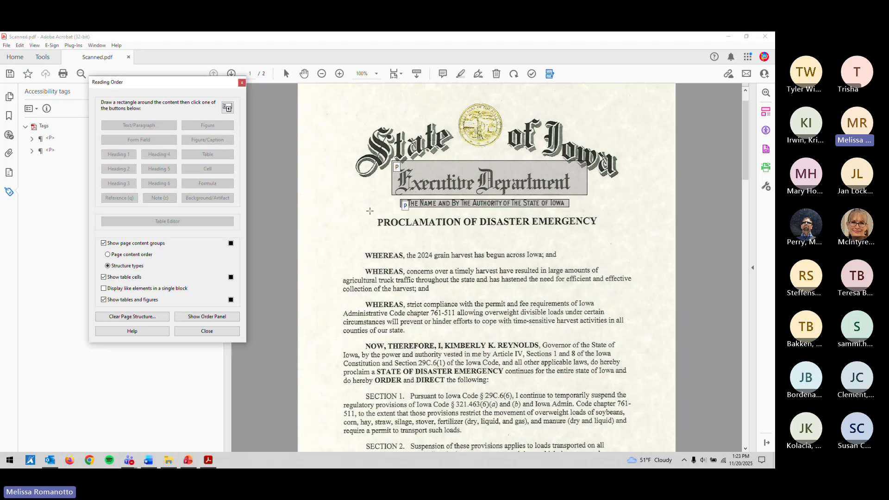
pyautogui.moveTo(366, 208); pyautogui.dragTo(637, 245)
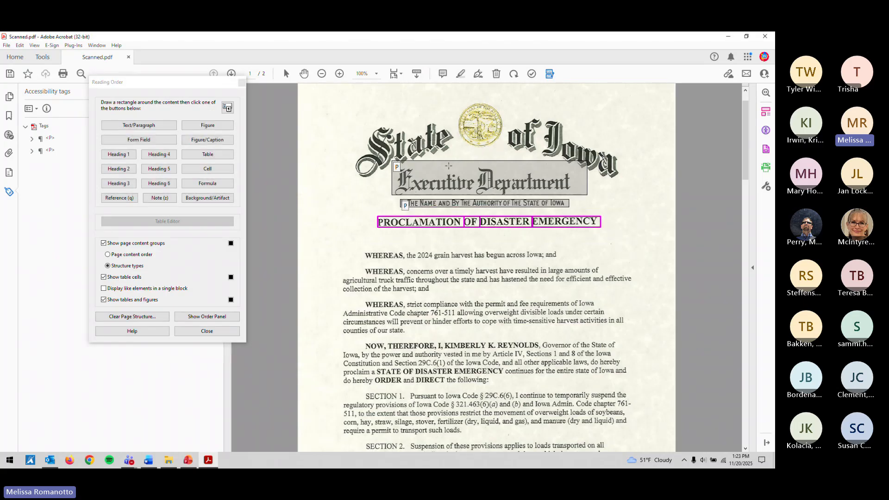
pyautogui.click(121, 156)
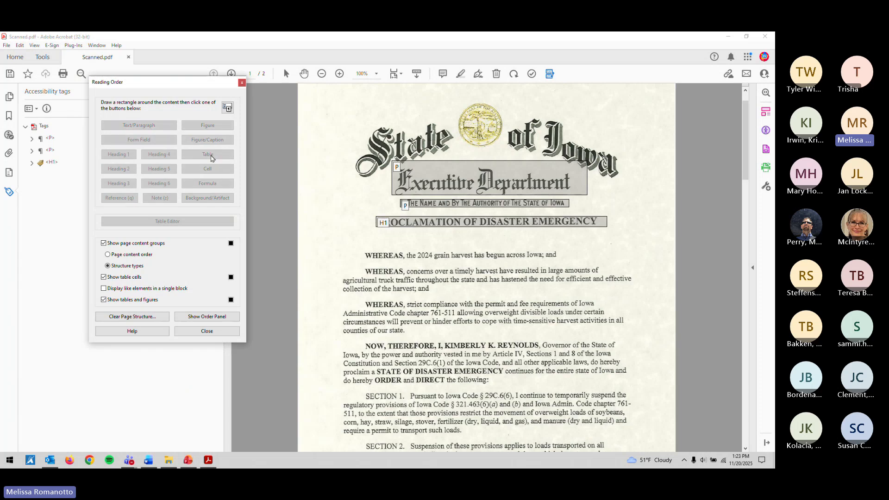
# Step: Tag the three WHEREAS paragraphs and the NOW, THEREFORE paragraph as paragraphs
pyautogui.scroll(-3, 389, 273)
pyautogui.moveTo(354, 184); pyautogui.dragTo(585, 210)
pyautogui.click(157, 127)
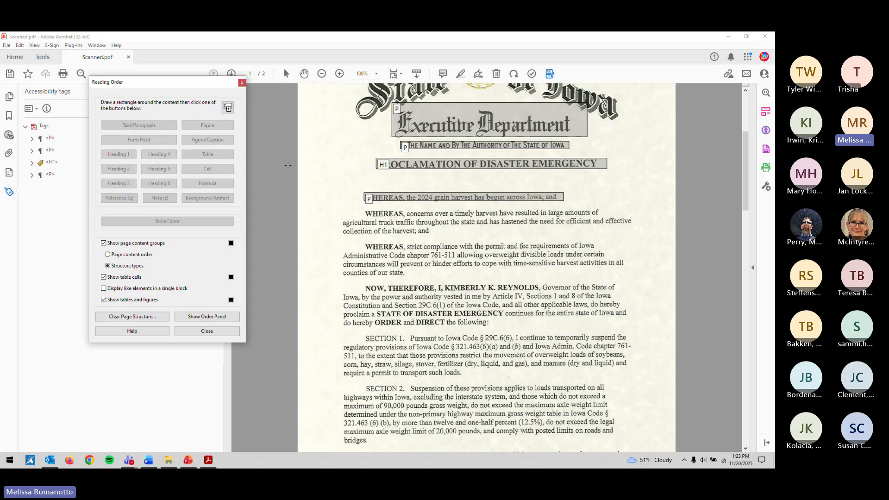
pyautogui.moveTo(320, 197); pyautogui.dragTo(681, 240)
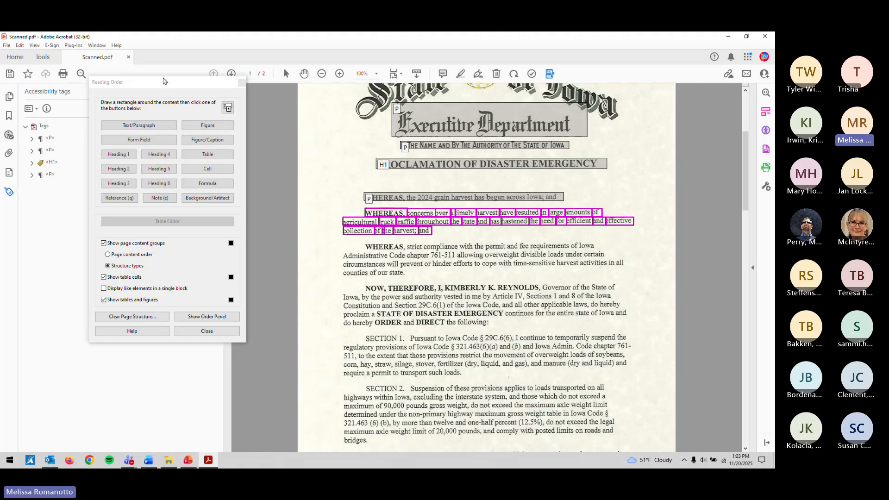
pyautogui.click(139, 125)
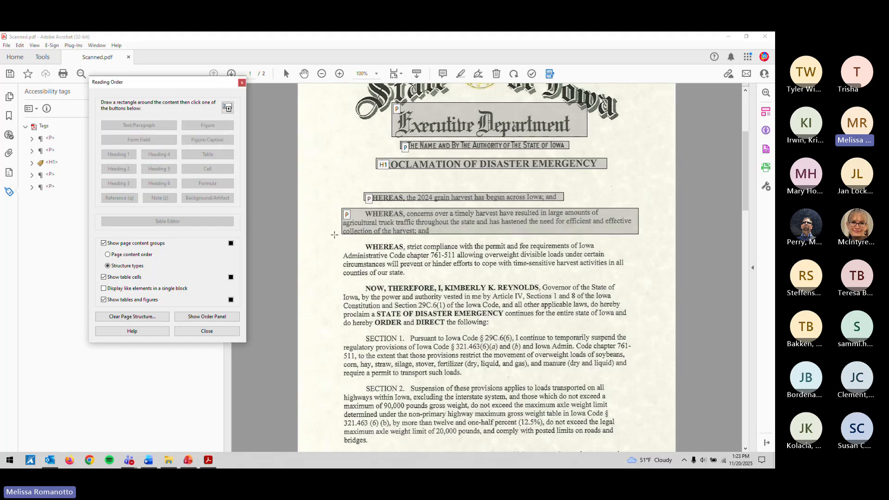
pyautogui.moveTo(334, 234); pyautogui.dragTo(653, 286)
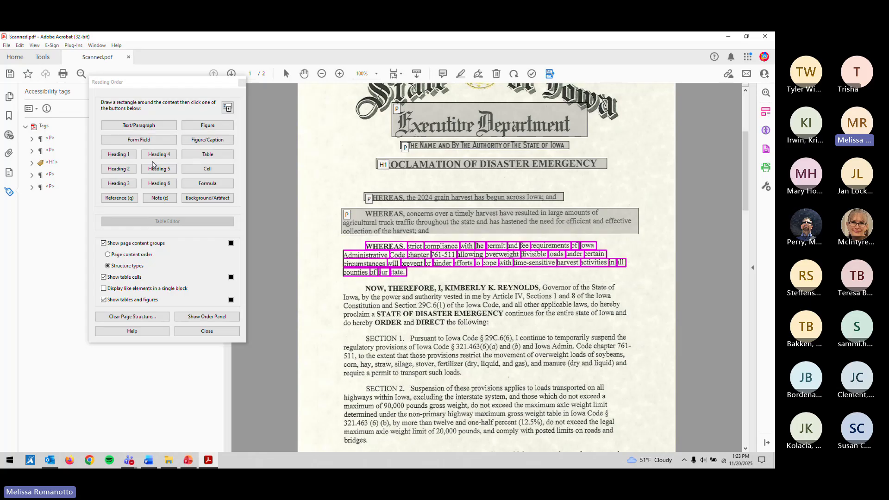
pyautogui.click(169, 126)
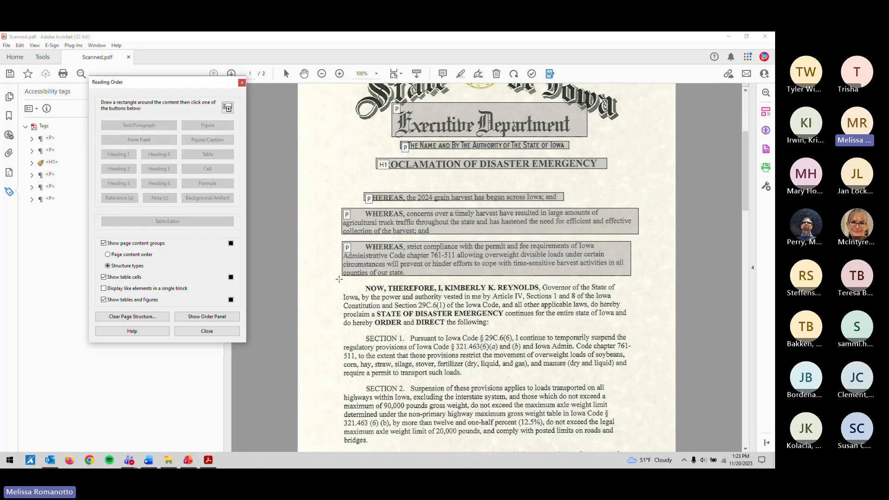
pyautogui.moveTo(627, 322); pyautogui.dragTo(655, 334)
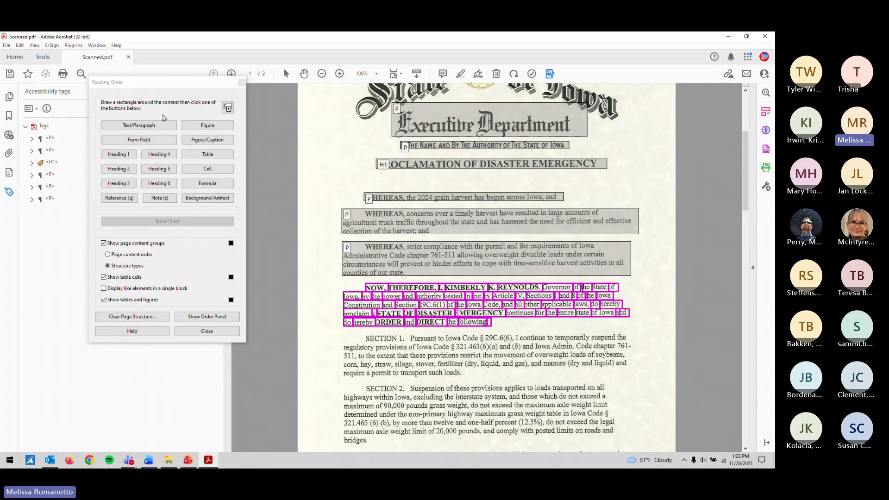
pyautogui.click(164, 125)
# Step: Tag the SECTION 1 and SECTION 2 paragraphs as paragraphs
pyautogui.moveTo(328, 330); pyautogui.dragTo(671, 386)
pyautogui.click(150, 126)
pyautogui.scroll(-3, 340, 249)
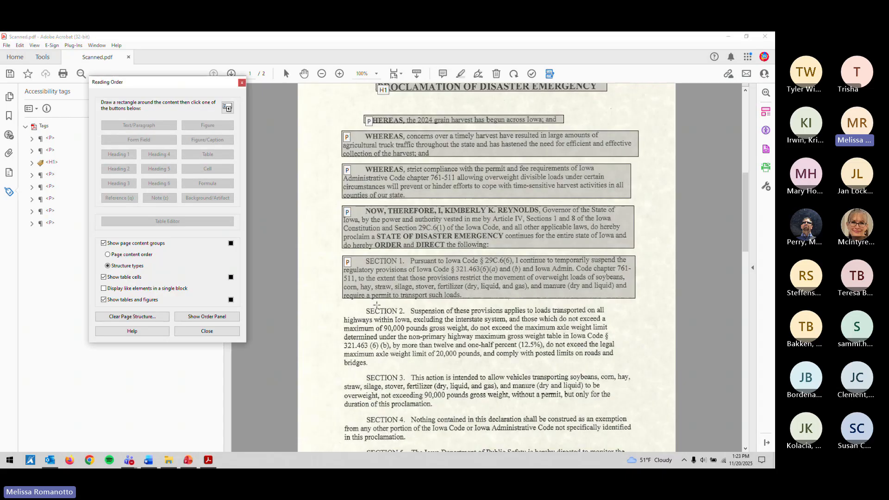
pyautogui.moveTo(338, 245); pyautogui.dragTo(636, 318)
pyautogui.click(144, 125)
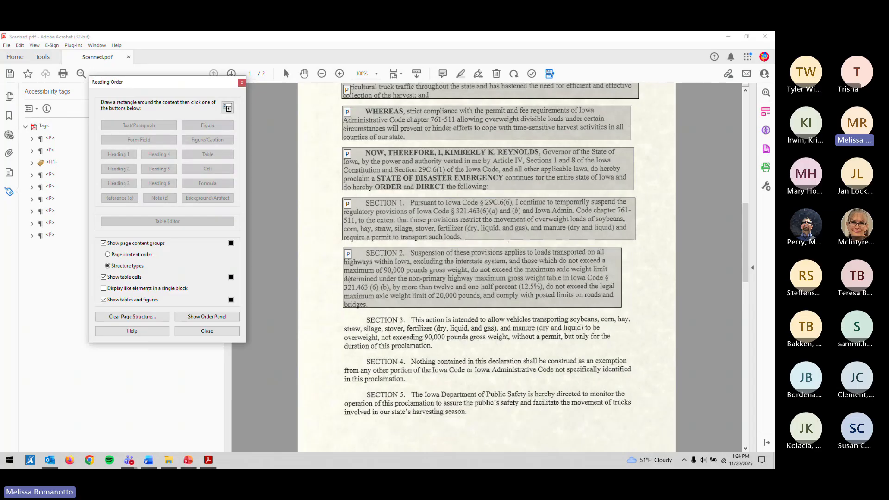
# Step: Tag SECTION 3, SECTION 4 and SECTION 5 each as a paragraph
pyautogui.moveTo(338, 313); pyautogui.dragTo(664, 360)
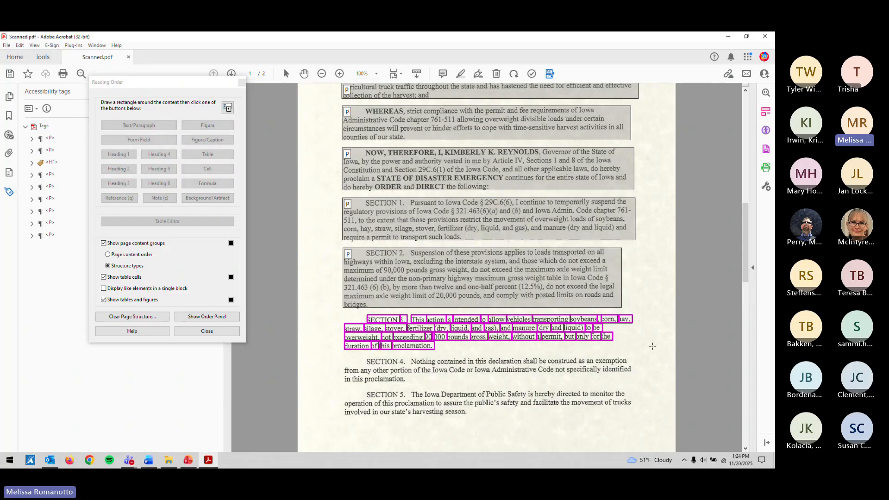
pyautogui.click(141, 125)
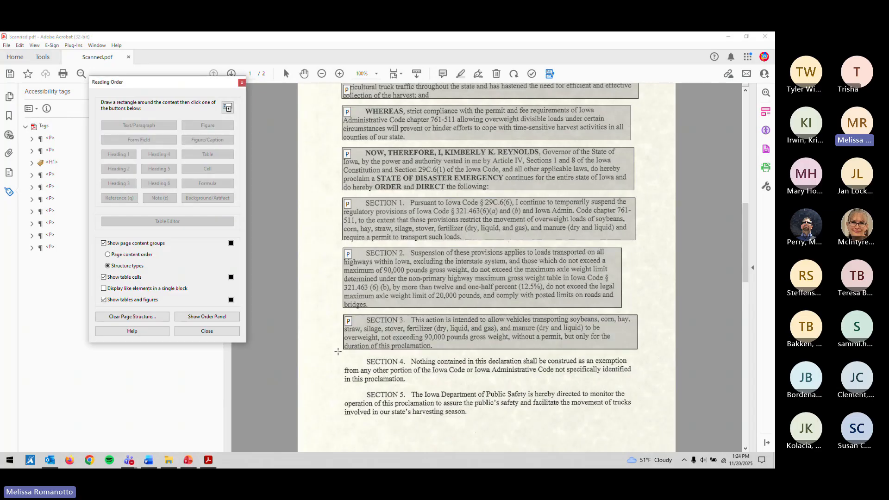
pyautogui.moveTo(338, 352); pyautogui.dragTo(673, 394)
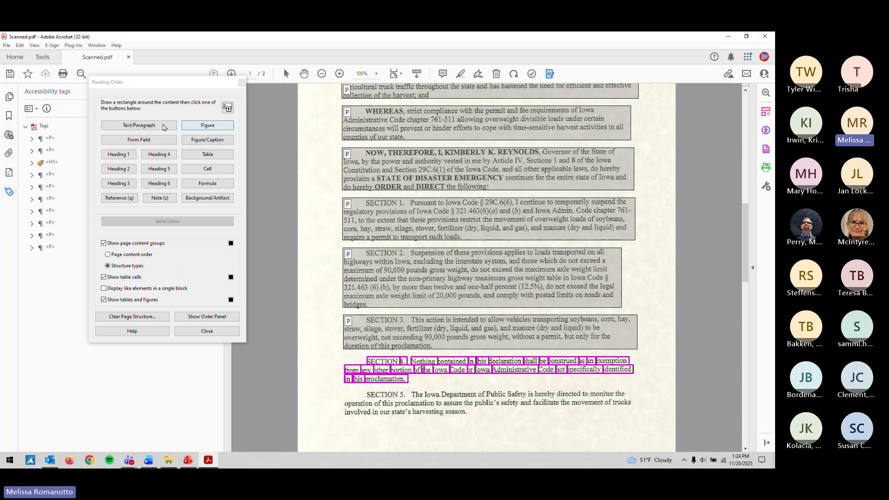
pyautogui.click(164, 126)
pyautogui.moveTo(330, 382); pyautogui.dragTo(687, 427)
pyautogui.click(160, 127)
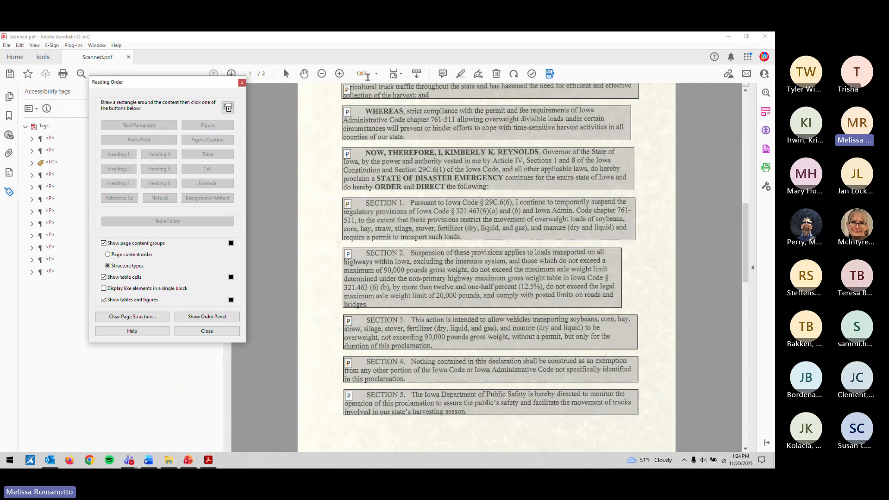
# Step: On page 2, tag SECTION 6 and IN TESTIMONY WHEREOF as paragraphs and the gold seal as a figure
pyautogui.click(232, 74)
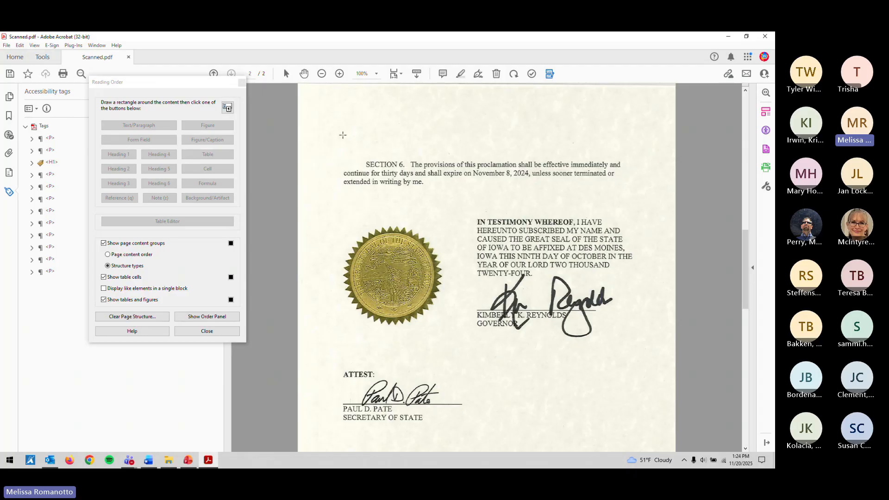
pyautogui.moveTo(324, 139); pyautogui.dragTo(680, 205)
pyautogui.click(165, 126)
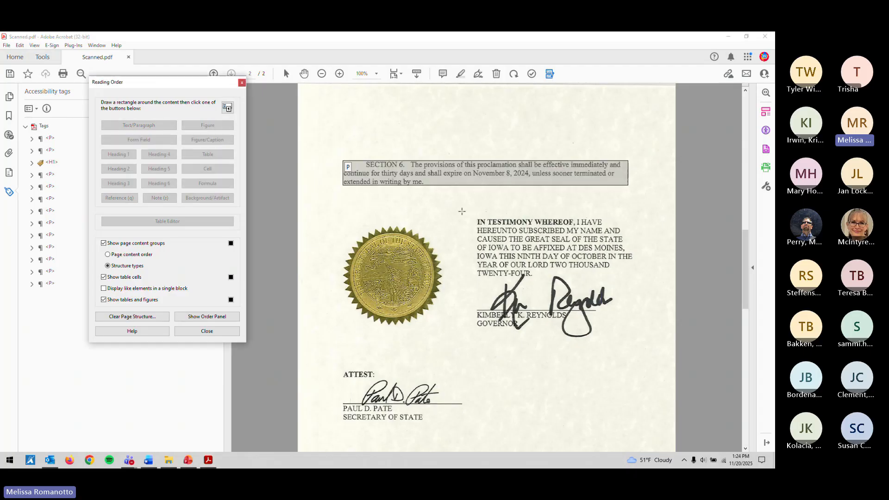
pyautogui.moveTo(468, 207); pyautogui.dragTo(690, 281)
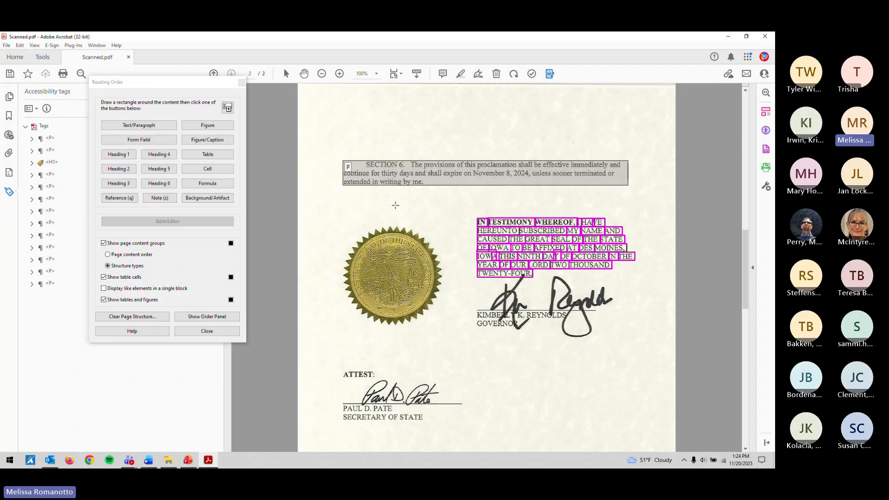
pyautogui.click(157, 125)
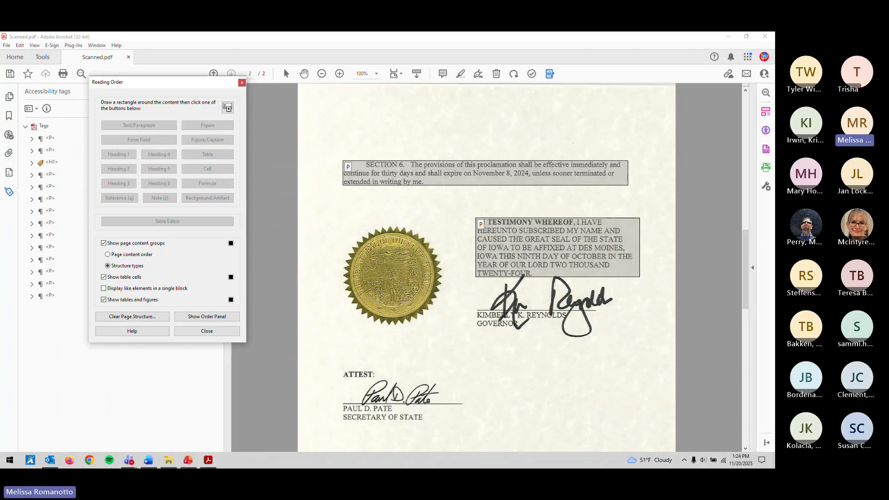
pyautogui.moveTo(315, 213); pyautogui.dragTo(468, 337)
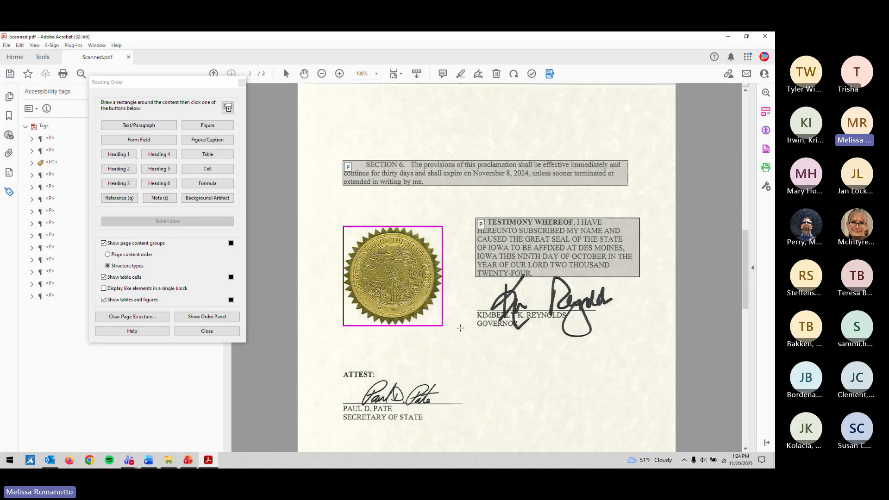
pyautogui.click(224, 129)
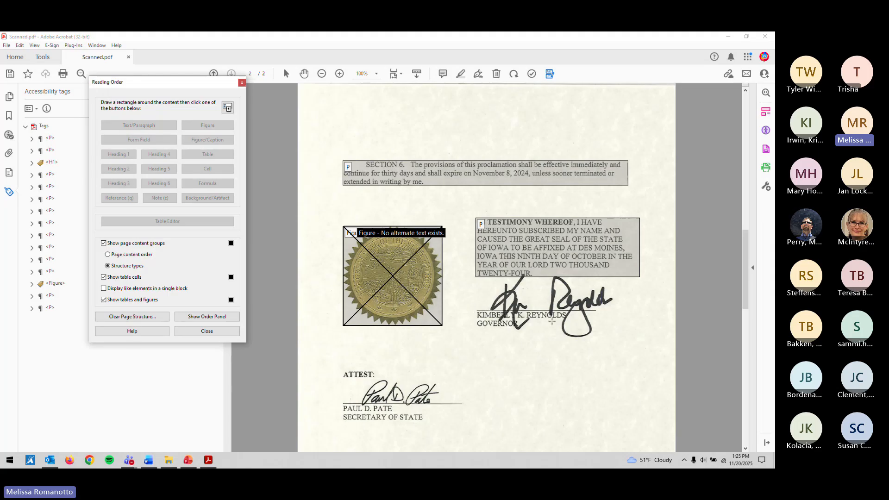
# Step: Tag the ATTEST: line as a paragraph after several tries at boxing the signature area
pyautogui.moveTo(462, 270)
pyautogui.mouseDown()
pyautogui.moveTo(645, 311)
pyautogui.moveTo(652, 338)
pyautogui.mouseUp()
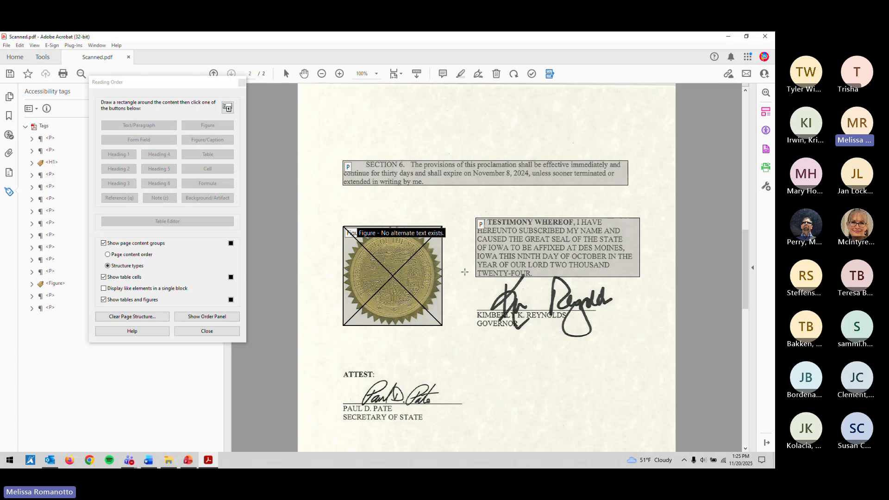
pyautogui.moveTo(465, 271); pyautogui.dragTo(701, 368)
pyautogui.moveTo(455, 275); pyautogui.dragTo(726, 377)
pyautogui.moveTo(447, 273); pyautogui.dragTo(737, 377)
pyautogui.moveTo(443, 274); pyautogui.dragTo(738, 344)
pyautogui.scroll(-3, 412, 347)
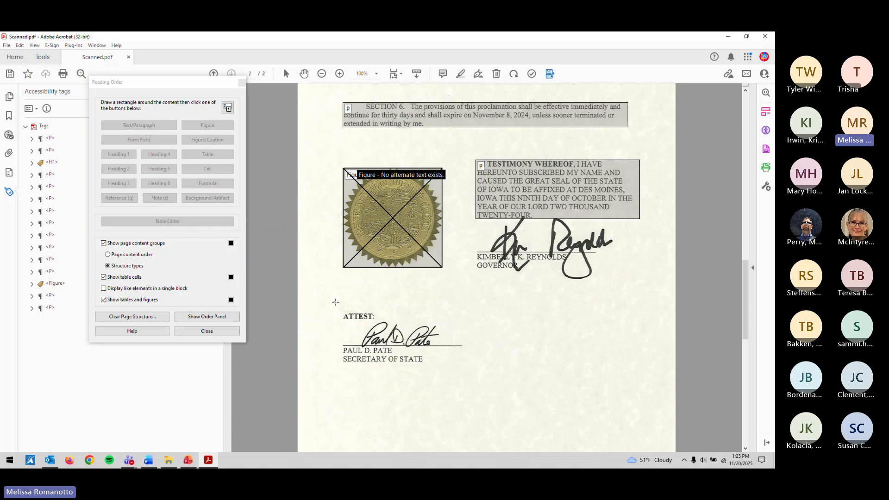
pyautogui.moveTo(335, 302); pyautogui.dragTo(400, 328)
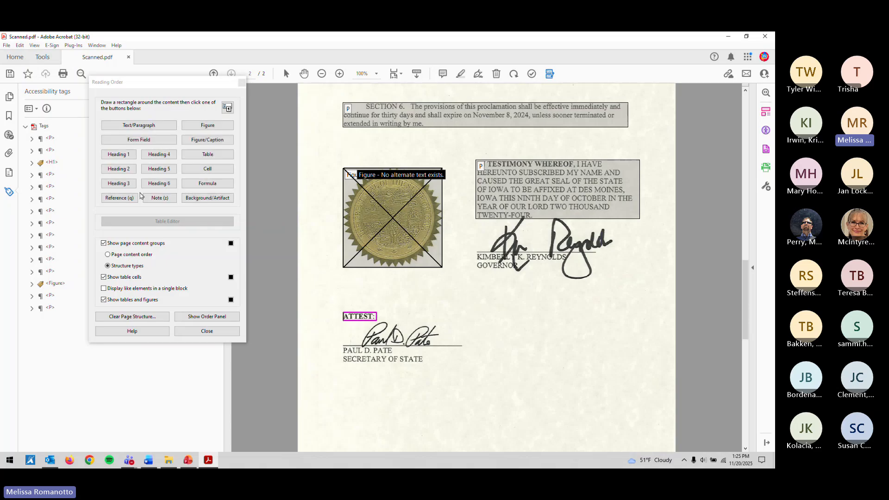
pyautogui.click(165, 126)
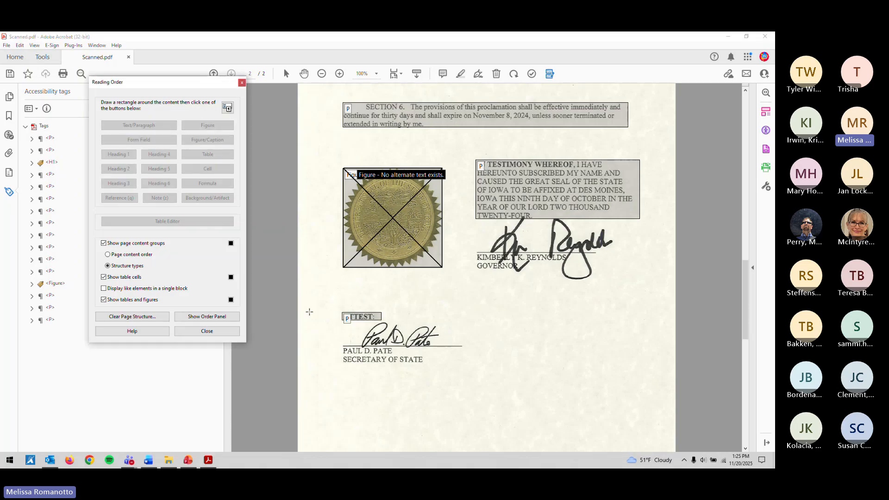
# Step: Tag the signer's name and title lines as a paragraph
pyautogui.click(333, 317)
pyautogui.moveTo(332, 317); pyautogui.dragTo(463, 349)
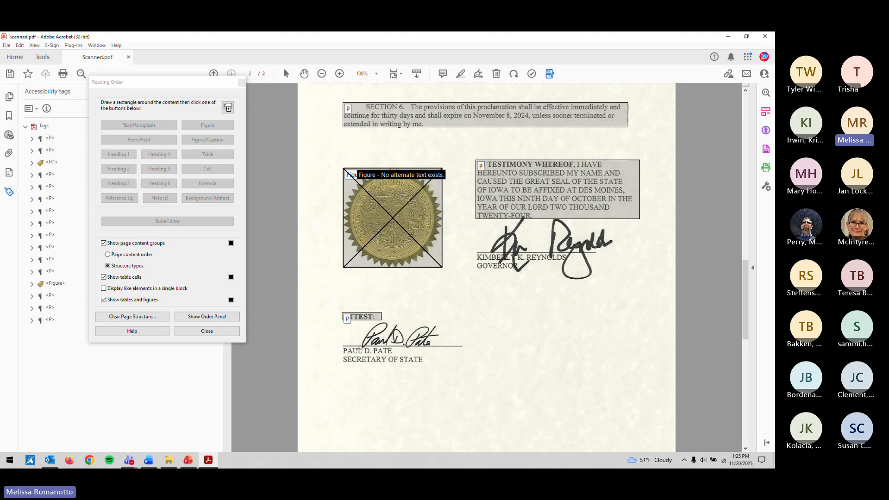
pyautogui.moveTo(339, 346); pyautogui.dragTo(446, 374)
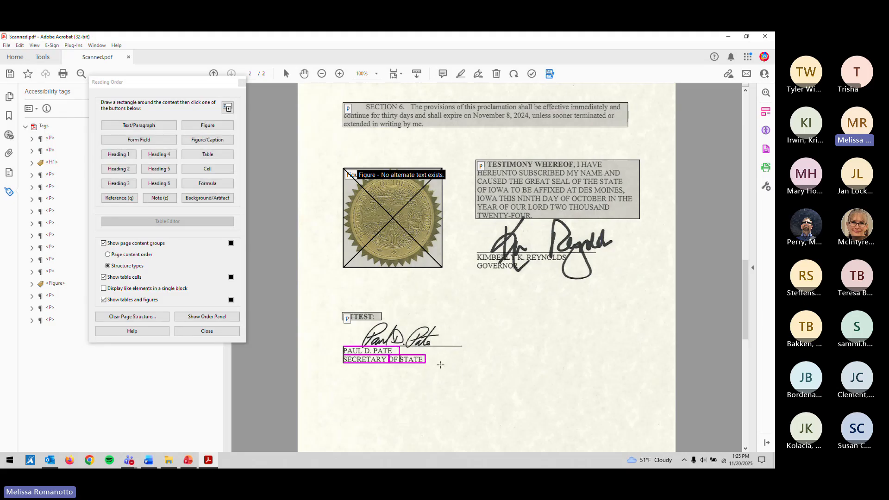
pyautogui.click(162, 125)
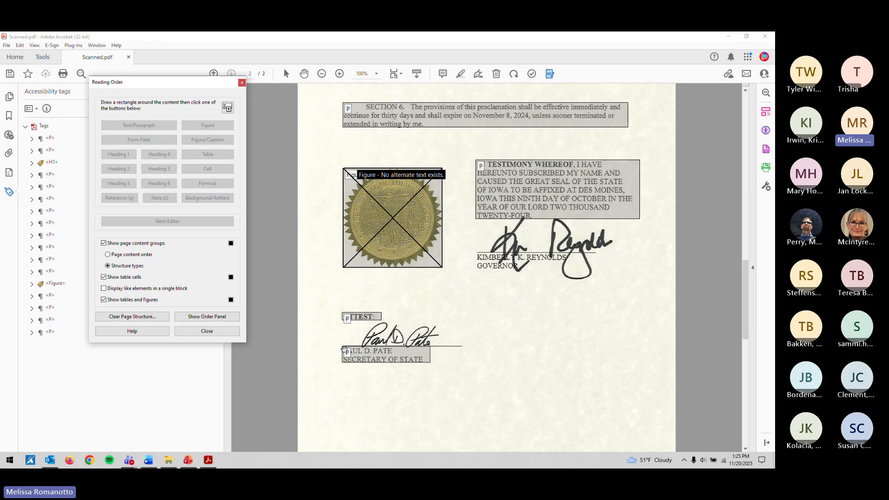
# Step: Close the Reading Order tool
pyautogui.moveTo(333, 314)
pyautogui.mouseDown()
pyautogui.moveTo(556, 348)
pyautogui.moveTo(305, 320)
pyautogui.moveTo(477, 350)
pyautogui.mouseUp()
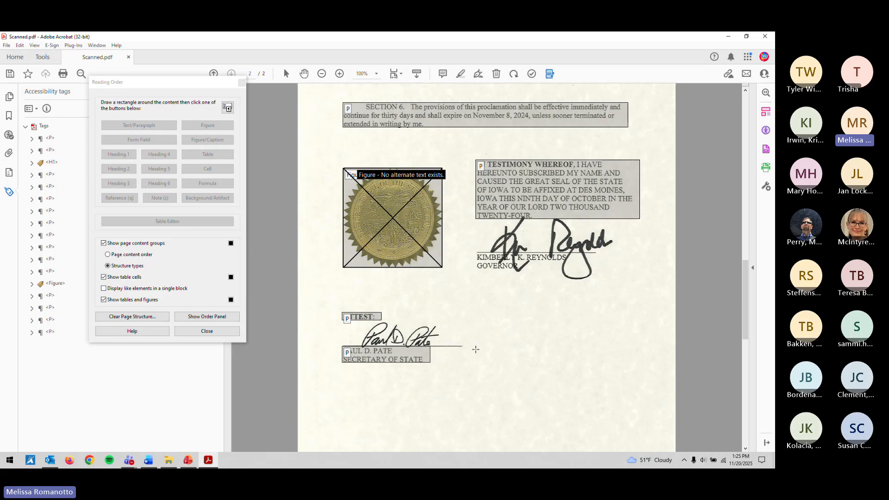
pyautogui.click(223, 330)
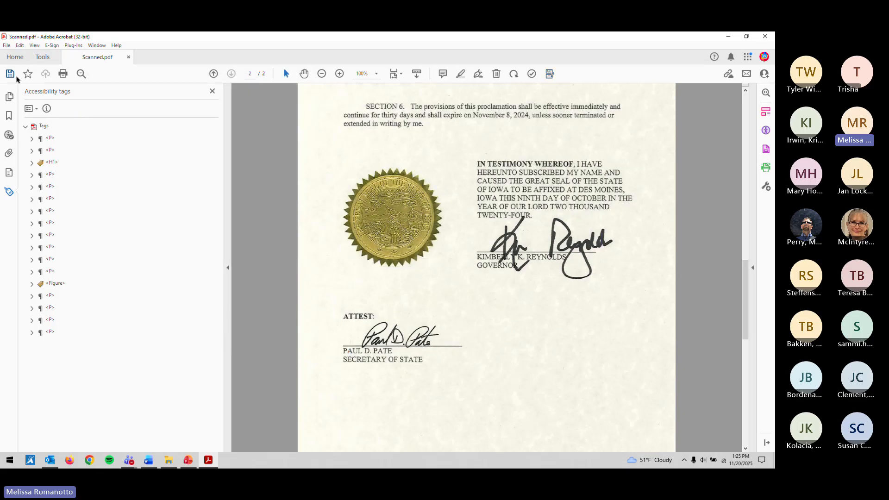
pyautogui.click(550, 75)
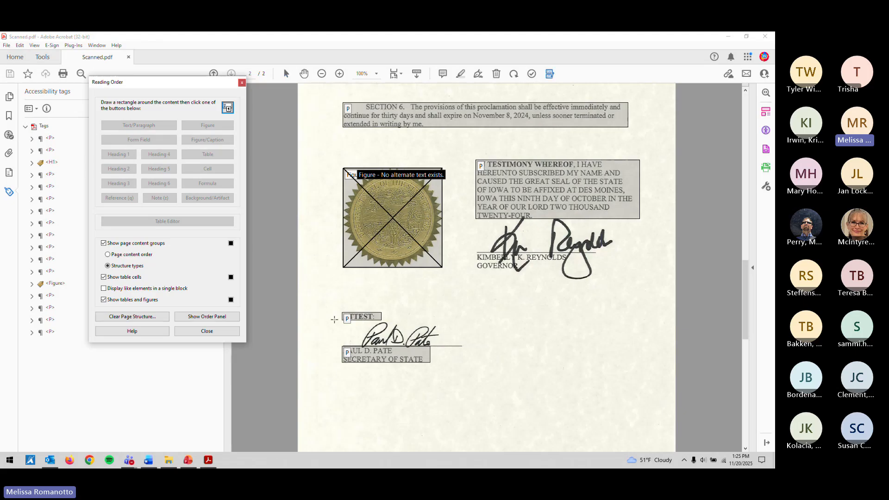
pyautogui.moveTo(335, 315)
pyautogui.mouseDown()
pyautogui.moveTo(371, 338)
pyautogui.moveTo(495, 351)
pyautogui.moveTo(353, 314)
pyautogui.mouseUp()
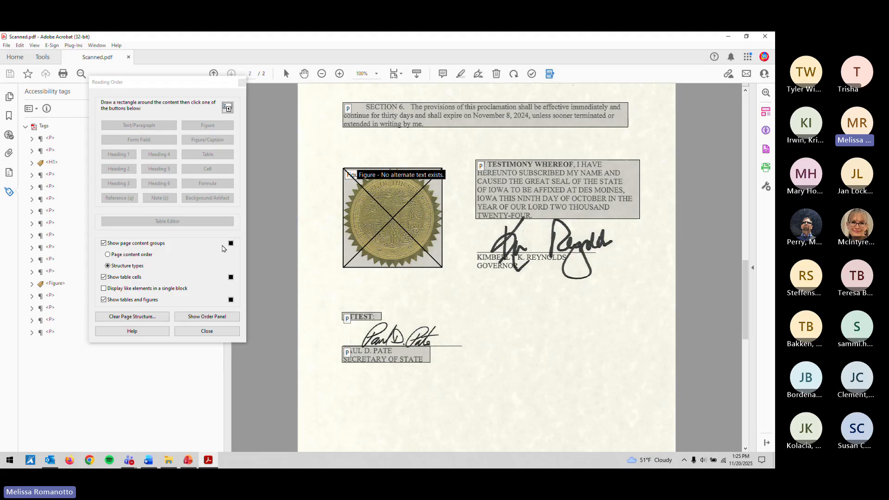
pyautogui.click(207, 331)
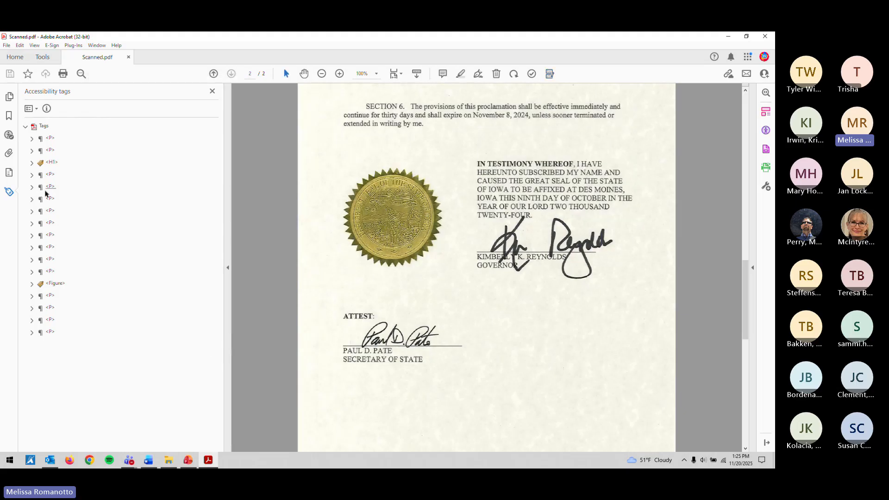
# Step: With the whole page fitted in view, step through the P and H1 tags to check reading order
pyautogui.click(50, 138)
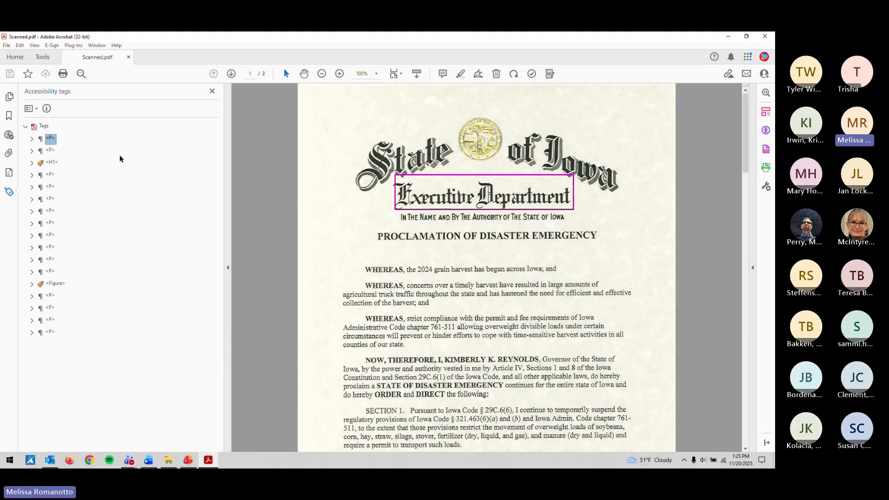
pyautogui.click(50, 151)
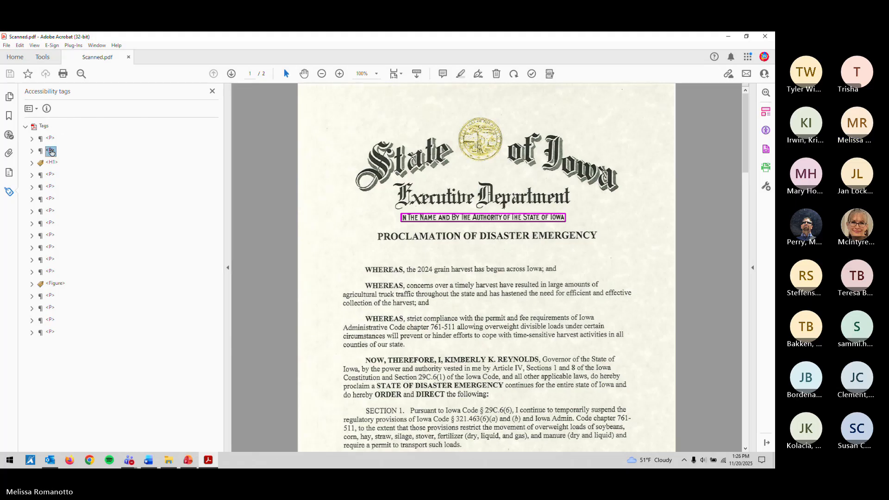
pyautogui.click(395, 74)
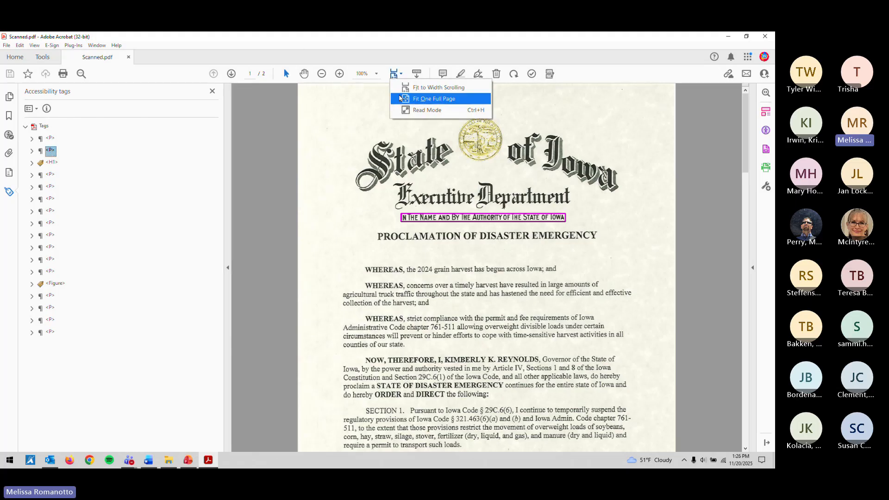
pyautogui.click(417, 99)
pyautogui.click(52, 162)
pyautogui.press('Down')
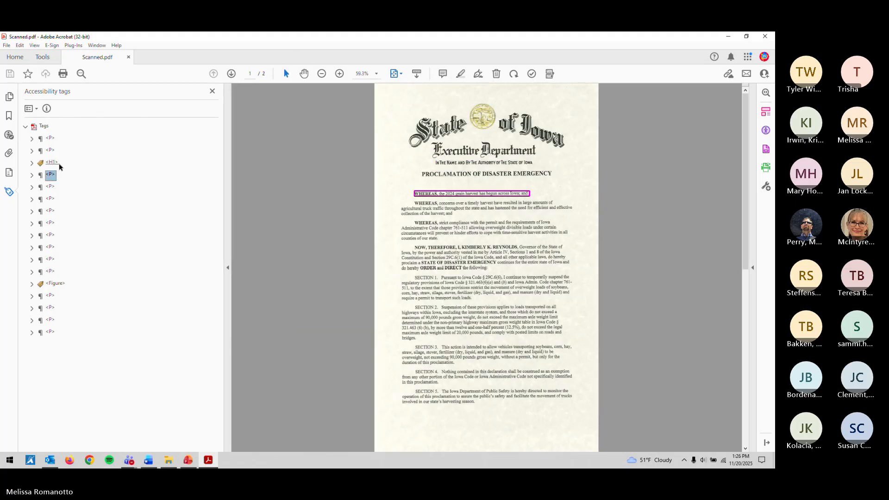
pyautogui.press('Down')
pyautogui.press('Down')
pyautogui.press('Down')
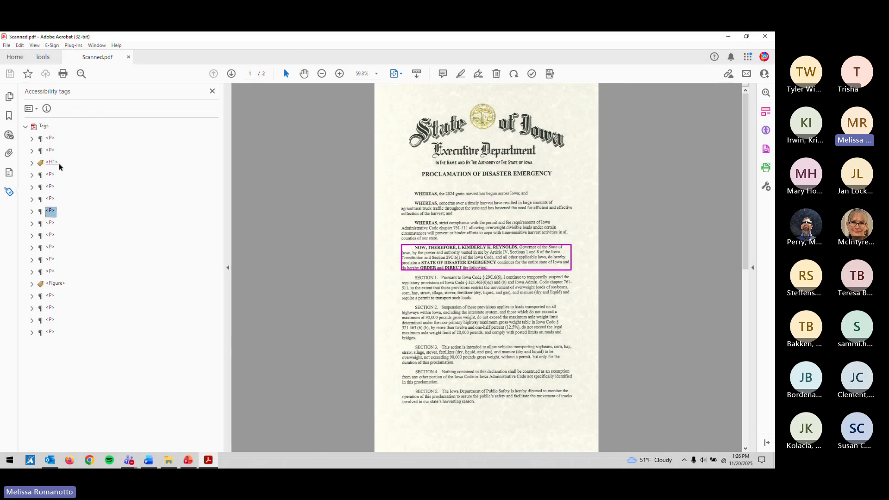
pyautogui.press('Down')
pyautogui.press('Down')
pyautogui.press('Down')
pyautogui.press('Down')
pyautogui.press('Down')
pyautogui.press('Down')
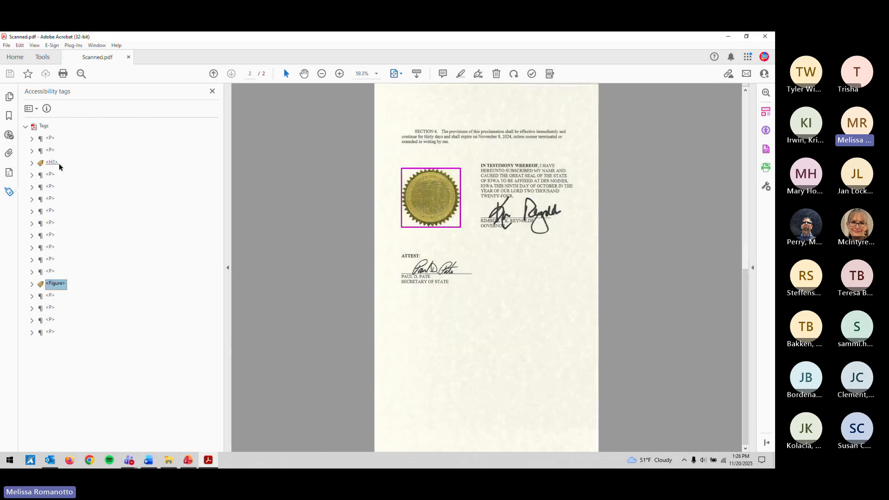
pyautogui.press('Down')
pyautogui.press('Down')
pyautogui.press('Down')
pyautogui.press('Down')
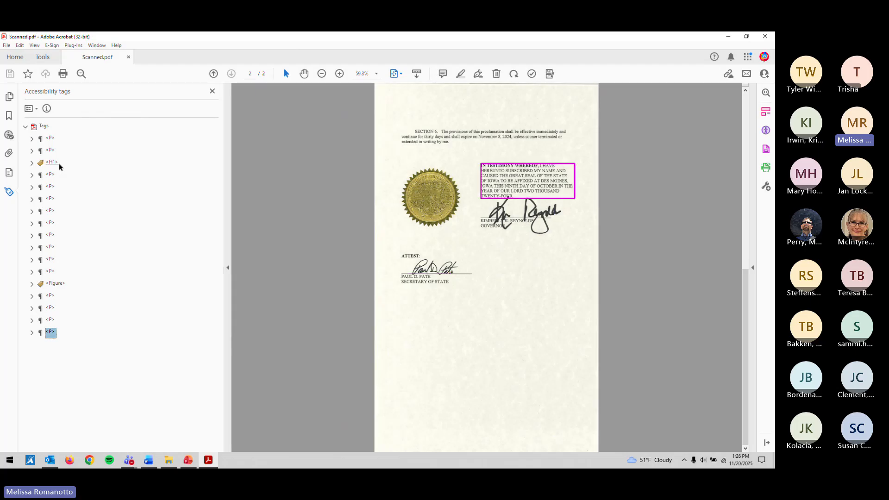
# Step: Move the seal Figure tag to the end of the page 2 tag list
pyautogui.click(50, 288)
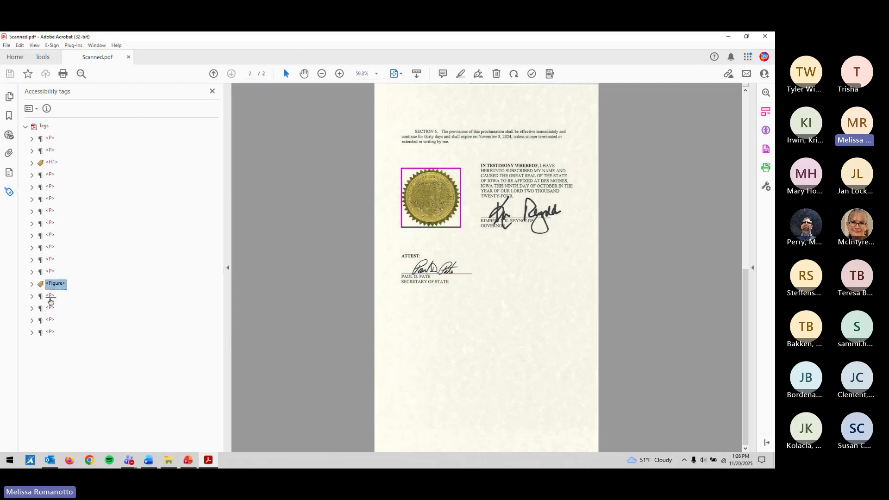
pyautogui.click(49, 297)
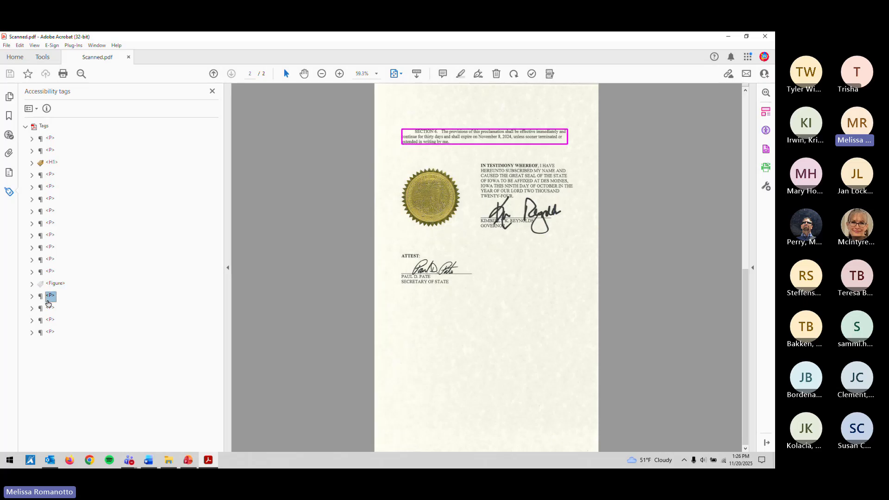
pyautogui.click(49, 305)
pyautogui.press('Up')
pyautogui.click(48, 304)
pyautogui.press('Up')
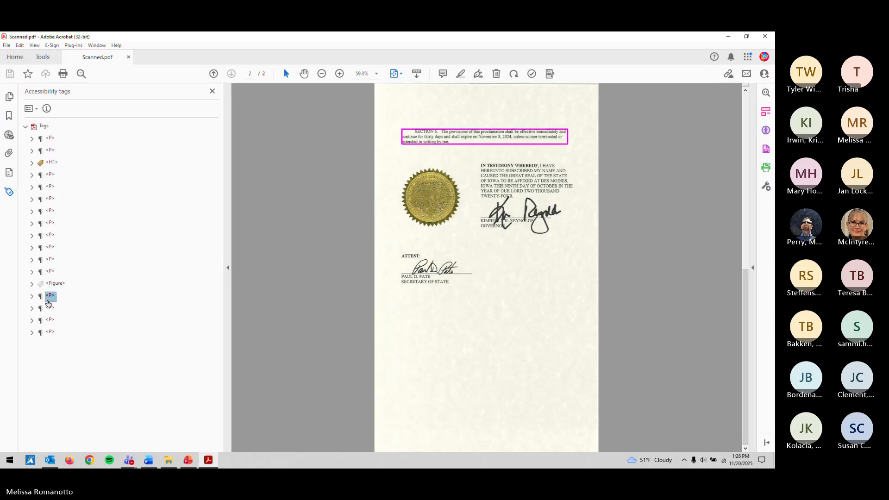
pyautogui.click(48, 304)
pyautogui.press('Down')
pyautogui.press('Down')
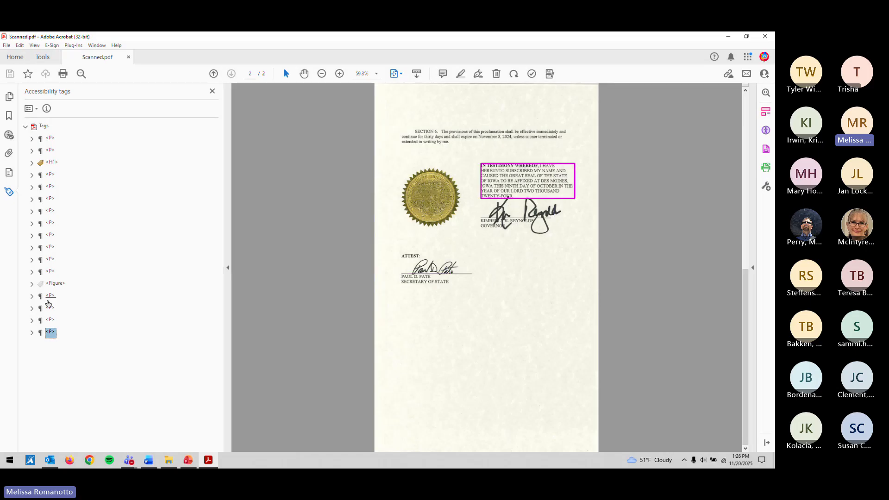
pyautogui.hotkey('ctrl', 'v')
pyautogui.press('Down')
# Step: Check the order of the ATTEST, PAUL D. PATE and seal Figure tags
pyautogui.press('Up')
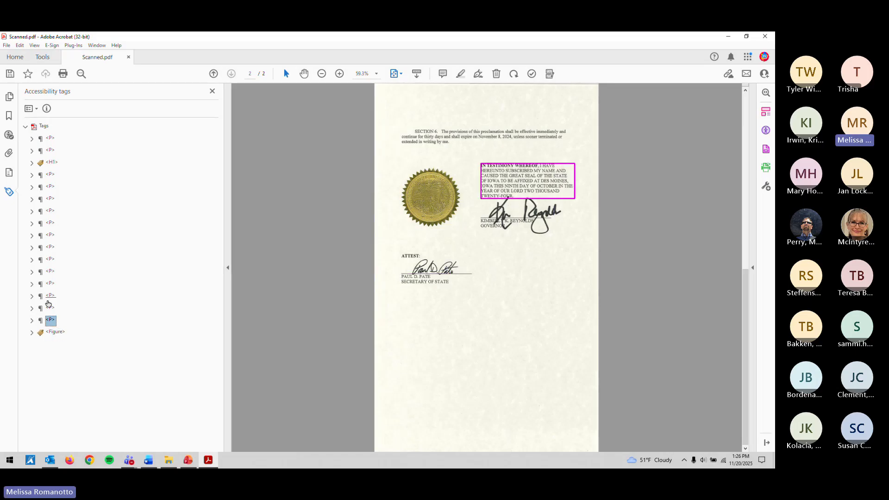
pyautogui.press('Up')
pyautogui.press('Up')
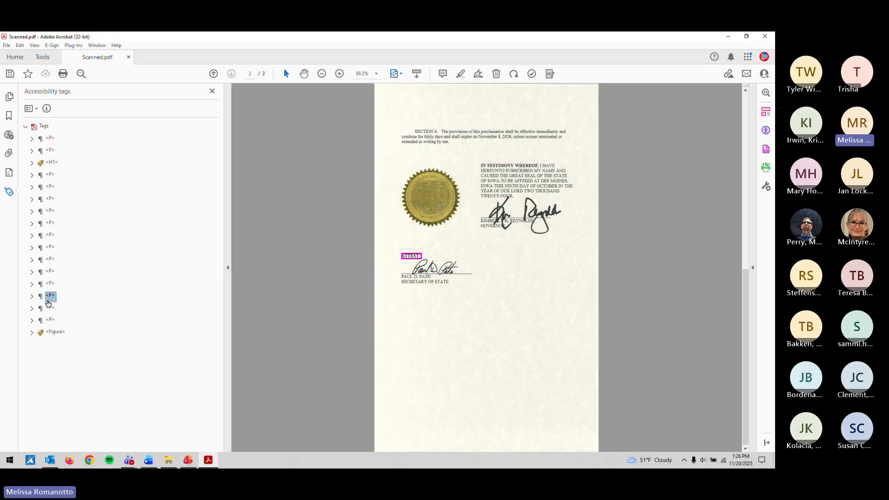
pyautogui.press('Up')
pyautogui.press('Up')
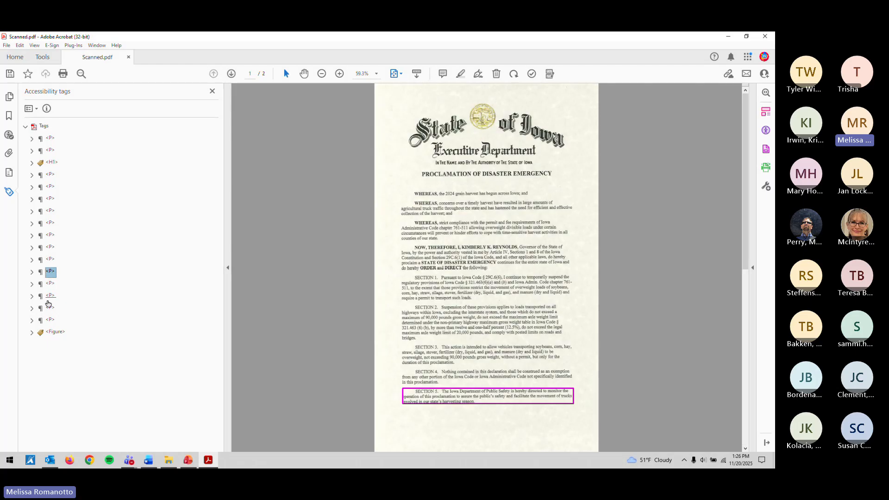
pyautogui.press('Down')
pyautogui.press('Down')
pyautogui.press('Down')
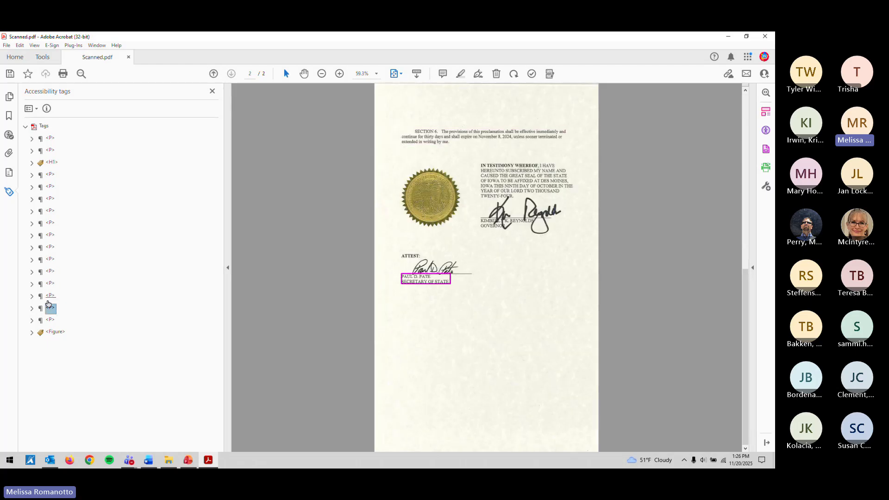
pyautogui.press('Down')
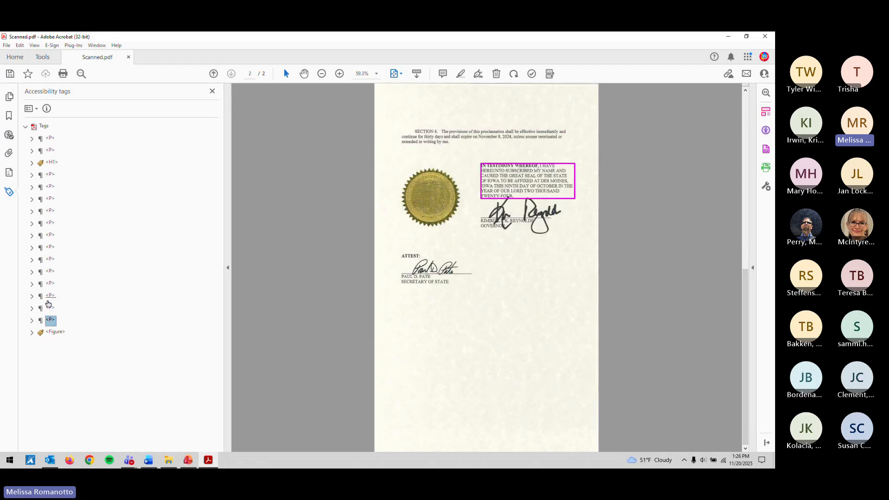
pyautogui.press('Down')
pyautogui.press('Up')
pyautogui.press('Up')
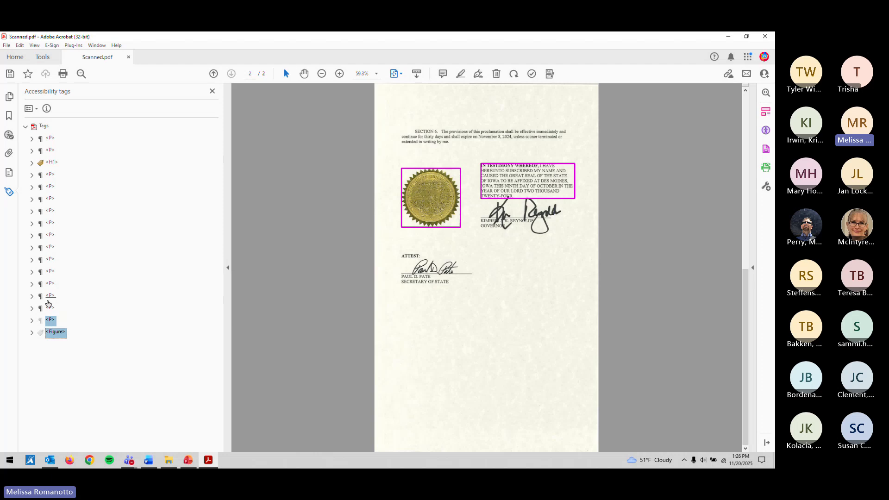
pyautogui.press('Up')
pyautogui.press('Up')
# Step: Place the seal Figure after SECTION 6, move IN TESTIMONY below it, and save
pyautogui.moveTo(49, 304); pyautogui.dragTo(48, 304)
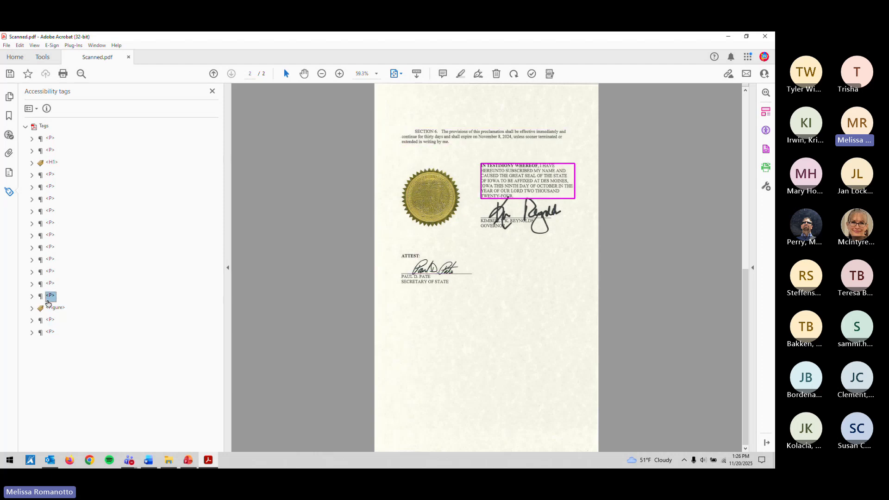
pyautogui.press('Down')
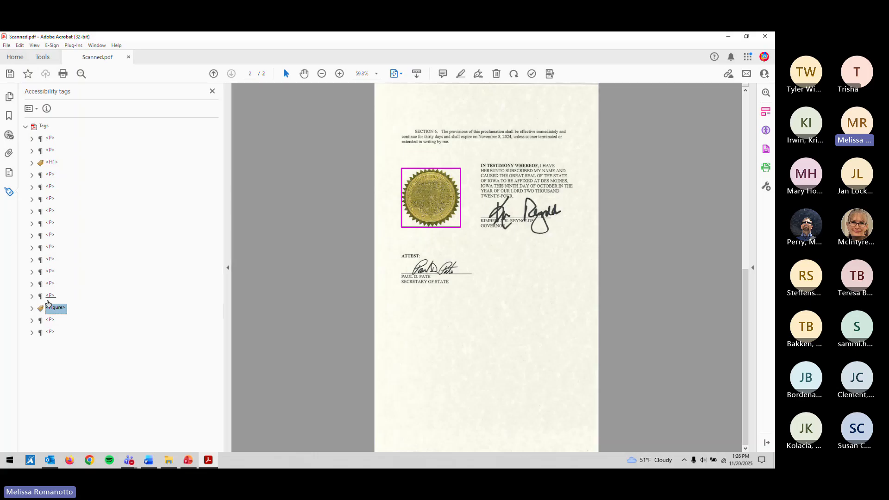
pyautogui.hotkey('ctrl', 's')
pyautogui.click(50, 295)
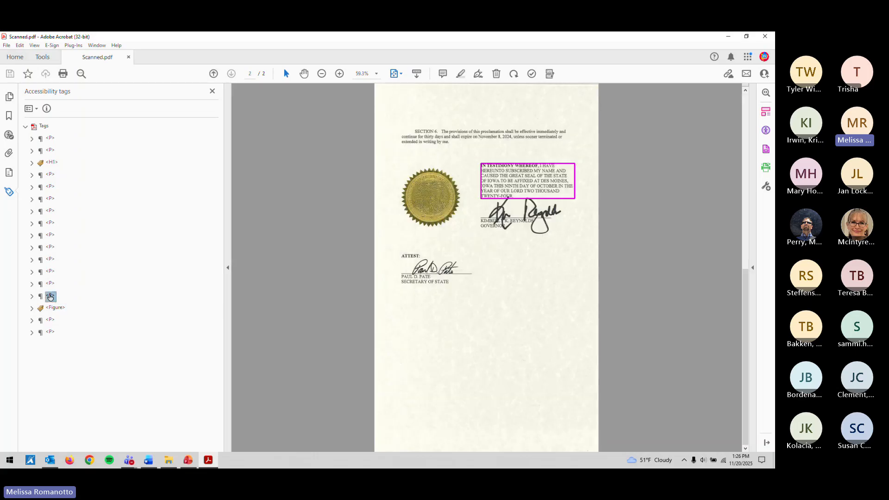
pyautogui.moveTo(35, 310); pyautogui.dragTo(35, 310)
pyautogui.hotkey('ctrl', 's')
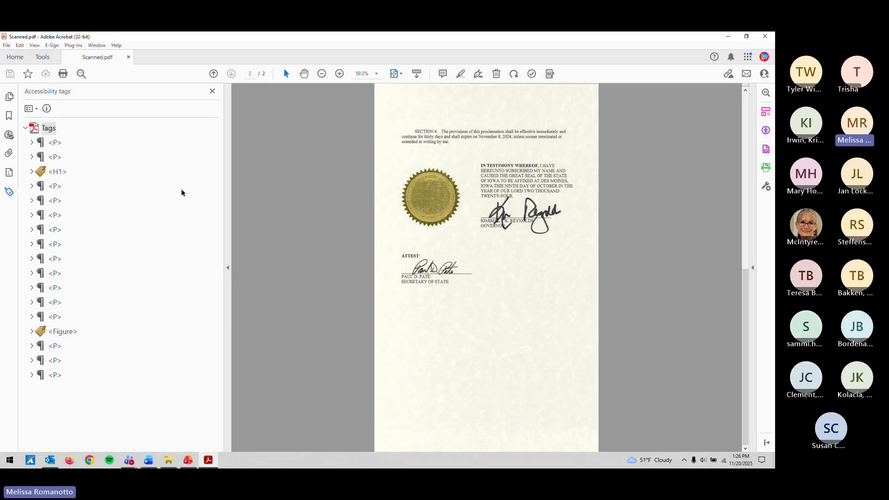
# Step: Apply the fix for the failed Tagged PDF check in the Accessibility Checker
pyautogui.click(167, 144)
pyautogui.click(55, 143)
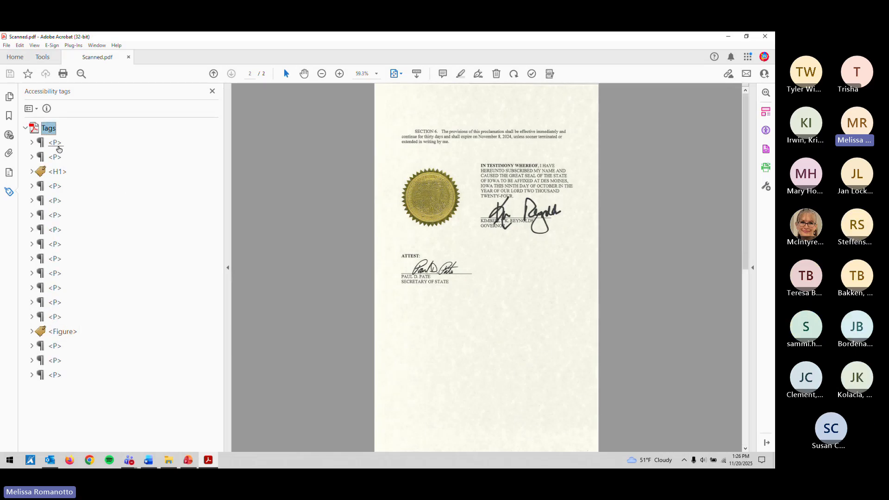
pyautogui.click(532, 75)
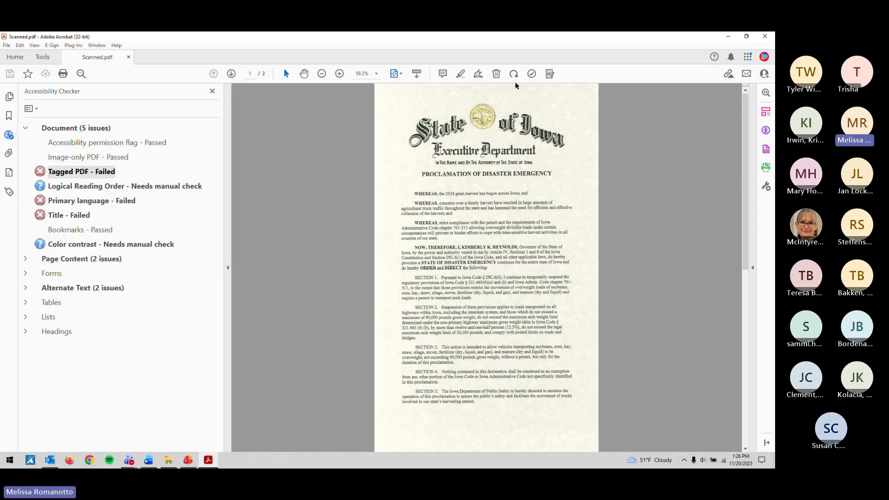
pyautogui.rightClick(74, 177)
pyautogui.click(83, 183)
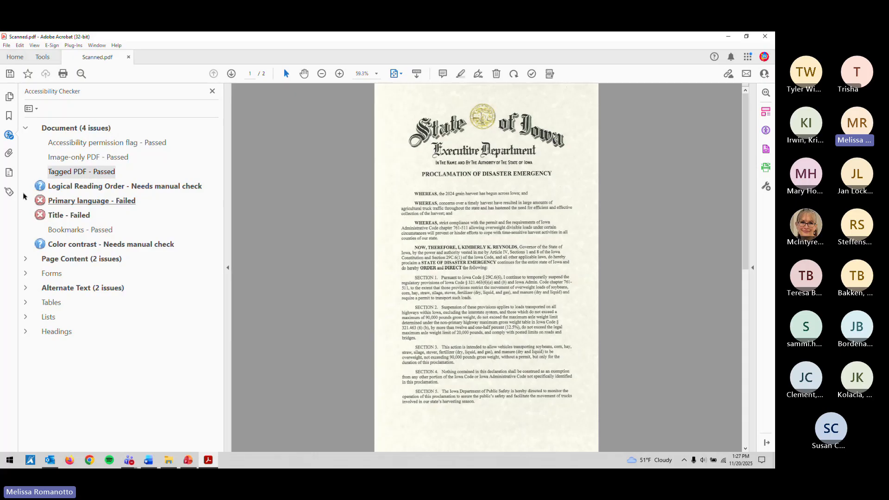
pyautogui.click(9, 192)
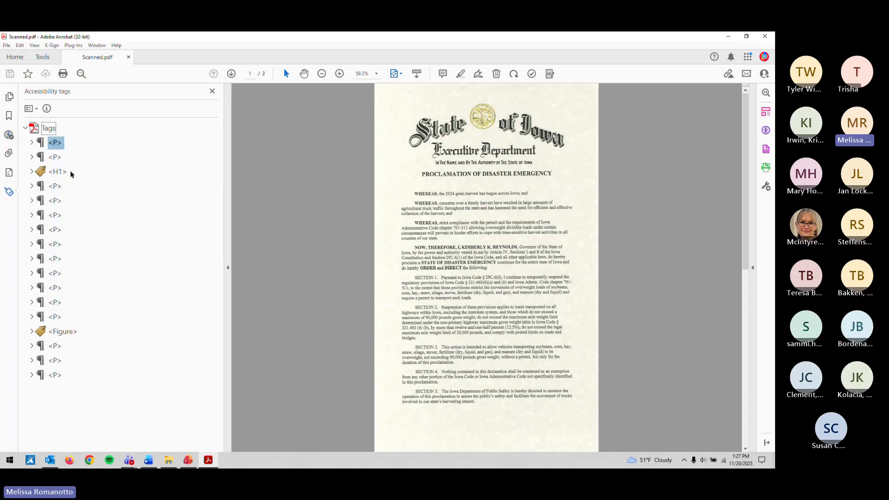
pyautogui.click(9, 134)
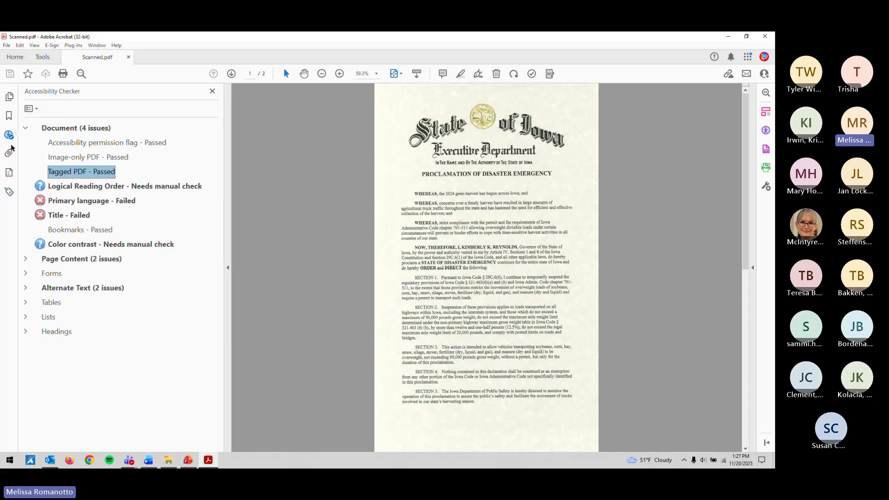
# Step: Expand the failed Tagged content check and locate Elements 1, 2 and 3 on the page
pyautogui.click(27, 260)
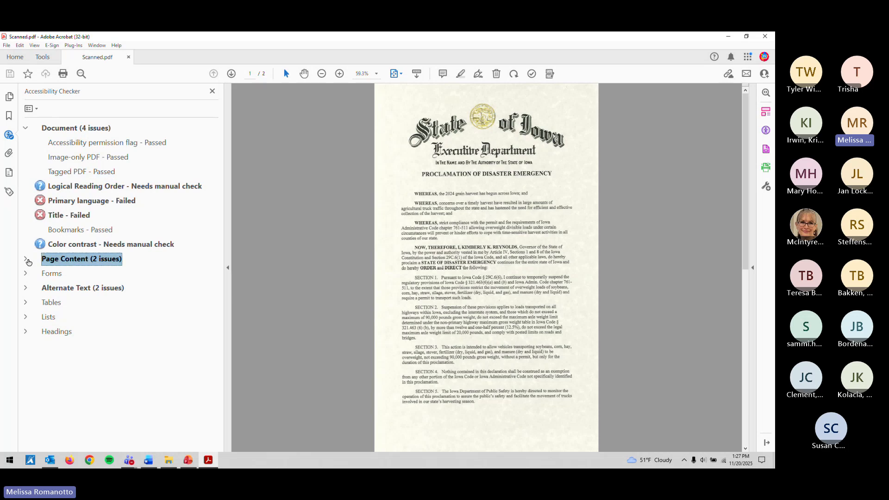
pyautogui.click(26, 260)
pyautogui.click(32, 273)
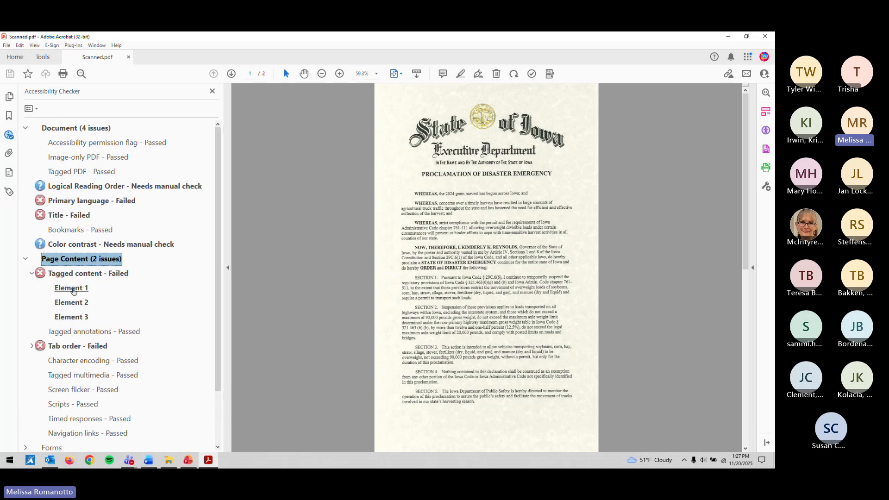
pyautogui.click(72, 288)
pyautogui.click(74, 317)
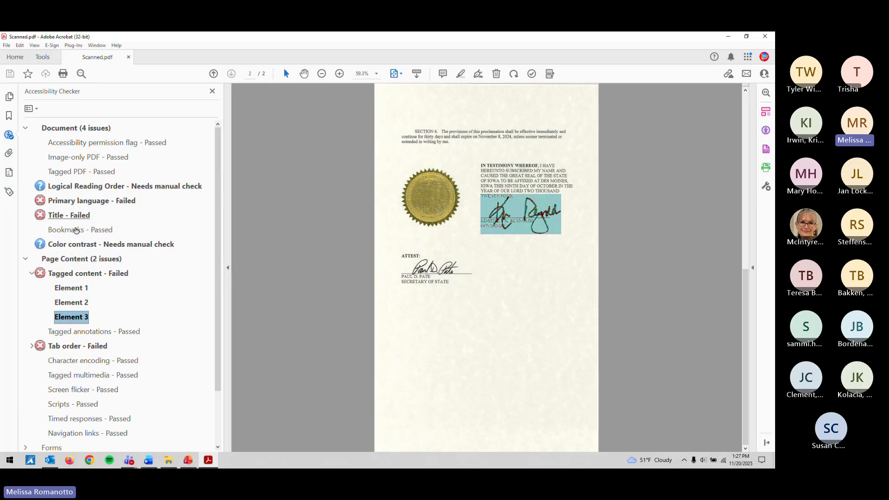
pyautogui.scroll(-1, 76, 232)
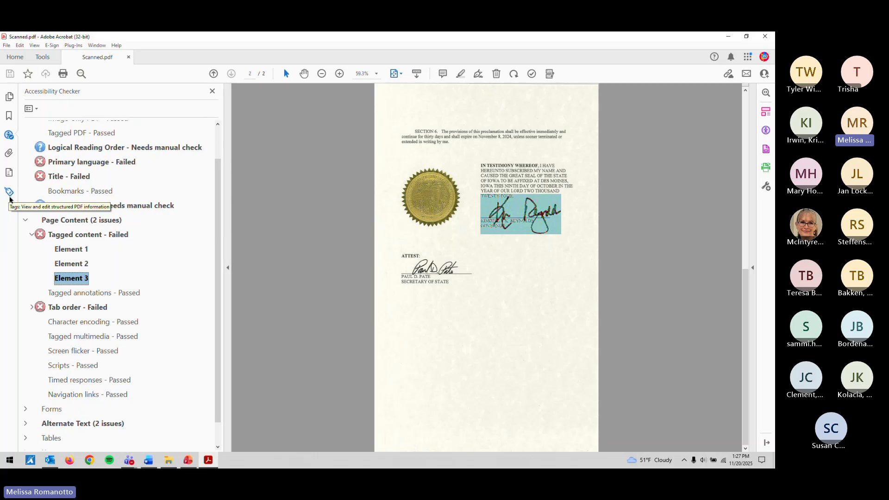
pyautogui.scroll(2, 91, 212)
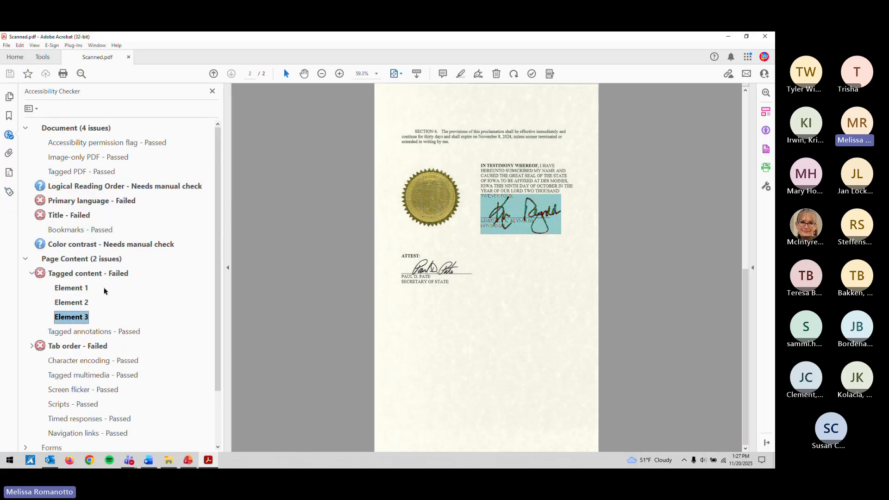
pyautogui.click(78, 302)
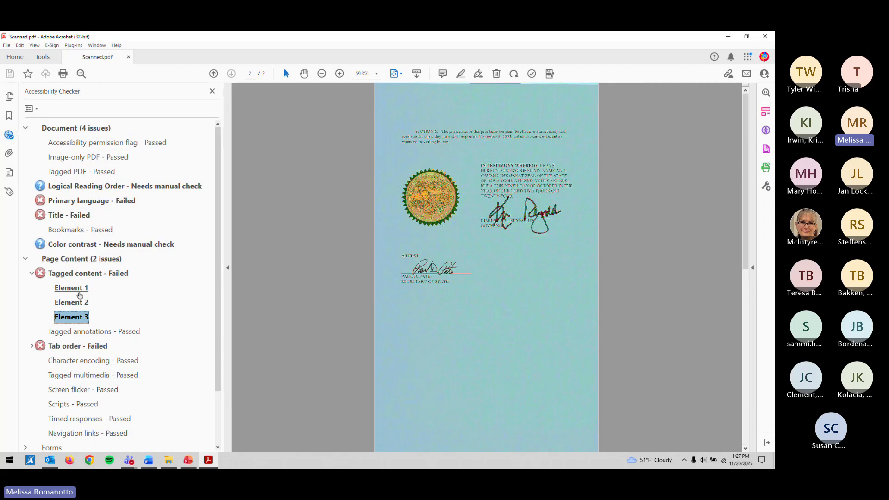
pyautogui.click(71, 318)
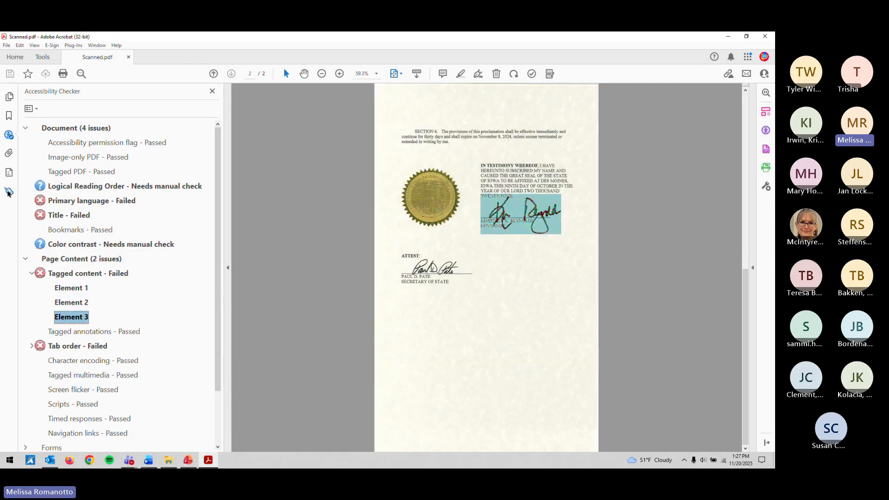
pyautogui.click(8, 192)
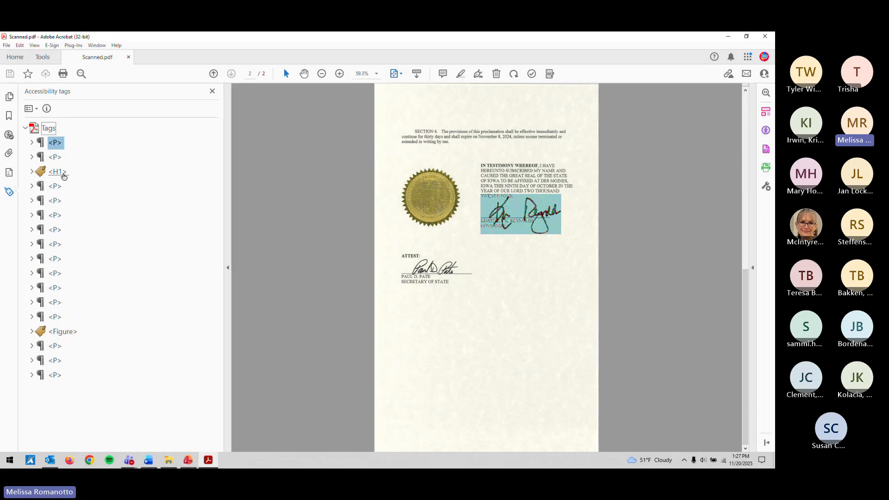
# Step: From the first P tag, search page 1 for Unmarked Content
pyautogui.scroll(3, 438, 184)
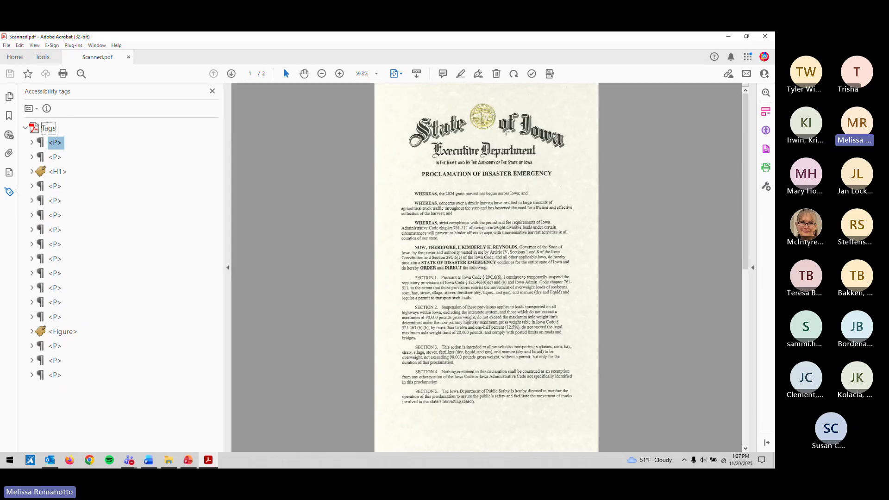
pyautogui.click(33, 146)
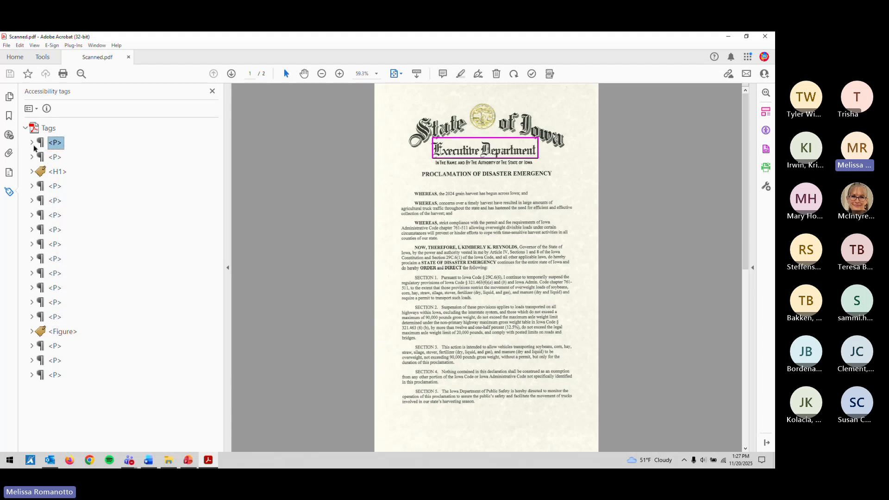
pyautogui.click(33, 145)
pyautogui.rightClick(57, 146)
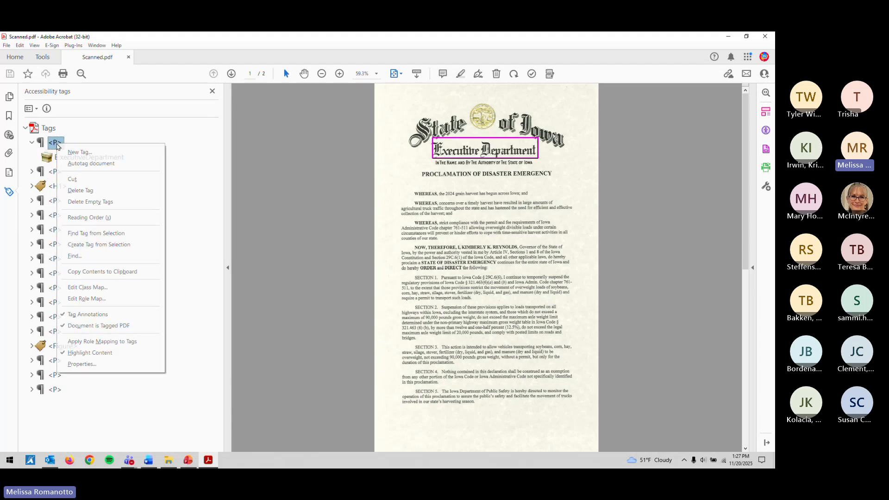
pyautogui.click(75, 256)
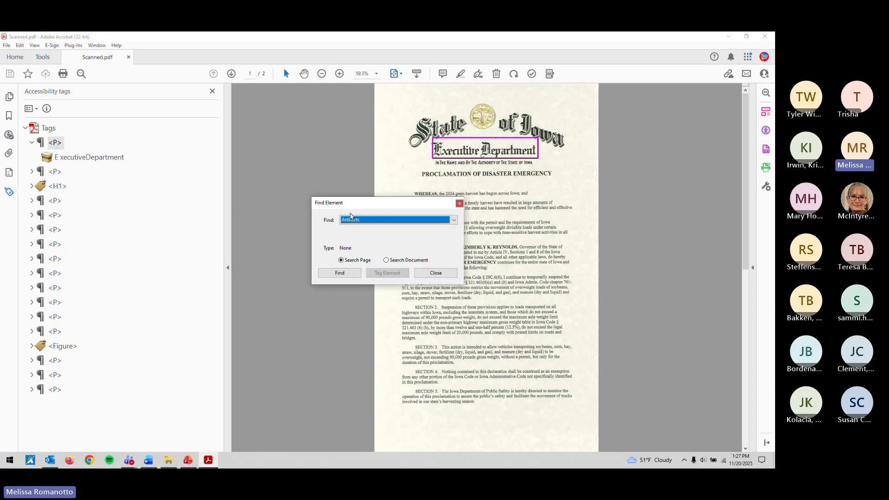
pyautogui.click(354, 222)
pyautogui.click(371, 257)
pyautogui.click(339, 273)
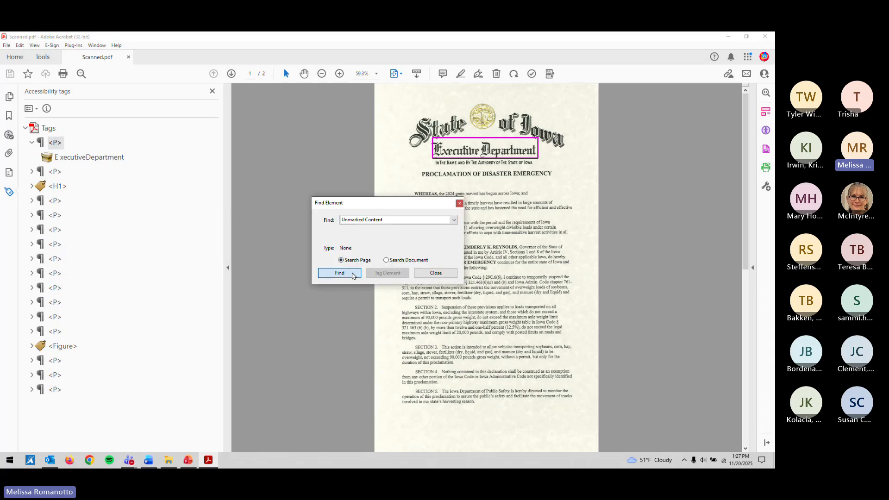
# Step: Tag the found background image and close the Find window
pyautogui.moveTo(373, 204); pyautogui.dragTo(178, 160)
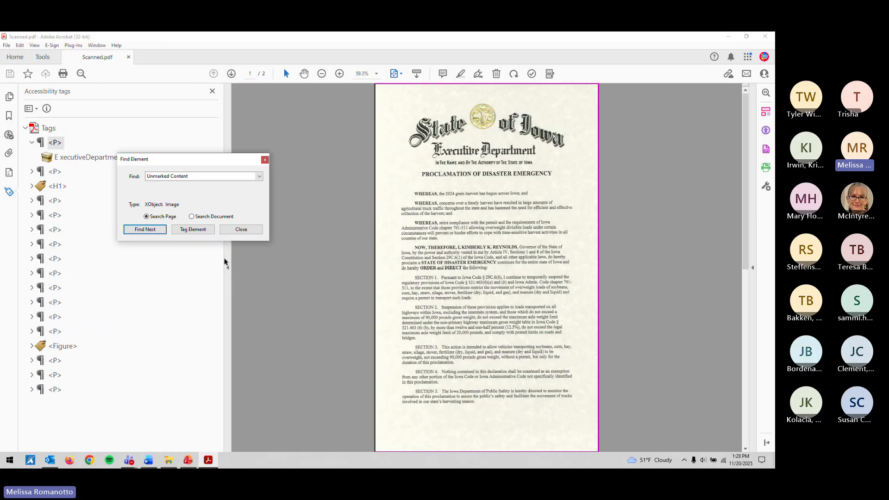
pyautogui.click(194, 232)
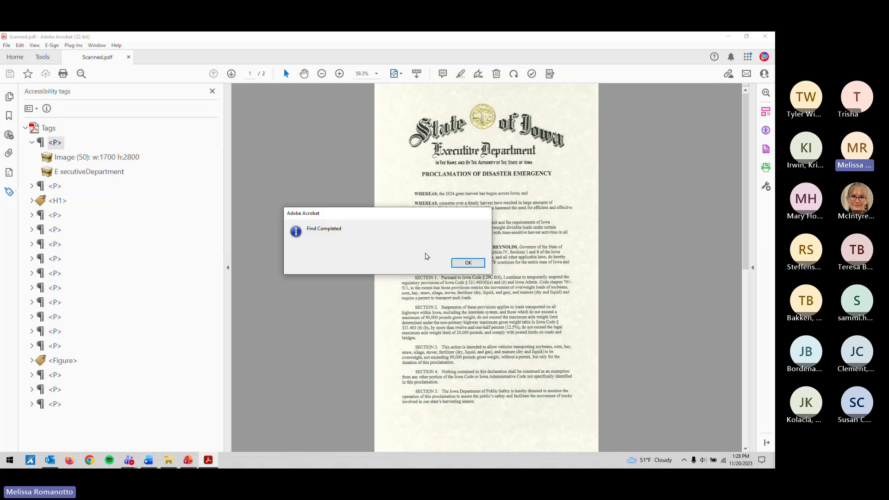
pyautogui.click(466, 263)
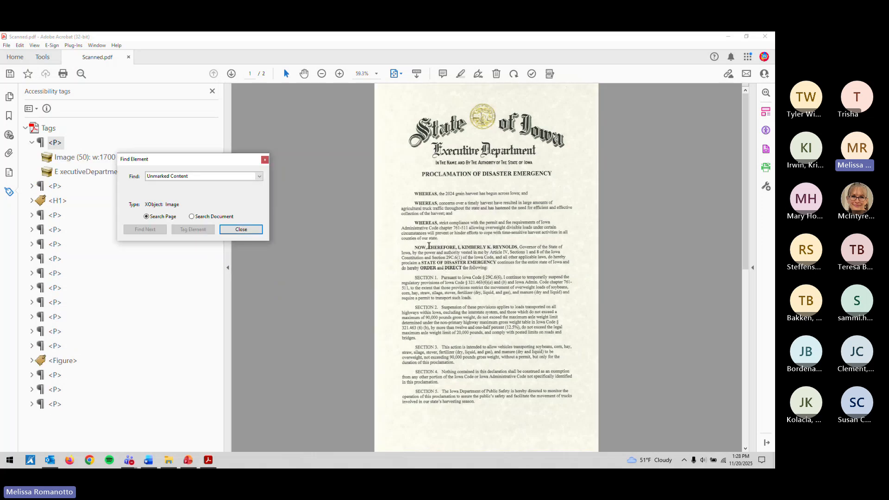
pyautogui.click(241, 229)
pyautogui.click(89, 159)
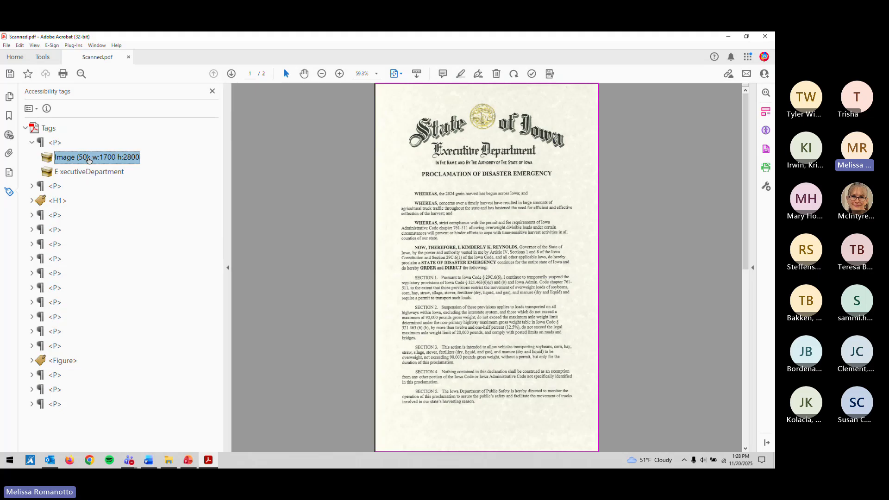
# Step: Create a new Figure tag and nest the Image (50) tag inside it
pyautogui.rightClick(90, 159)
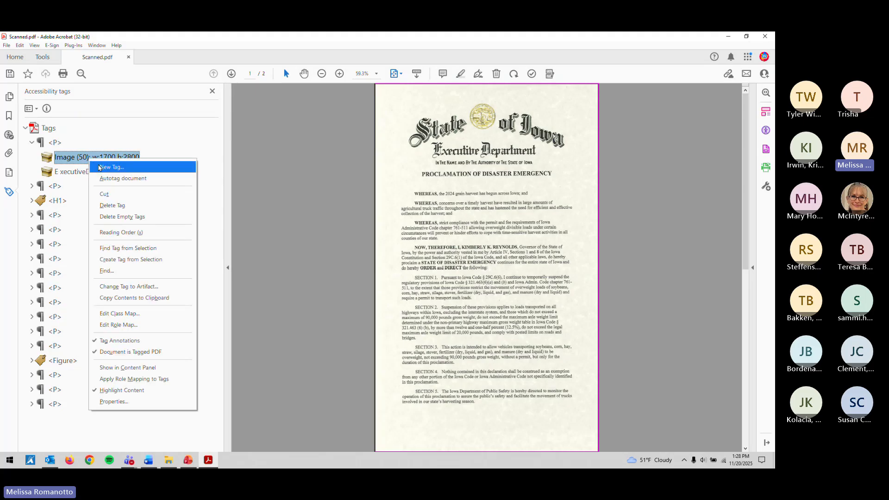
pyautogui.click(99, 168)
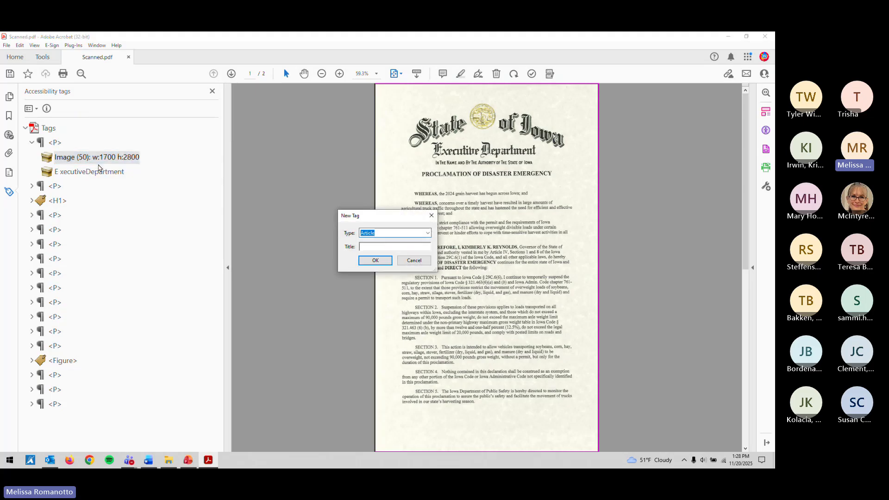
pyautogui.write('Figure')
pyautogui.press('Return')
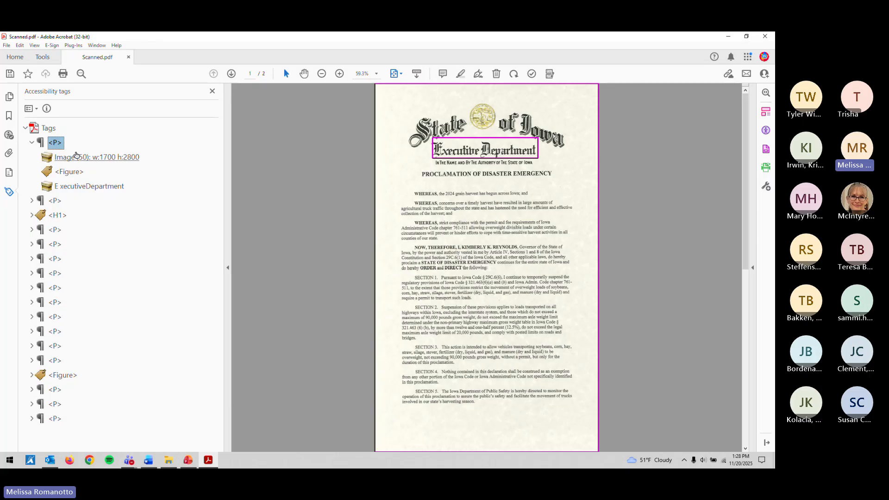
pyautogui.moveTo(76, 156); pyautogui.dragTo(48, 138)
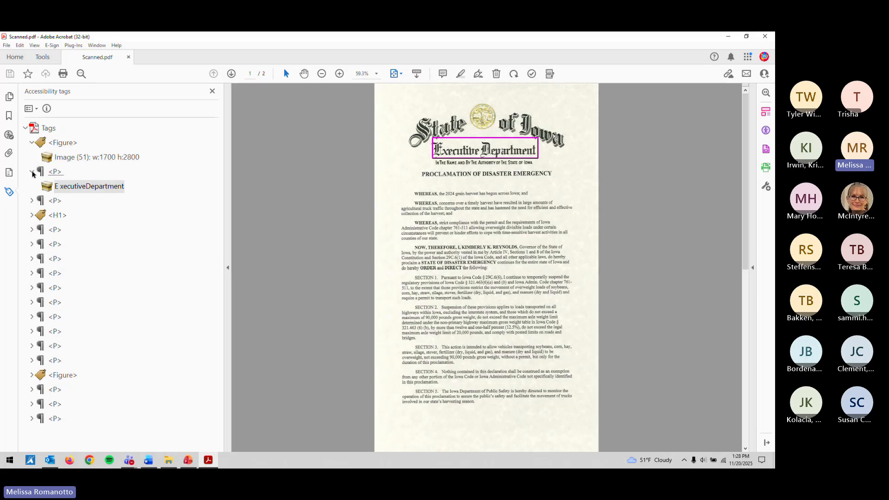
pyautogui.click(32, 171)
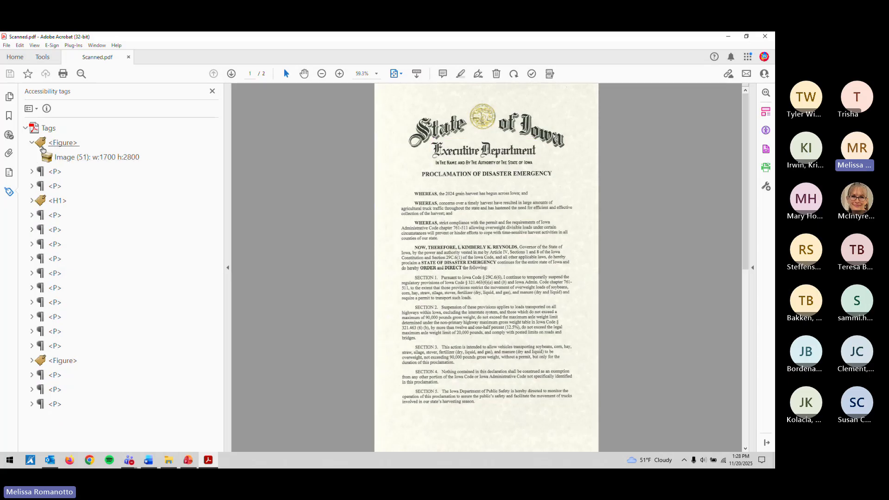
pyautogui.click(62, 143)
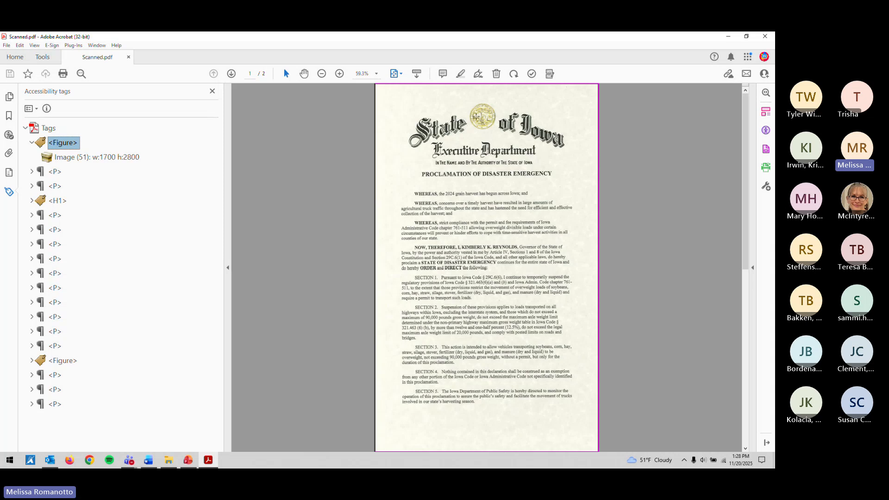
# Step: Open the Figure tag's Properties and start its alternate text with 'State'
pyautogui.click(32, 143)
pyautogui.rightClick(53, 145)
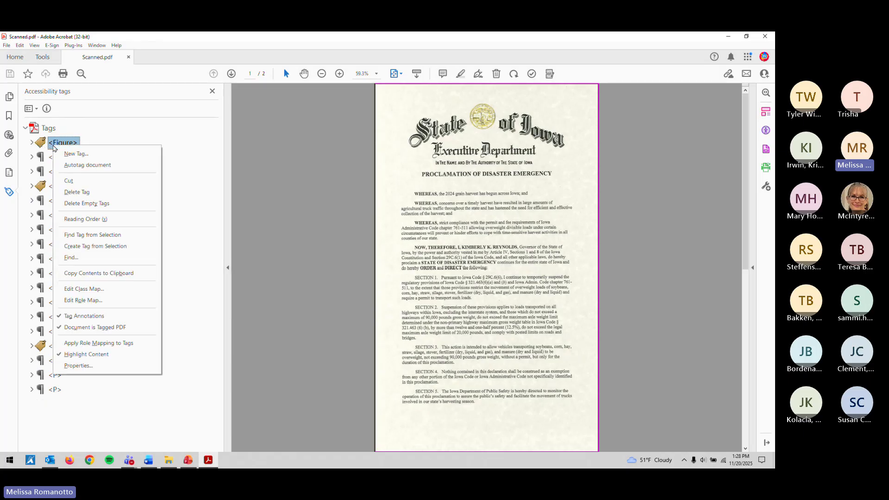
pyautogui.click(90, 365)
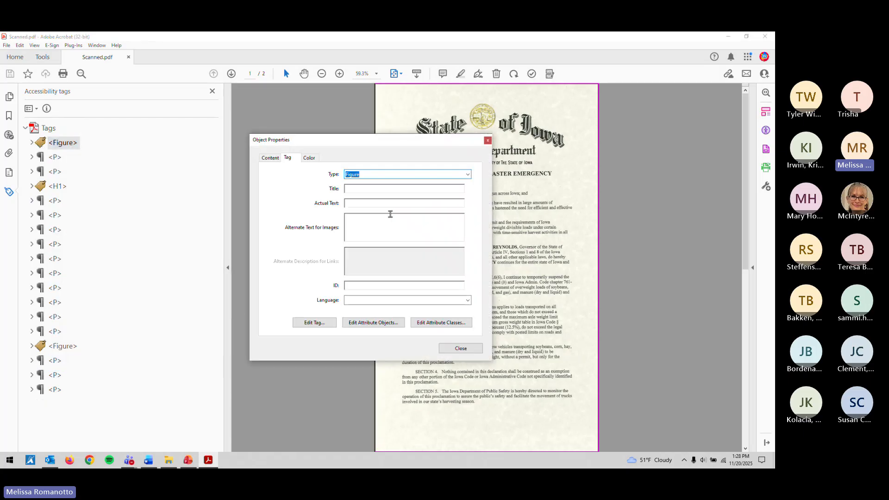
pyautogui.moveTo(368, 144); pyautogui.dragTo(247, 112)
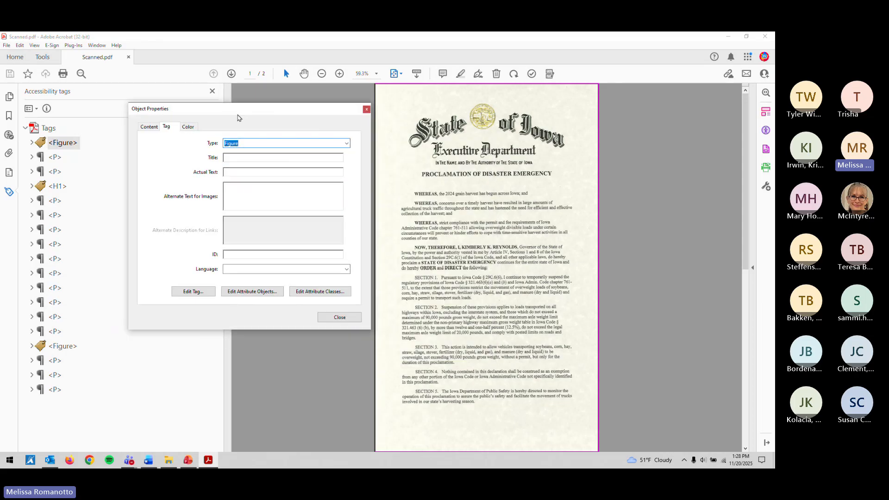
pyautogui.click(261, 193)
pyautogui.write('State of Iowa')
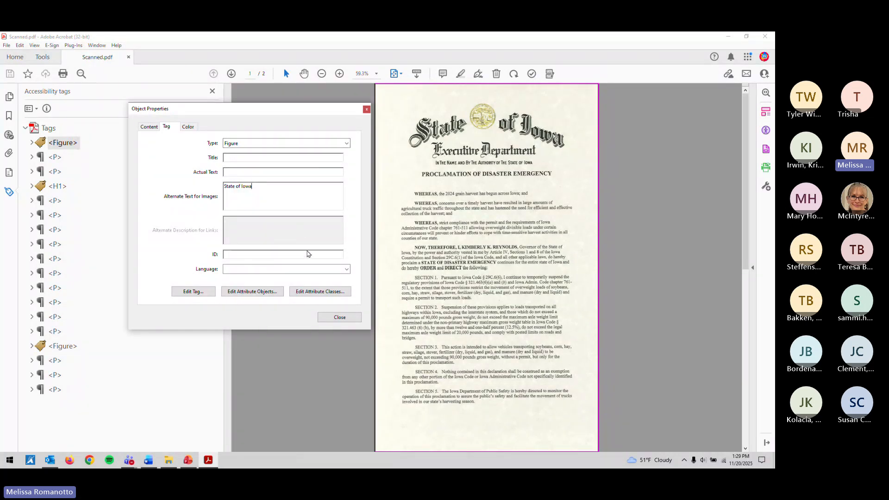
# Step: Keep 'State of Iowa' as the first Figure's alternate text, close its properties, and select the Executive Department tag
pyautogui.click(338, 318)
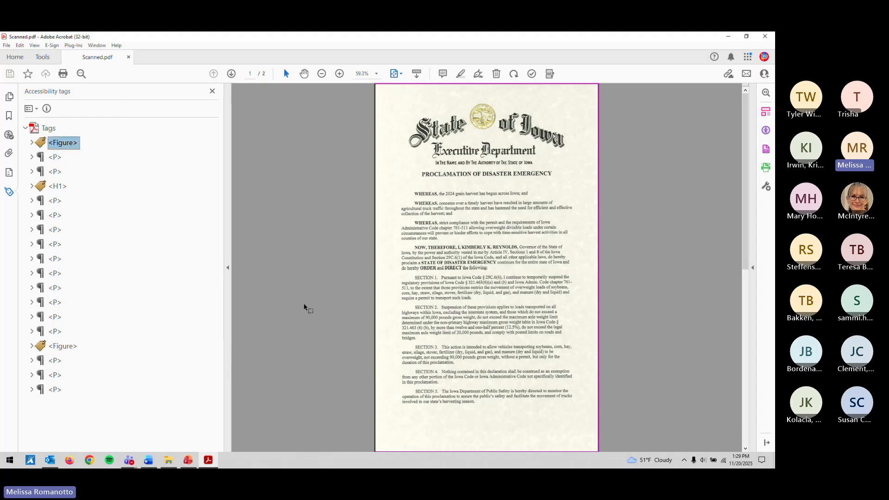
pyautogui.click(59, 160)
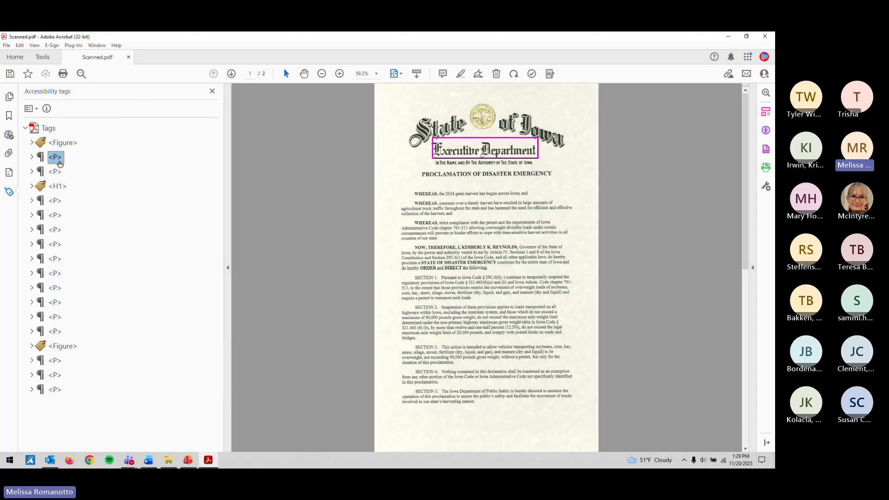
# Step: Step through the page-2 tags to the IN TESTIMONY WHEREOF paragraph, expand it, and open its options
pyautogui.press('Down')
pyautogui.press('Down')
pyautogui.press('Down')
pyautogui.press('Down')
pyautogui.press('Down')
pyautogui.press('Down')
pyautogui.press('Down')
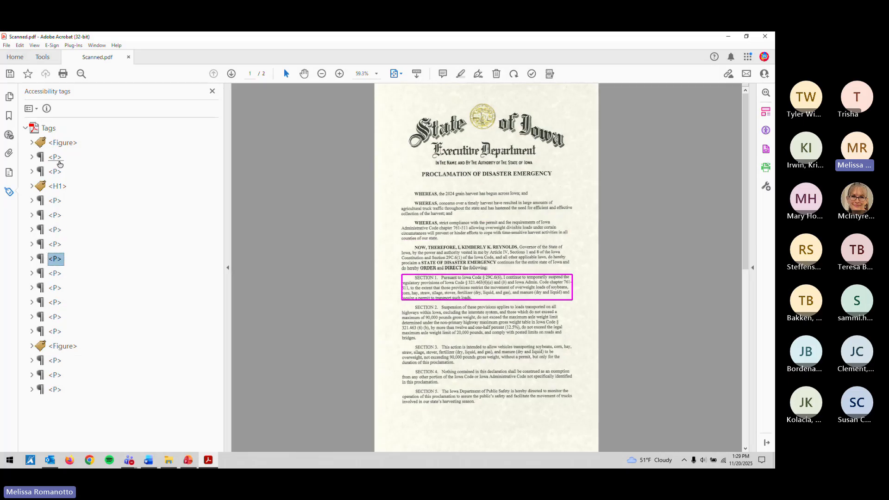
pyautogui.press('Down')
pyautogui.press('Down')
pyautogui.press('Down')
pyautogui.press('Down')
pyautogui.press('Down')
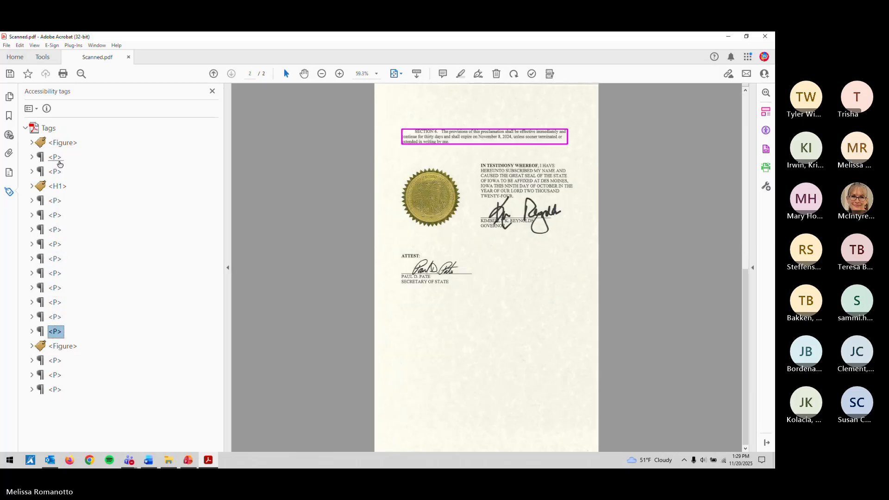
pyautogui.press('Down')
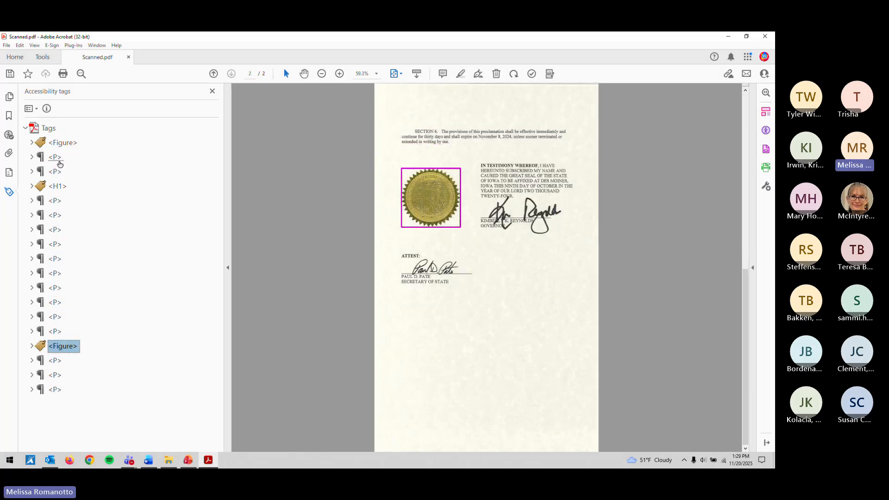
pyautogui.click(55, 361)
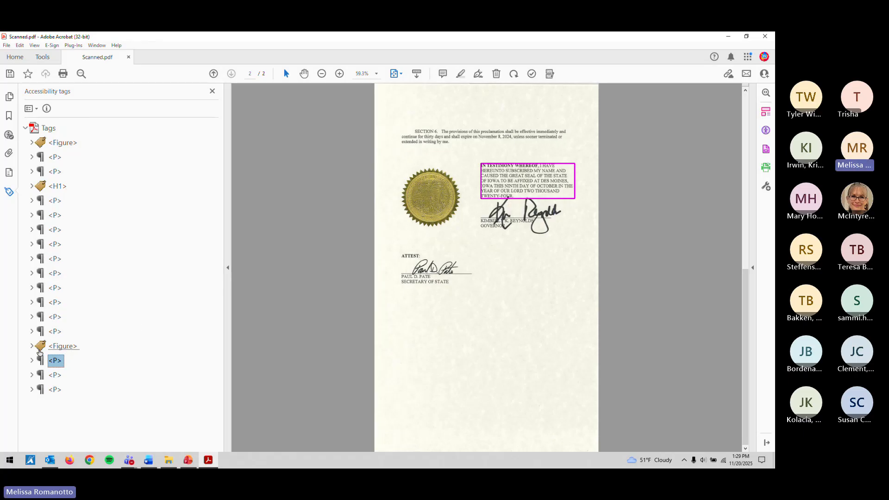
pyautogui.click(32, 361)
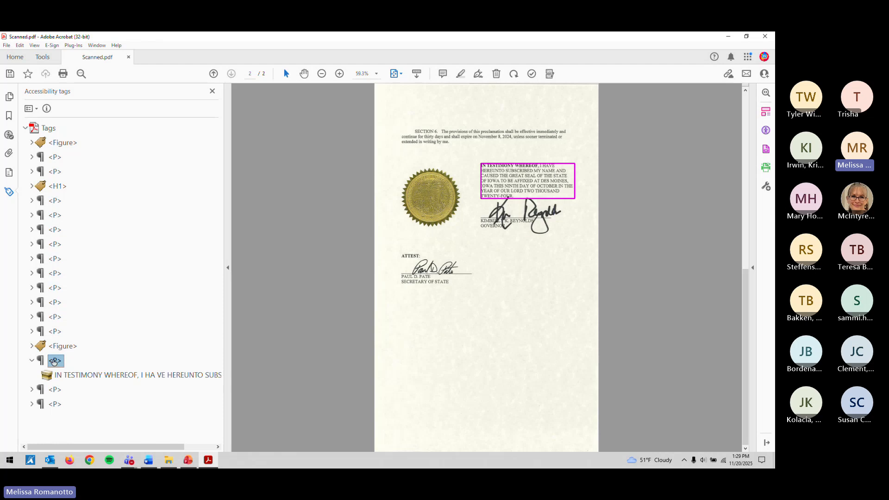
pyautogui.rightClick(54, 364)
# Step: Search page 2 for Unmarked Content and tag the two images and the Path into the testimony paragraph
pyautogui.click(98, 245)
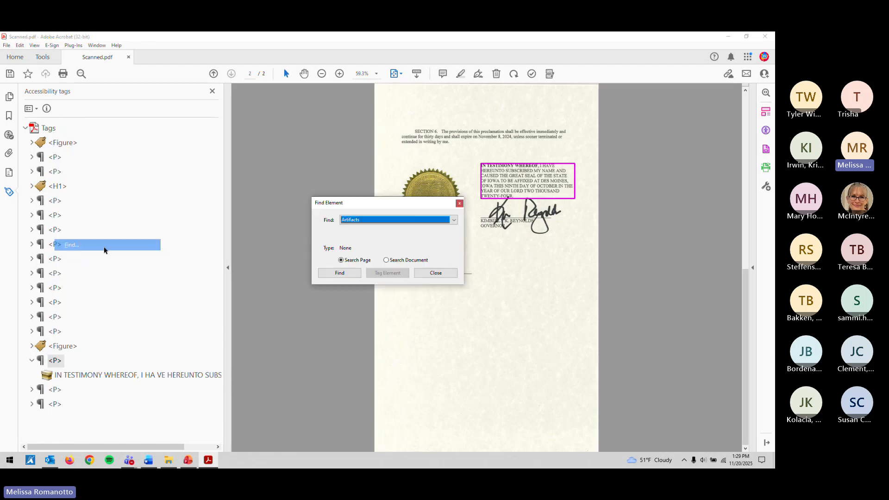
pyautogui.click(356, 221)
pyautogui.click(355, 255)
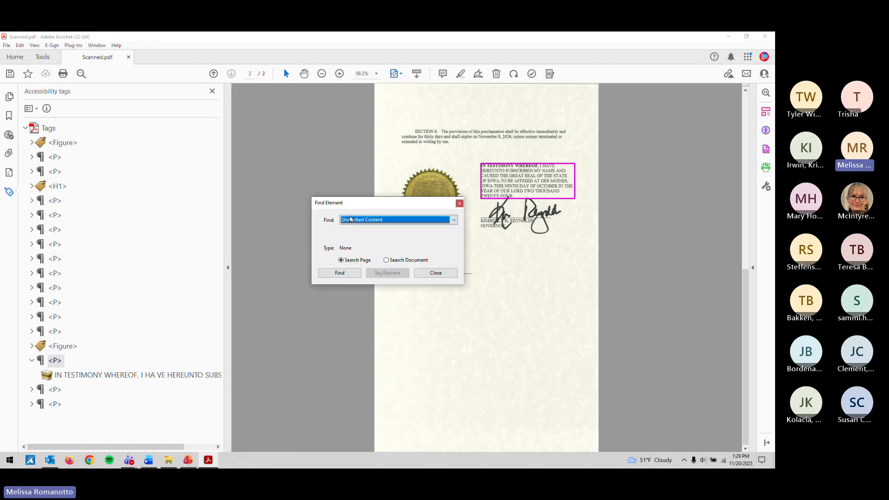
pyautogui.moveTo(348, 202); pyautogui.dragTo(215, 166)
pyautogui.click(206, 236)
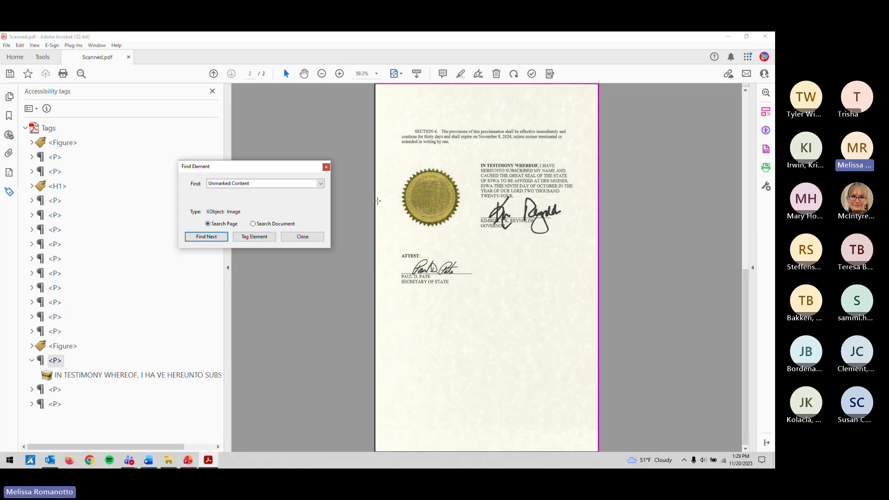
pyautogui.click(268, 240)
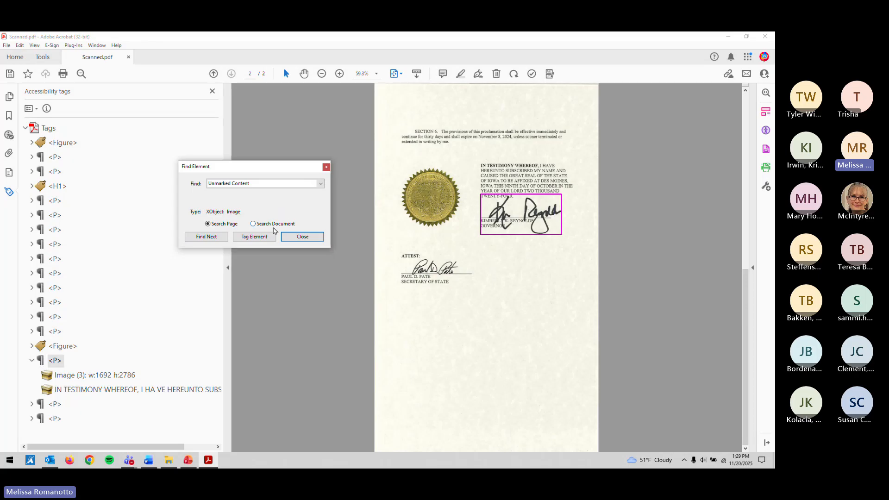
pyautogui.click(269, 239)
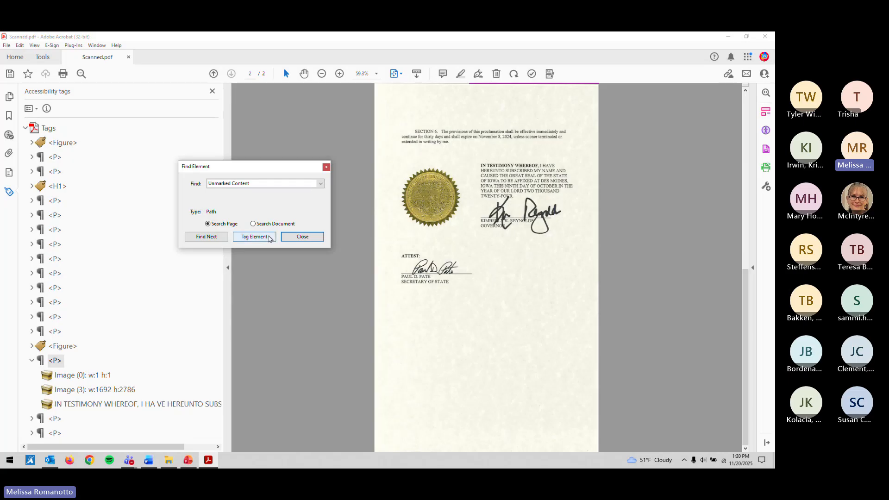
pyautogui.click(254, 236)
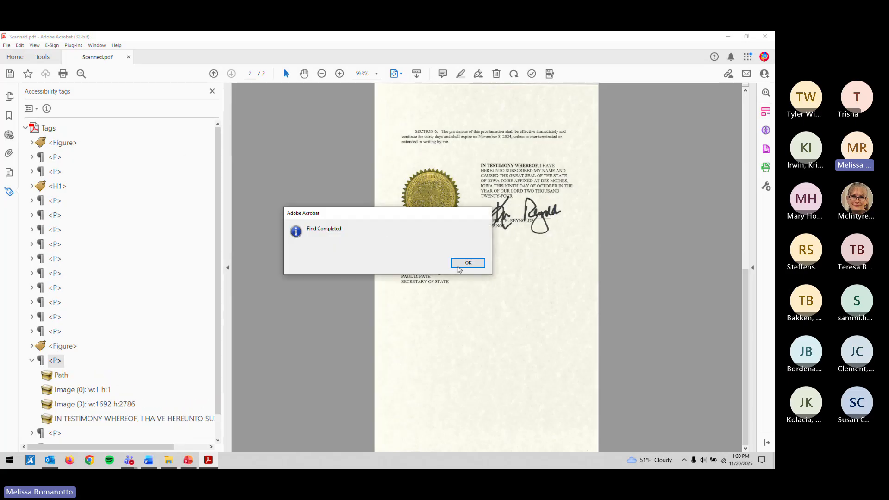
pyautogui.click(461, 264)
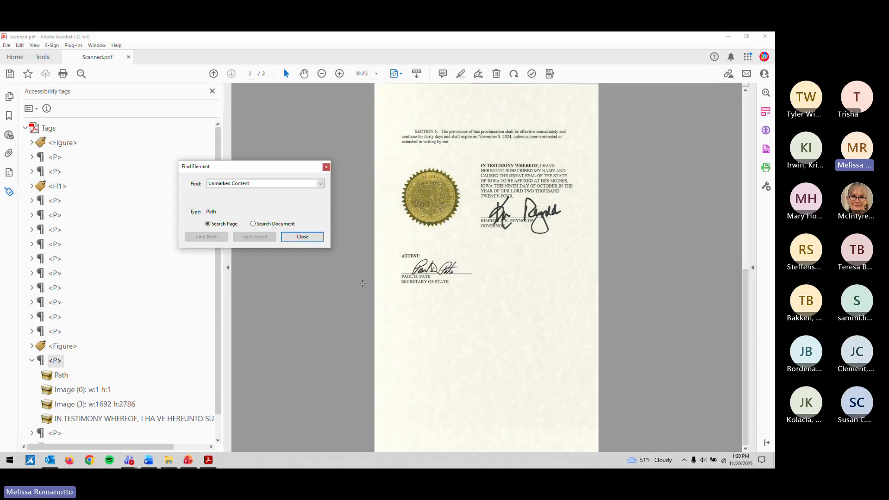
pyautogui.click(304, 237)
# Step: Create two new Figure tags inside the IN TESTIMONY WHEREOF paragraph
pyautogui.click(102, 378)
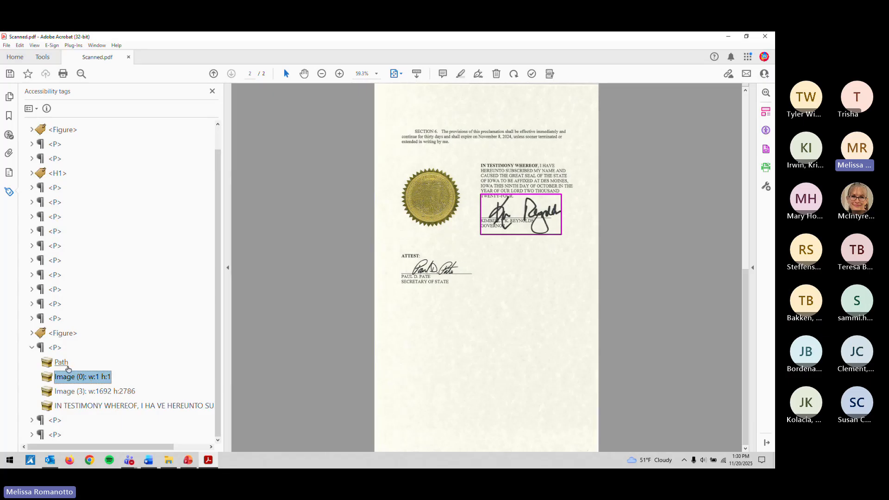
pyautogui.click(77, 392)
pyautogui.click(78, 377)
pyautogui.rightClick(76, 375)
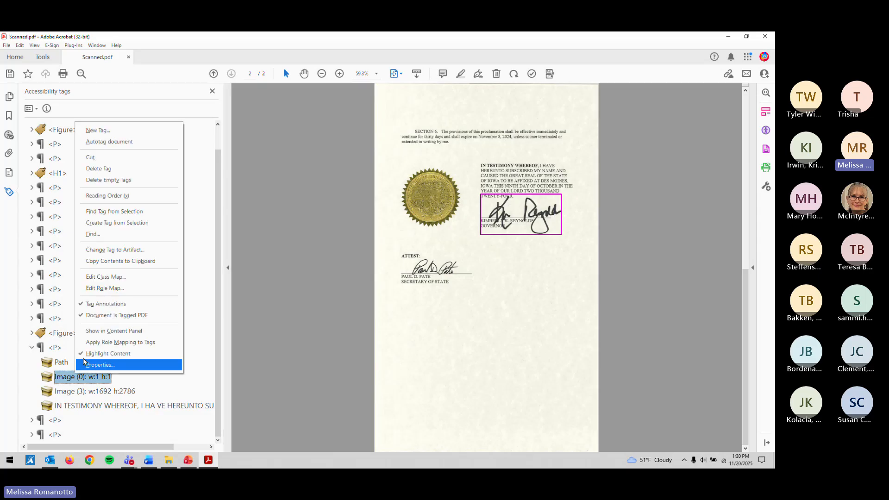
pyautogui.click(133, 131)
pyautogui.write('Fi')
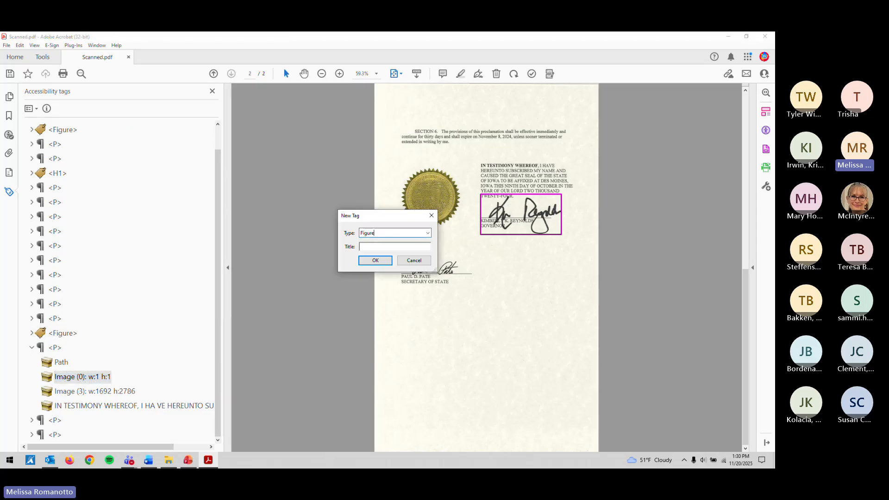
pyautogui.write('gure')
pyautogui.press('Return')
pyautogui.rightClick(69, 389)
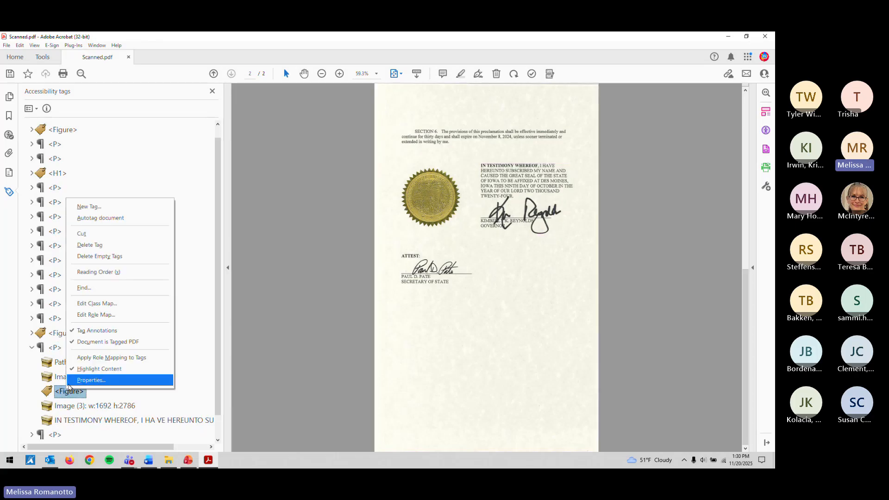
pyautogui.click(110, 207)
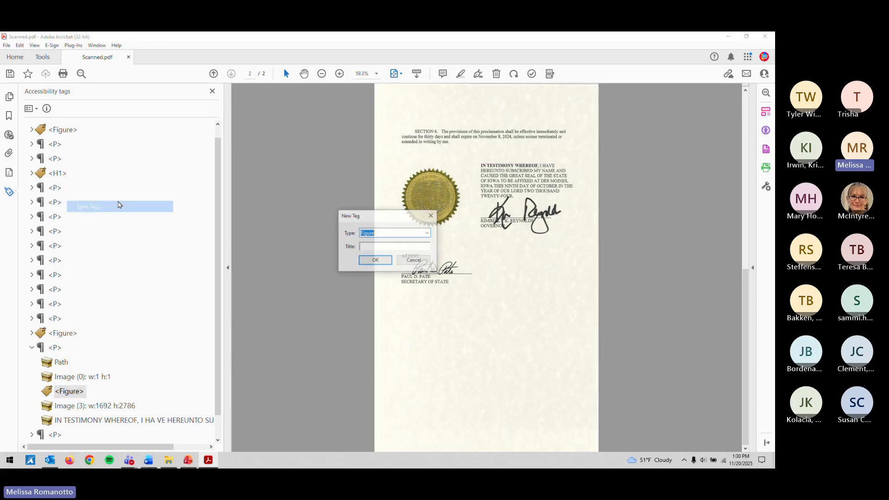
pyautogui.click(389, 262)
# Step: Nest Image (0) in the first Figure tag and Image (3) in the second, then collapse both
pyautogui.click(76, 377)
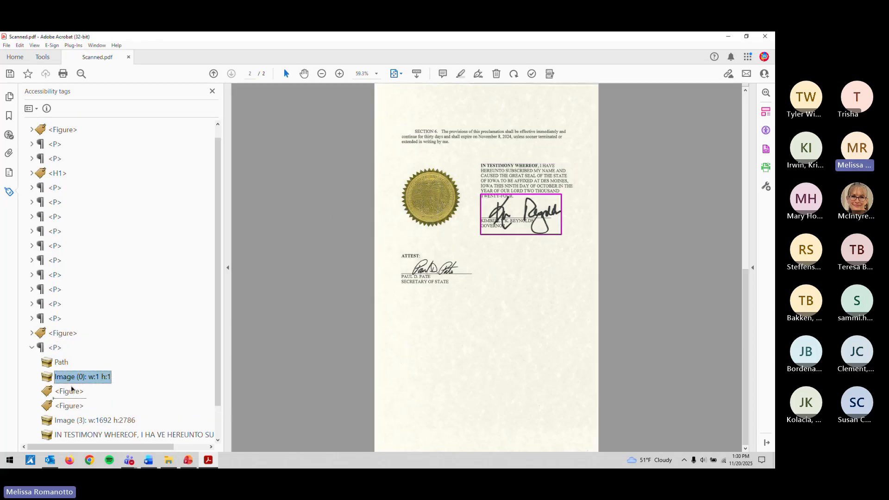
pyautogui.moveTo(72, 388); pyautogui.dragTo(72, 391)
pyautogui.moveTo(77, 421); pyautogui.dragTo(76, 406)
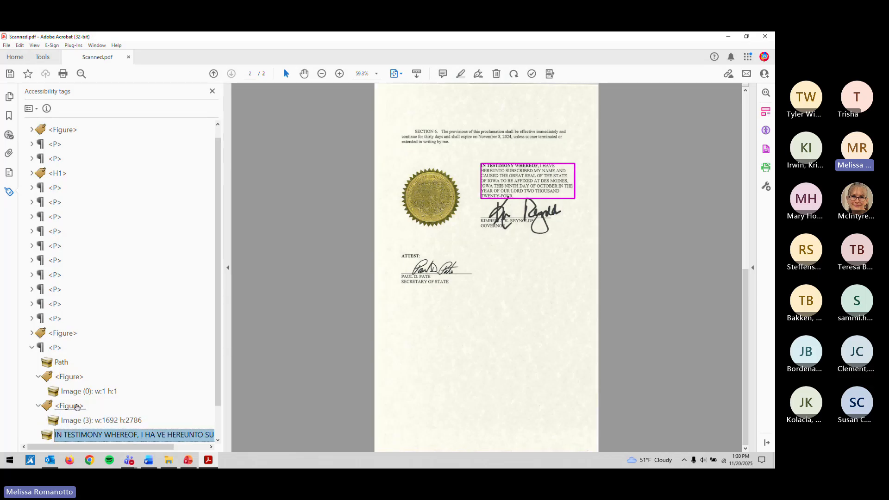
pyautogui.click(76, 407)
pyautogui.press('Left')
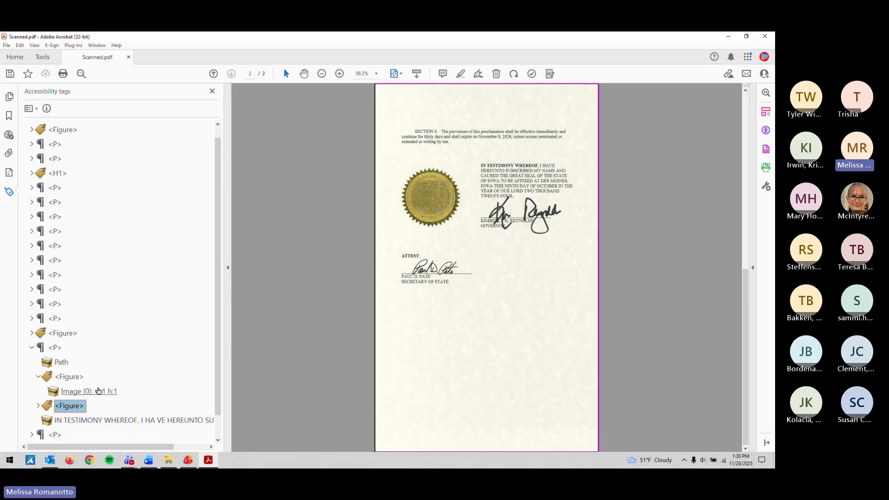
pyautogui.press('Up')
pyautogui.press('Up')
pyautogui.press('Left')
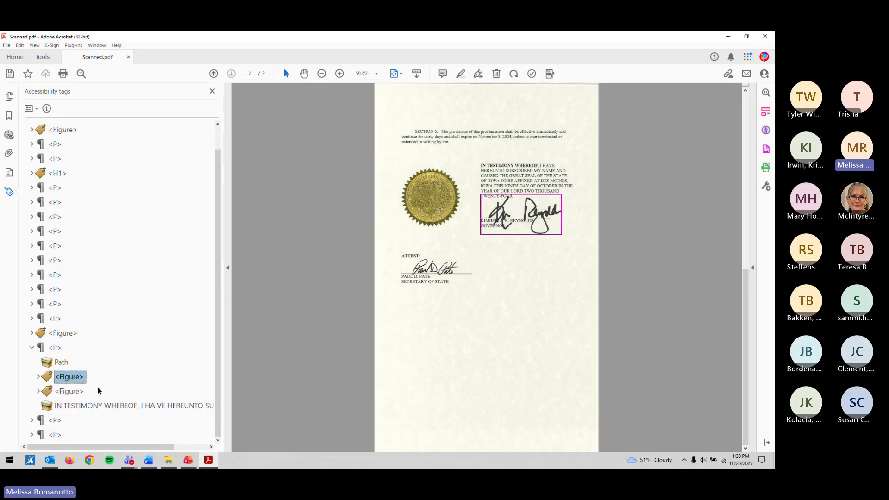
pyautogui.press('Down')
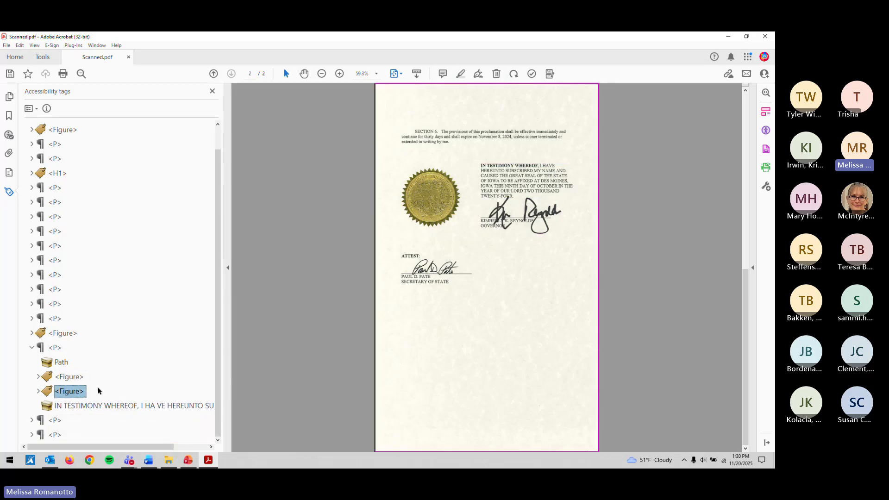
# Step: Change the Path item in the testimony paragraph to an artifact
pyautogui.click(64, 364)
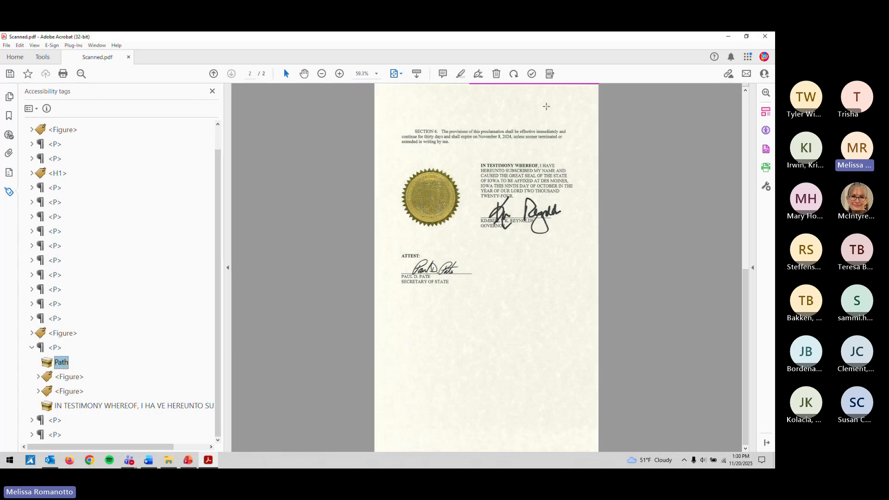
pyautogui.rightClick(62, 359)
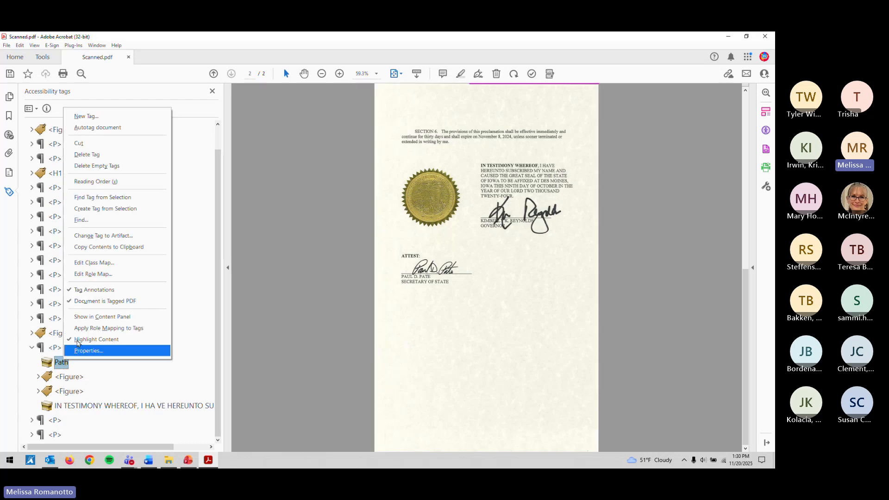
pyautogui.click(116, 236)
pyautogui.press('Return')
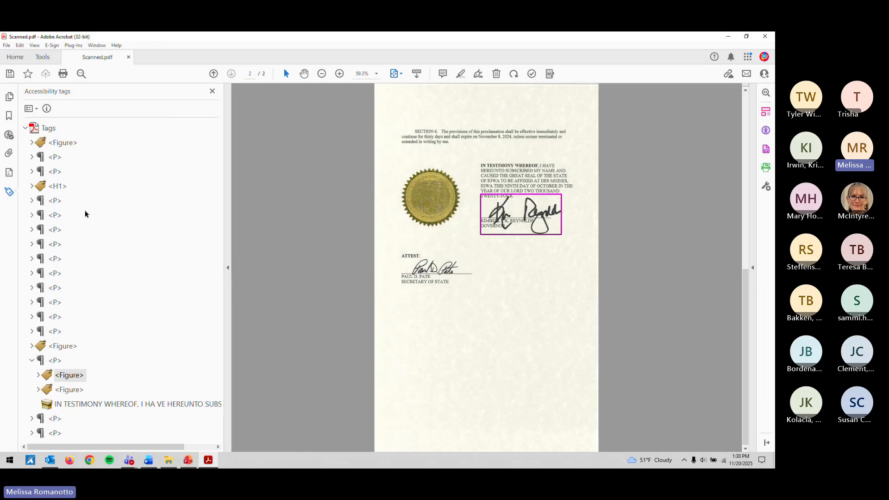
# Step: Move the signature Figures out of the paragraph, one after IN TESTIMONY WHEREOF and one after ATTEST
pyautogui.click(64, 347)
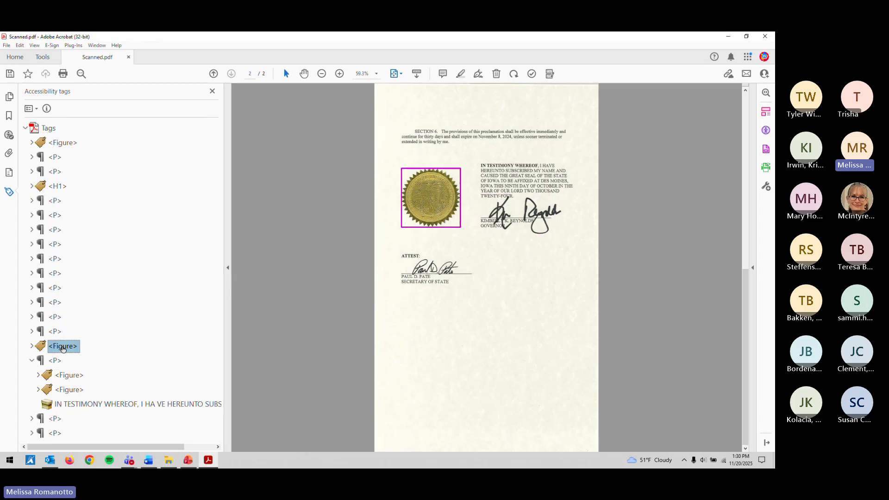
pyautogui.click(65, 377)
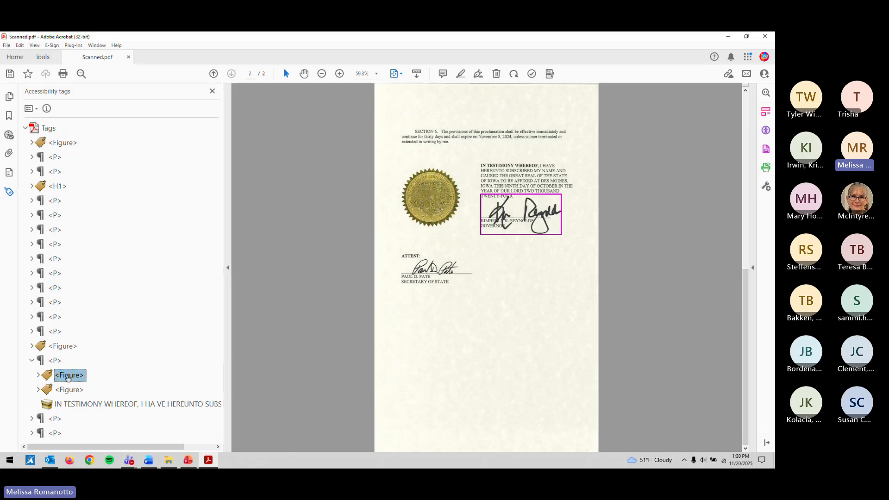
pyautogui.moveTo(45, 376); pyautogui.dragTo(30, 367)
pyautogui.click(61, 406)
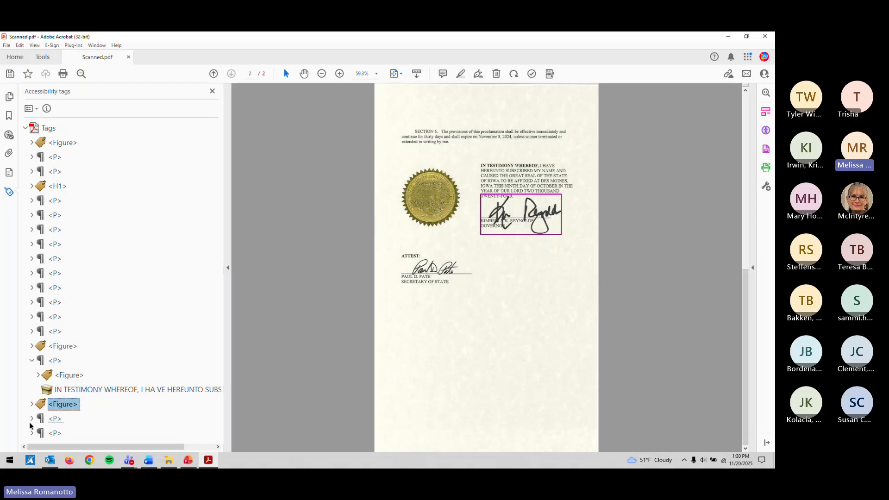
pyautogui.moveTo(31, 425); pyautogui.dragTo(33, 401)
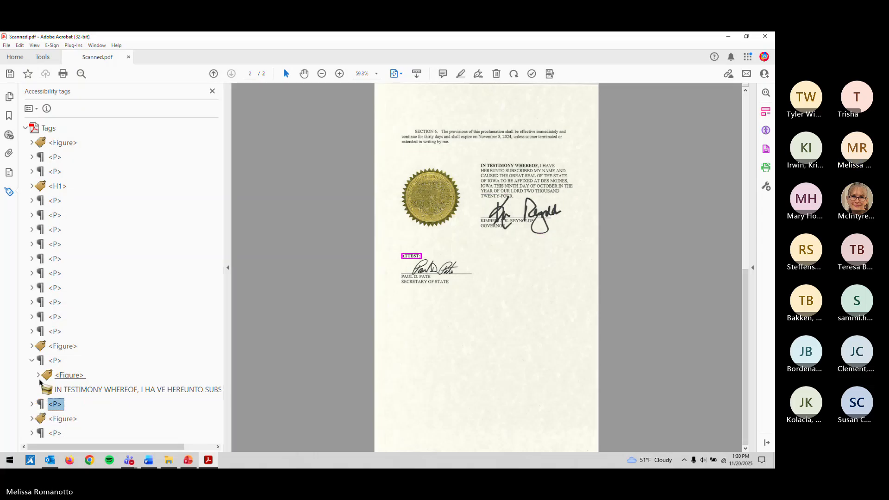
pyautogui.moveTo(58, 374); pyautogui.dragTo(37, 370)
pyautogui.click(31, 361)
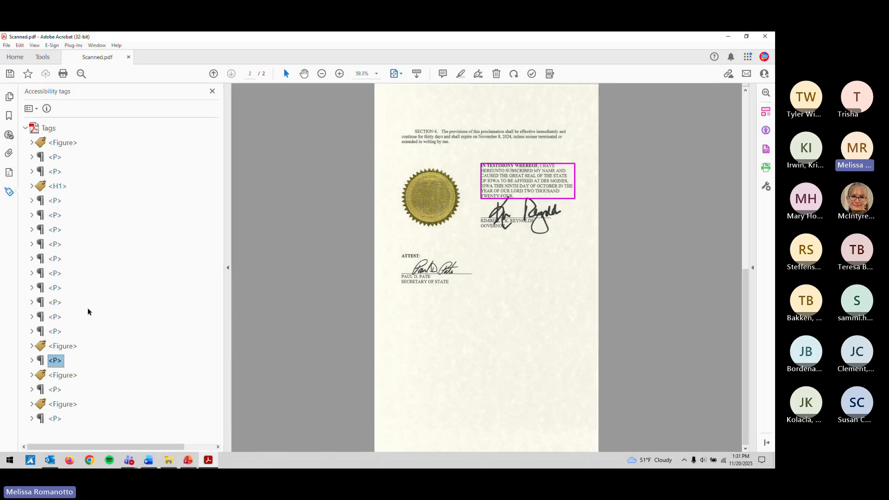
pyautogui.click(59, 336)
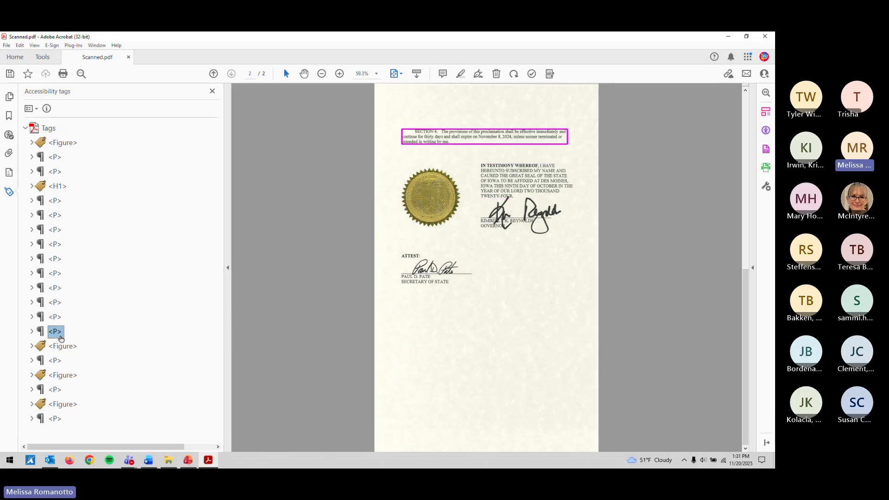
pyautogui.press('Down')
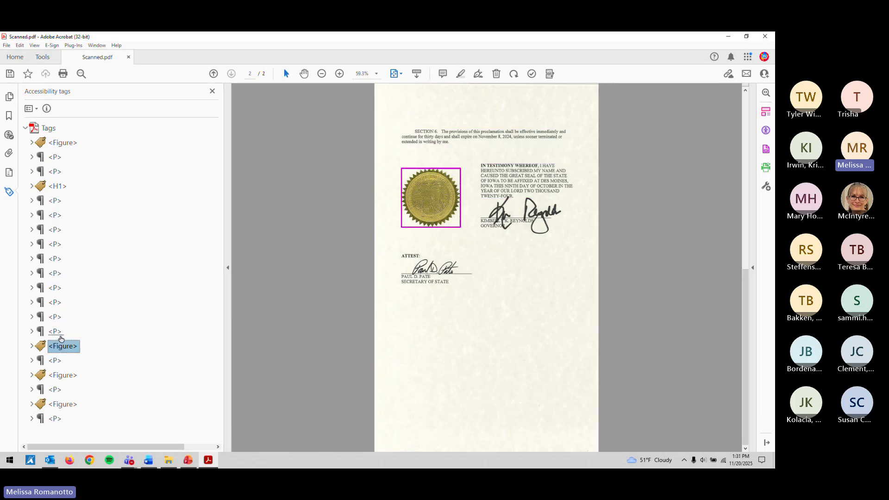
# Step: Set the seal Figure tag's alternate text to 'The Great Seal of the State of Iowa'
pyautogui.scroll(1, 492, 358)
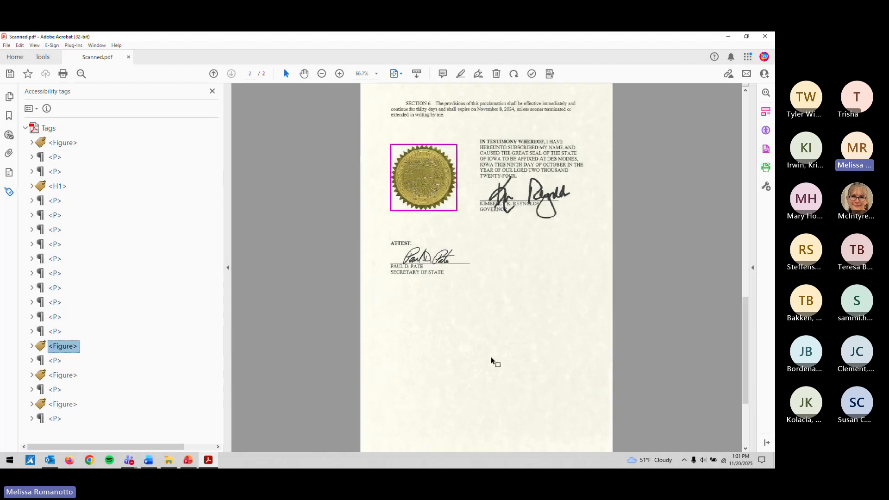
pyautogui.scroll(3, 492, 359)
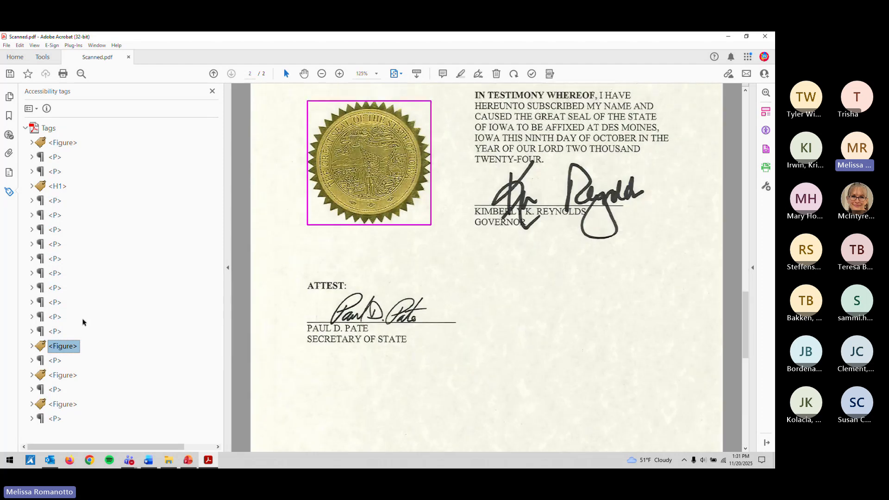
pyautogui.rightClick(80, 348)
pyautogui.click(92, 338)
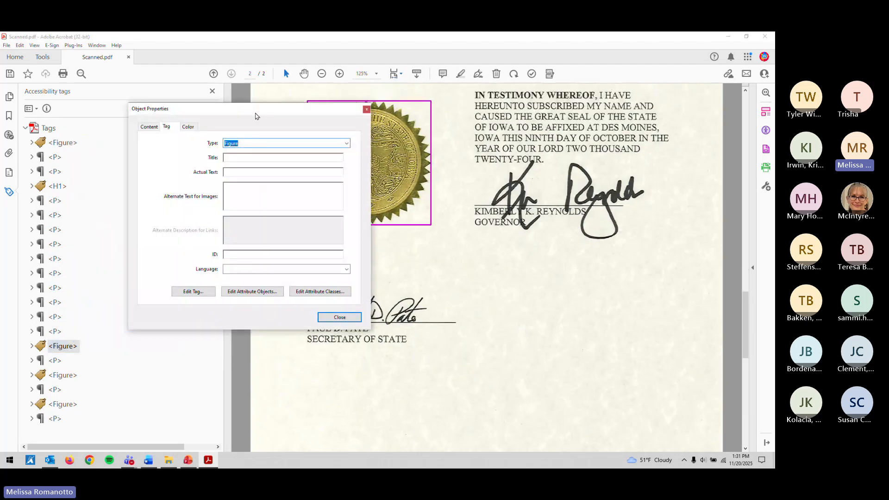
pyautogui.moveTo(257, 116); pyautogui.dragTo(162, 169)
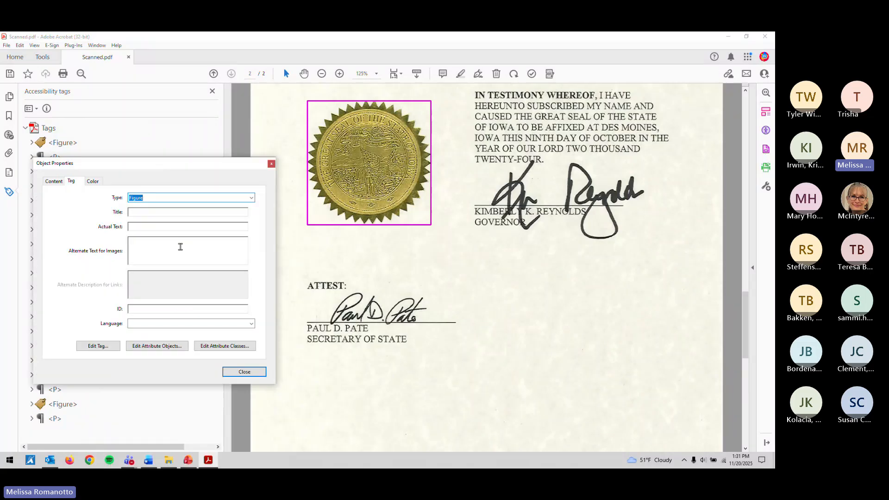
pyautogui.click(180, 248)
pyautogui.write('Seal of the Grea')
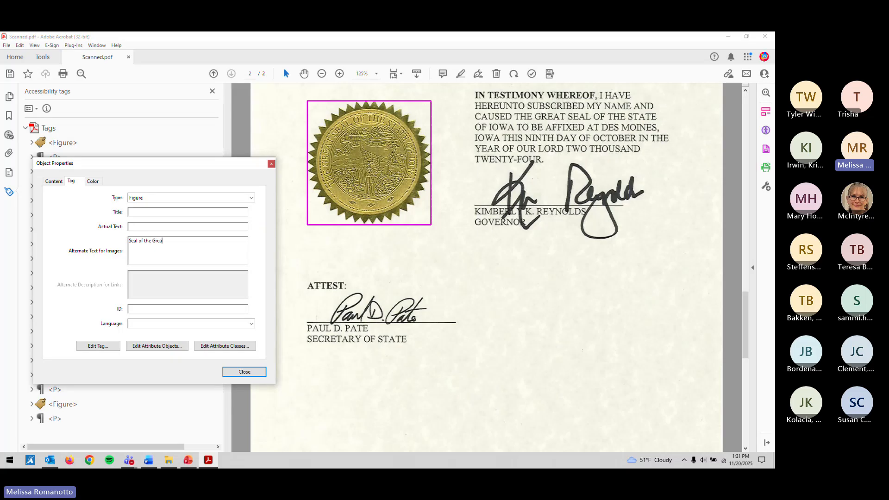
pyautogui.write('t')
pyautogui.press('BackSpace')
pyautogui.press('BackSpace')
pyautogui.press('BackSpace')
pyautogui.press('BackSpace')
pyautogui.press('BackSpace')
pyautogui.press('BackSpace')
pyautogui.press('BackSpace')
pyautogui.press('BackSpace')
pyautogui.press('BackSpace')
pyautogui.press('BackSpace')
pyautogui.press('BackSpace')
pyautogui.press('BackSpace')
pyautogui.press('BackSpace')
pyautogui.press('BackSpace')
pyautogui.press('BackSpace')
pyautogui.press('BackSpace')
pyautogui.press('BackSpace')
pyautogui.write('The Great Seal of the State of Iowas')
pyautogui.click(246, 372)
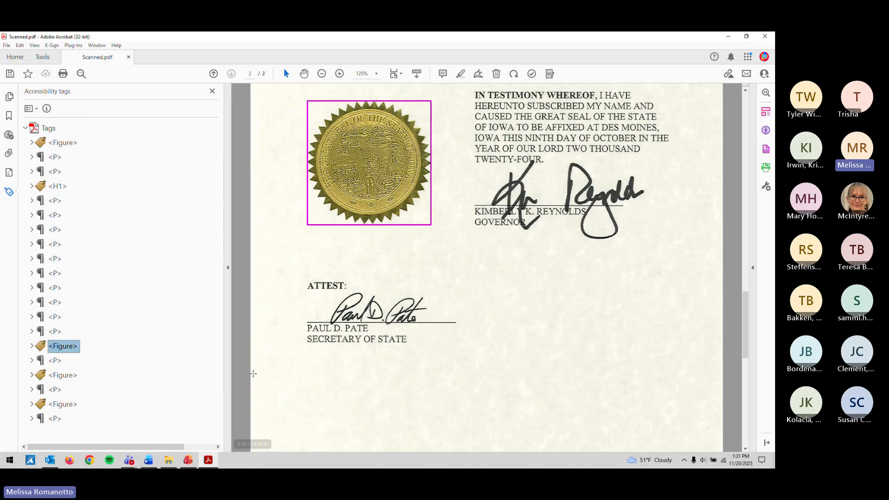
# Step: Move the signature Figure tag above the whole-page Figure tag
pyautogui.click(69, 381)
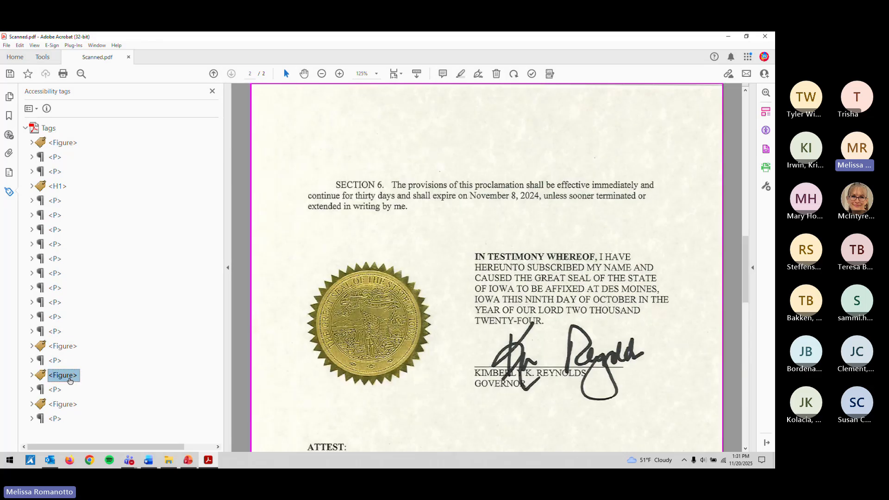
pyautogui.click(65, 405)
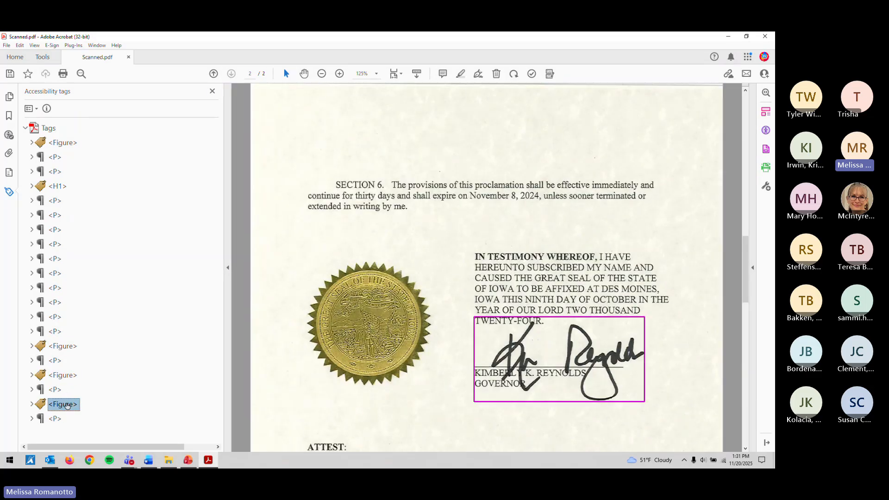
pyautogui.moveTo(60, 405)
pyautogui.mouseDown()
pyautogui.moveTo(39, 369)
pyautogui.moveTo(54, 396)
pyautogui.mouseUp()
pyautogui.click(57, 391)
pyautogui.click(62, 376)
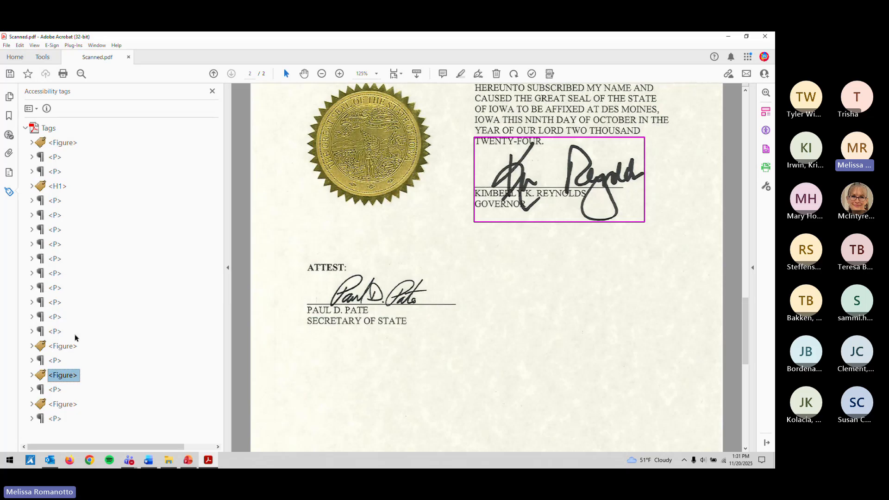
# Step: Set the signature Figure's alternate text to 'Signed by', the governor's full name, and 'Governor' on a new line
pyautogui.rightClick(70, 380)
pyautogui.click(93, 369)
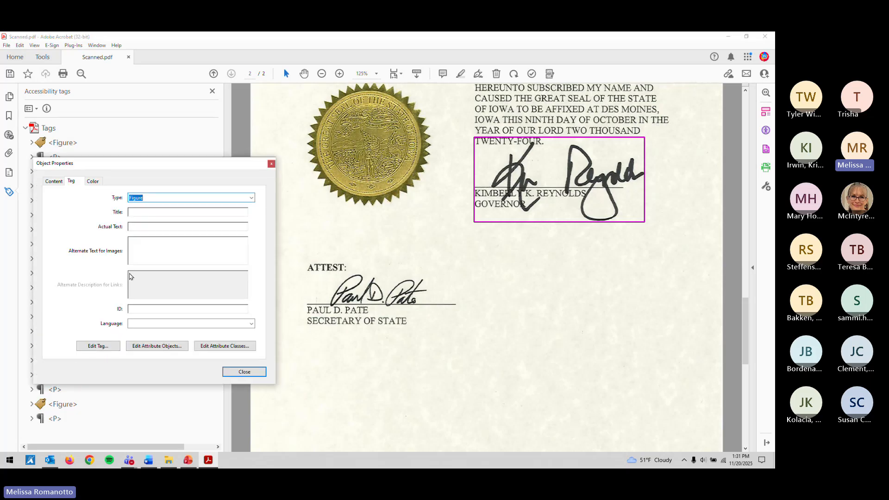
pyautogui.click(162, 261)
pyautogui.write('Kim Reynold')
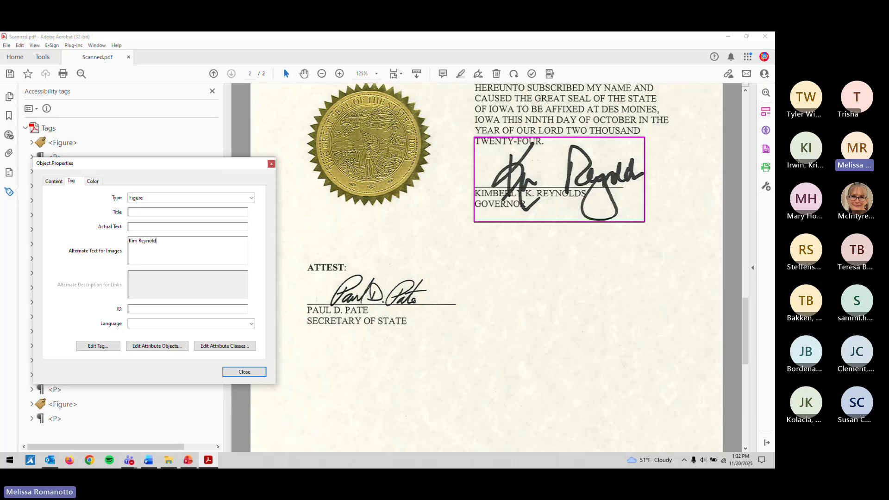
pyautogui.write('s (signature')
pyautogui.write('S')
pyautogui.write('igned by')
pyautogui.hotkey('shift', 'Right')
pyautogui.hotkey('shift', 'Right')
pyautogui.hotkey('shift', 'Right')
pyautogui.click(181, 241)
pyautogui.hotkey('shift', 'End')
pyautogui.press('Delete')
pyautogui.write('Kimberly K. Reynolds')
pyautogui.press('Return')
pyautogui.write('Gove')
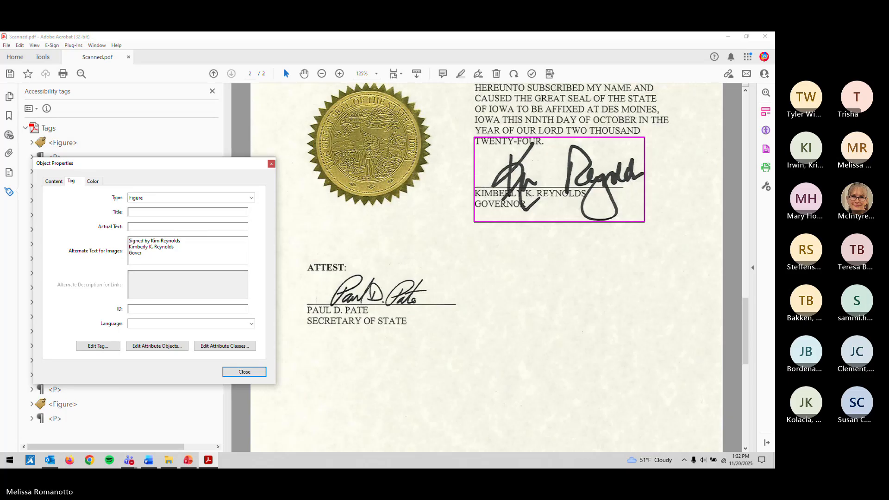
pyautogui.write('rnor')
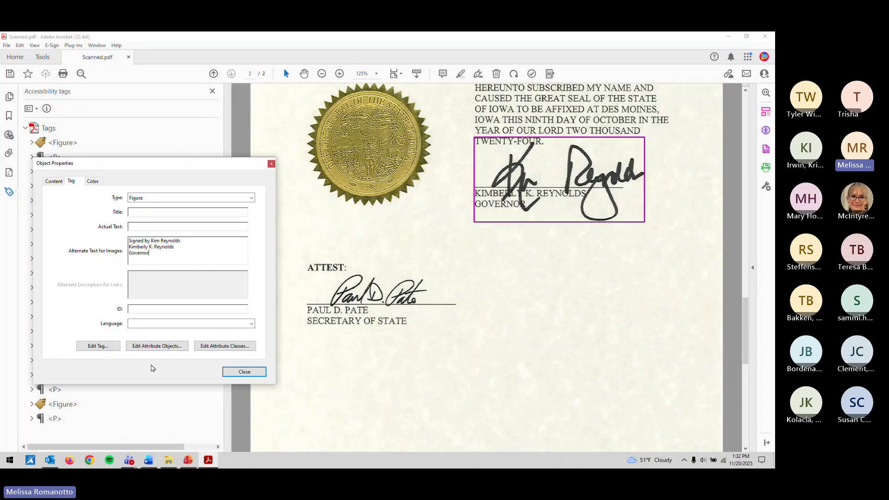
pyautogui.click(227, 374)
# Step: Start the last Figure tag's alternate text with 'Signed by' followed by the signer's name
pyautogui.click(70, 405)
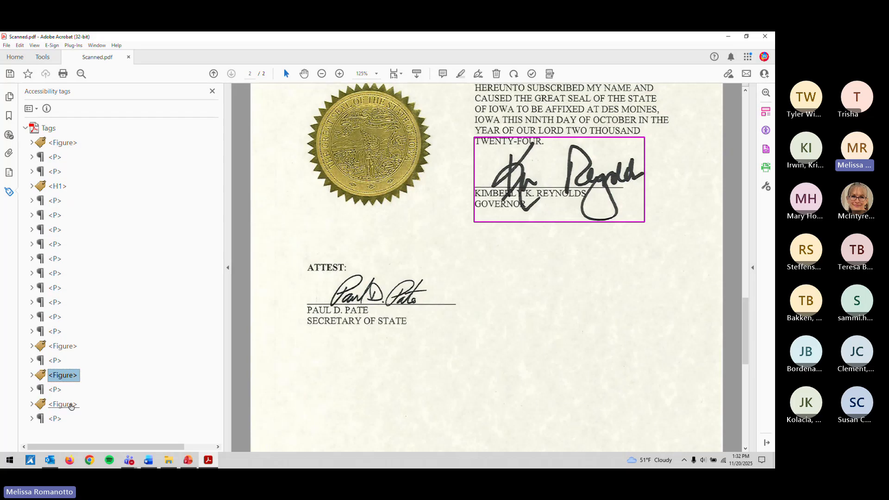
pyautogui.scroll(-5, 329, 360)
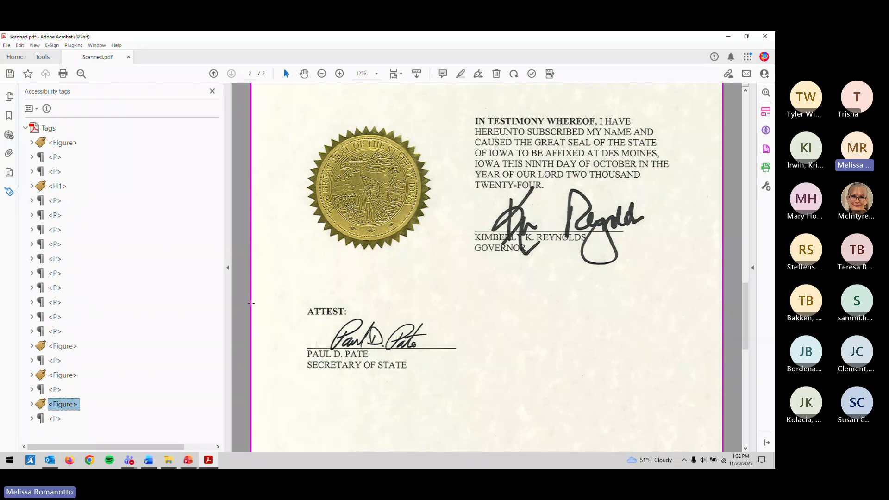
pyautogui.rightClick(65, 408)
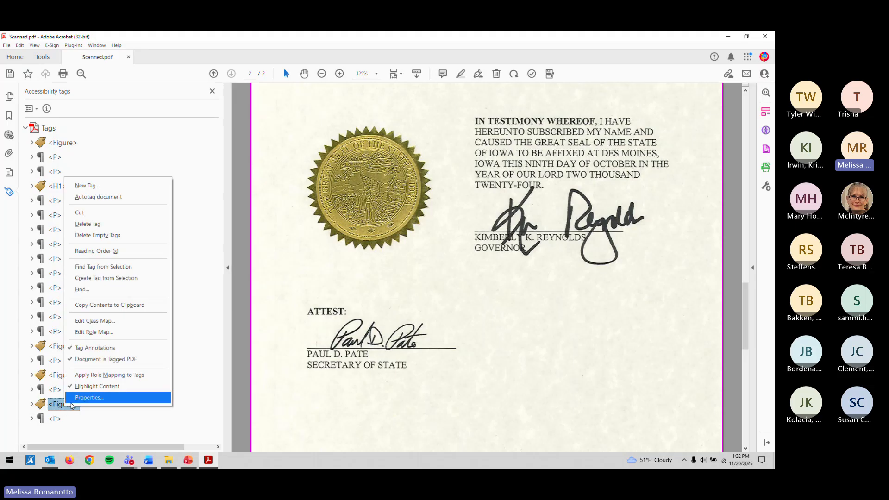
pyautogui.click(77, 397)
pyautogui.click(185, 258)
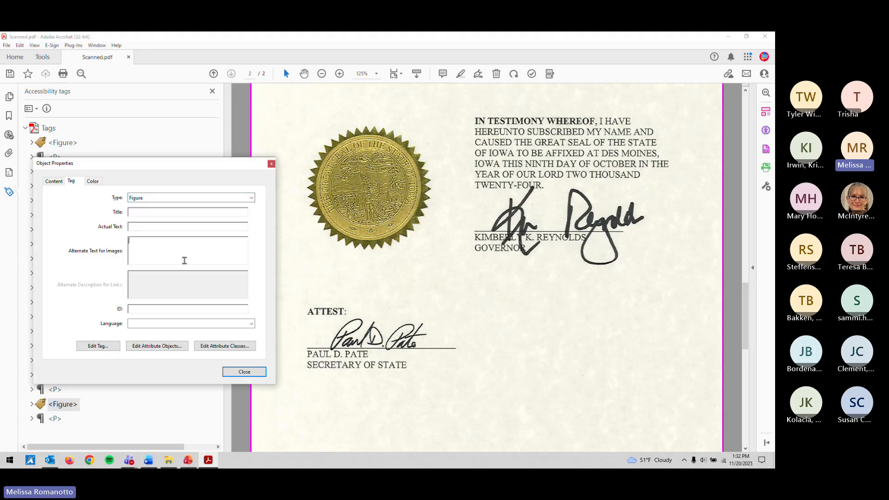
pyautogui.write('Paul D. Pate')
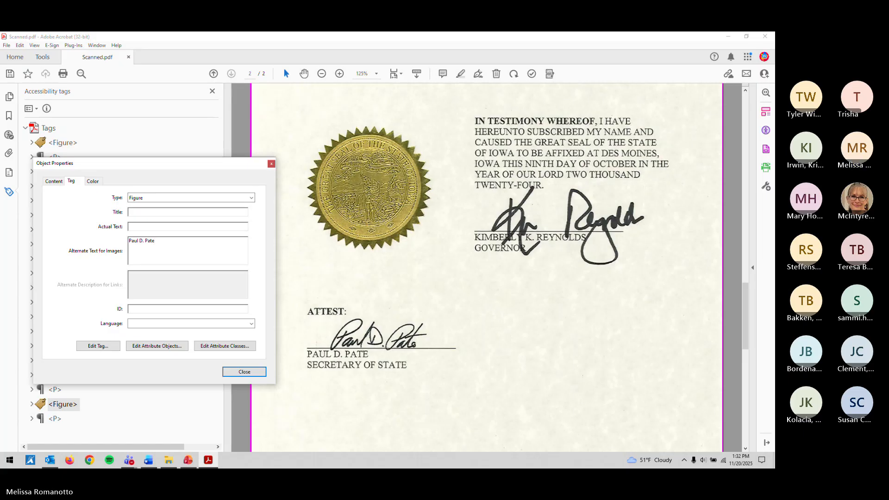
pyautogui.press('Home')
pyautogui.write('S')
pyautogui.write('igned by')
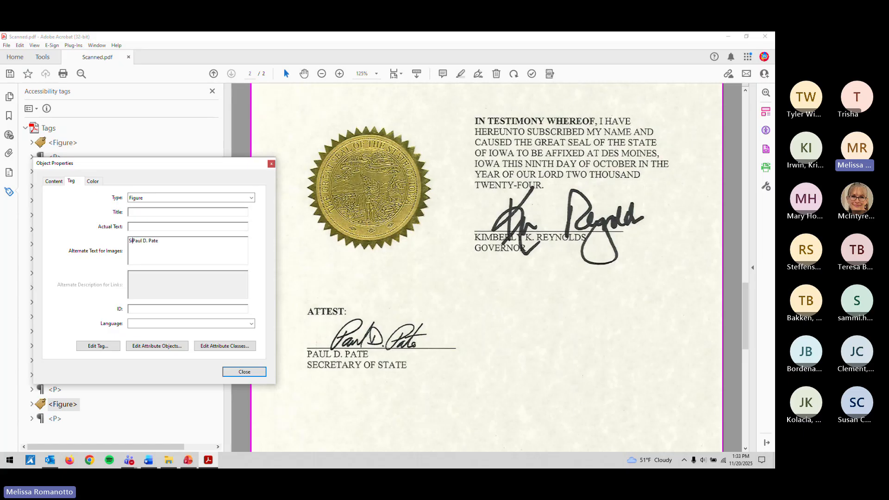
# Step: Add the signer's name and 'Secretary of State' on a new line, close the properties, and save
pyautogui.hotkey('shift', 'Right')
pyautogui.hotkey('shift', 'Right')
pyautogui.hotkey('shift', 'Right')
pyautogui.hotkey('shift', 'Right')
pyautogui.hotkey('shift', 'Right')
pyautogui.hotkey('shift', 'Right')
pyautogui.hotkey('shift', 'Right')
pyautogui.hotkey('shift', 'Right')
pyautogui.hotkey('shift', 'Right')
pyautogui.hotkey('shift', 'Right')
pyautogui.hotkey('shift', 'Right')
pyautogui.hotkey('shift', 'Right')
pyautogui.hotkey('ctrl', 'c')
pyautogui.press('End')
pyautogui.press('Return')
pyautogui.hotkey('ctrl', 'v')
pyautogui.press('Return')
pyautogui.write('Secretary of State')
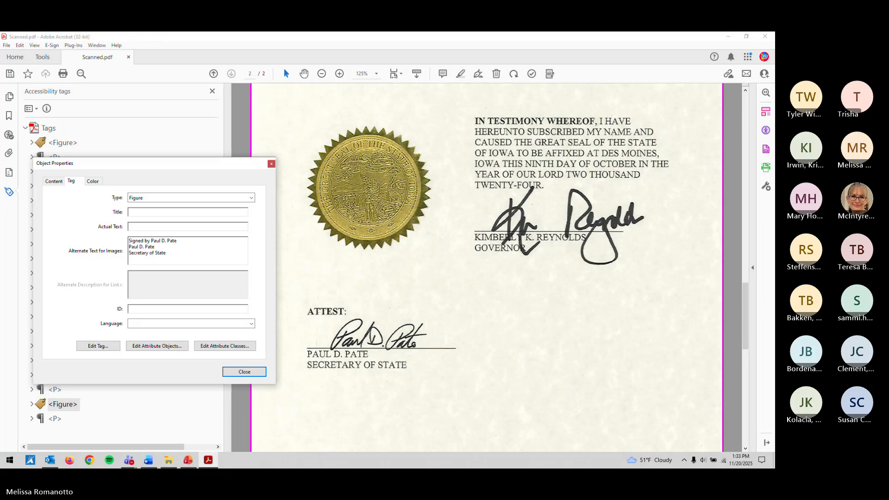
pyautogui.click(239, 371)
pyautogui.hotkey('ctrl', 's')
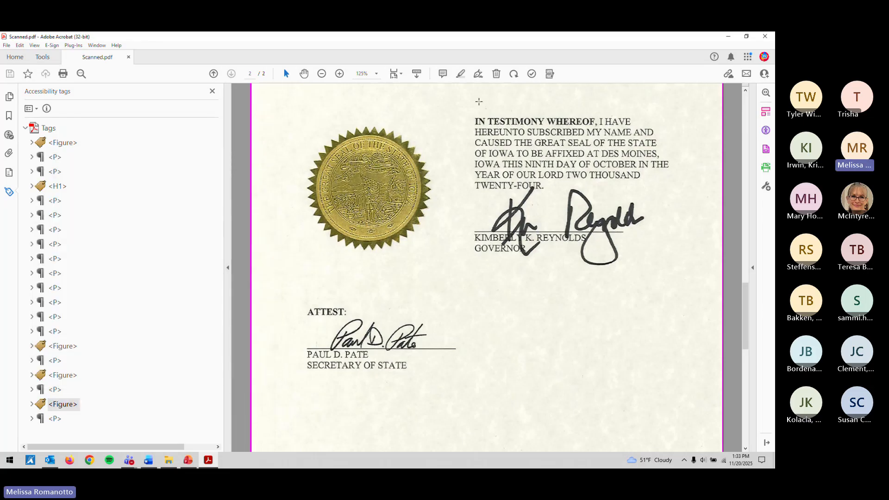
# Step: Fit the whole page in the window and run the Accessibility Check
pyautogui.click(397, 73)
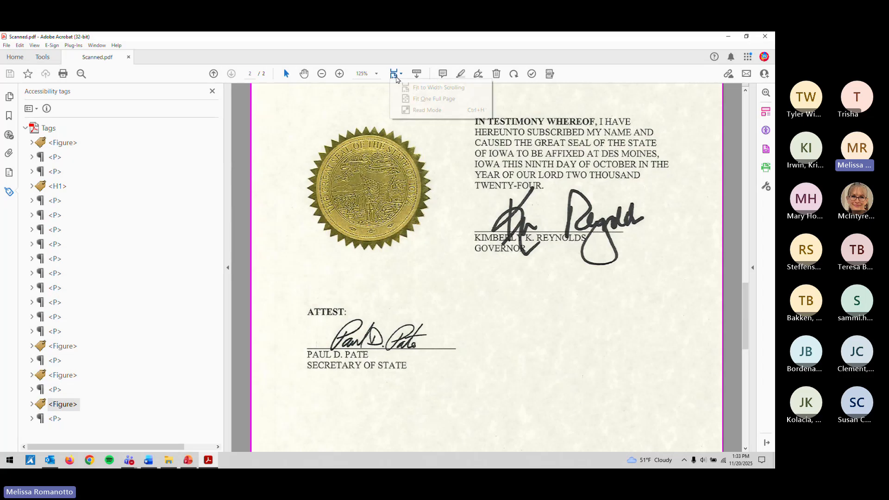
pyautogui.click(433, 95)
pyautogui.click(531, 75)
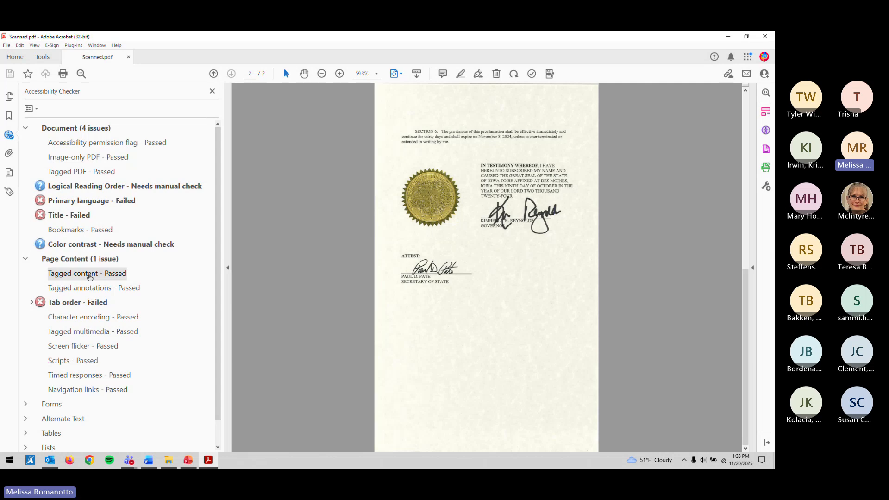
# Step: Fix the failed Primary language rule by setting English as the reading language, then save
pyautogui.click(77, 200)
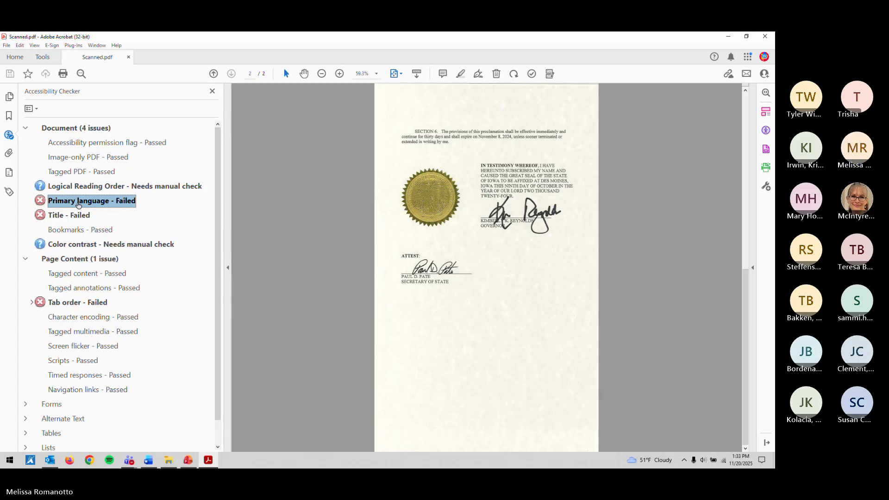
pyautogui.rightClick(77, 202)
pyautogui.click(91, 211)
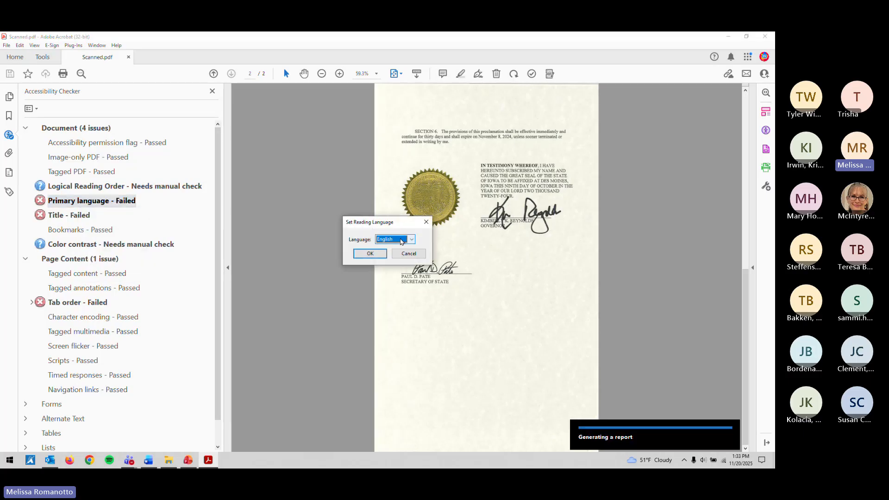
pyautogui.click(370, 254)
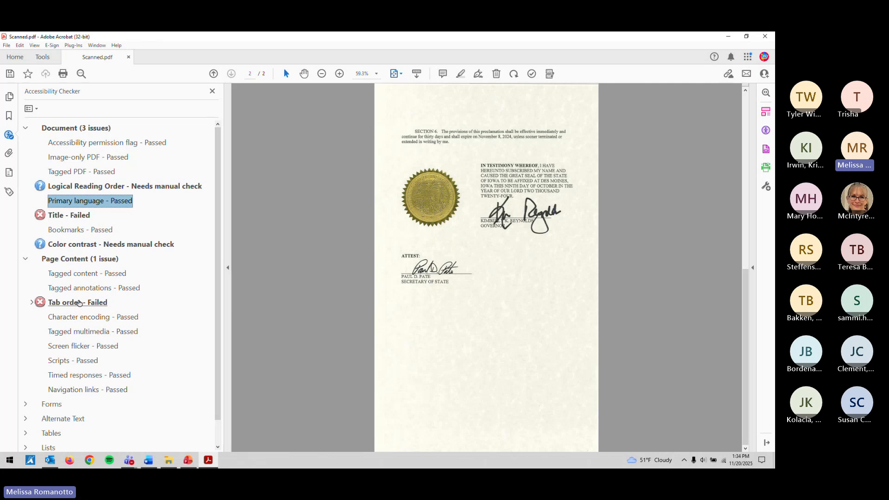
pyautogui.hotkey('ctrl', 's')
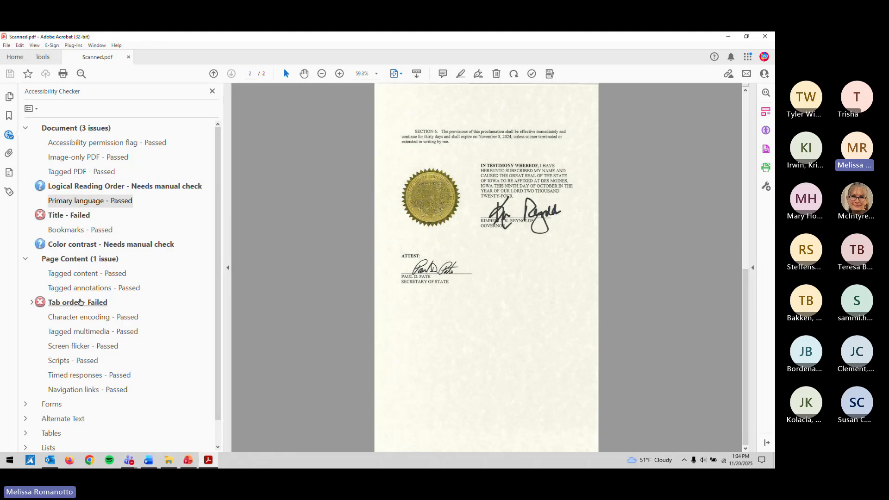
# Step: Fix the failed Tab order check
pyautogui.rightClick(81, 304)
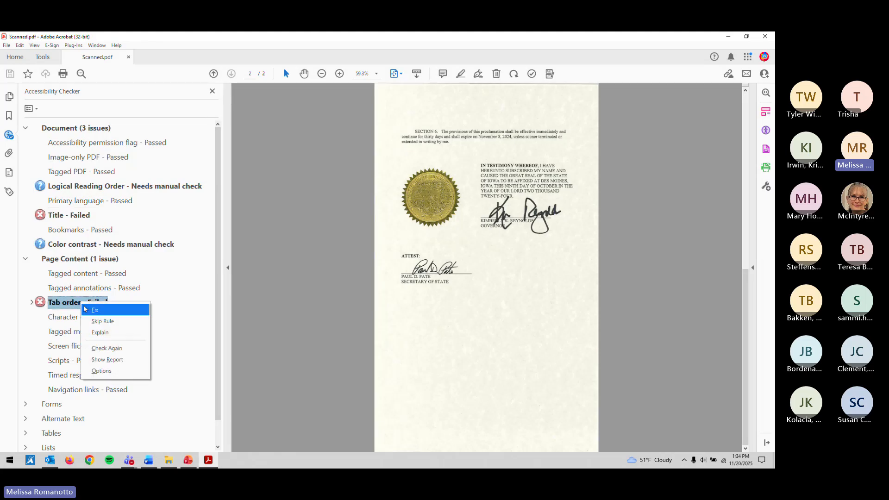
pyautogui.click(94, 310)
pyautogui.click(466, 261)
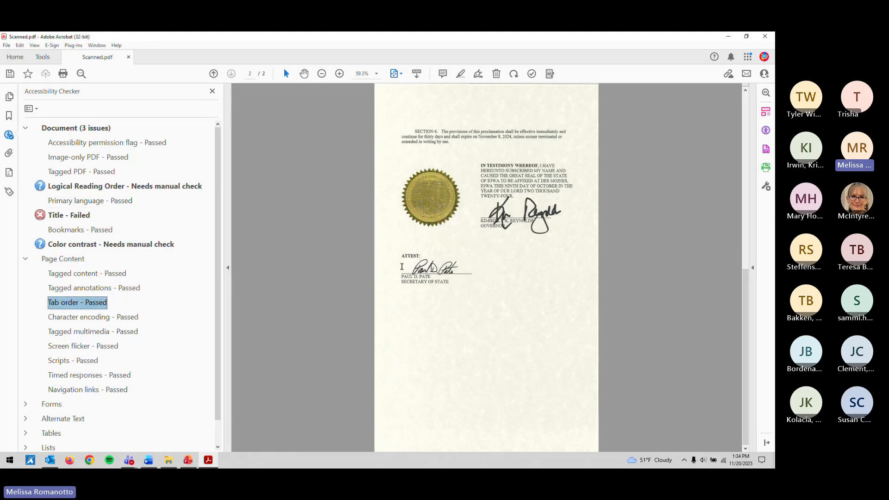
pyautogui.scroll(-1, 128, 319)
pyautogui.scroll(1, 128, 319)
# Step: Fix the failed Title check by setting the document title to 'Proclamation of Disaster Emergency'
pyautogui.click(84, 219)
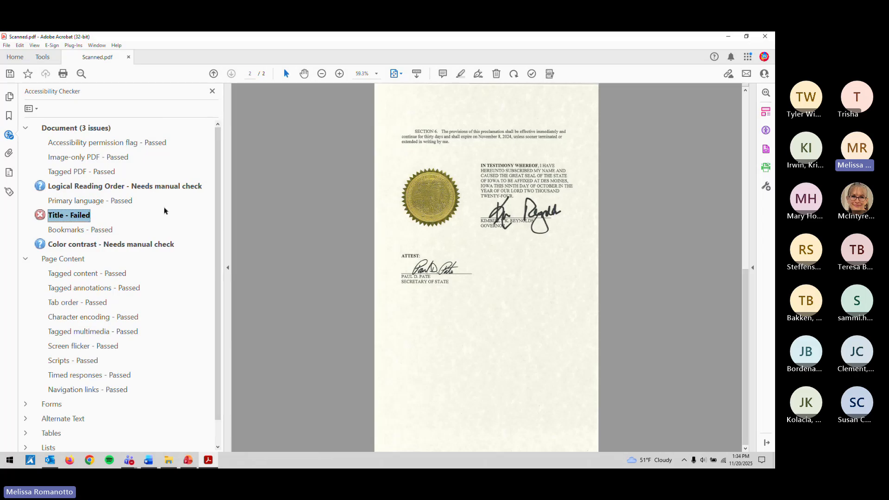
pyautogui.scroll(2, 263, 174)
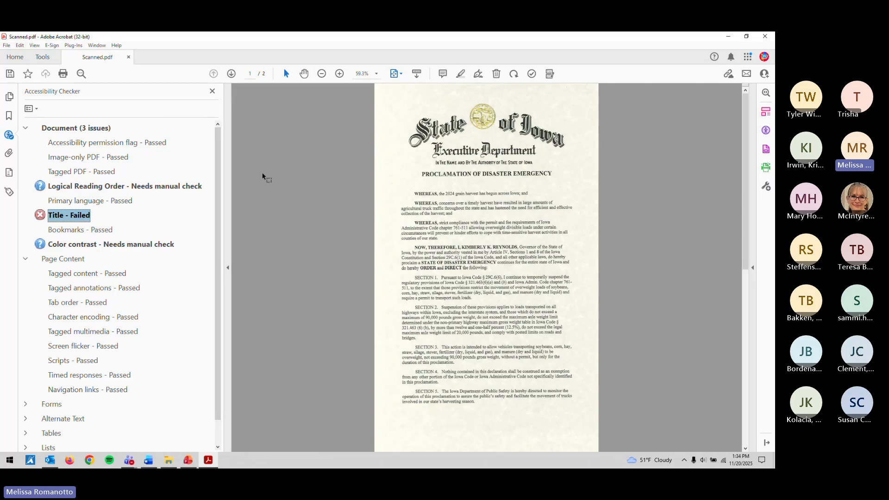
pyautogui.rightClick(66, 218)
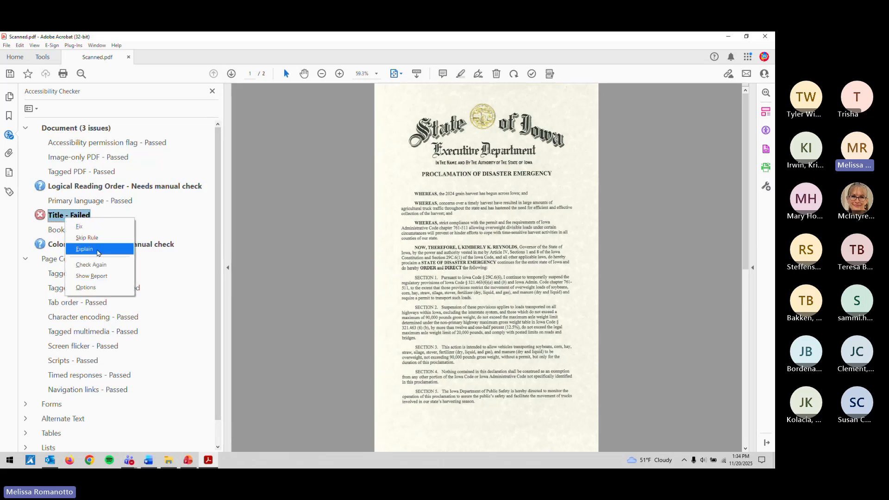
pyautogui.click(78, 226)
pyautogui.click(370, 194)
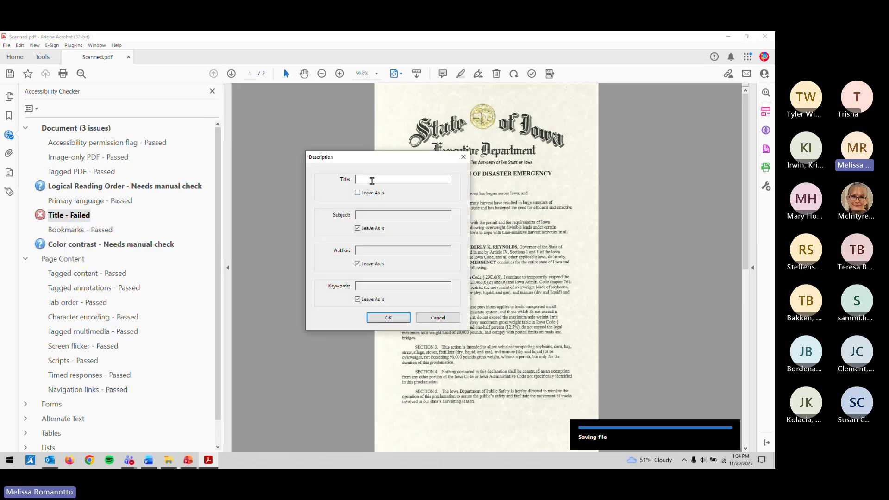
pyautogui.moveTo(376, 161); pyautogui.dragTo(296, 170)
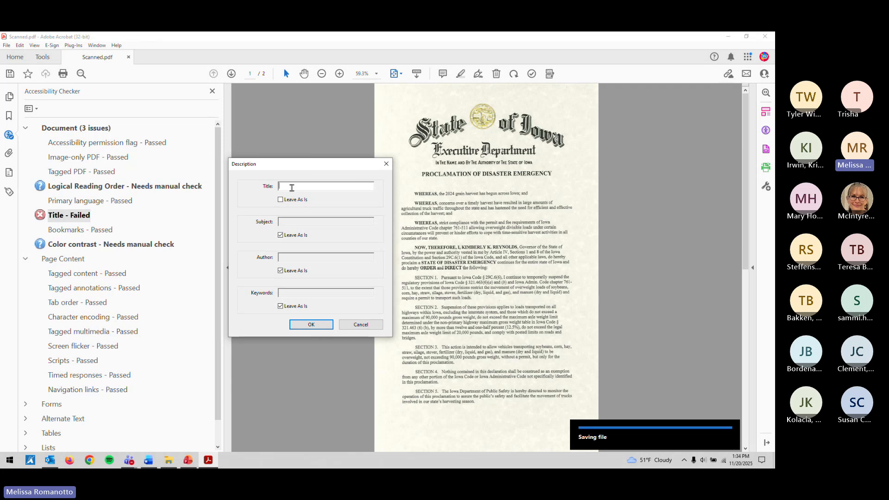
pyautogui.click(294, 186)
pyautogui.write('Proclamation of Disast')
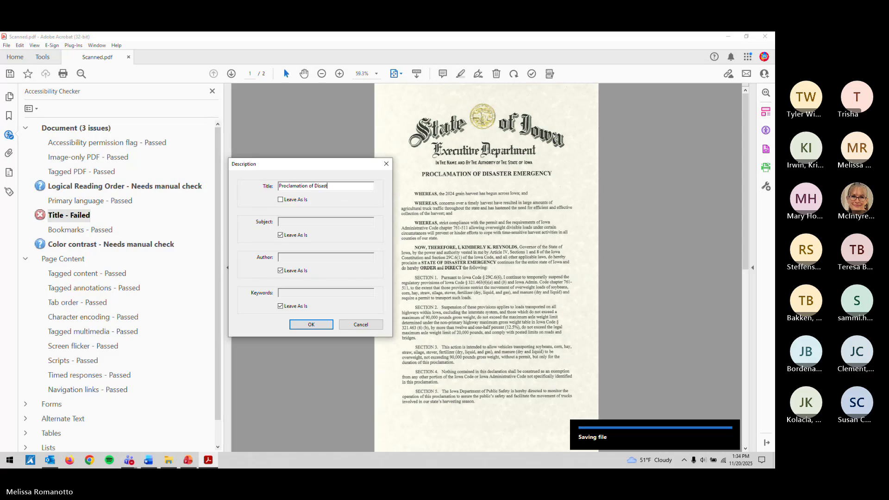
pyautogui.write('er Emergency')
pyautogui.click(309, 324)
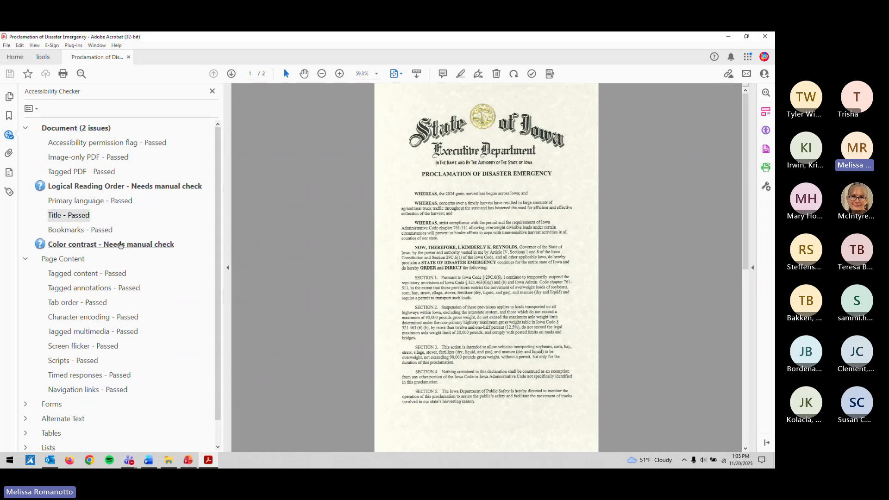
# Step: Select the Color contrast check result and scroll through both pages to review them
pyautogui.click(121, 244)
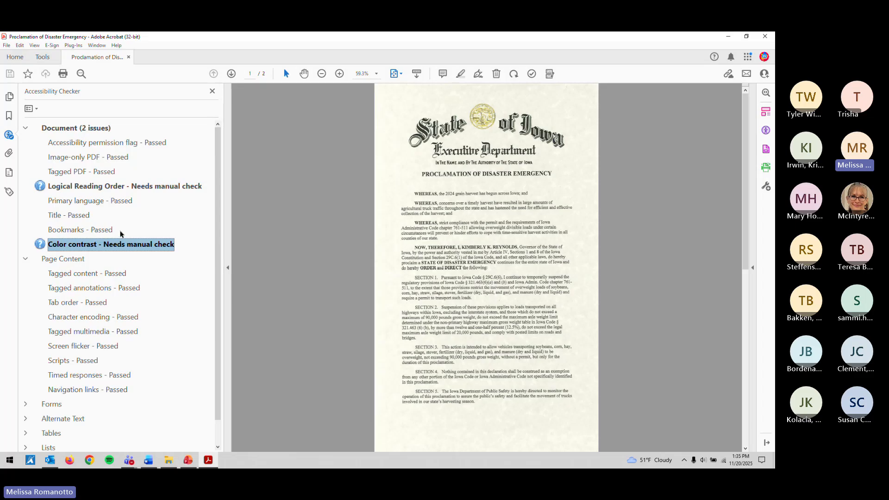
pyautogui.click(425, 208)
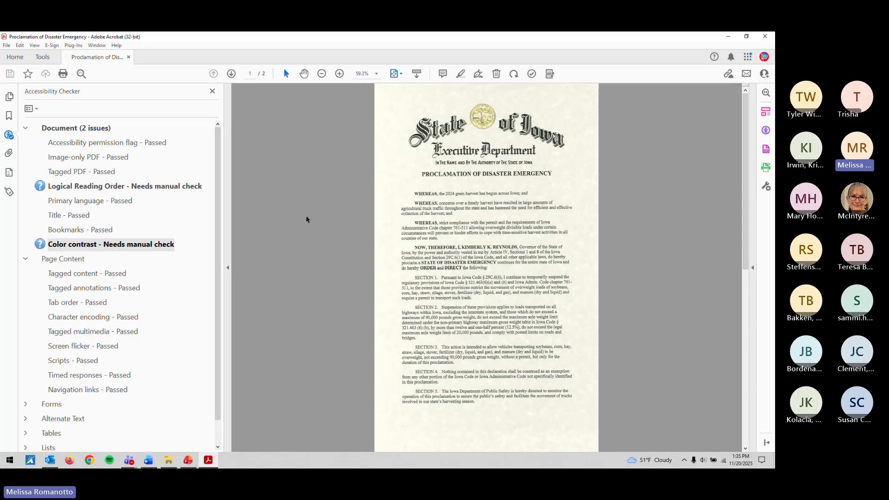
pyautogui.scroll(-1, 308, 221)
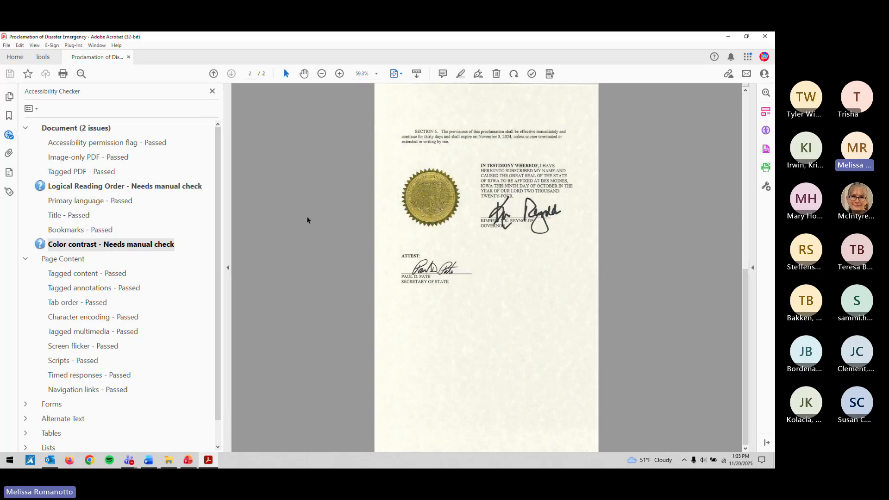
pyautogui.scroll(1, 307, 220)
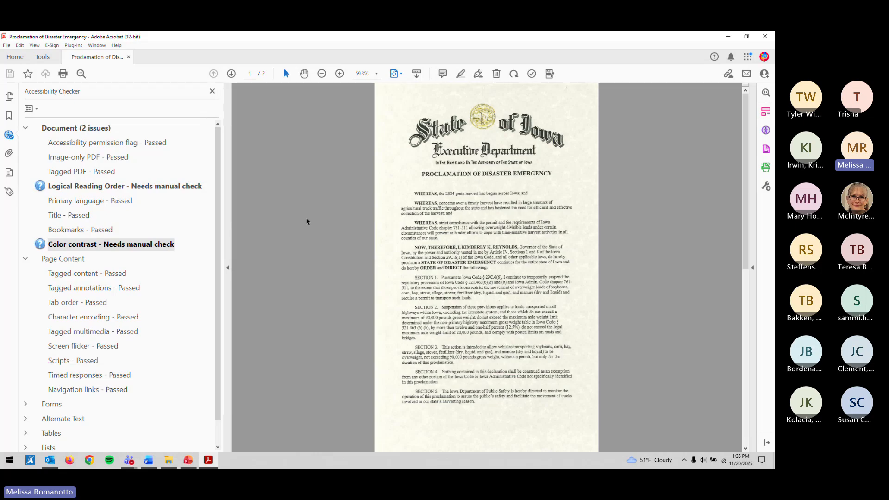
pyautogui.scroll(-1, 304, 224)
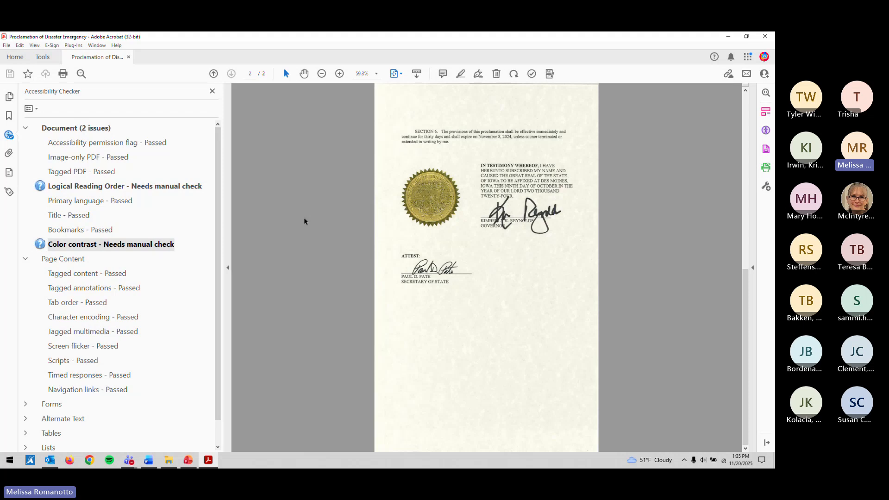
pyautogui.scroll(1, 305, 221)
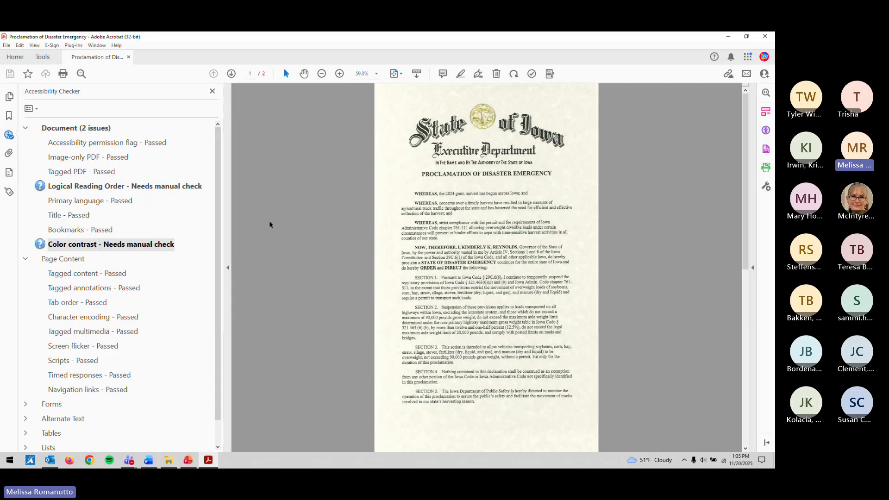
# Step: Show the tag tree and step from the first Figure tag to the final paragraph, checking each highlight
pyautogui.click(10, 194)
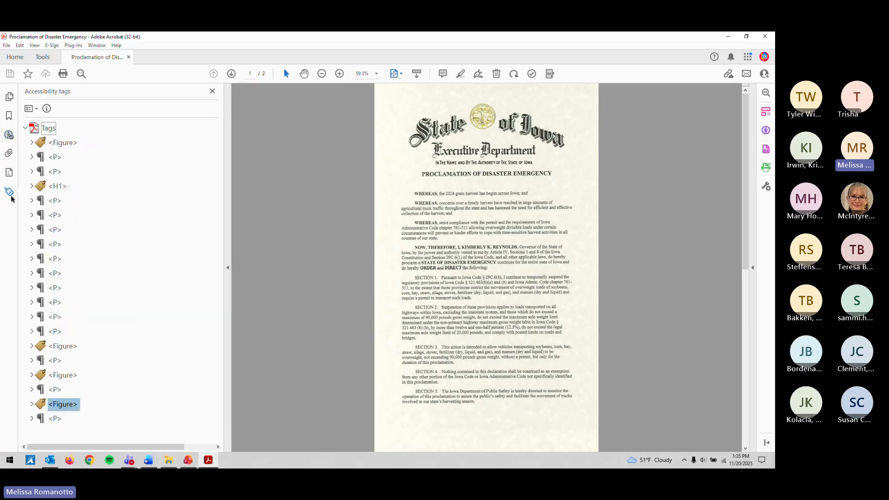
pyautogui.click(69, 143)
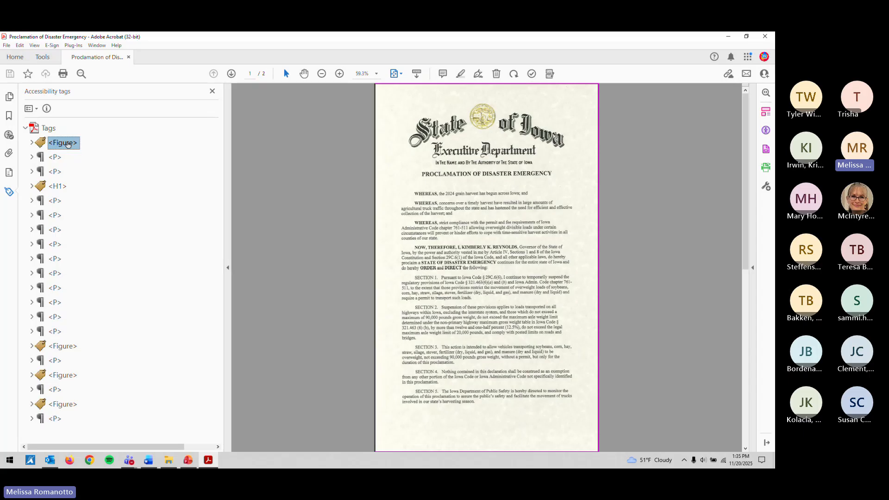
pyautogui.press('Down')
pyautogui.press('Down')
pyautogui.press('Down')
pyautogui.press('Down')
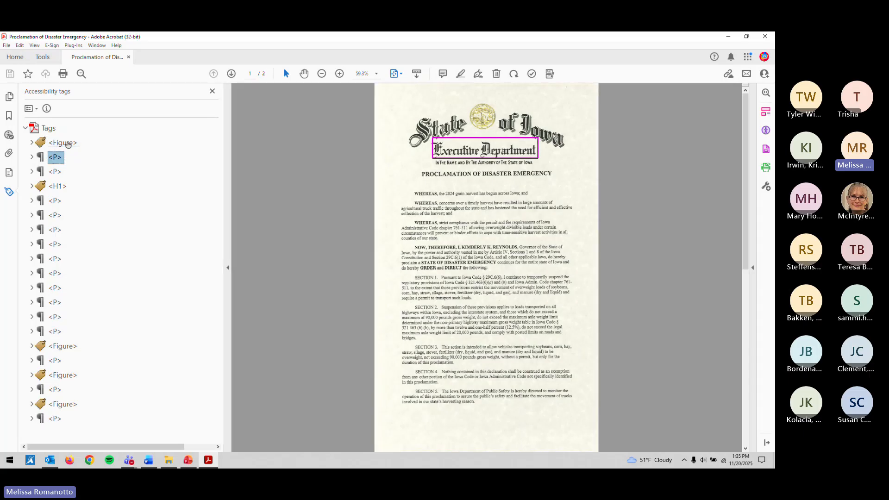
pyautogui.press('Down')
pyautogui.press('Down')
pyautogui.press('Down')
pyautogui.press('Down')
pyautogui.press('Down')
pyautogui.press('Down')
pyautogui.press('Down')
pyautogui.press('Down')
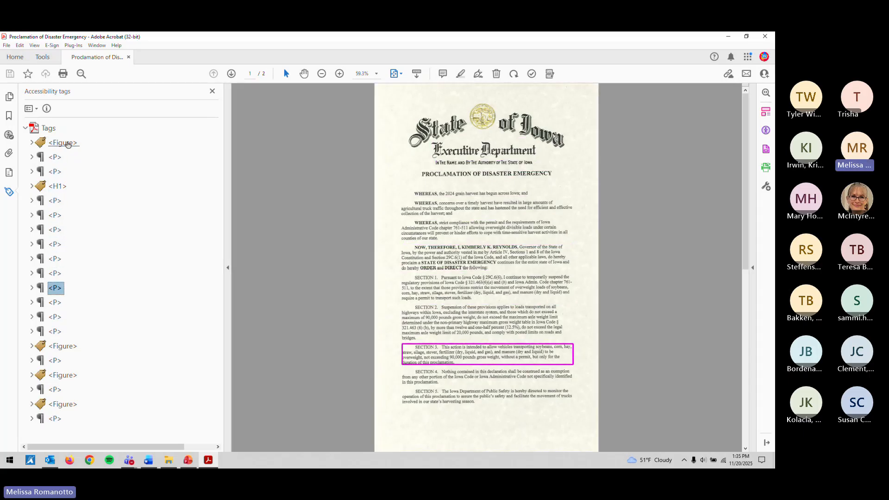
pyautogui.press('Down')
pyautogui.press('Down')
pyautogui.press('Down')
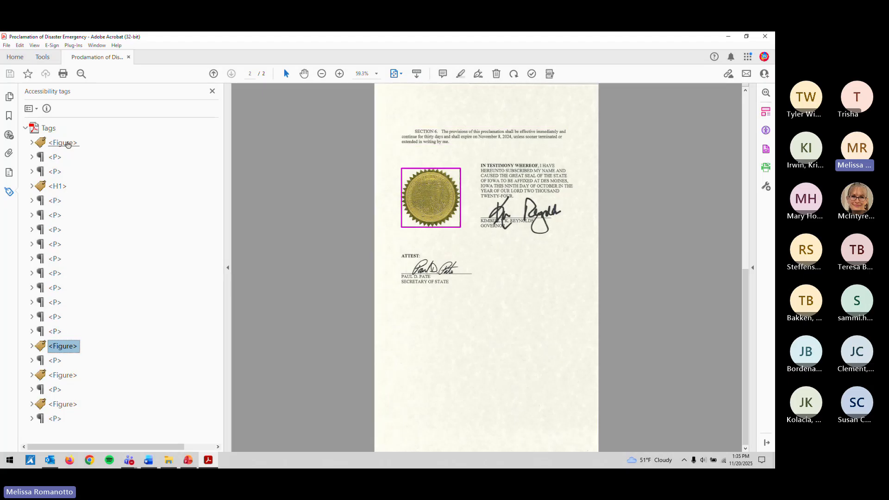
pyautogui.press('Down')
pyautogui.press('Down')
pyautogui.press('Down')
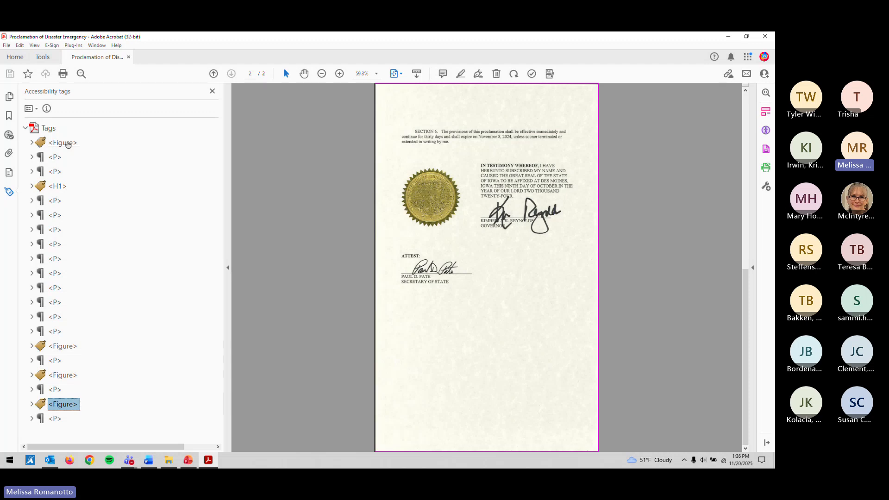
pyautogui.press('Down')
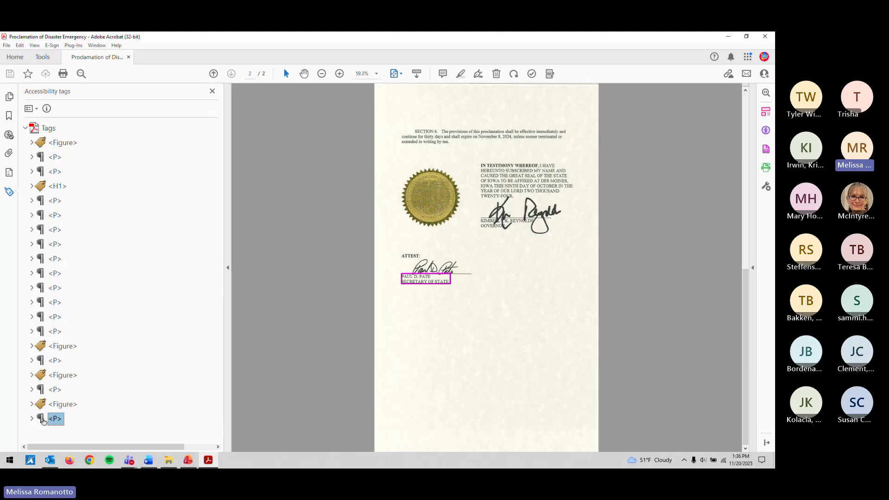
# Step: Delete the repeated name and title lines from the last Figure tag's alternate text
pyautogui.rightClick(63, 405)
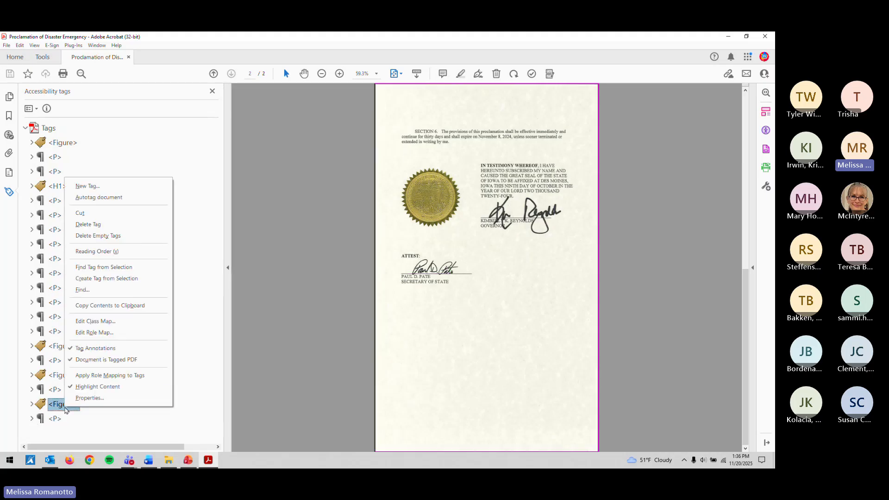
pyautogui.click(81, 398)
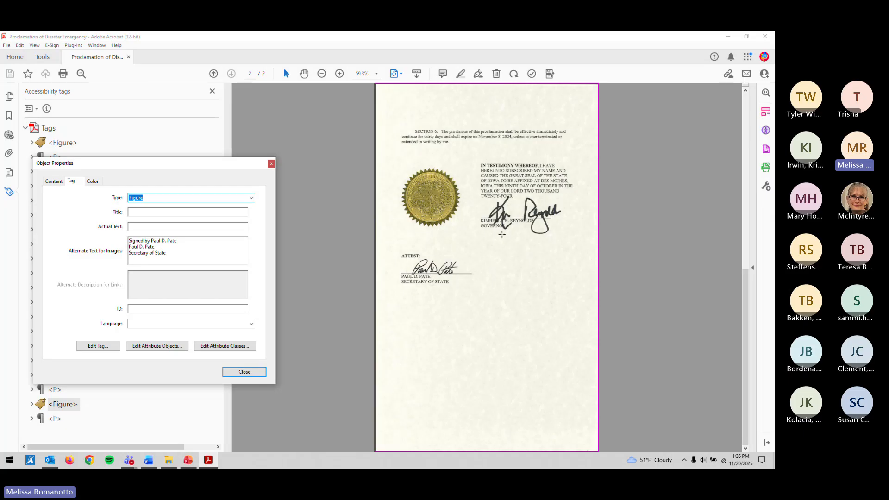
pyautogui.click(55, 419)
pyautogui.click(60, 410)
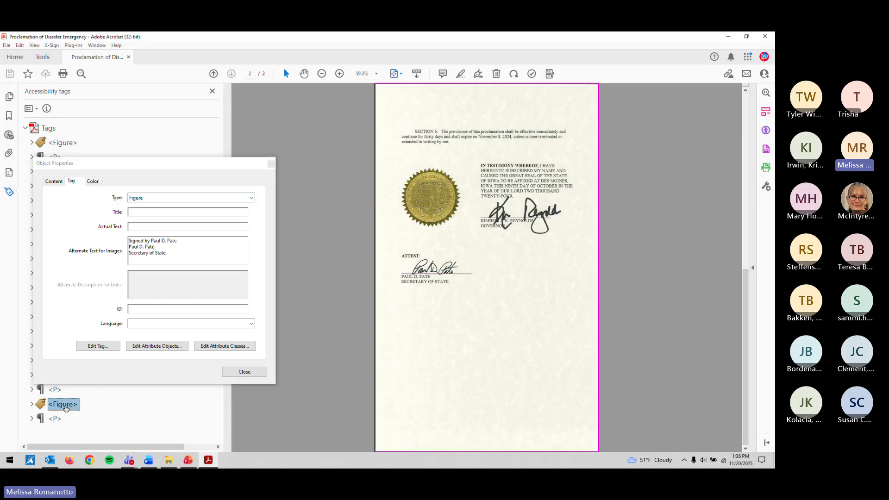
pyautogui.moveTo(172, 252); pyautogui.dragTo(129, 246)
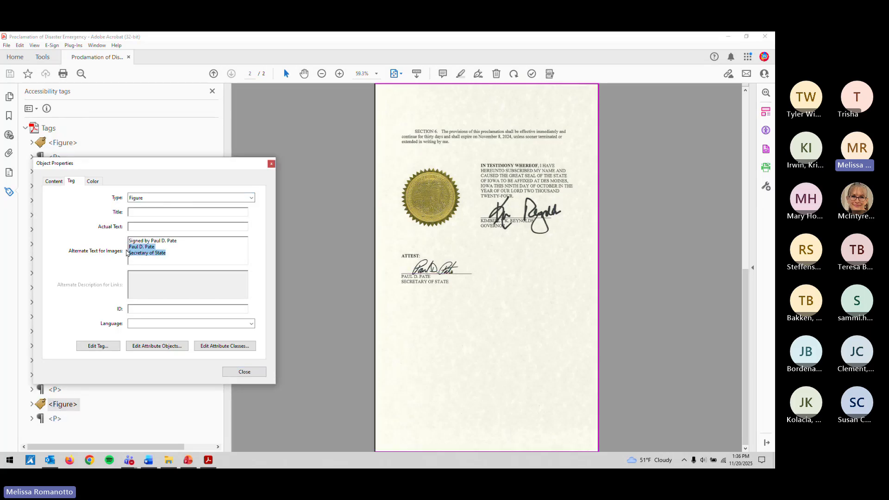
pyautogui.press('BackSpace')
pyautogui.click(244, 372)
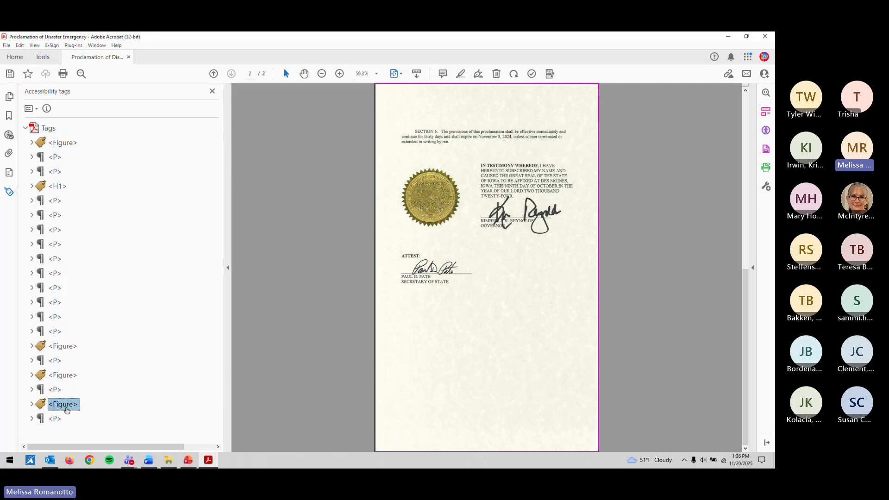
pyautogui.click(56, 420)
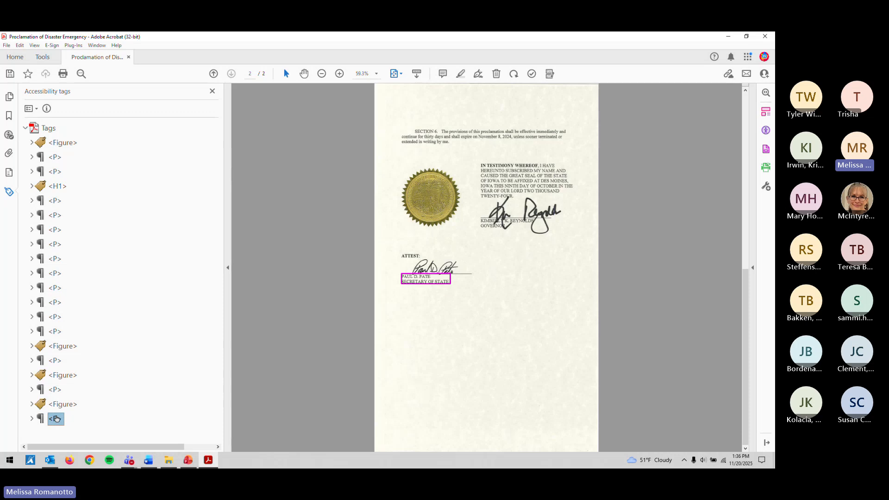
# Step: Save the document, collapse the Document issues group, and close the Proclamation PDF
pyautogui.hotkey('ctrl', 's')
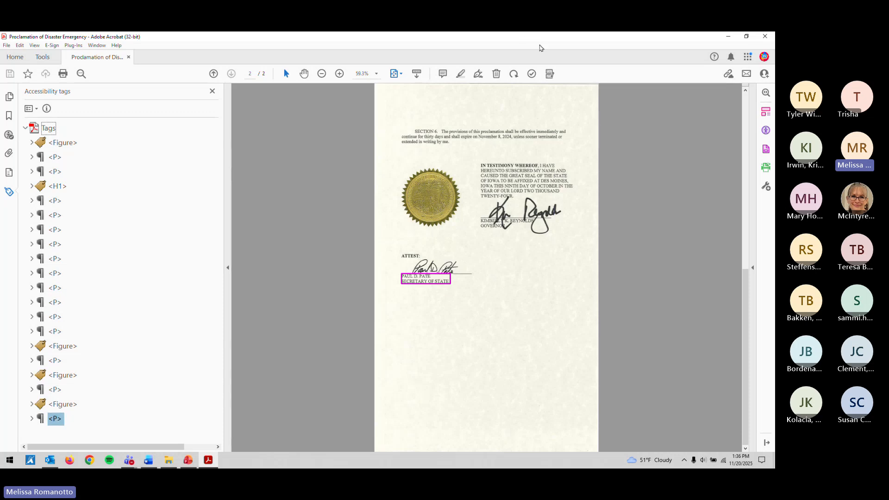
pyautogui.click(531, 74)
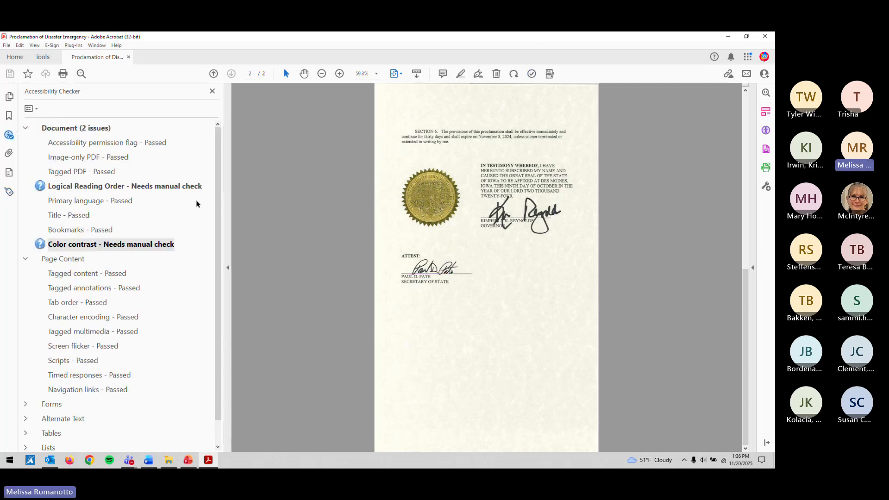
pyautogui.click(27, 128)
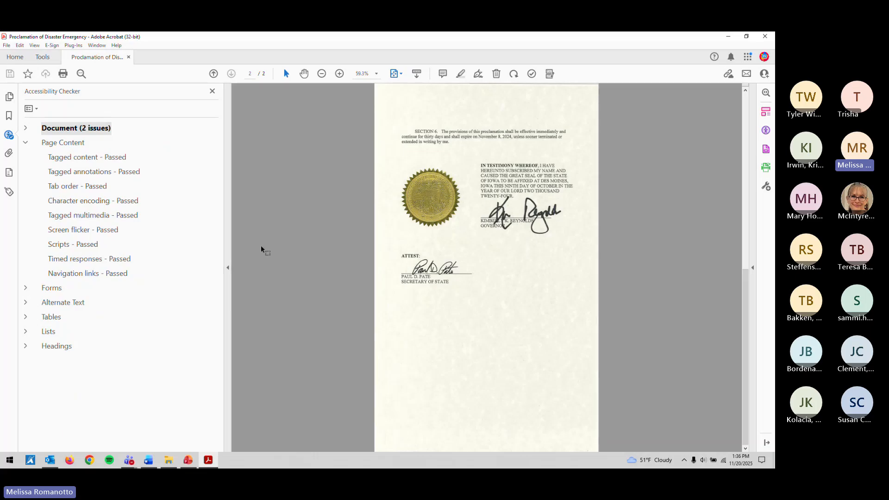
pyautogui.scroll(2, 294, 240)
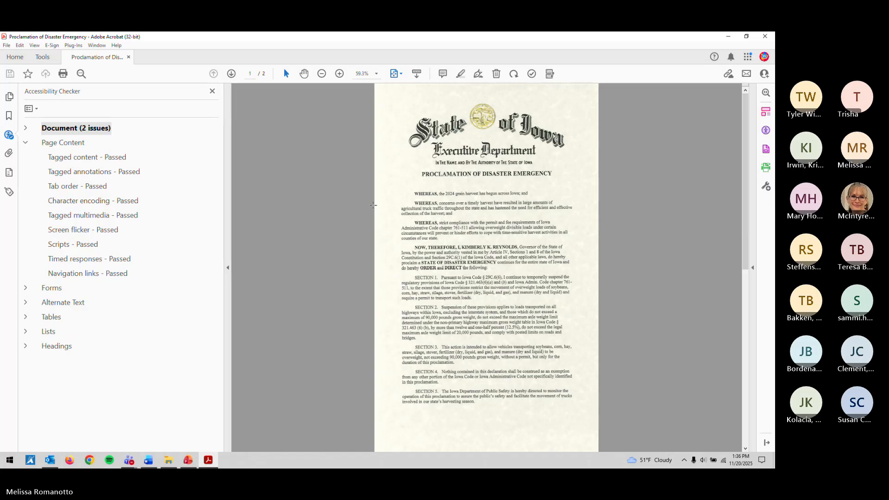
pyautogui.click(764, 36)
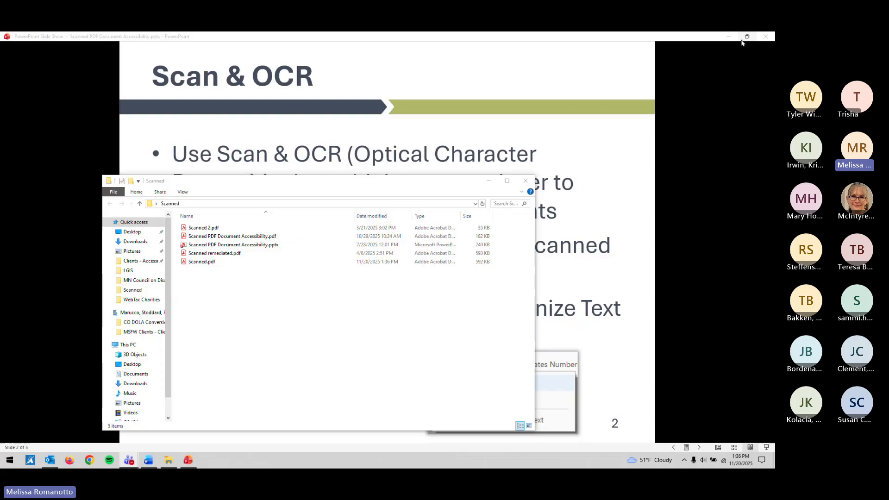
# Step: Open Scanned 2.pdf from the Scanned folder in Acrobat
pyautogui.doubleClick(217, 228)
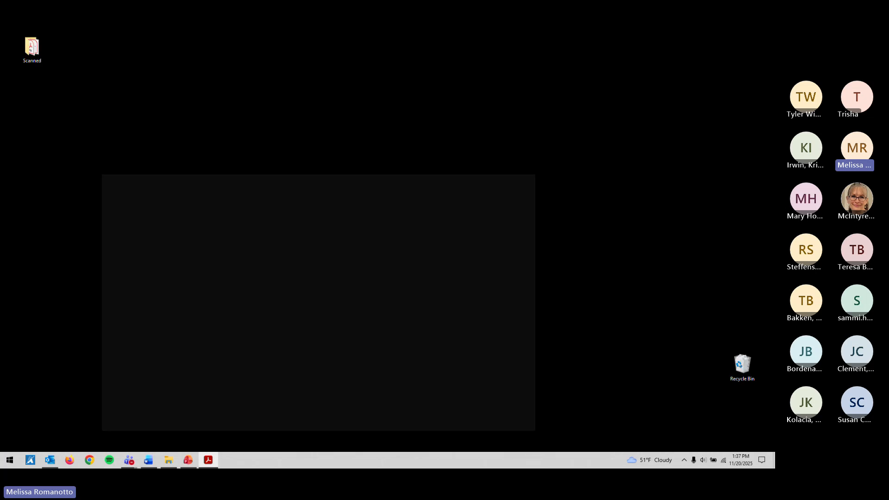
# Step: Return to Acrobat and show the accessibility results with the five Document issues expanded
pyautogui.click(149, 425)
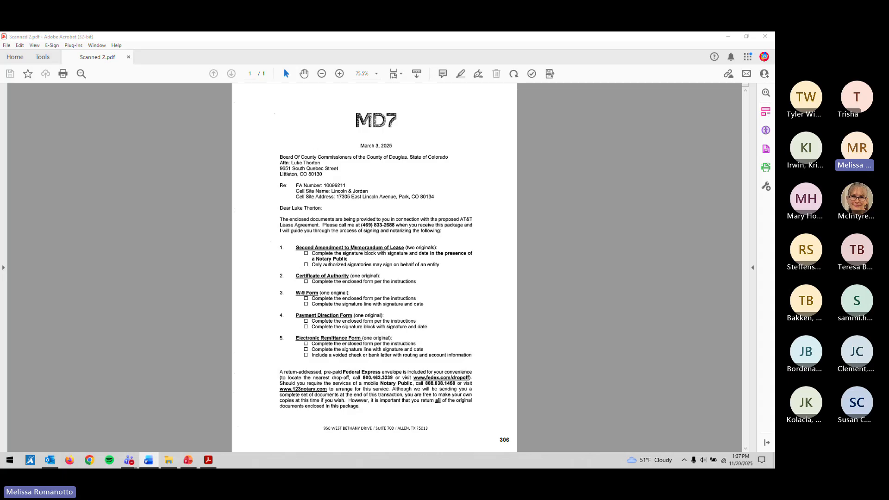
pyautogui.hotkey('alt', 'Tab')
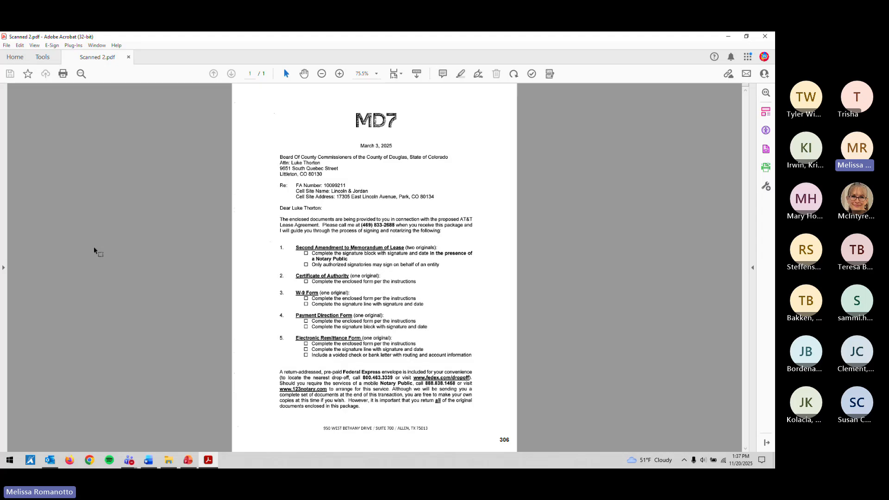
pyautogui.click(532, 74)
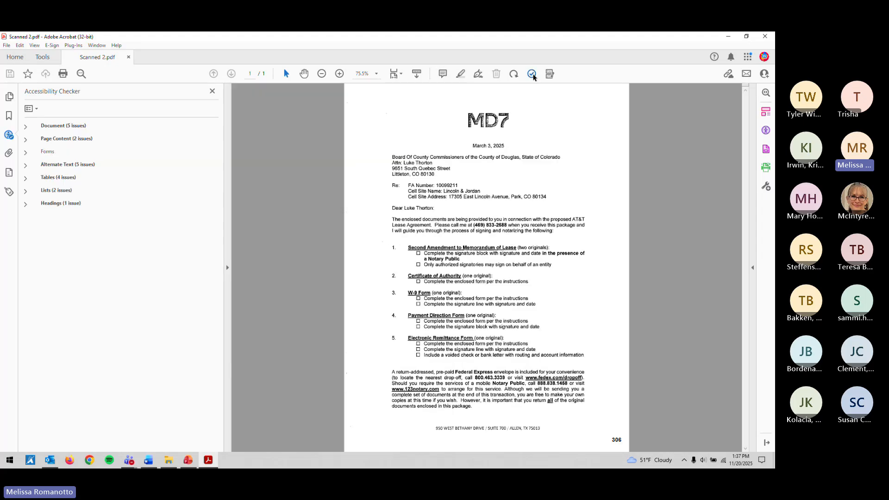
pyautogui.click(28, 128)
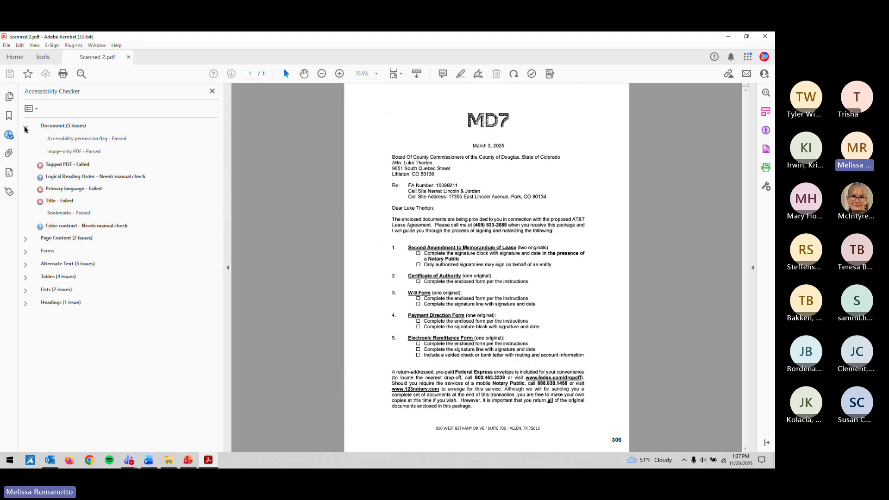
pyautogui.click(62, 153)
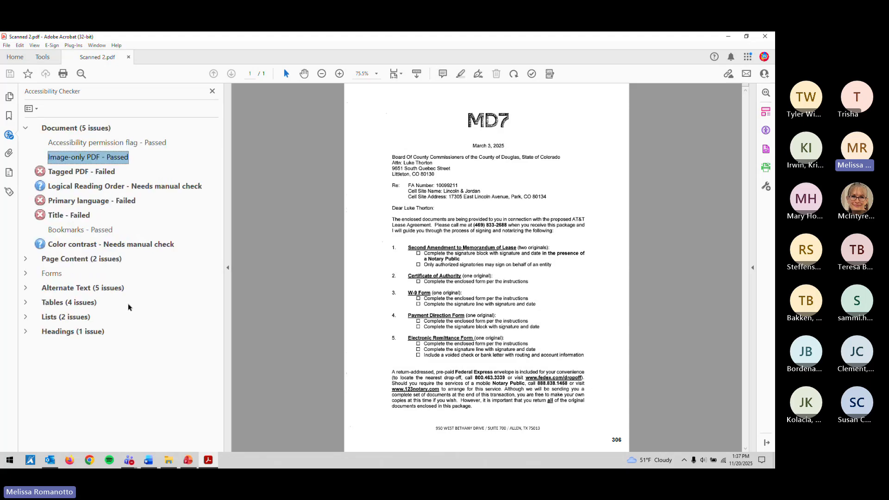
# Step: Select the scanned page to confirm it is a single image, then clear the selection
pyautogui.click(345, 265)
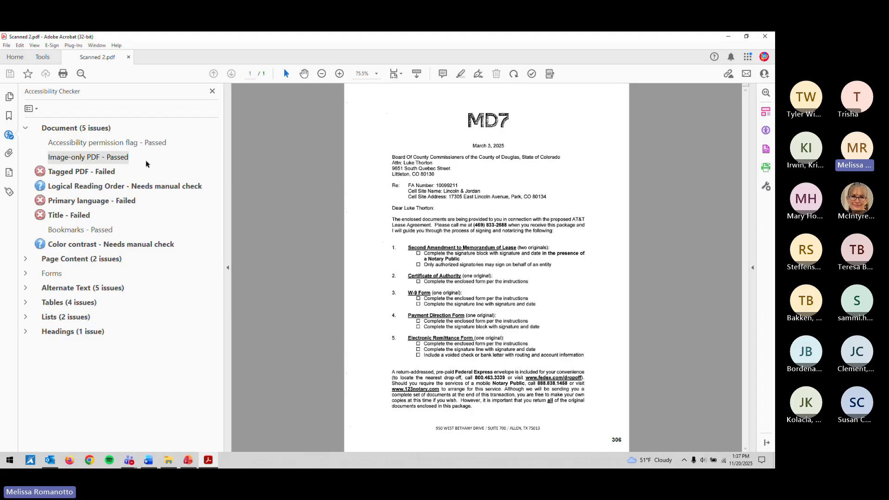
pyautogui.click(349, 127)
pyautogui.click(380, 202)
pyautogui.moveTo(390, 160); pyautogui.dragTo(424, 180)
pyautogui.click(443, 184)
pyautogui.click(444, 185)
# Step: Run Recognize Text > In This File on the scanned lease letter
pyautogui.click(766, 166)
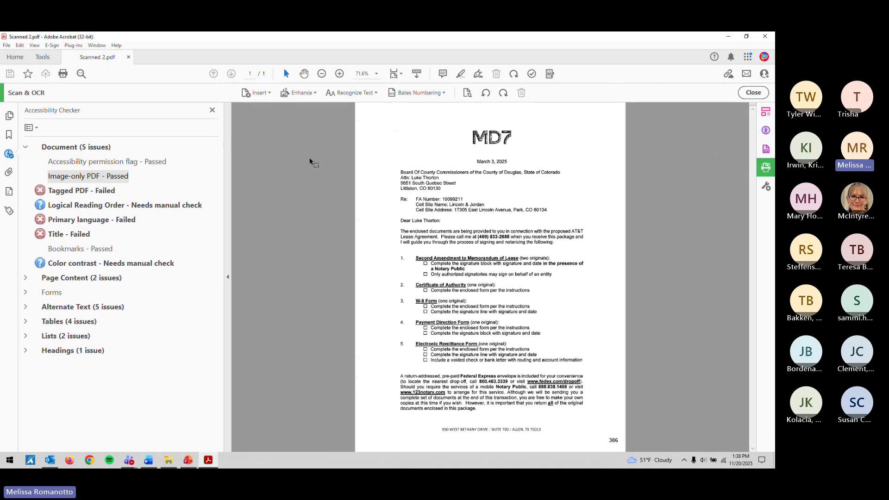
pyautogui.click(213, 110)
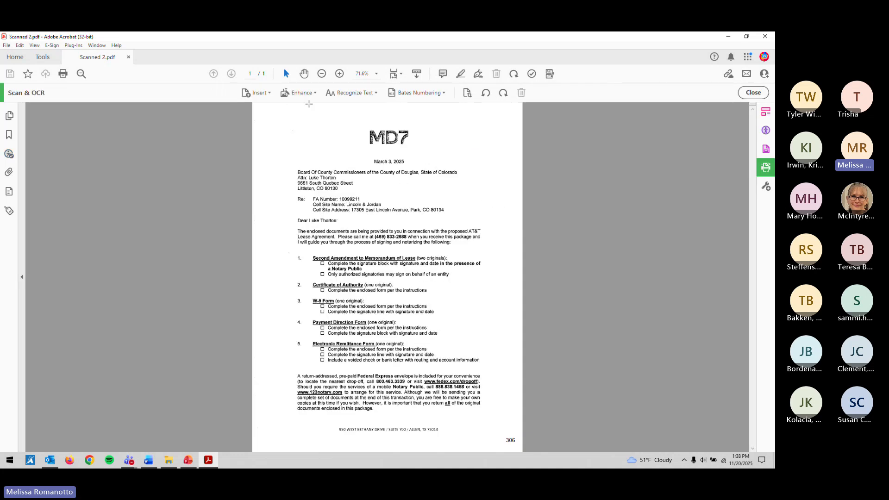
pyautogui.click(350, 94)
pyautogui.click(352, 107)
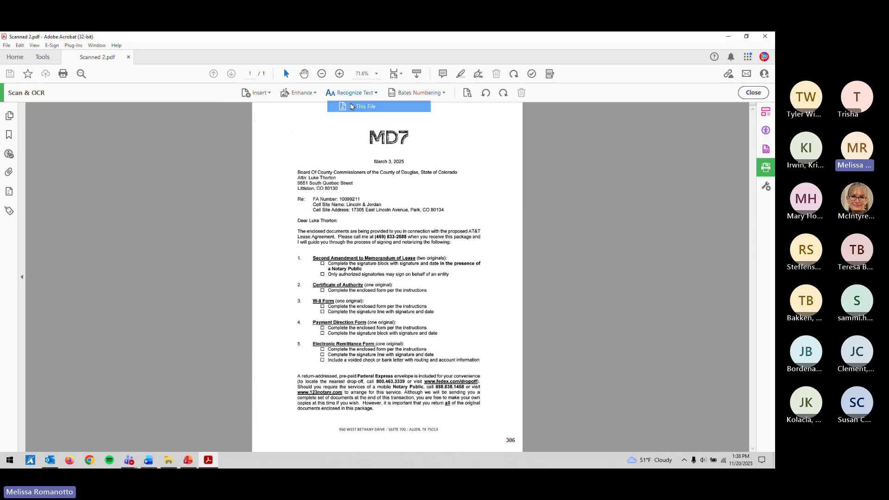
pyautogui.click(457, 112)
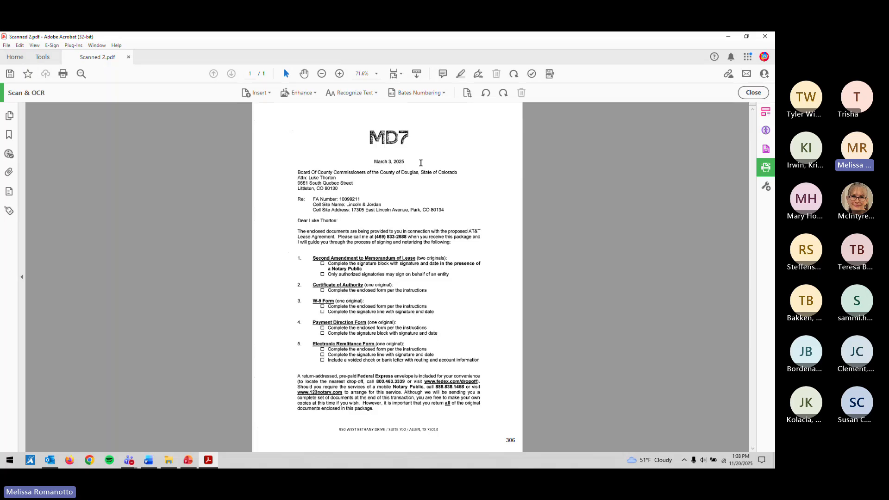
# Step: Use Correct Recognized Text to accept the suspect 'MD7' and dismiss the completion message
pyautogui.click(365, 94)
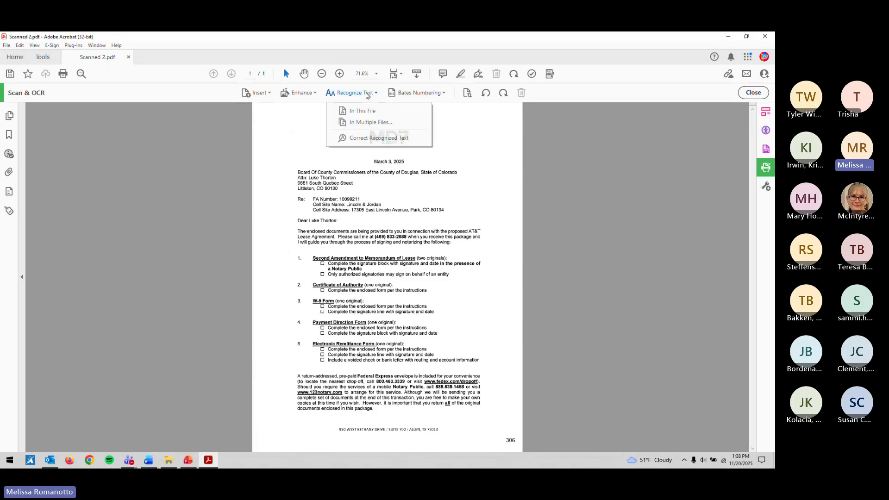
pyautogui.click(370, 139)
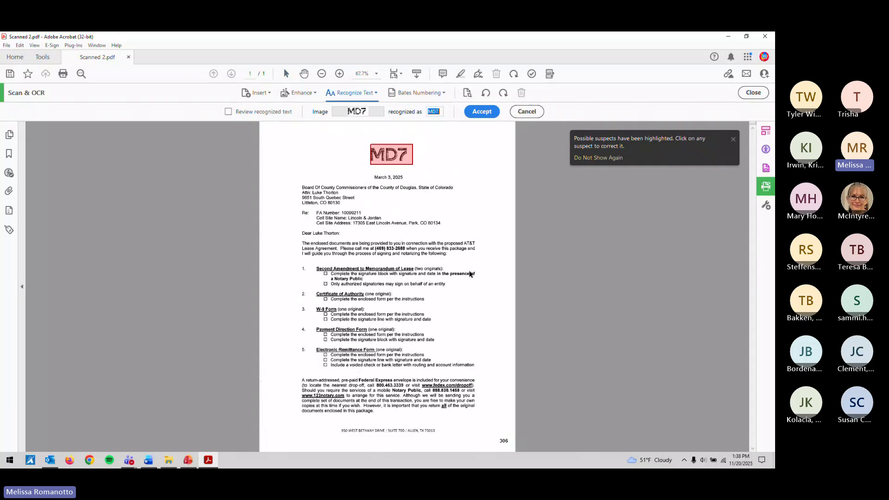
pyautogui.scroll(2, 492, 289)
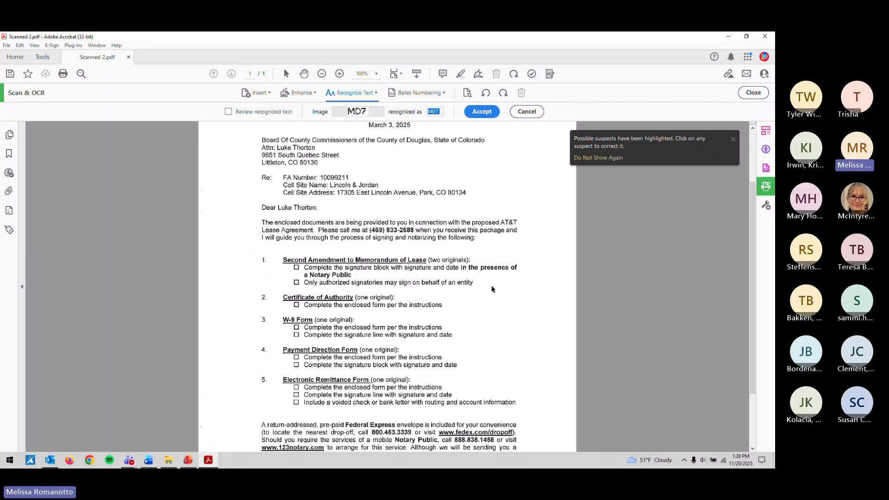
pyautogui.scroll(1, 492, 289)
pyautogui.scroll(4, 492, 289)
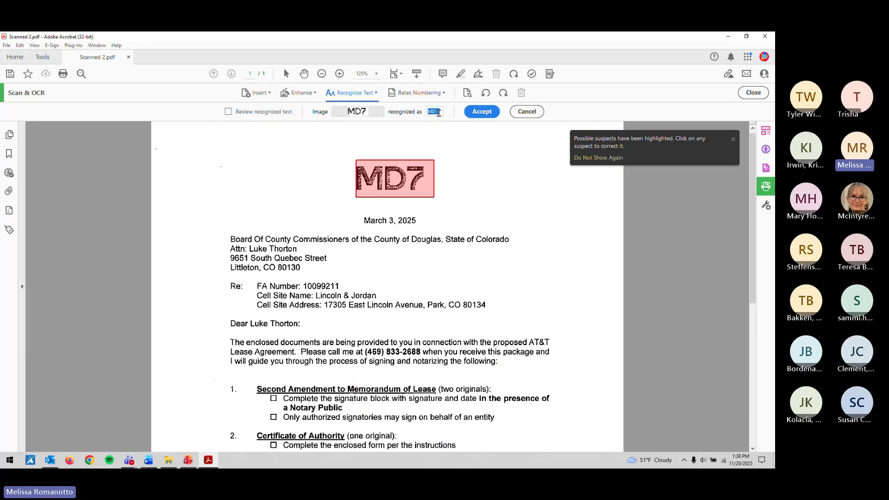
pyautogui.click(472, 113)
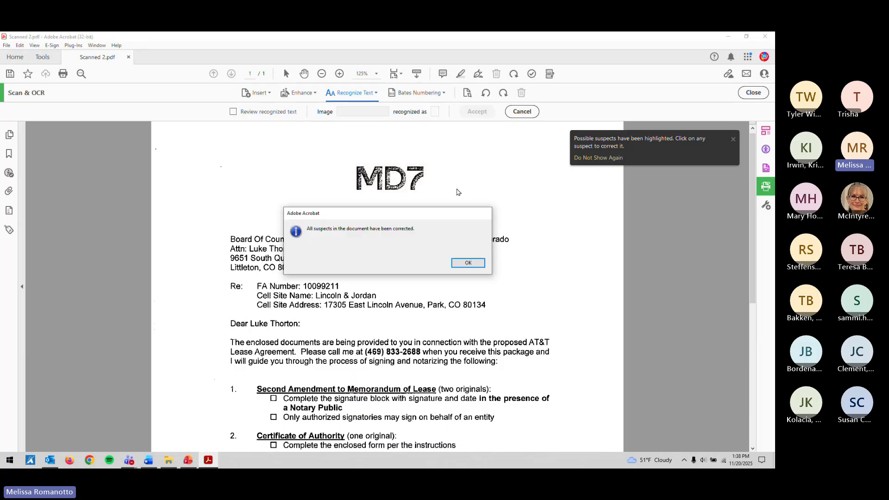
pyautogui.click(465, 265)
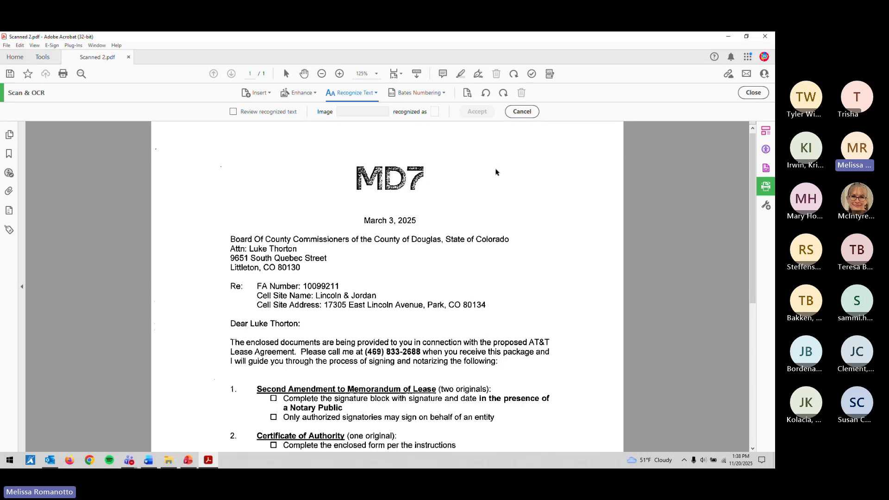
# Step: Toggle between recognized text and the original scan while scrolling to compare them
pyautogui.click(279, 115)
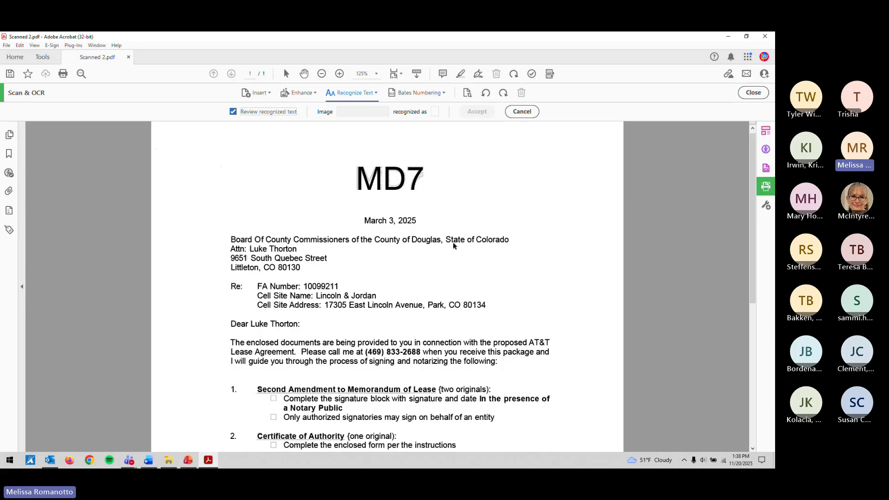
pyautogui.scroll(-1, 454, 246)
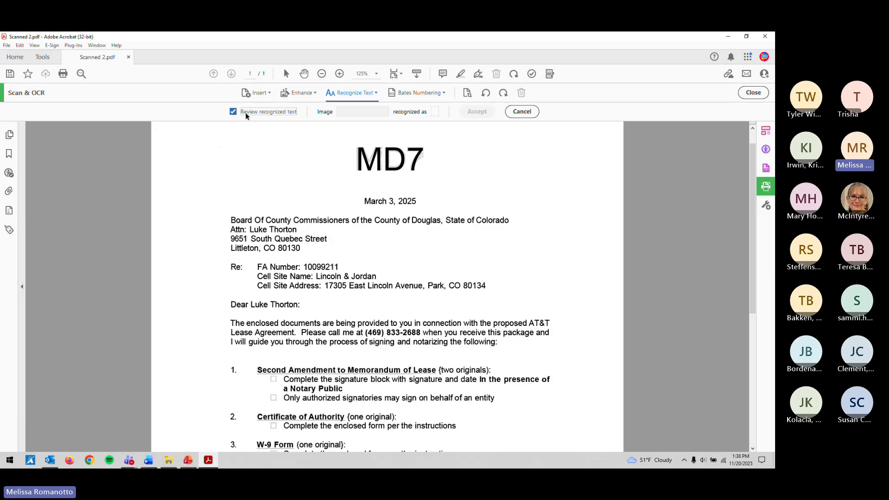
pyautogui.click(247, 113)
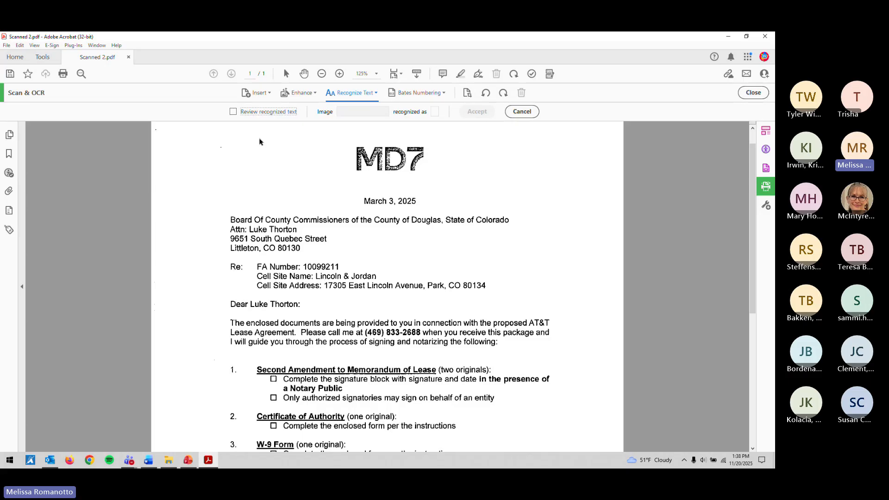
pyautogui.click(262, 114)
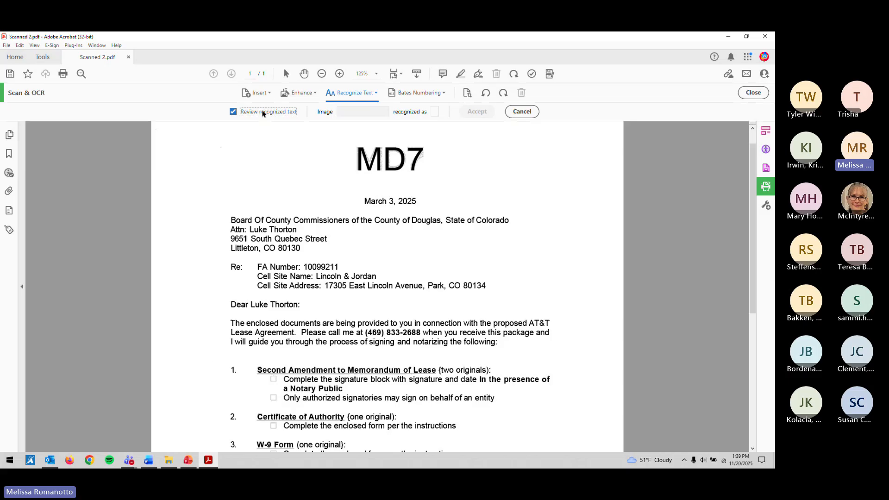
pyautogui.scroll(-3, 370, 248)
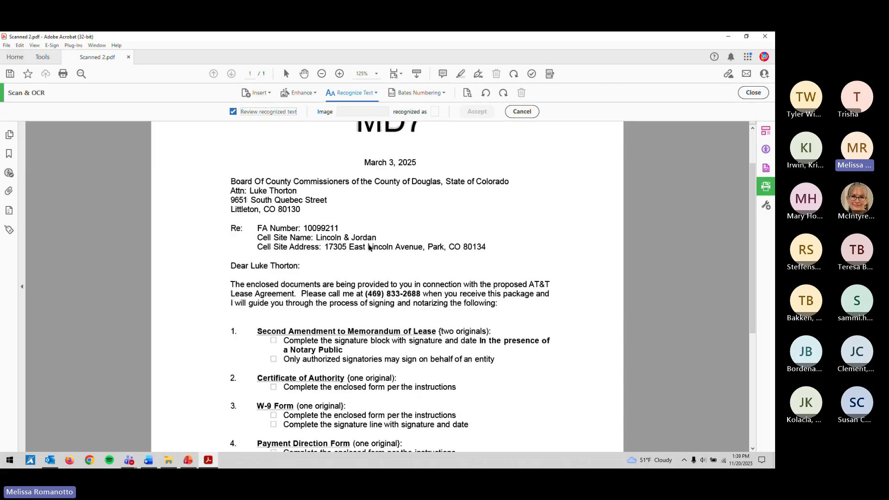
pyautogui.scroll(-2, 370, 247)
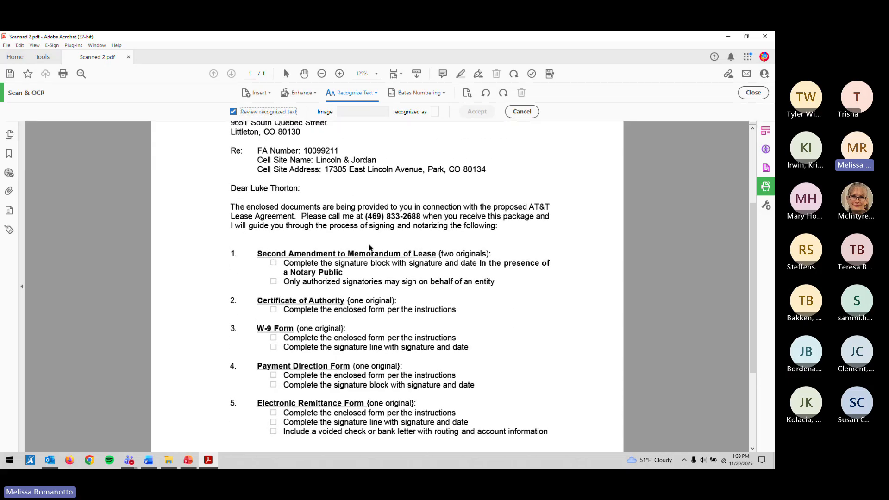
pyautogui.click(245, 114)
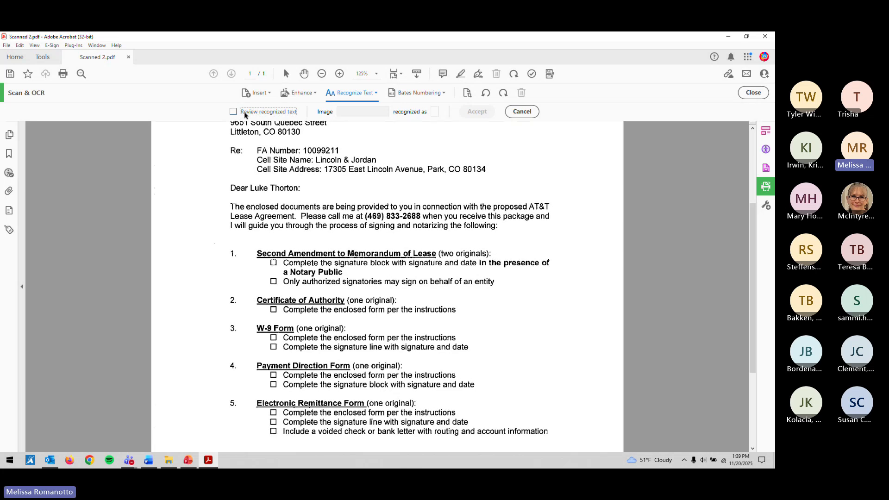
pyautogui.click(246, 113)
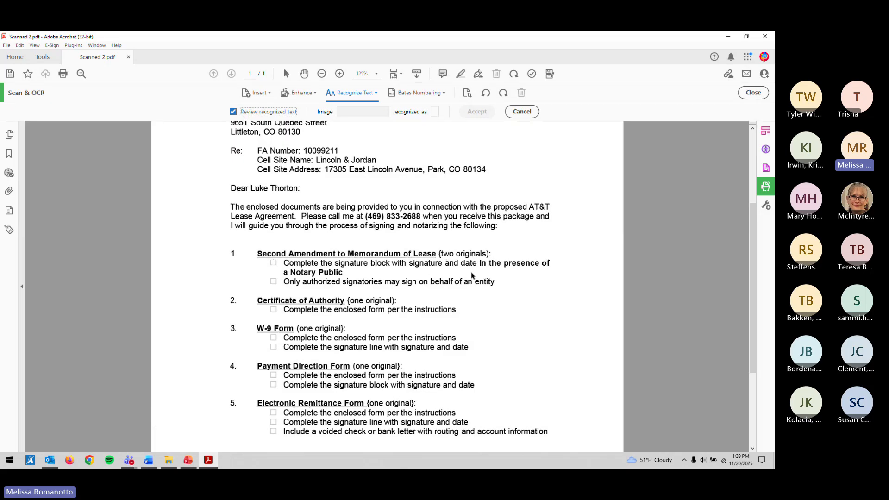
pyautogui.keyDown('ctrl'); pyautogui.scroll(2, 472, 275); pyautogui.keyUp('ctrl')
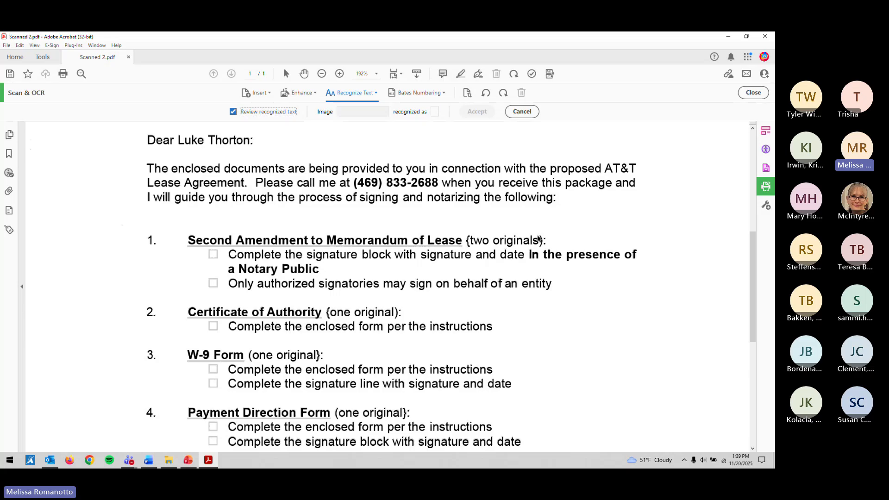
# Step: Step the review through the suspects in list items 1 to 5, starting at '{two'
pyautogui.click(469, 242)
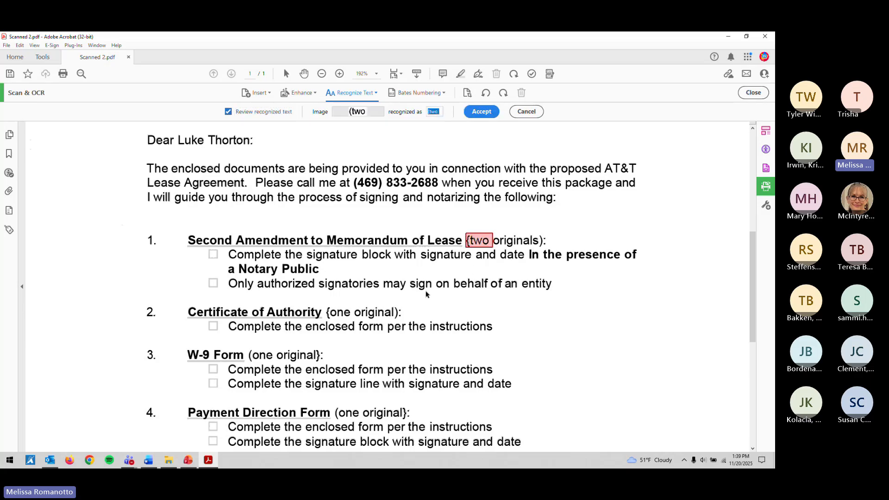
pyautogui.scroll(-2, 426, 294)
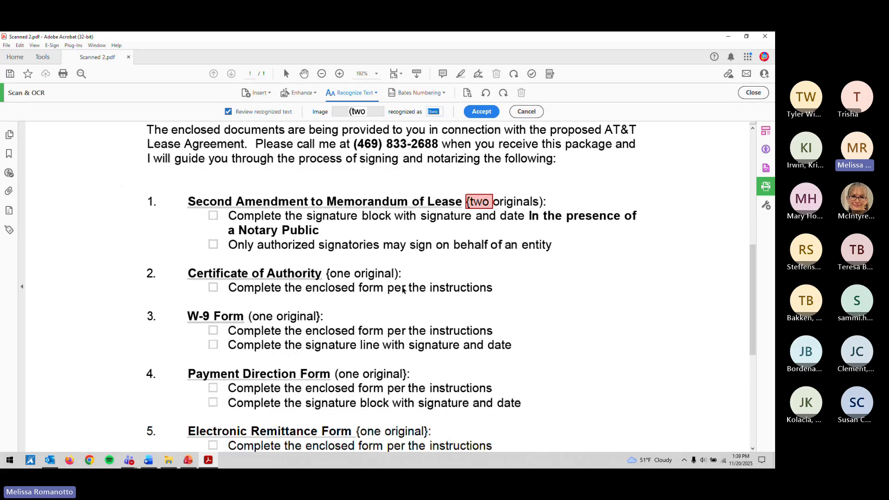
pyautogui.click(328, 276)
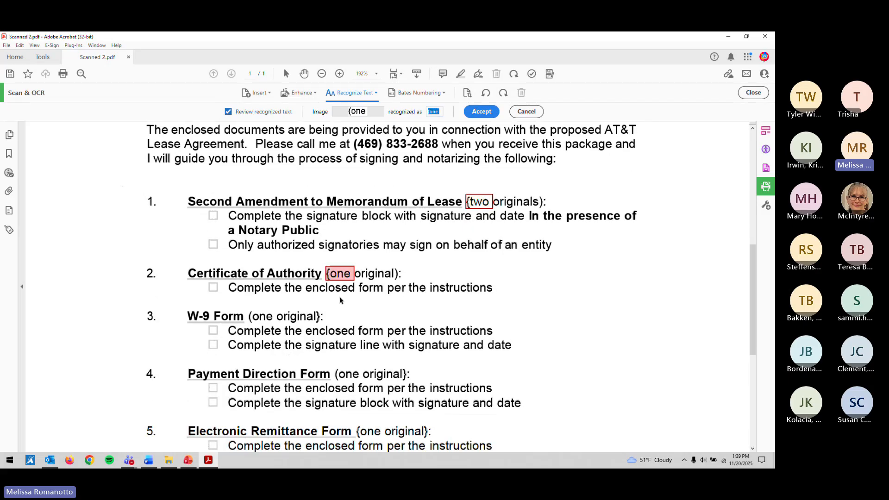
pyautogui.scroll(-1, 341, 300)
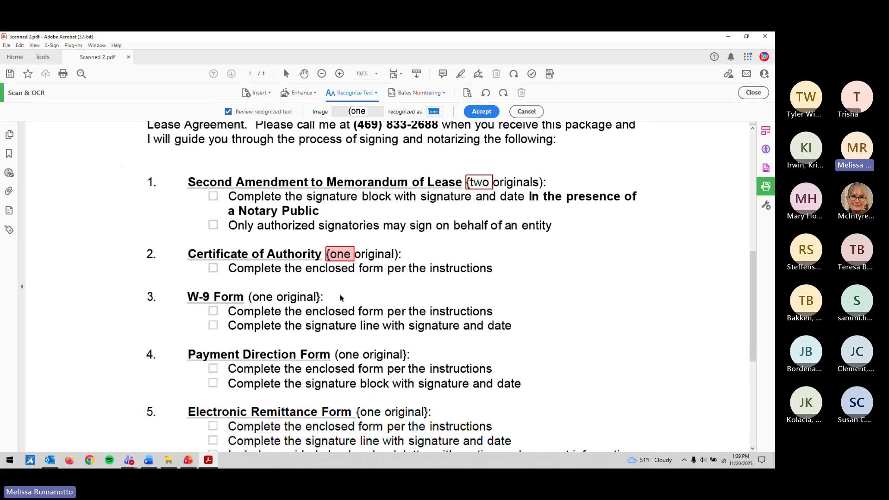
pyautogui.click(317, 299)
pyautogui.scroll(-2, 368, 291)
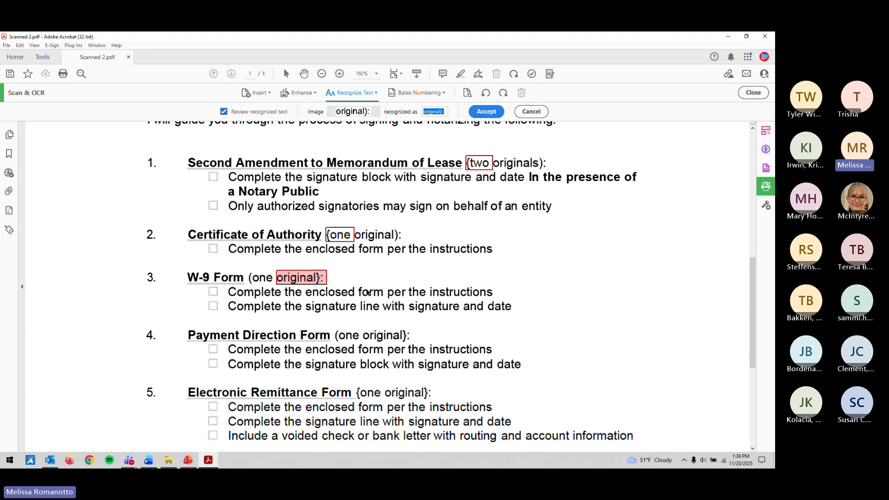
pyautogui.click(398, 315)
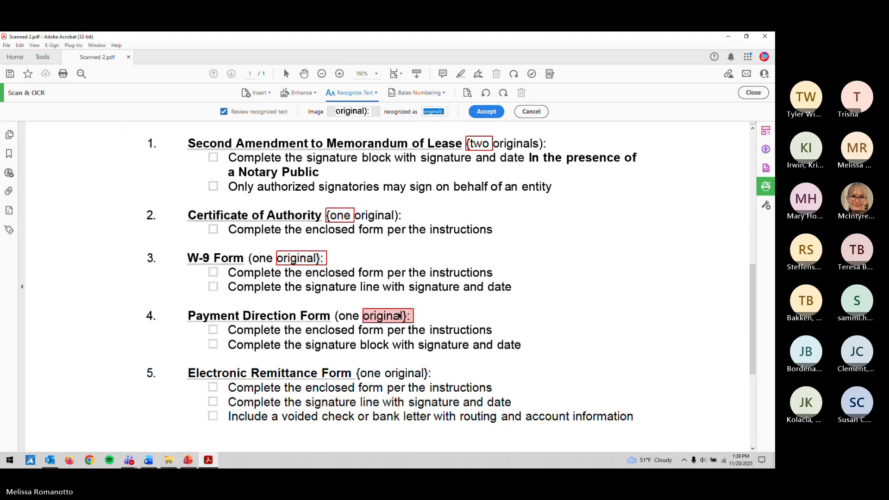
pyautogui.click(374, 377)
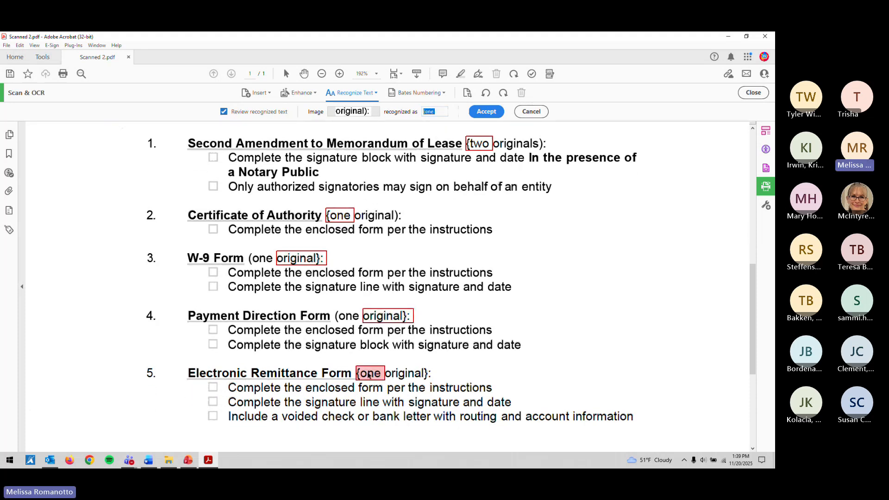
pyautogui.click(413, 377)
pyautogui.scroll(-6, 510, 345)
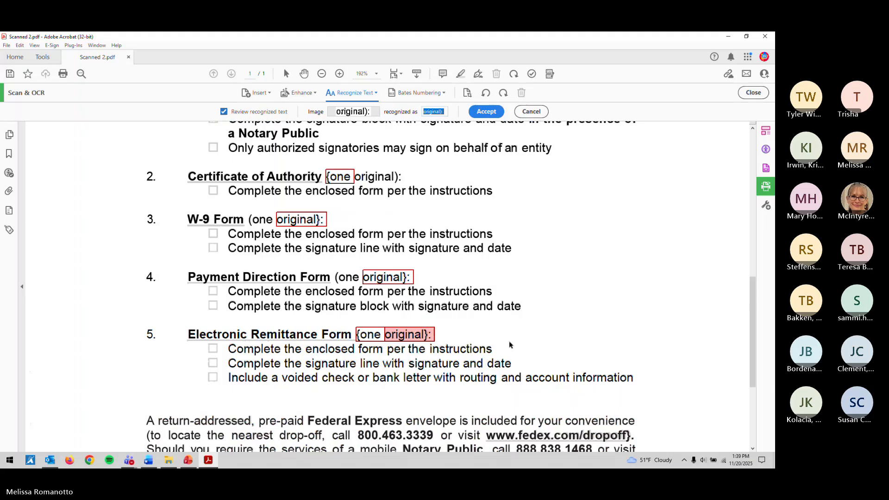
pyautogui.scroll(-2, 510, 345)
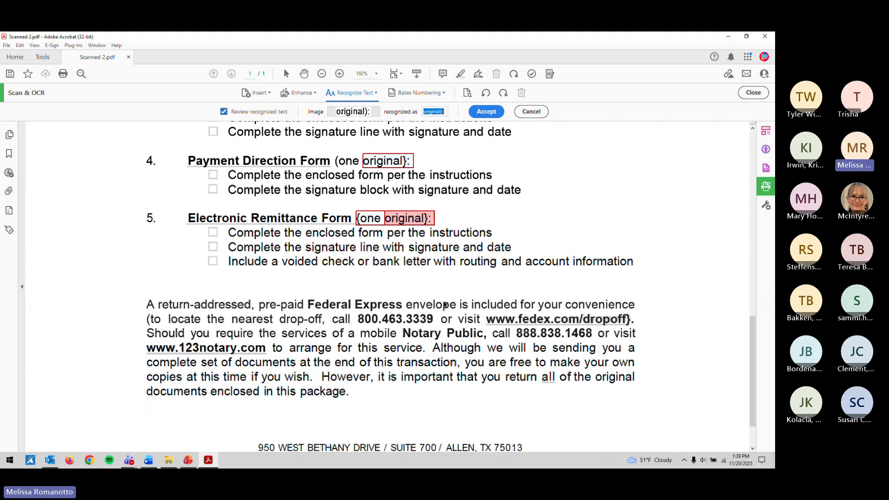
pyautogui.click(240, 114)
pyautogui.click(240, 113)
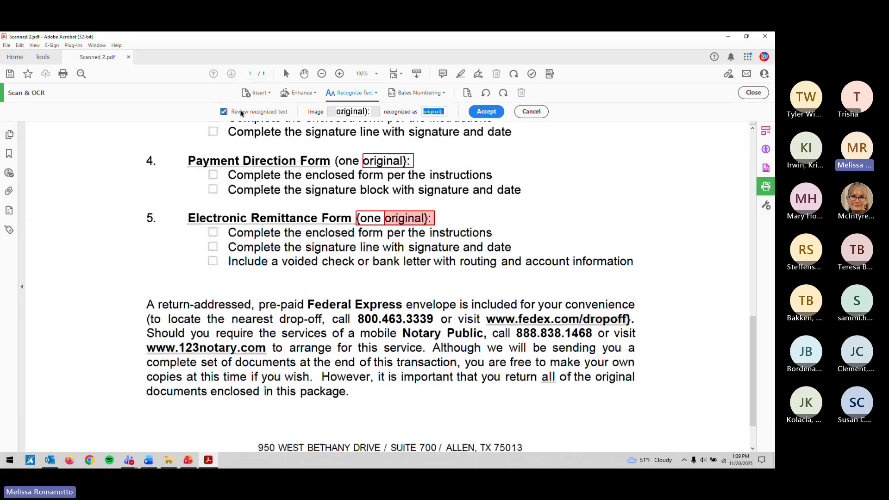
pyautogui.click(240, 114)
pyautogui.click(240, 113)
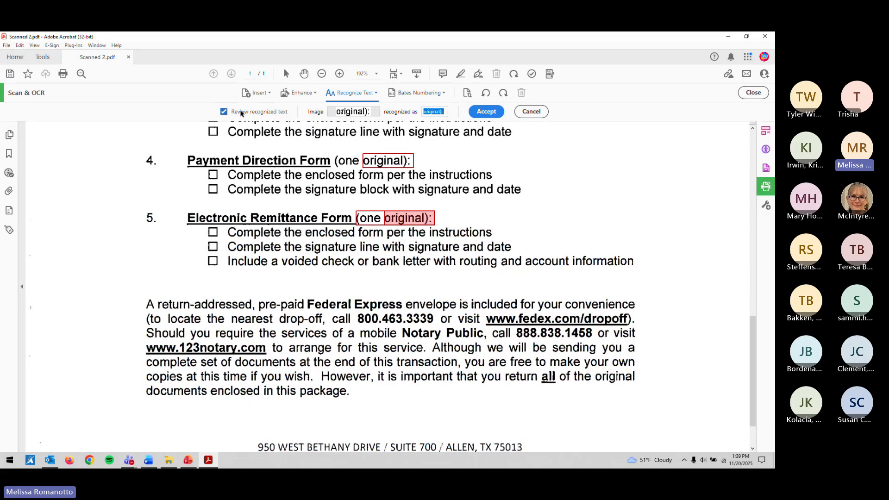
pyautogui.click(629, 324)
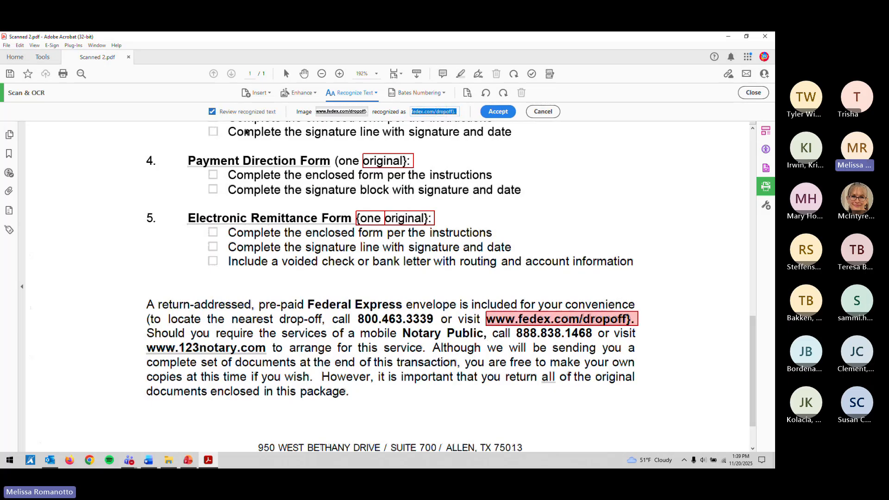
pyautogui.click(227, 114)
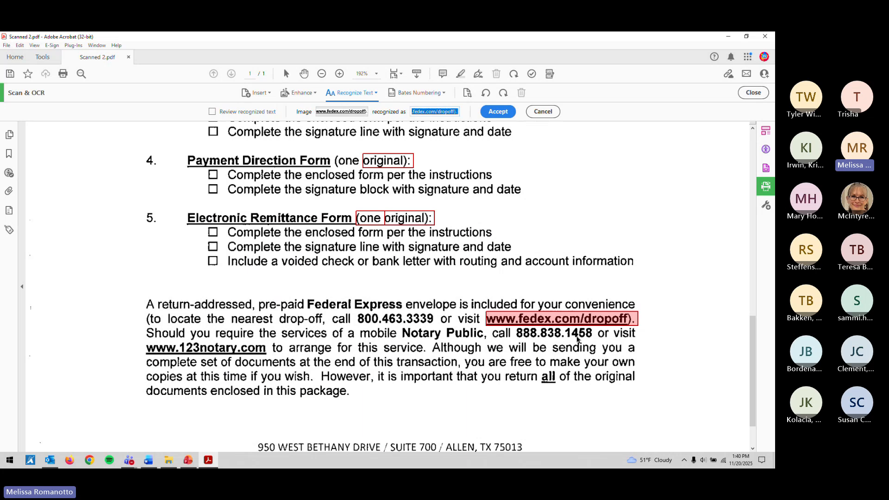
pyautogui.click(266, 113)
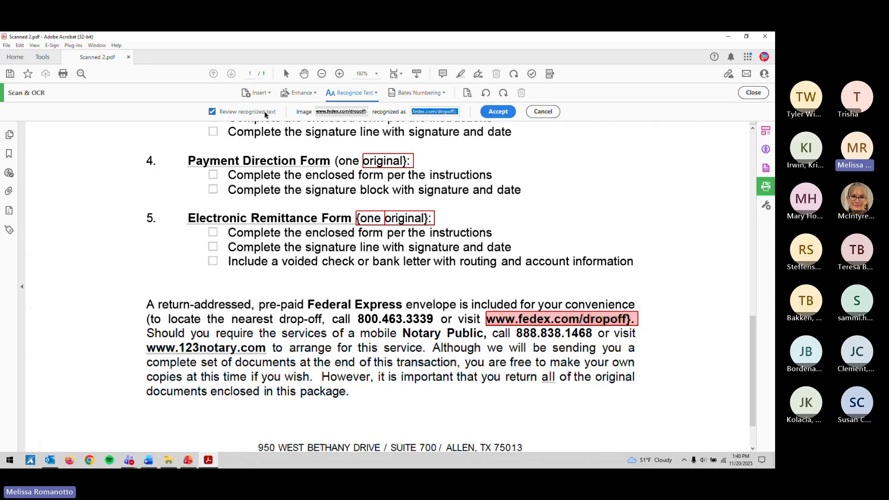
pyautogui.click(577, 336)
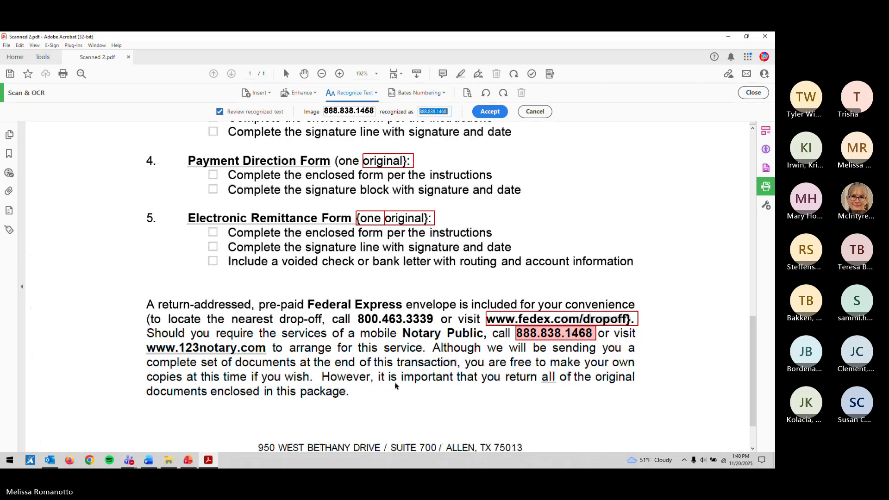
pyautogui.scroll(-2, 396, 386)
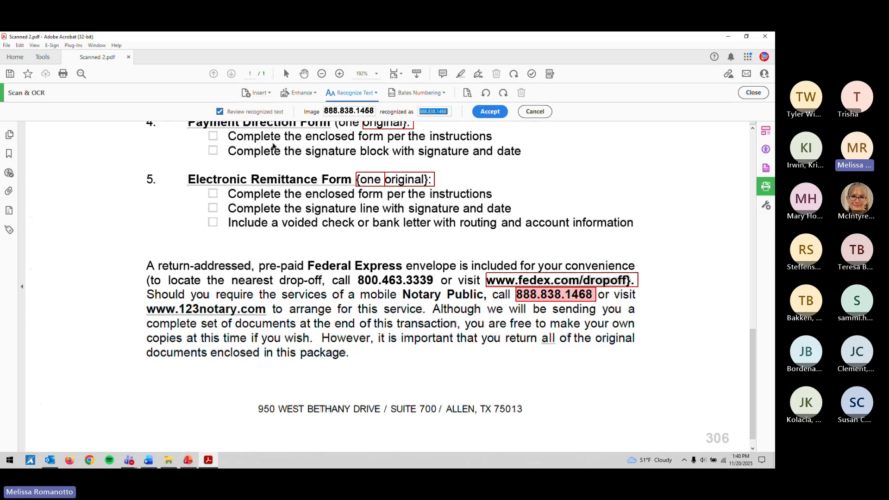
pyautogui.scroll(12, 296, 259)
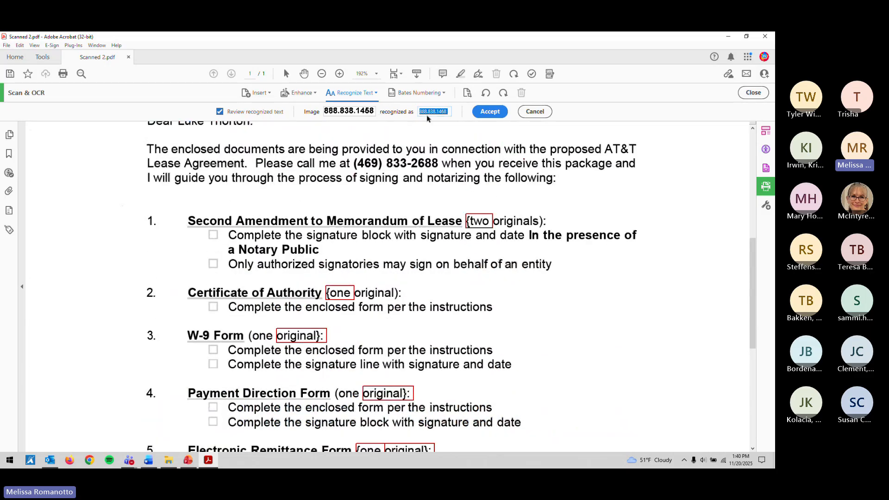
pyautogui.click(441, 112)
pyautogui.click(492, 114)
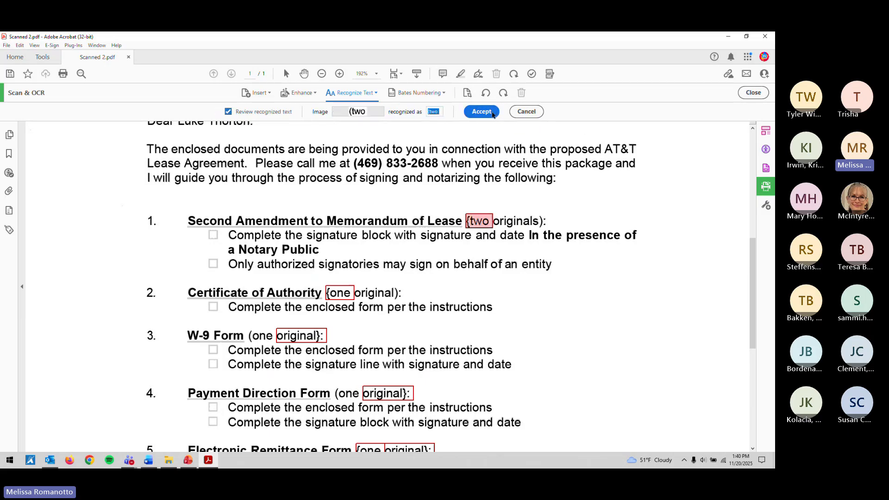
pyautogui.press('Left')
pyautogui.press('Right')
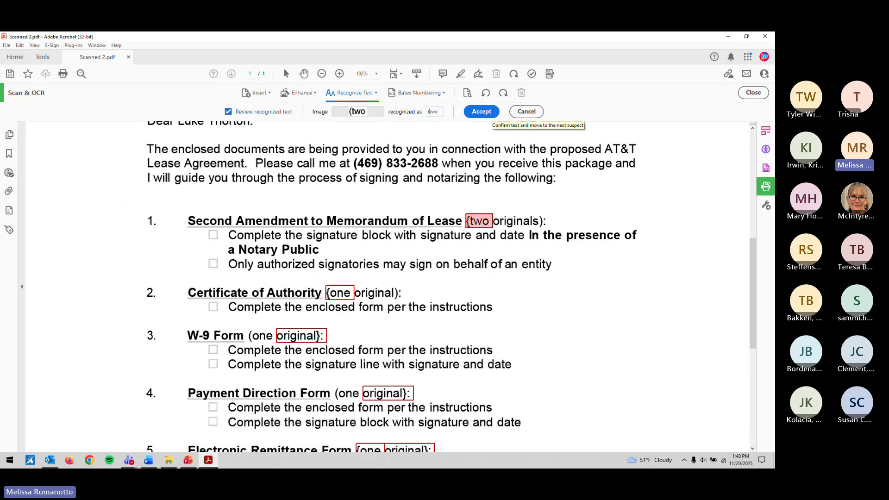
pyautogui.click(491, 113)
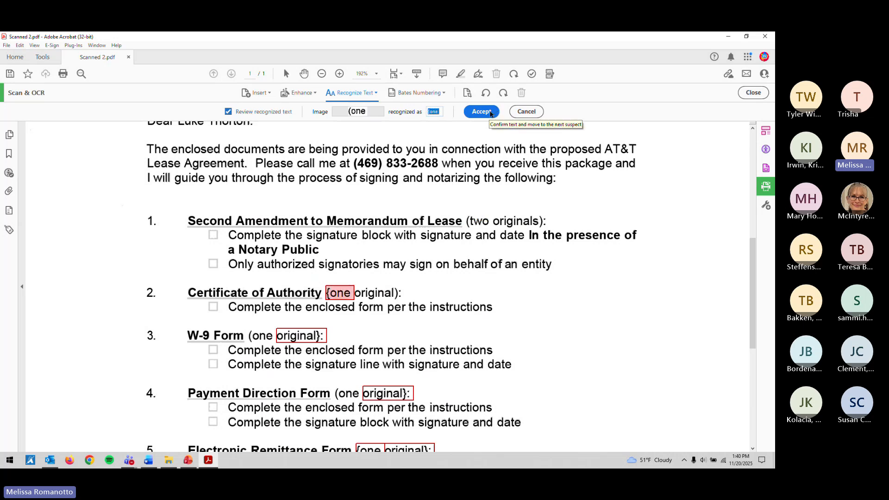
# Step: Replace braces with parentheses in item 2's '(one' and items 3 and 4's 'original):'
pyautogui.press('Left')
pyautogui.press('Delete')
pyautogui.write('(')
pyautogui.click(490, 115)
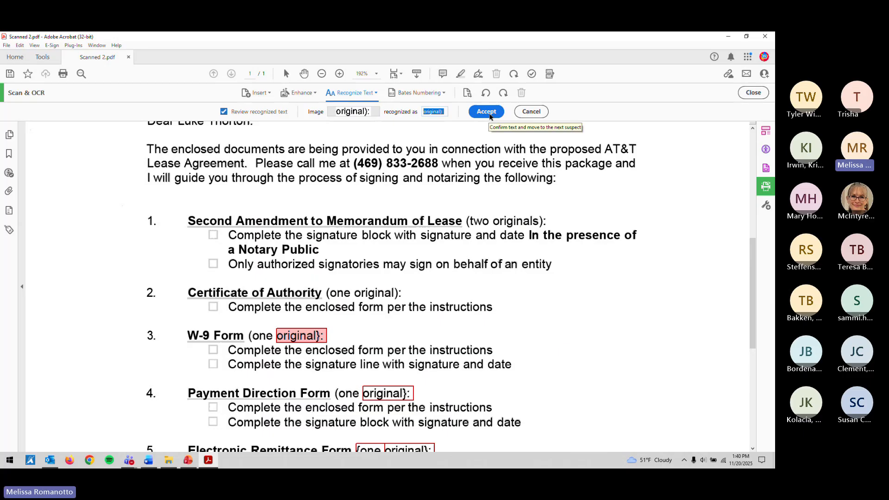
pyautogui.press('BackSpace')
pyautogui.write(')')
pyautogui.click(490, 115)
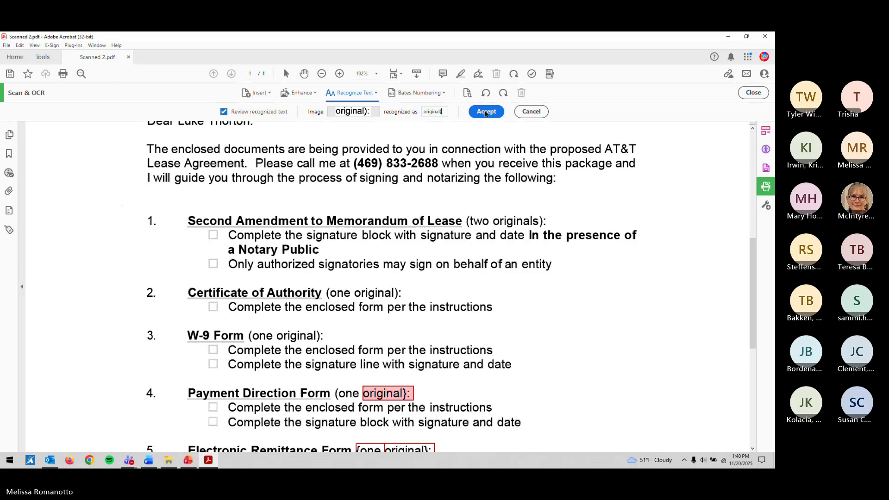
pyautogui.write(')')
pyautogui.click(485, 114)
# Step: Correct item 5's suspects to '(one' and 'original):'
pyautogui.click(430, 112)
pyautogui.press('BackSpace')
pyautogui.write('(')
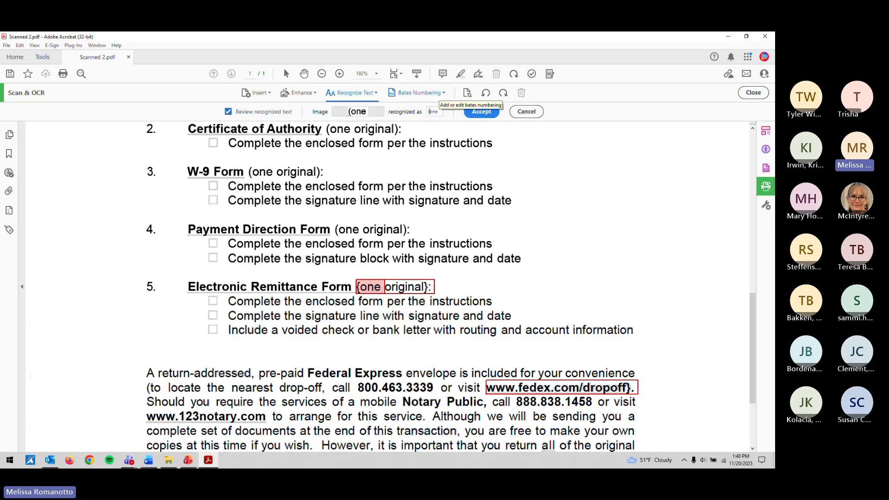
pyautogui.click(477, 115)
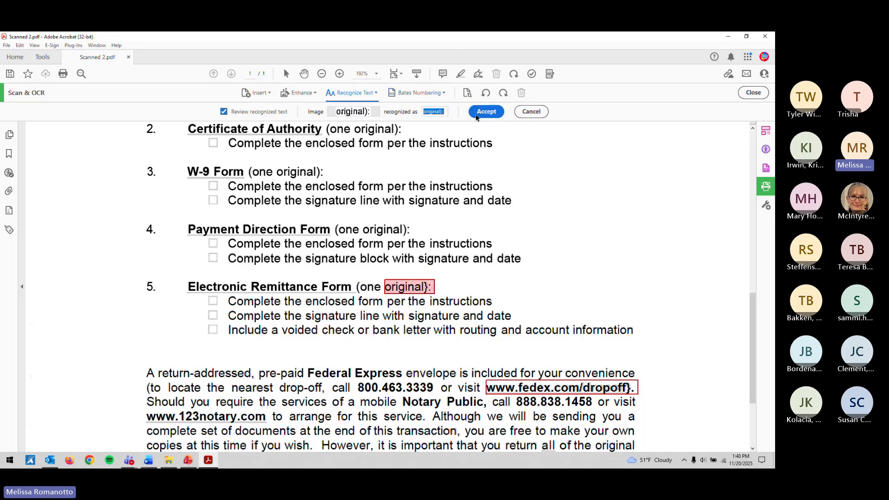
pyautogui.press('Right')
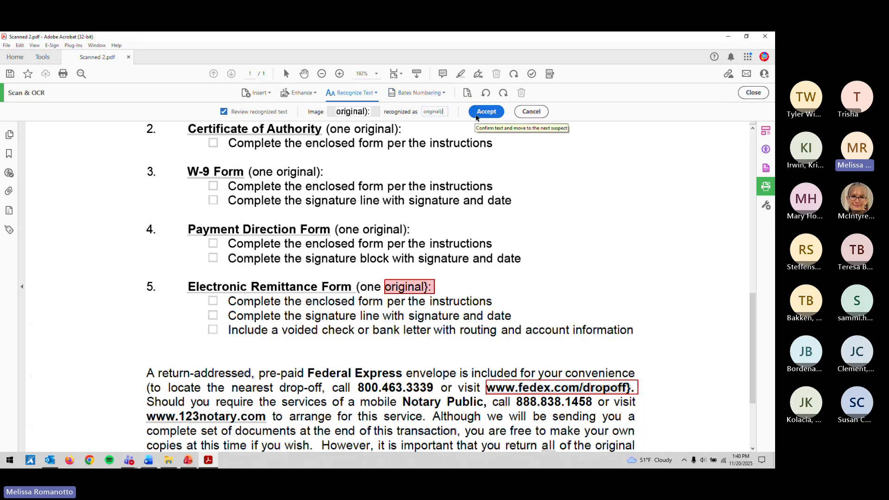
pyautogui.write(')')
pyautogui.click(494, 115)
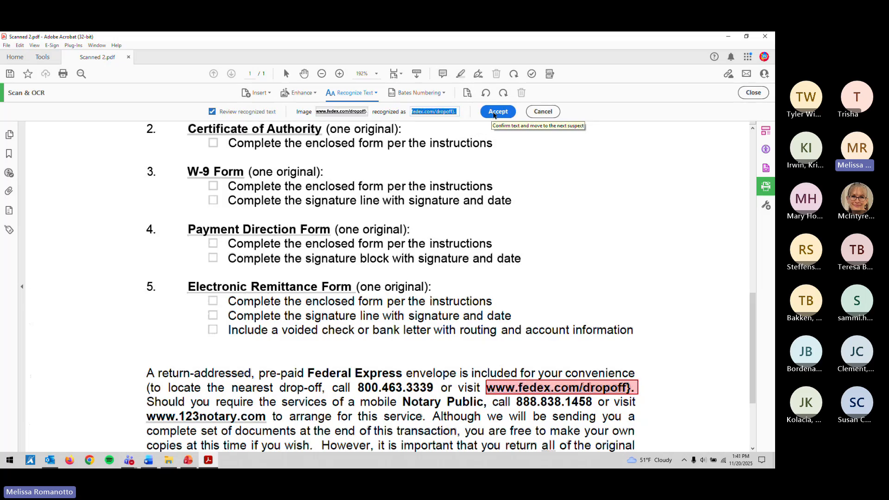
# Step: Remove the stray character from the fedex web address and accept it, finishing the review
pyautogui.press('Right')
pyautogui.press('BackSpace')
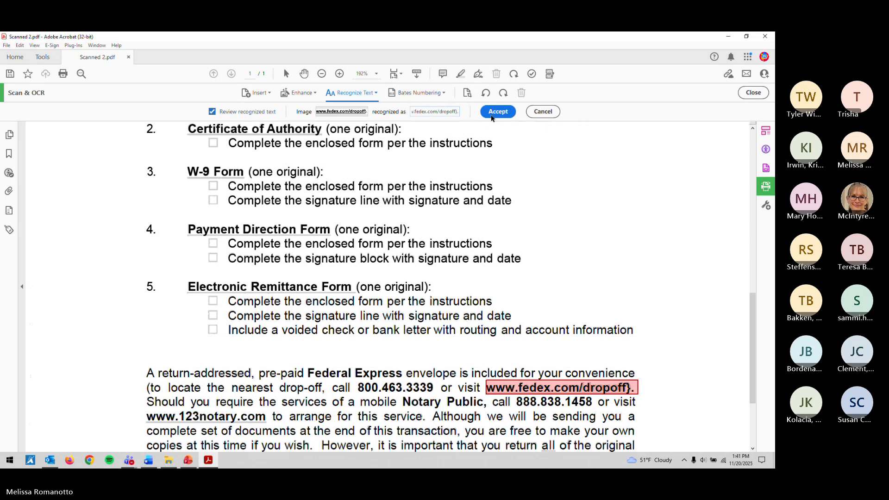
pyautogui.click(492, 116)
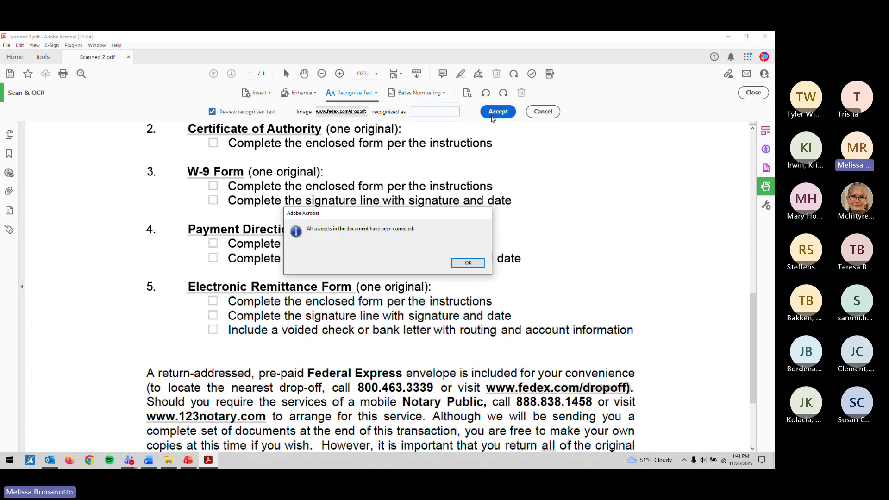
pyautogui.click(471, 262)
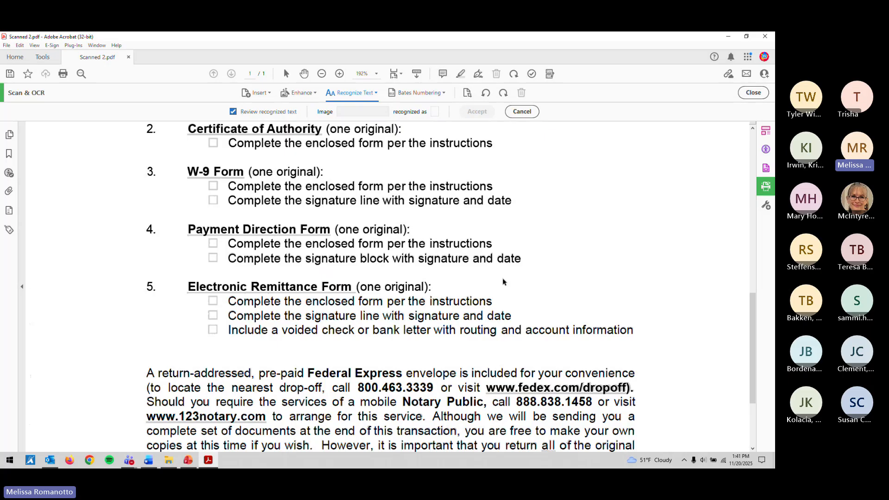
# Step: Leave the Scan & OCR tools and save the corrected document
pyautogui.scroll(-4, 503, 282)
pyautogui.scroll(-1, 503, 281)
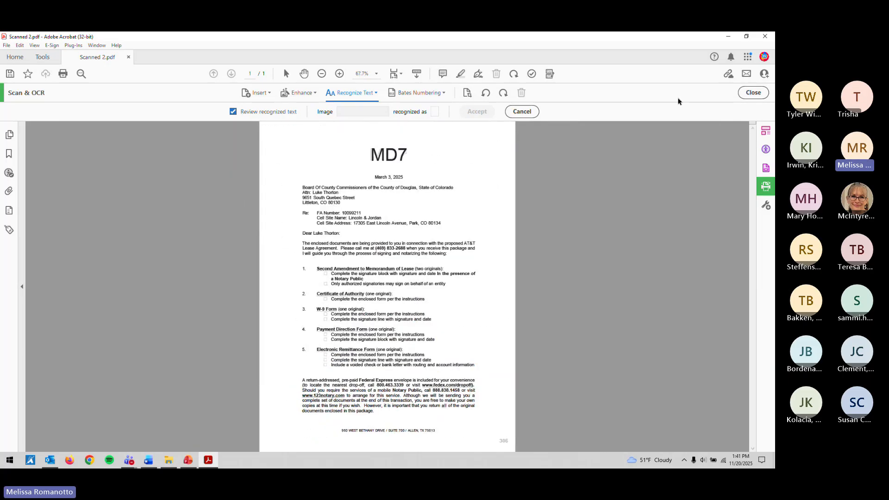
pyautogui.click(754, 92)
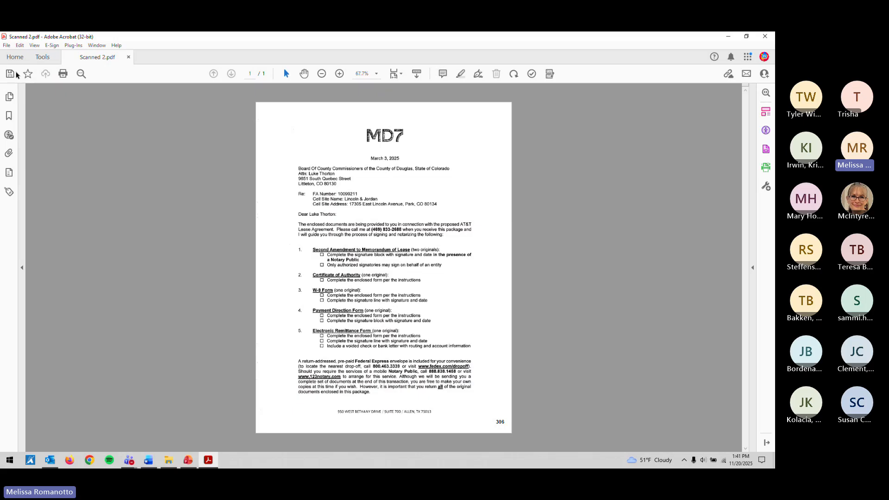
pyautogui.click(16, 74)
# Step: Select the failed Tagged PDF check and show the empty tag tree
pyautogui.click(531, 74)
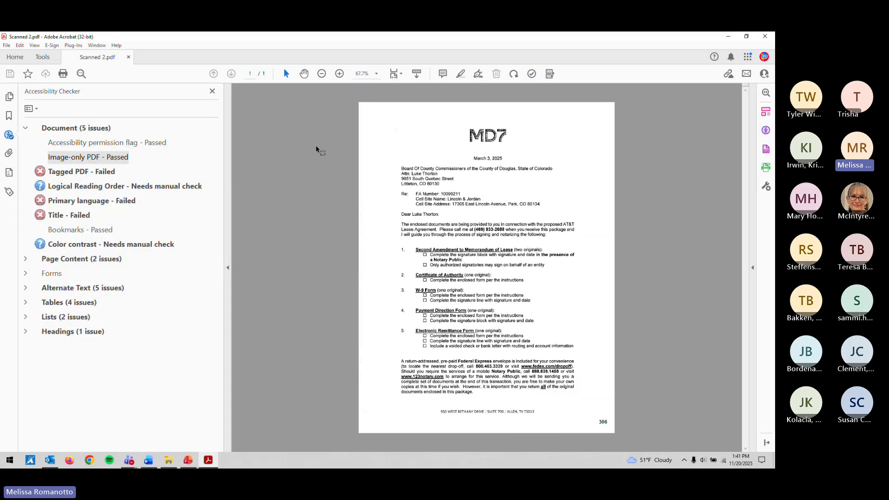
pyautogui.click(101, 176)
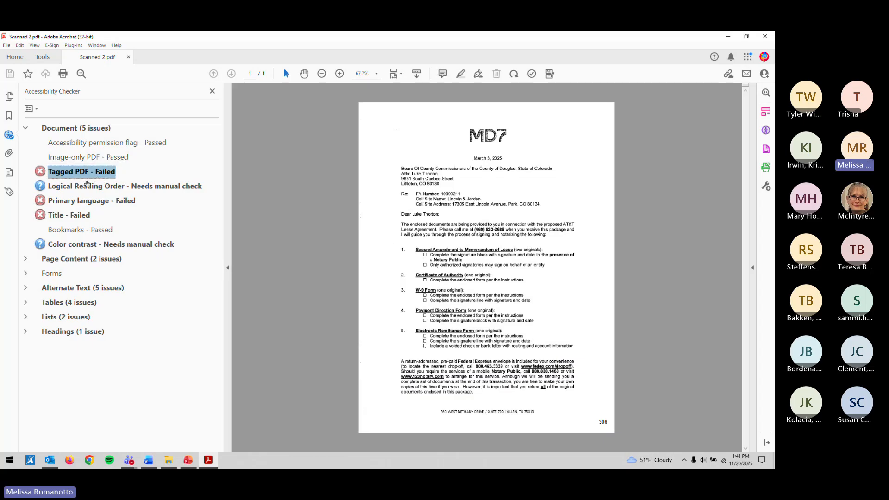
pyautogui.click(10, 192)
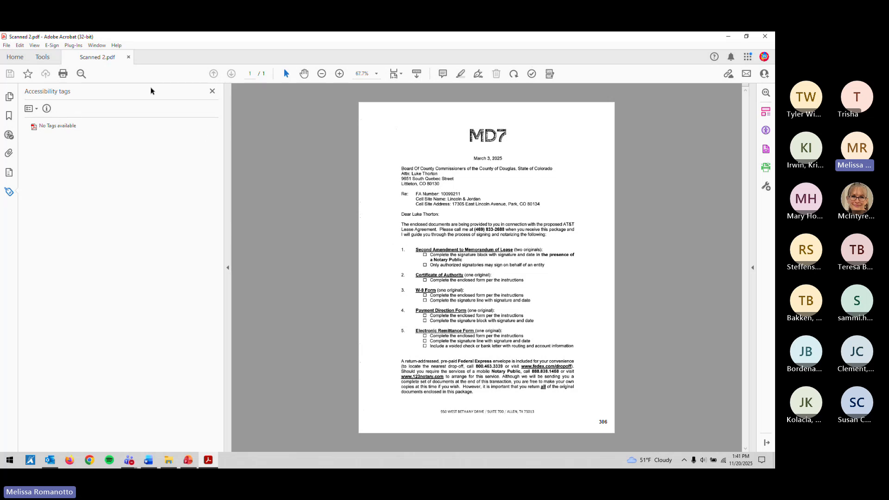
# Step: Close the Tags panel and launch Autotag Document from the Accessibility tools
pyautogui.click(213, 92)
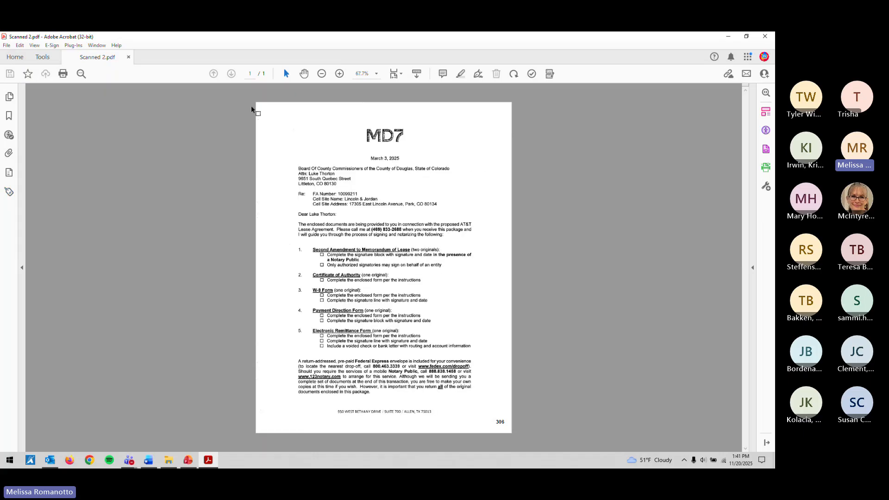
pyautogui.click(766, 129)
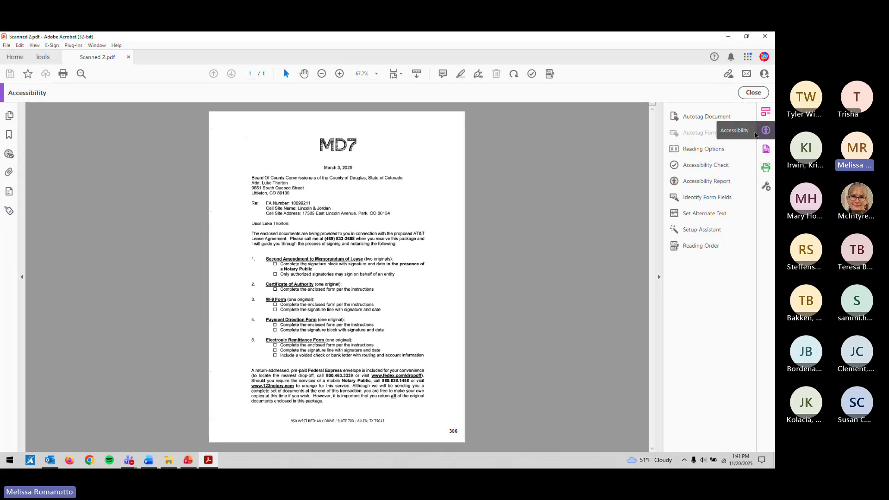
pyautogui.click(711, 119)
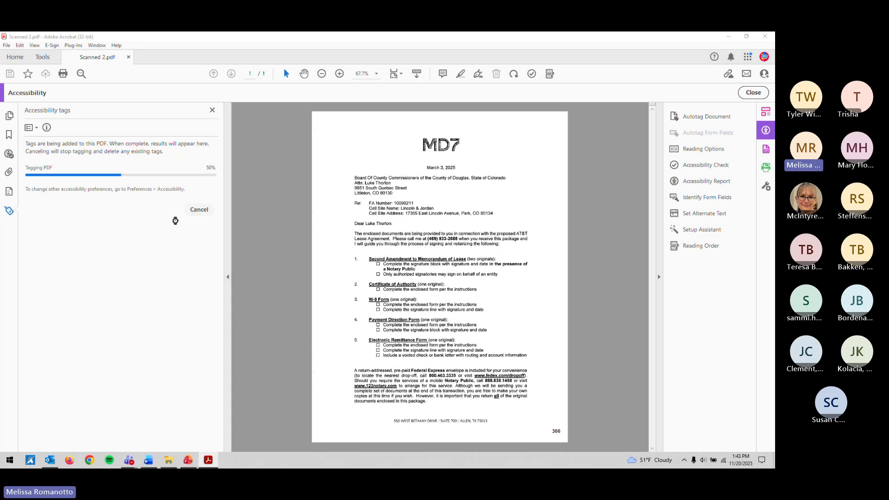
# Step: Cancel the stalled tagging, restart Acrobat on Scanned 2.pdf, and bring up the Accessibility tools
pyautogui.click(194, 211)
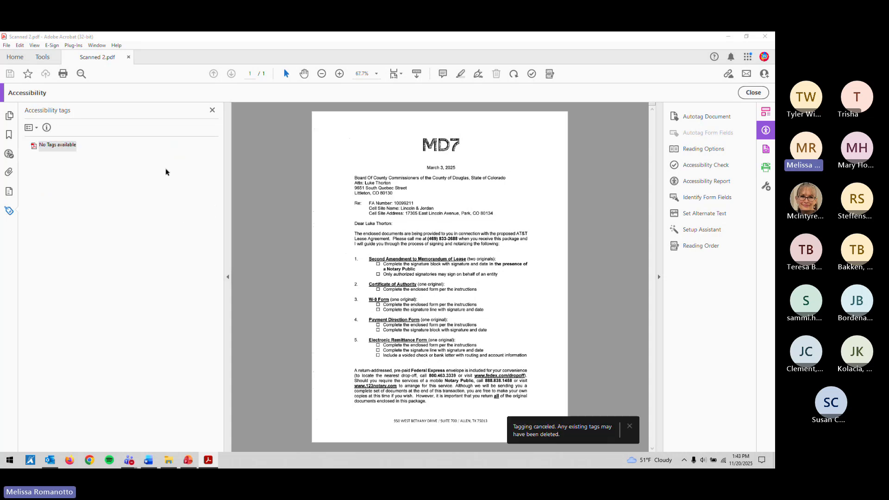
pyautogui.click(765, 36)
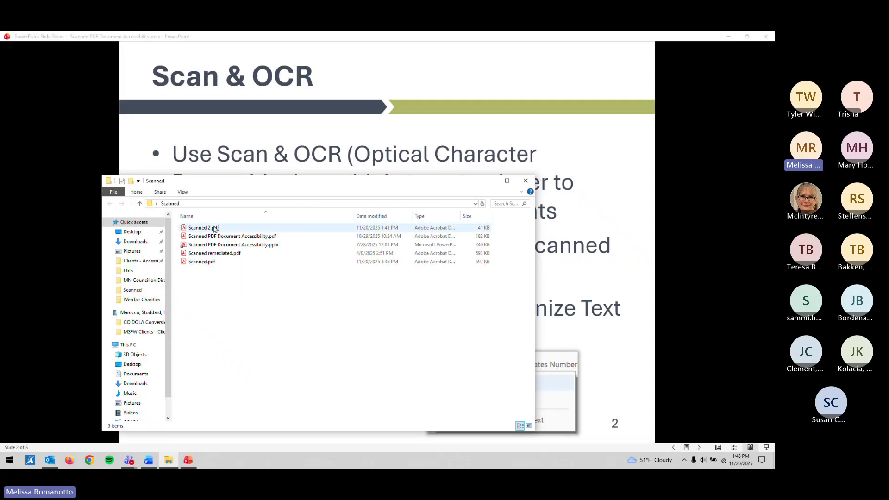
pyautogui.click(216, 228)
pyautogui.doubleClick(215, 228)
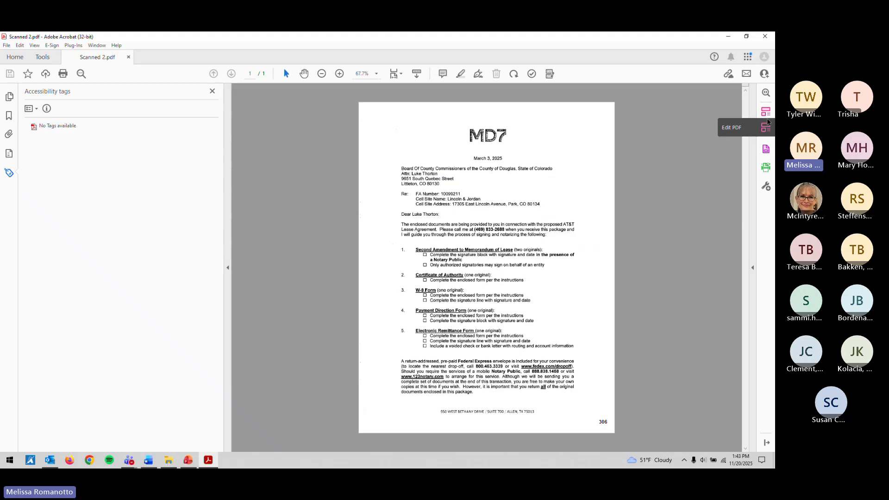
pyautogui.click(766, 131)
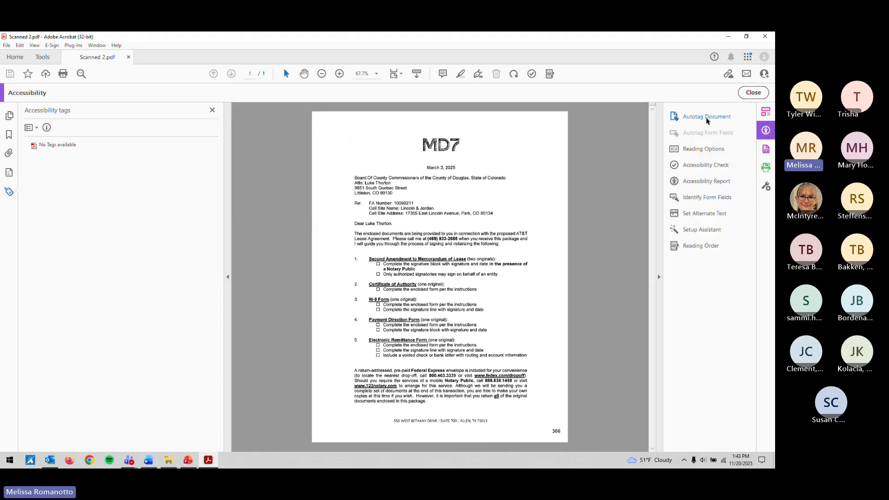
# Step: Autotag the letter, then expand Sect, P and StyleSpan to find only the 306 page number
pyautogui.click(707, 116)
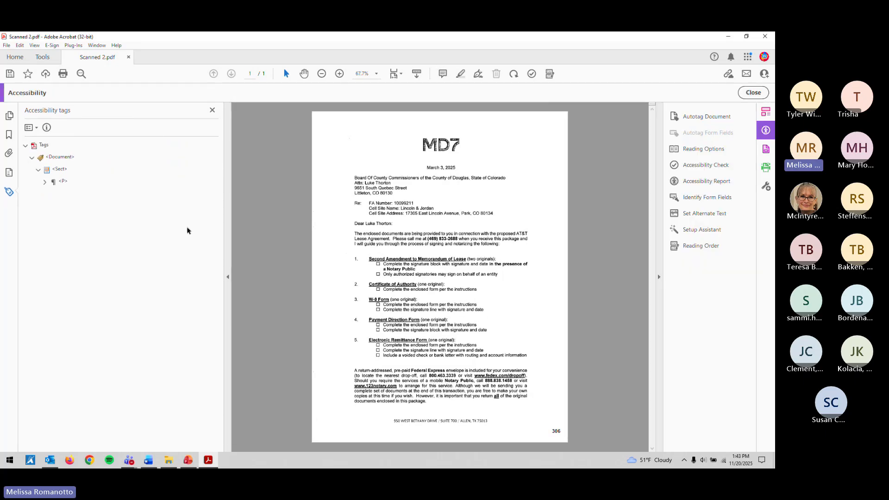
pyautogui.click(64, 182)
pyautogui.click(63, 172)
pyautogui.click(45, 182)
pyautogui.click(51, 194)
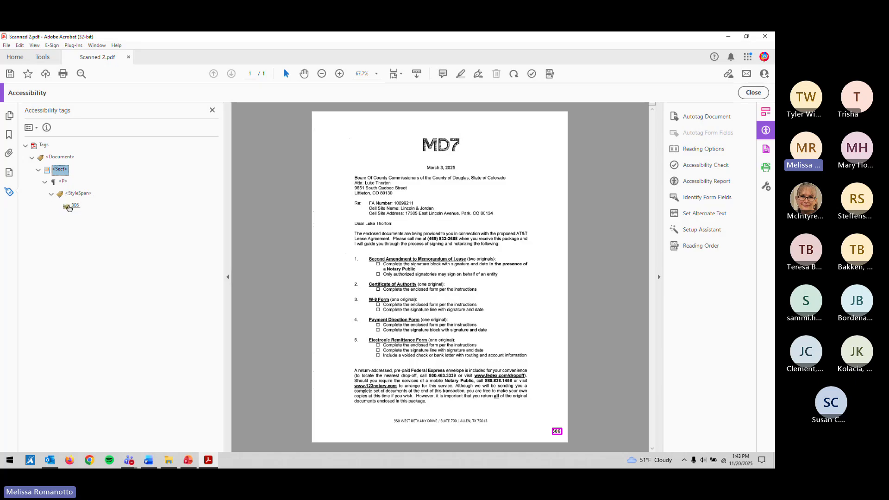
pyautogui.click(69, 206)
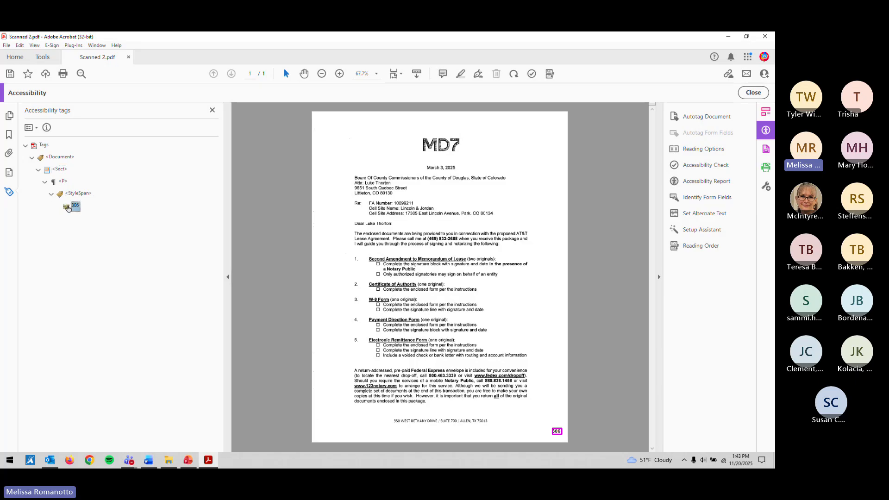
# Step: Re-run Autotag document from the Tags root's context menu and confirm updating the existing tags
pyautogui.rightClick(45, 146)
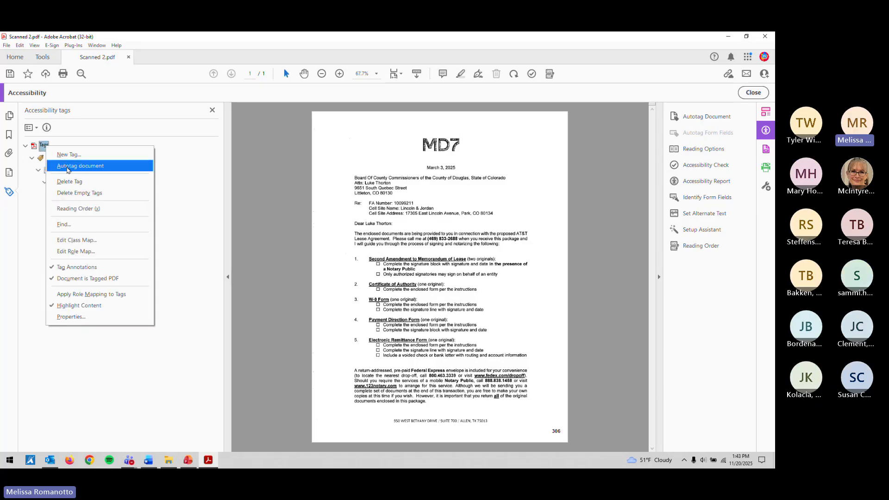
pyautogui.click(68, 167)
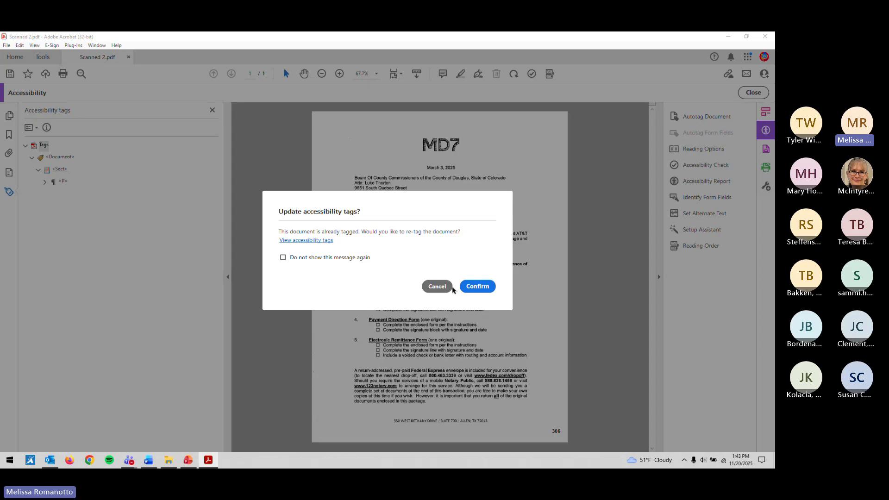
pyautogui.click(468, 286)
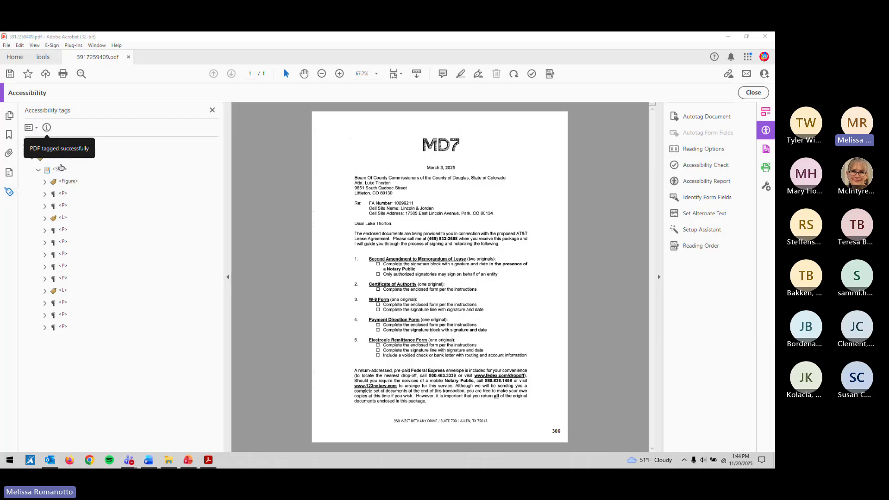
# Step: Step through the Figure, date, address and salutation tags at the top of the tree
pyautogui.click(70, 182)
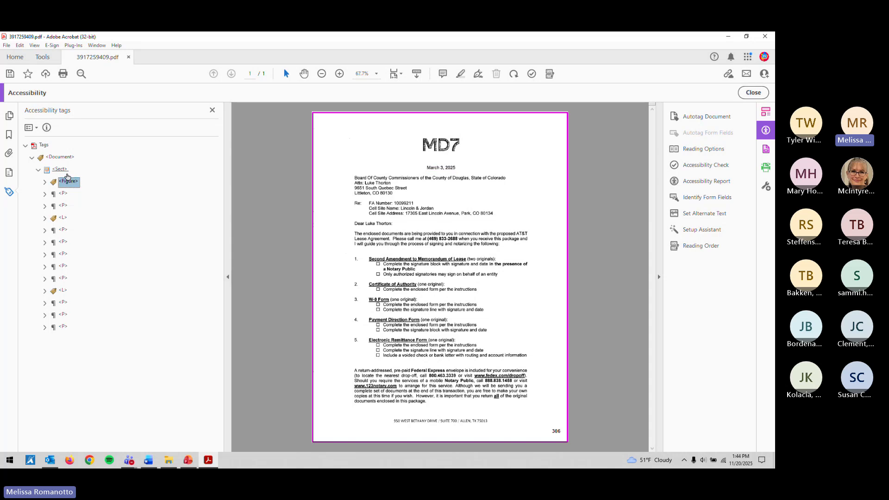
pyautogui.press('Down')
pyautogui.press('Down')
pyautogui.press('Down')
pyautogui.press('Down')
pyautogui.press('Down')
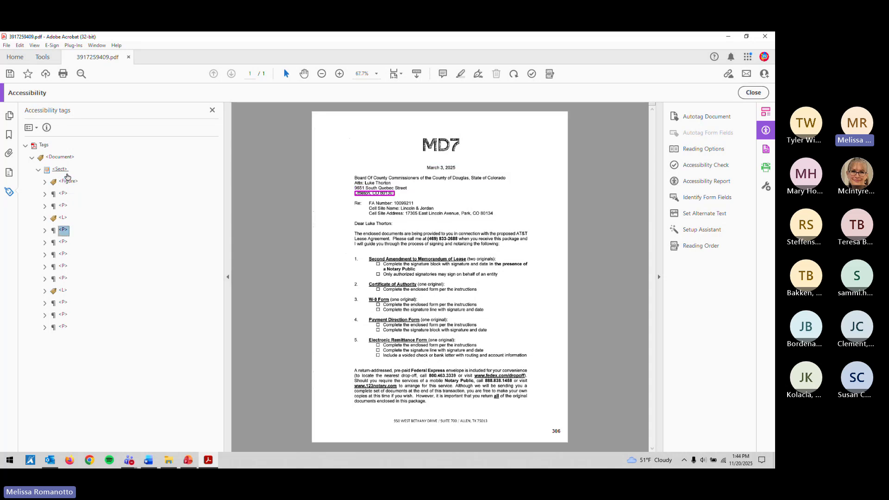
pyautogui.press('Down')
pyautogui.press('Down')
pyautogui.press('Down')
pyautogui.press('Down')
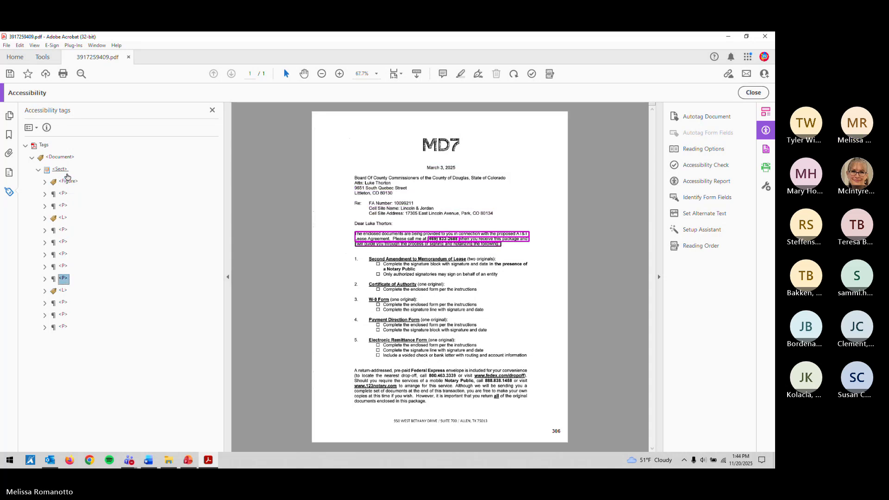
pyautogui.press('Down')
pyautogui.press('Up')
pyautogui.press('Up')
pyautogui.press('Up')
pyautogui.press('Up')
pyautogui.press('Up')
pyautogui.press('Up')
pyautogui.press('Up')
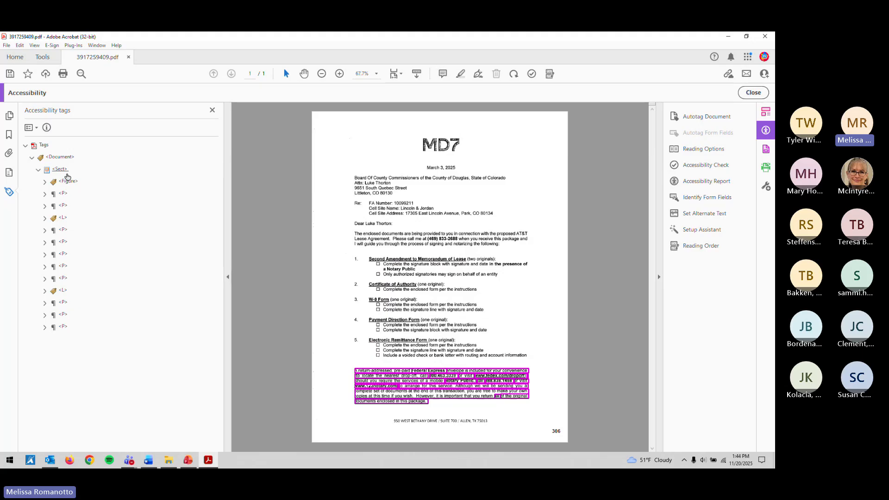
pyautogui.press('Up')
pyautogui.press('Up')
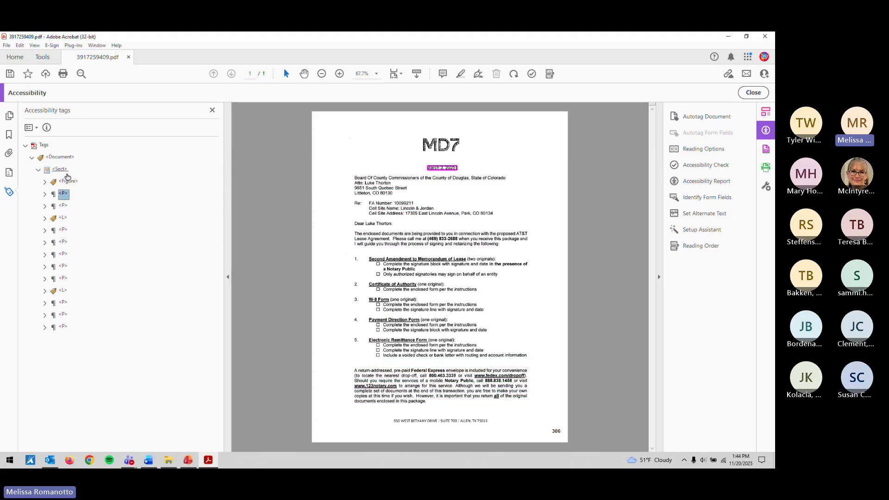
pyautogui.press('Up')
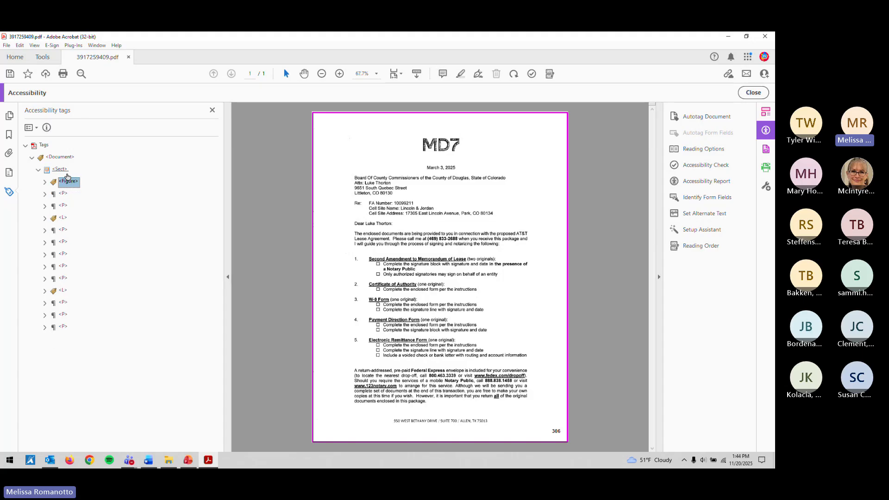
pyautogui.press('Down')
pyautogui.press('Down')
pyautogui.press('Down')
pyautogui.press('Down')
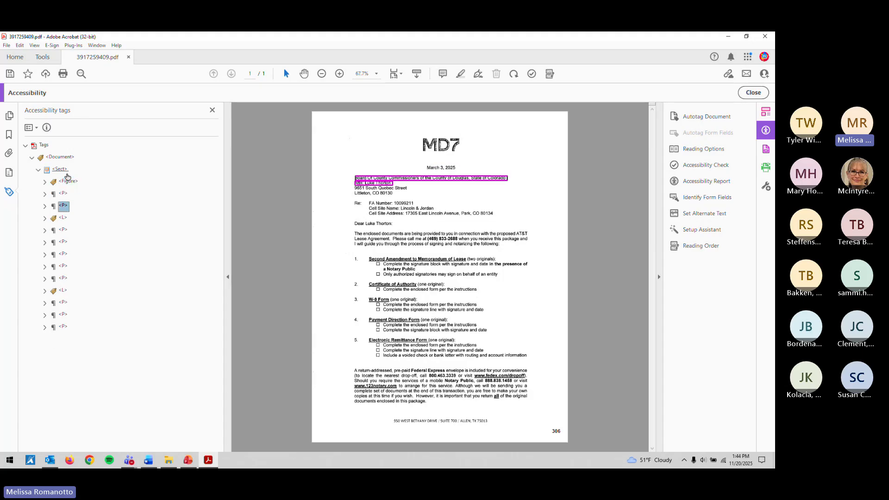
pyautogui.press('Down')
pyautogui.press('Down')
pyautogui.press('Down')
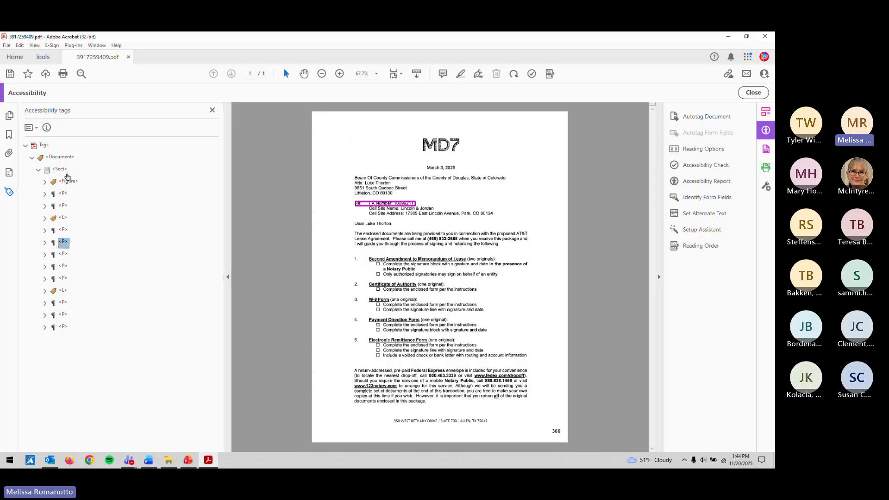
# Step: Expand the numbered L list to inspect its LI items, then continue to the closing and footer paragraphs
pyautogui.press('Down')
pyautogui.press('Down')
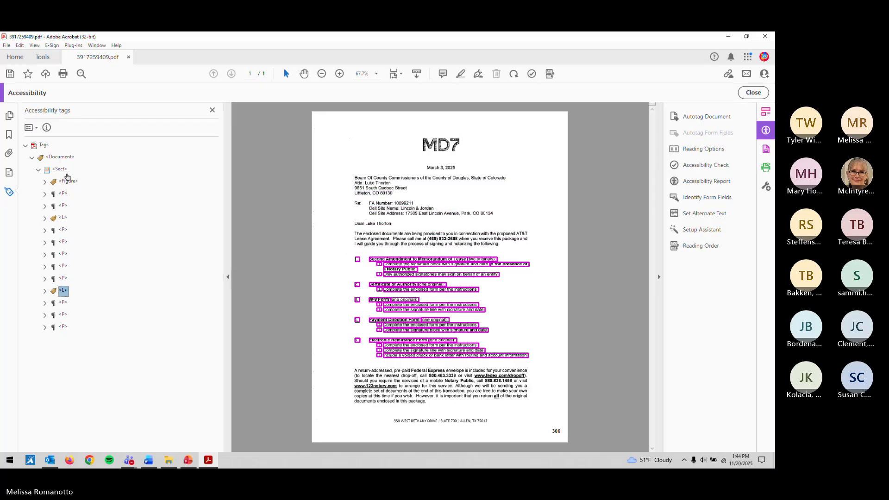
pyautogui.press('Right')
pyautogui.press('Down')
pyautogui.press('Down')
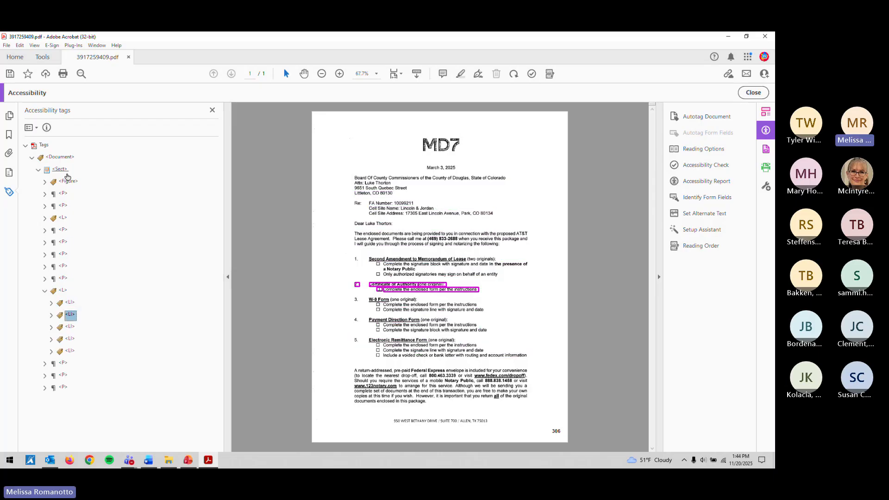
pyautogui.press('Up')
pyautogui.press('Right')
pyautogui.press('Down')
pyautogui.press('Down')
pyautogui.press('Right')
pyautogui.press('Down')
pyautogui.press('Down')
pyautogui.press('Right')
pyautogui.press('Down')
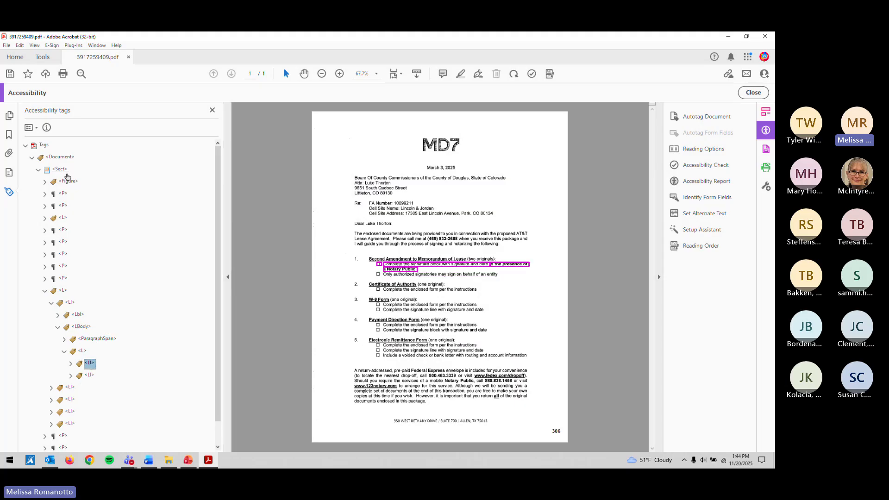
pyautogui.press('Down')
pyautogui.press('Left')
pyautogui.press('Left')
pyautogui.press('Left')
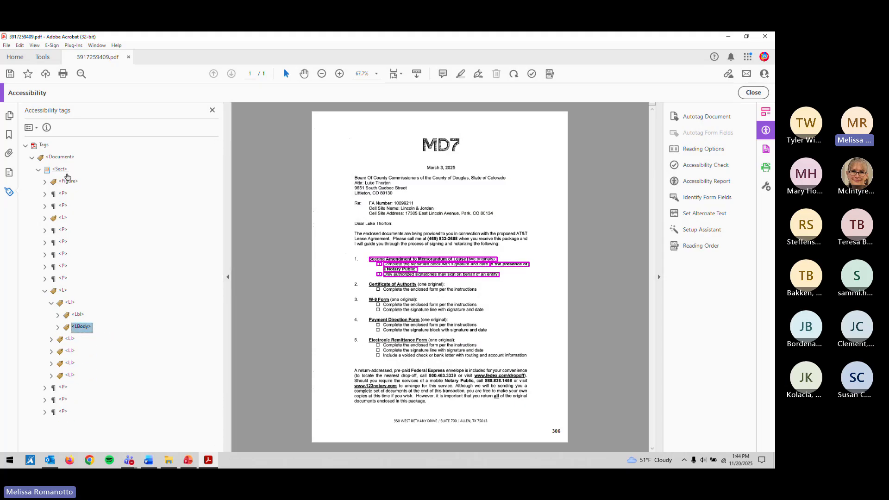
pyautogui.press('Left')
pyautogui.press('Left')
pyautogui.press('Left')
pyautogui.press('Down')
pyautogui.press('Down')
pyautogui.press('Down')
pyautogui.press('Down')
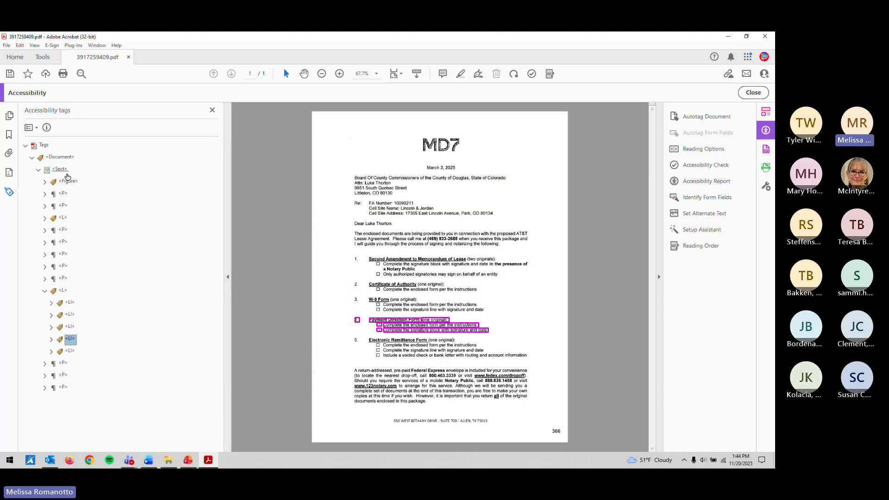
pyautogui.press('Left')
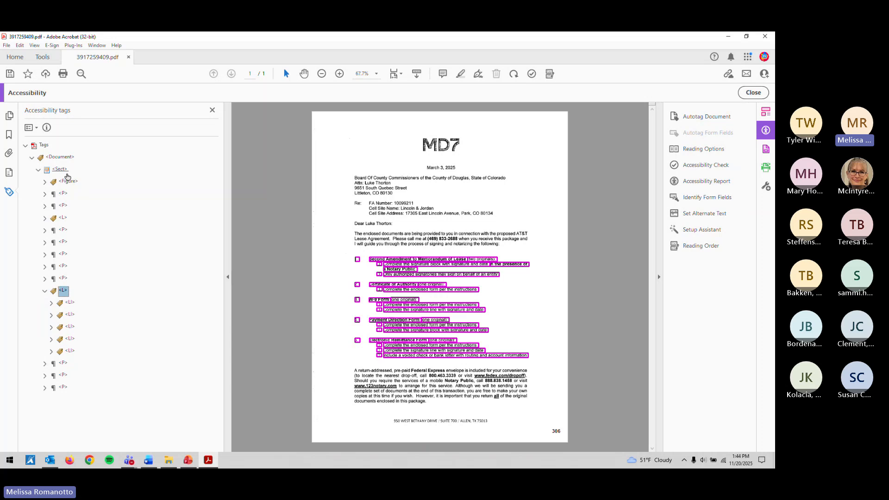
pyautogui.press('Left')
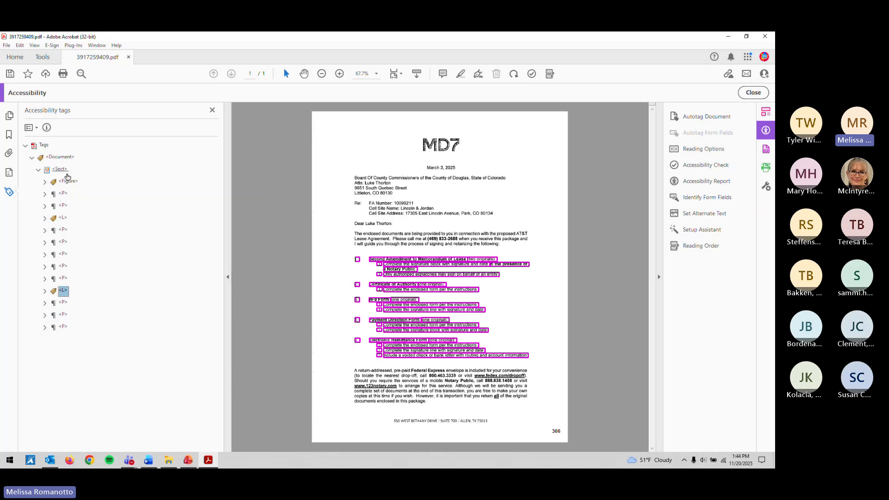
pyautogui.press('Down')
pyautogui.press('Down')
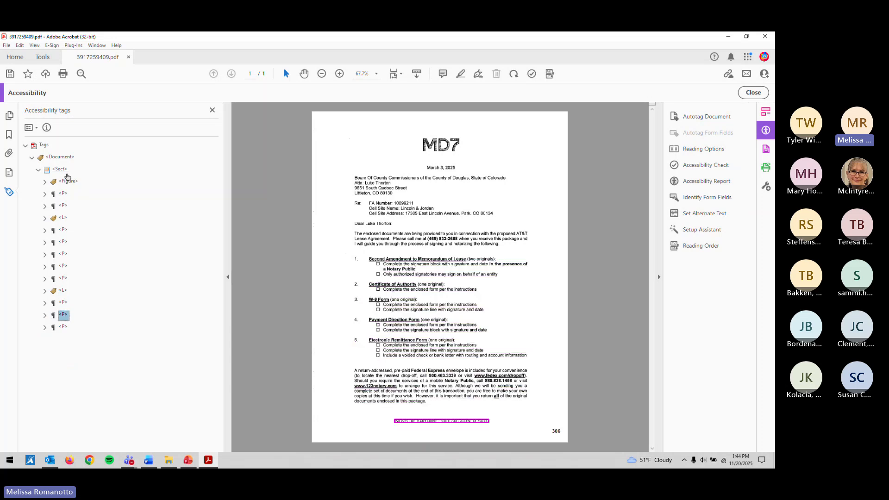
pyautogui.press('Down')
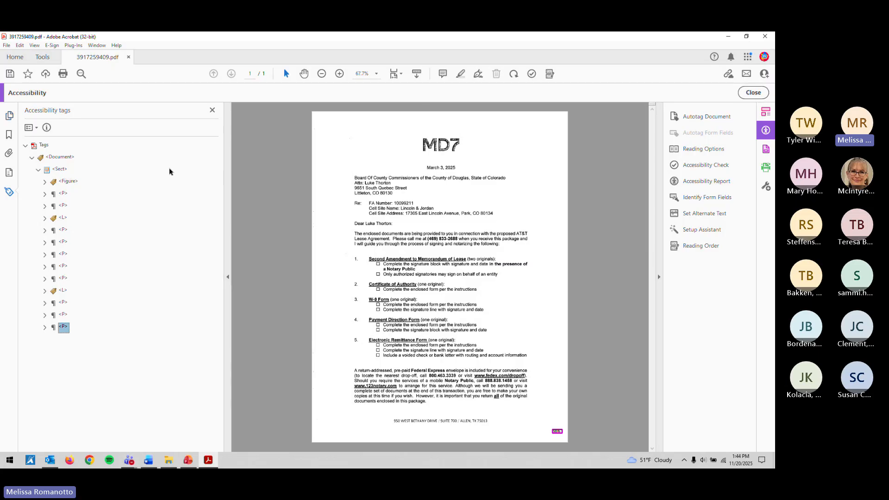
# Step: Run the Accessibility Check and locate the Figure failing the alternate text rule
pyautogui.click(532, 74)
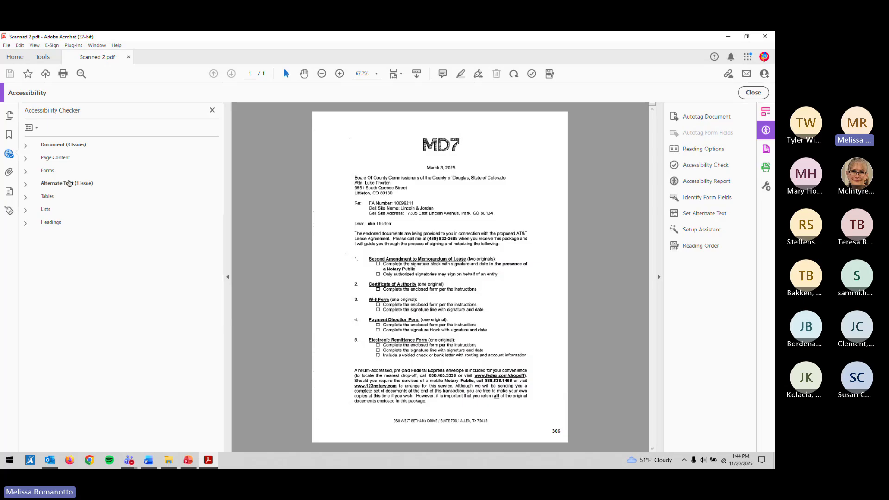
pyautogui.click(26, 184)
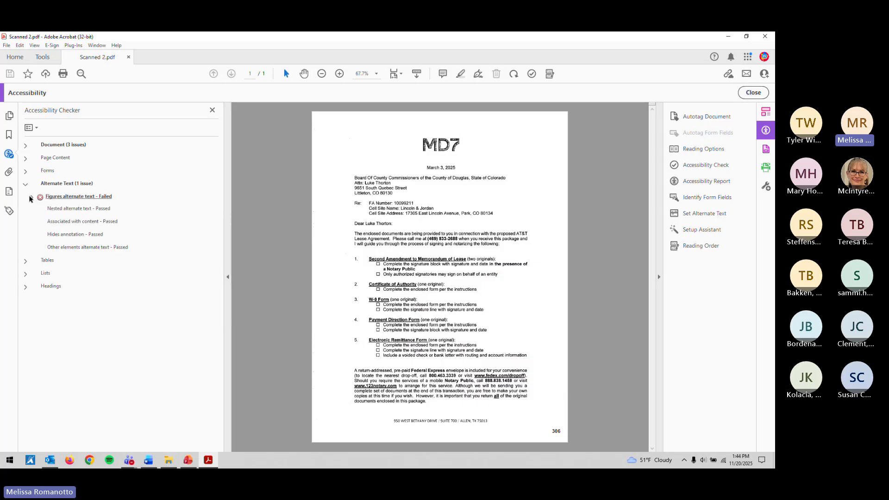
pyautogui.click(30, 197)
pyautogui.click(62, 209)
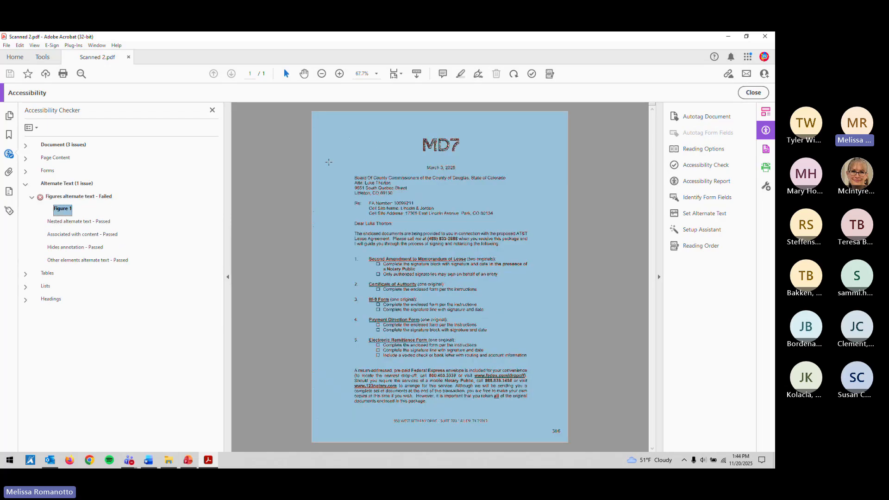
pyautogui.click(77, 196)
# Step: Review the failed document Title check, then return to the tag tree
pyautogui.click(26, 147)
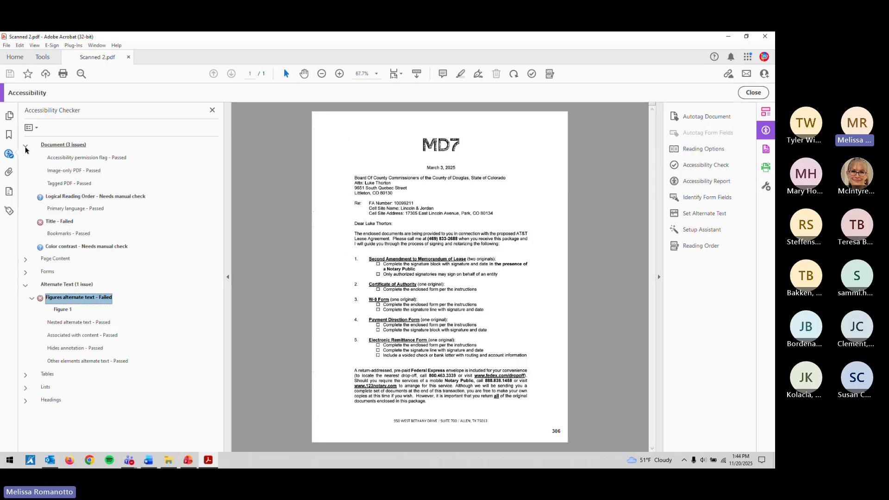
pyautogui.click(61, 222)
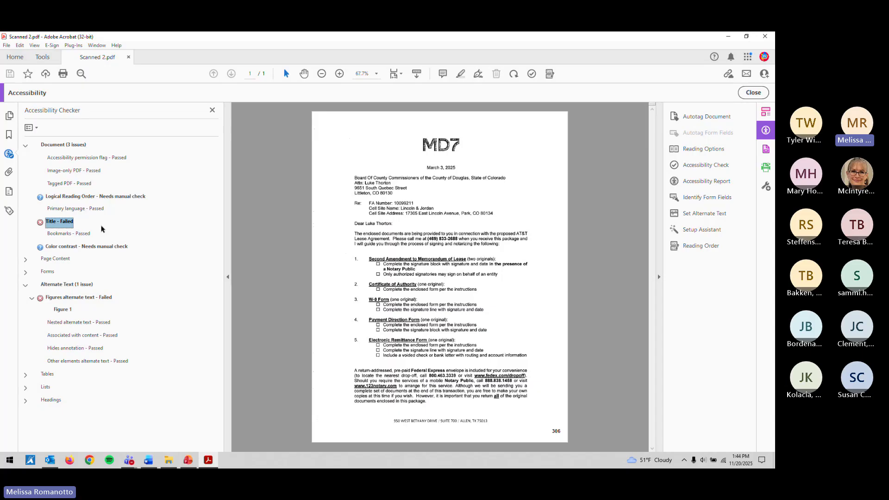
pyautogui.click(9, 211)
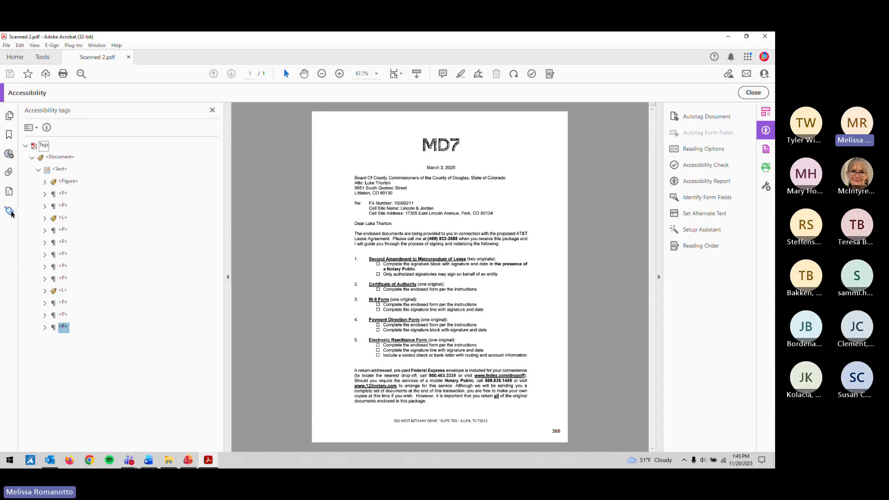
# Step: With the Reading Order tool, outline the MD7 heading and tag it as Text/Paragraph
pyautogui.click(68, 181)
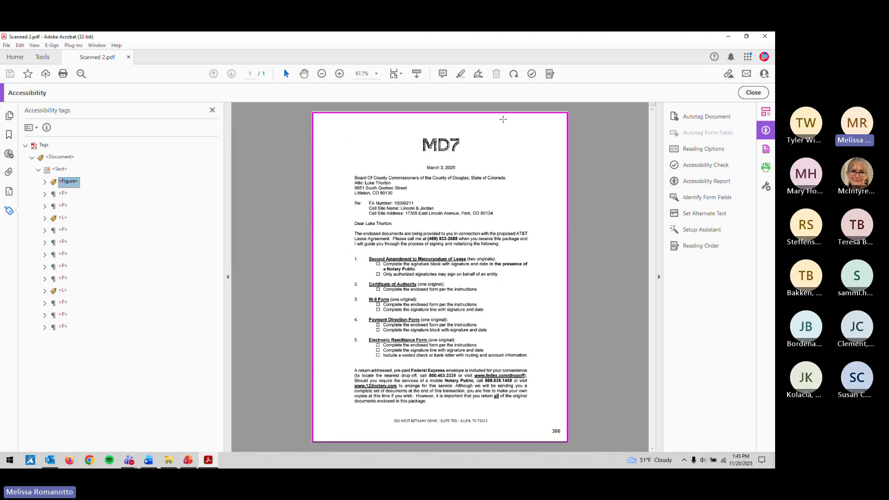
pyautogui.click(550, 74)
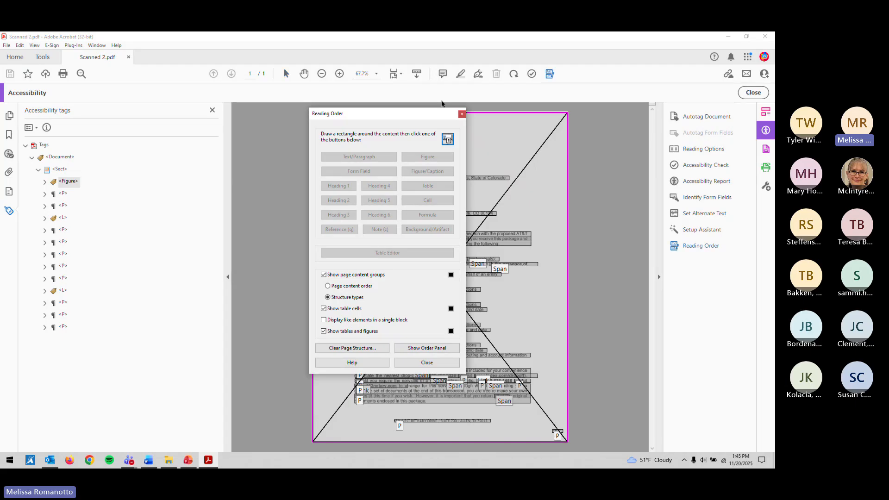
pyautogui.moveTo(420, 113); pyautogui.dragTo(233, 103)
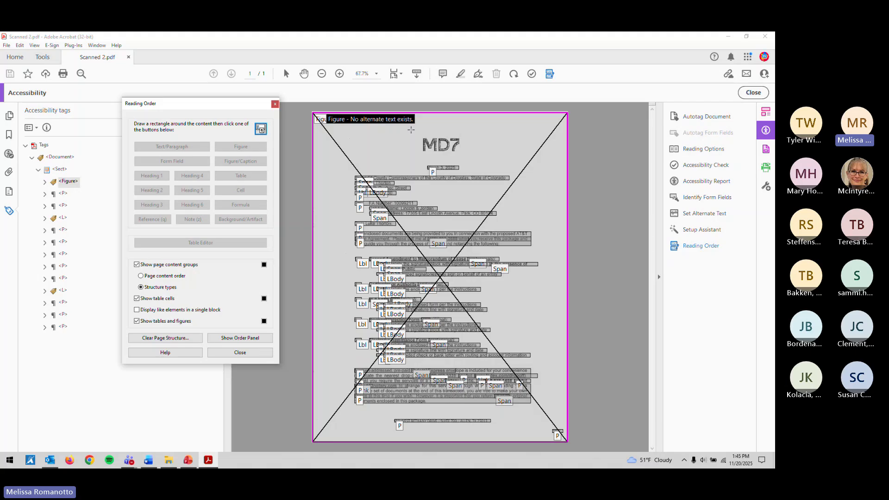
pyautogui.click(411, 130)
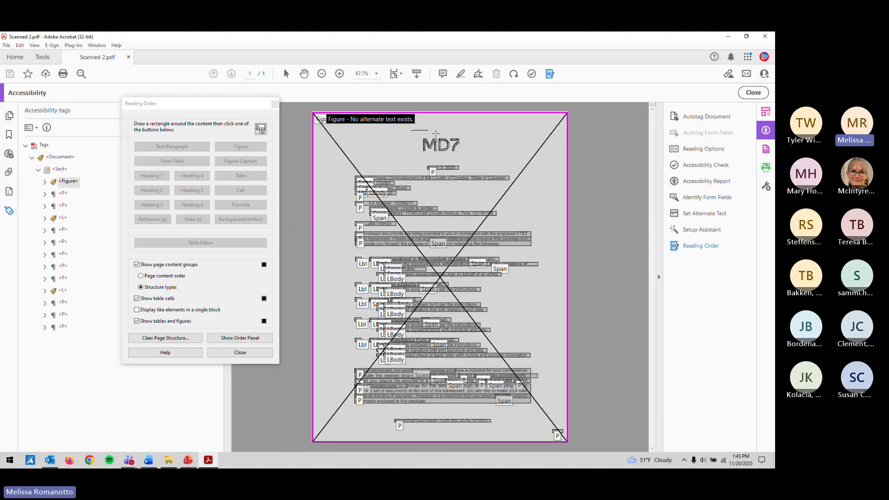
pyautogui.moveTo(436, 133); pyautogui.dragTo(476, 157)
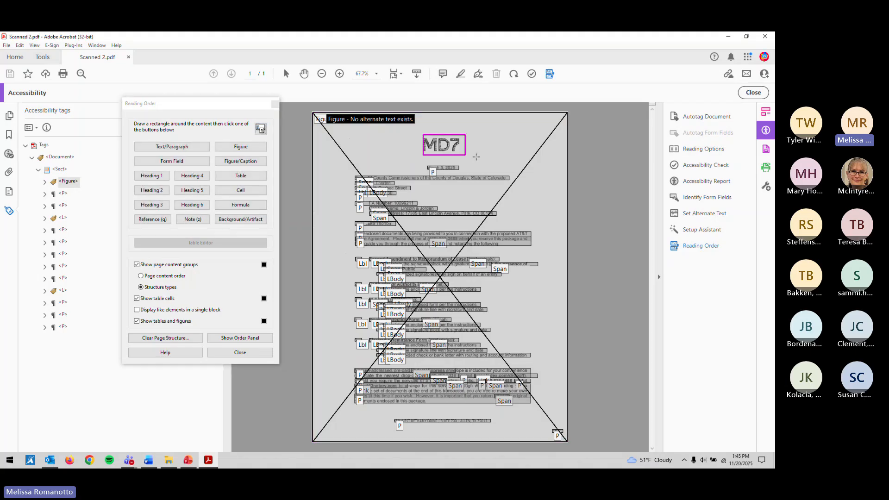
pyautogui.click(204, 148)
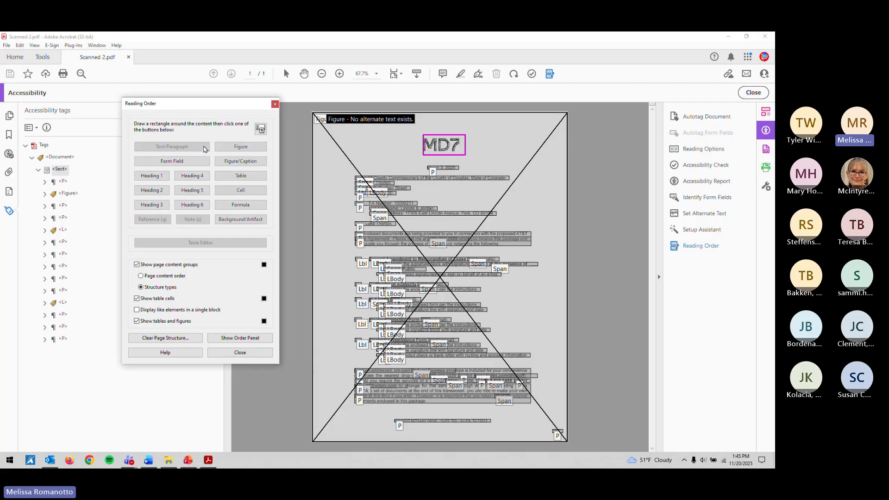
pyautogui.click(240, 353)
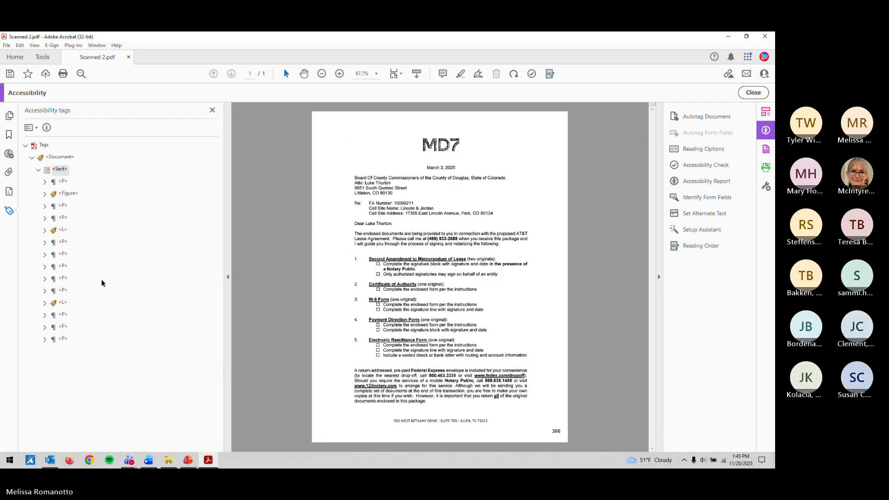
# Step: Change the scanned Image tag inside the Figure into a Page artifact
pyautogui.click(67, 193)
pyautogui.doubleClick(64, 194)
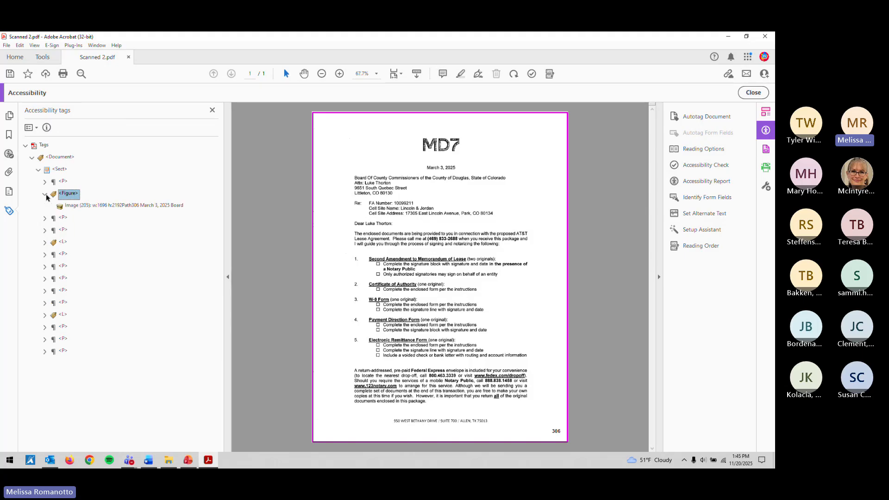
pyautogui.click(71, 206)
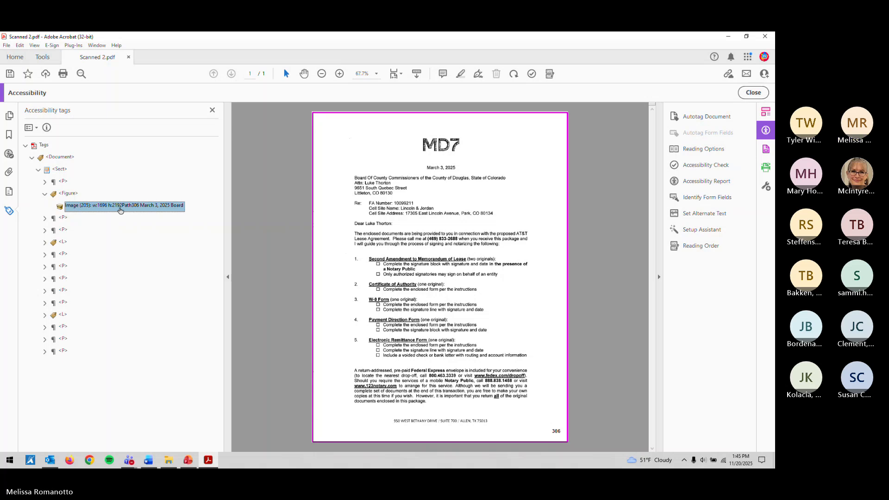
pyautogui.click(64, 217)
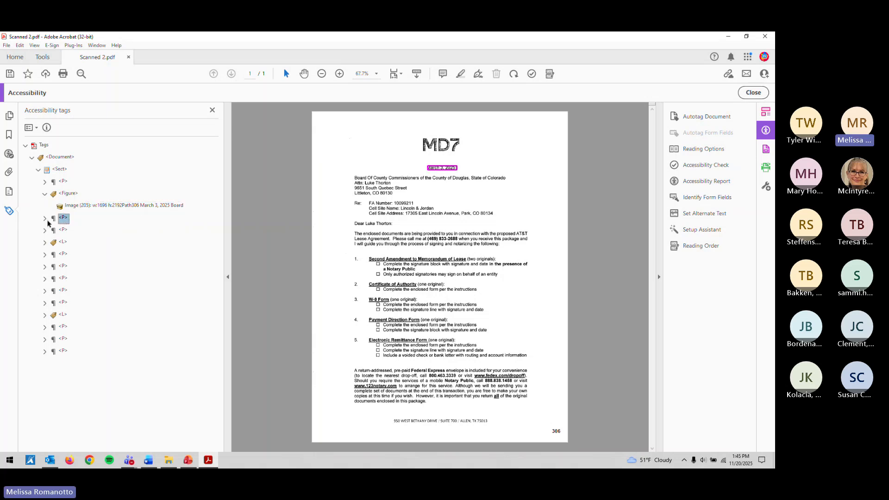
pyautogui.click(74, 206)
pyautogui.rightClick(83, 205)
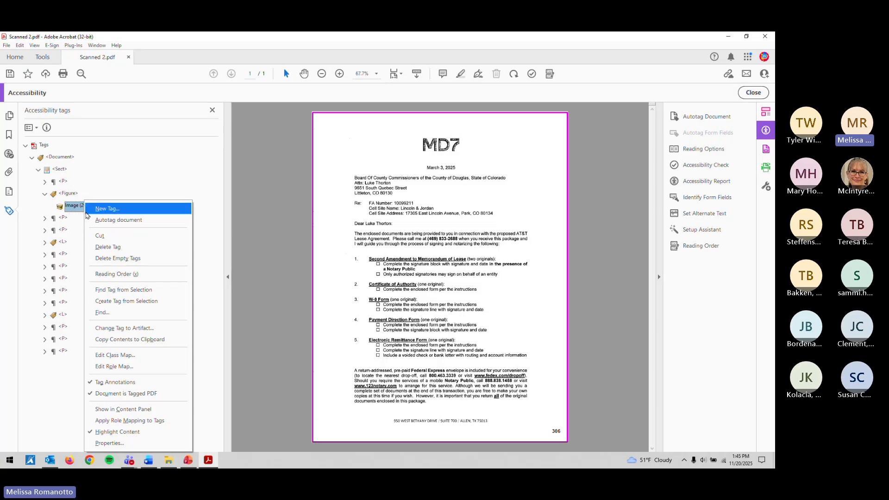
pyautogui.click(122, 328)
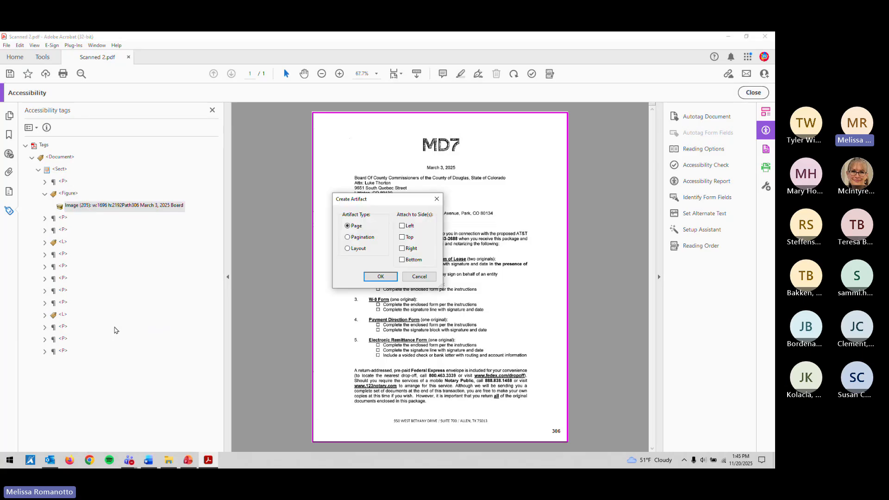
pyautogui.press('Return')
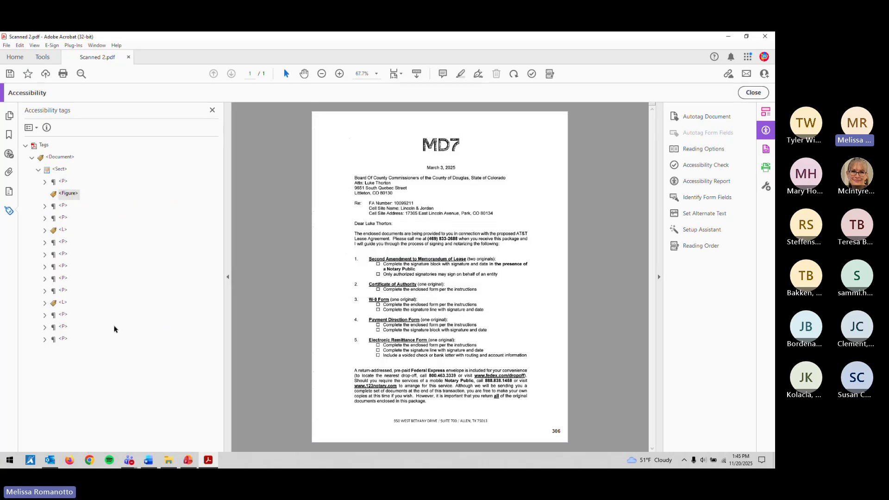
# Step: Delete the empty Figure tag and inspect the address paragraph and the list holding the street line
pyautogui.click(66, 191)
pyautogui.press('Up')
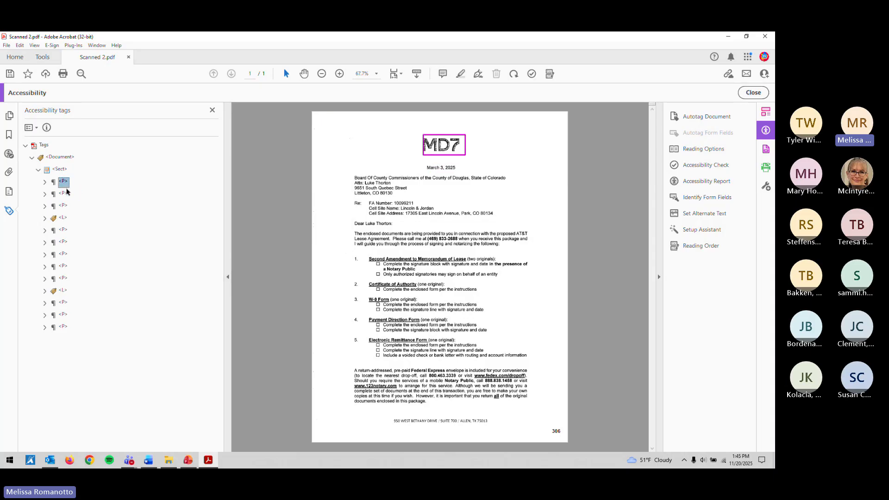
pyautogui.press('Down')
pyautogui.press('Down')
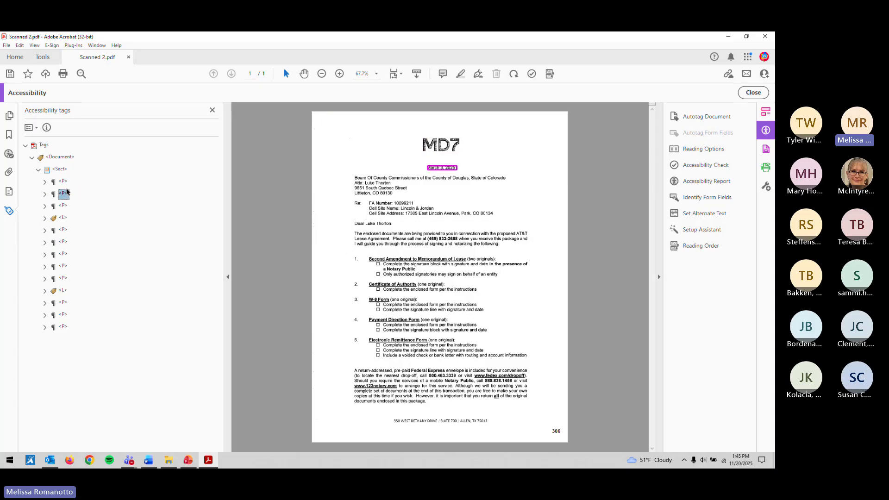
pyautogui.press('Right')
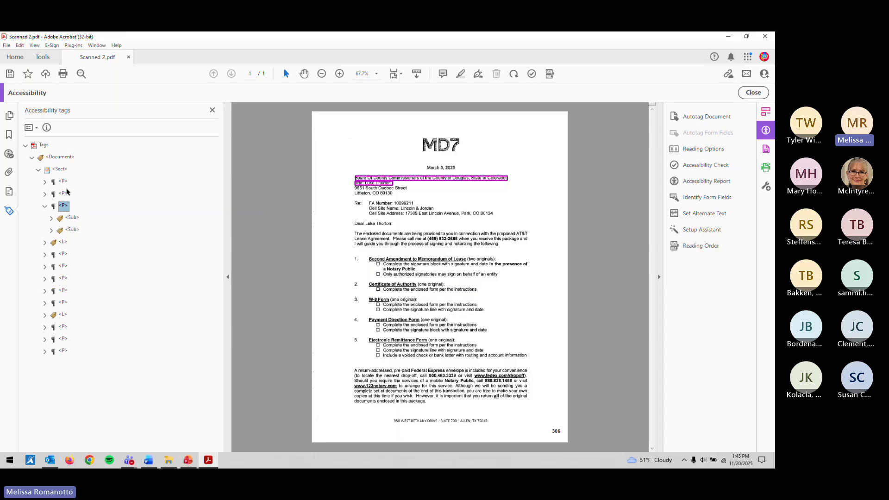
pyautogui.press('Down')
pyautogui.press('Left')
pyautogui.press('Left')
pyautogui.press('Down')
pyautogui.press('Right')
pyautogui.press('Down')
pyautogui.press('Right')
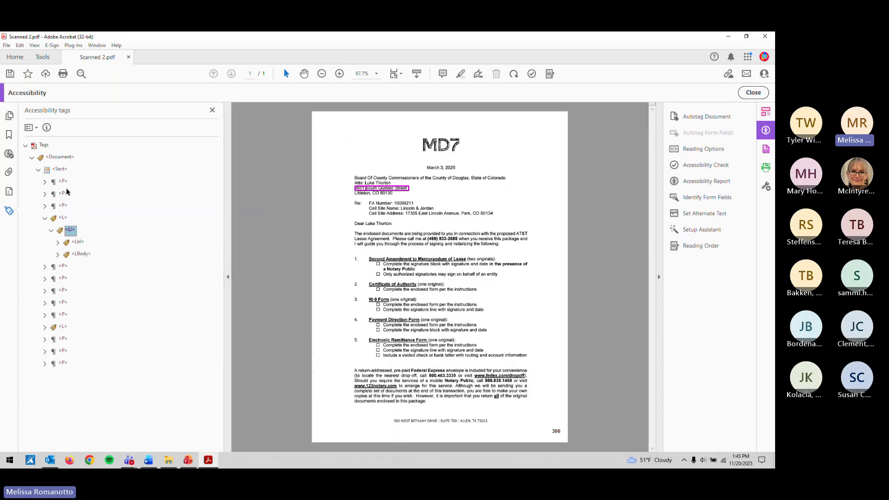
pyautogui.press('Down')
pyautogui.press('Right')
pyautogui.press('Down')
pyautogui.press('Down')
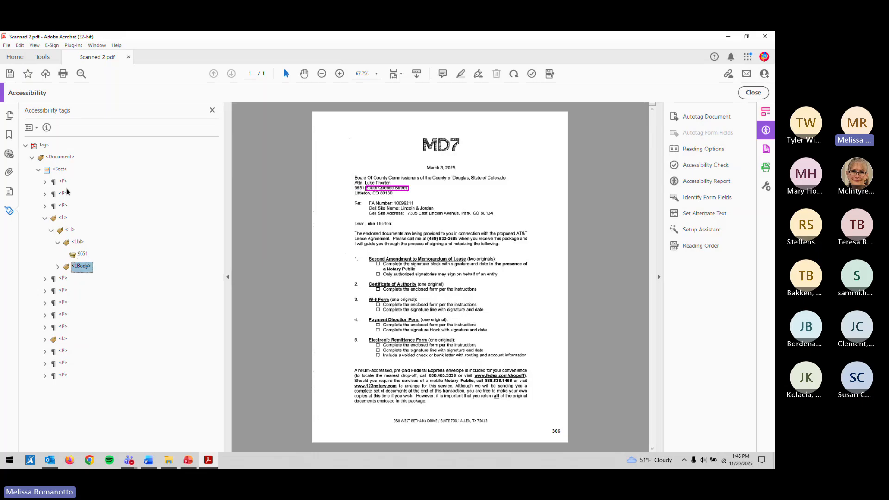
pyautogui.press('Right')
pyautogui.press('Down')
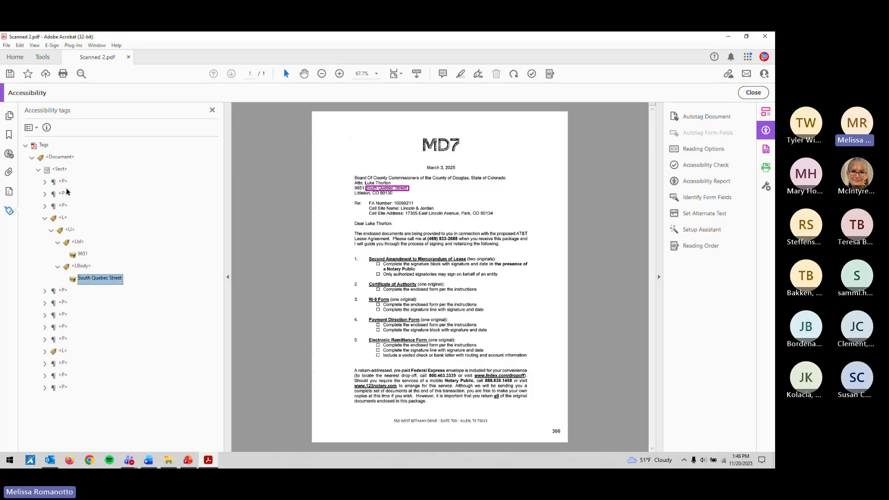
# Step: Move the 9651 and street content into the Littleton paragraph and delete the emptied L tag
pyautogui.click(45, 205)
pyautogui.click(72, 230)
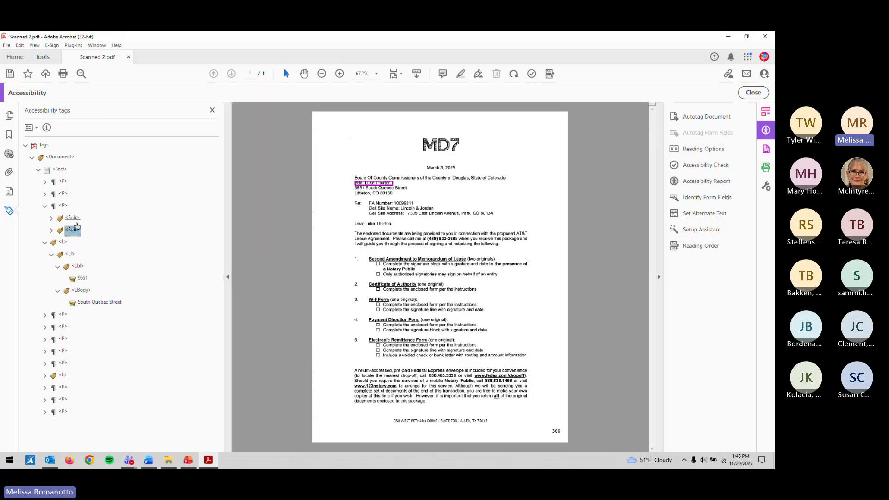
pyautogui.press('Down')
pyautogui.press('Down')
pyautogui.press('Down')
pyautogui.press('Down')
pyautogui.press('Down')
pyautogui.press('Down')
pyautogui.press('Down')
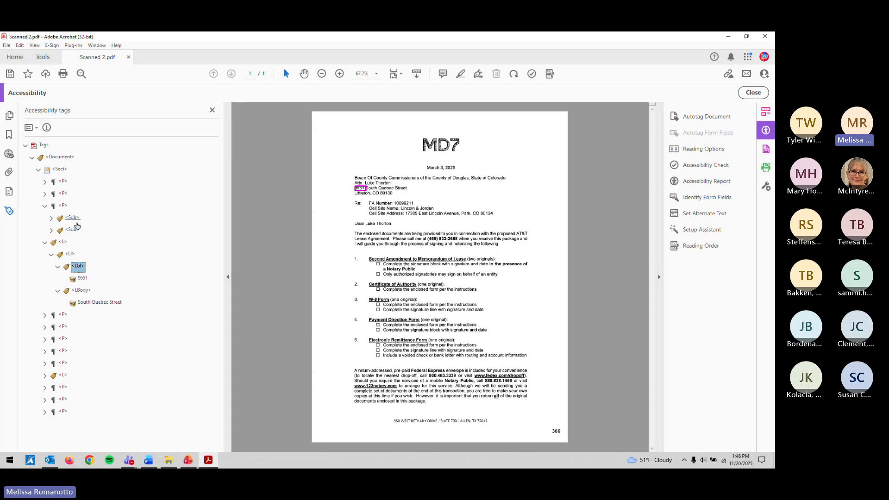
pyautogui.press('Right')
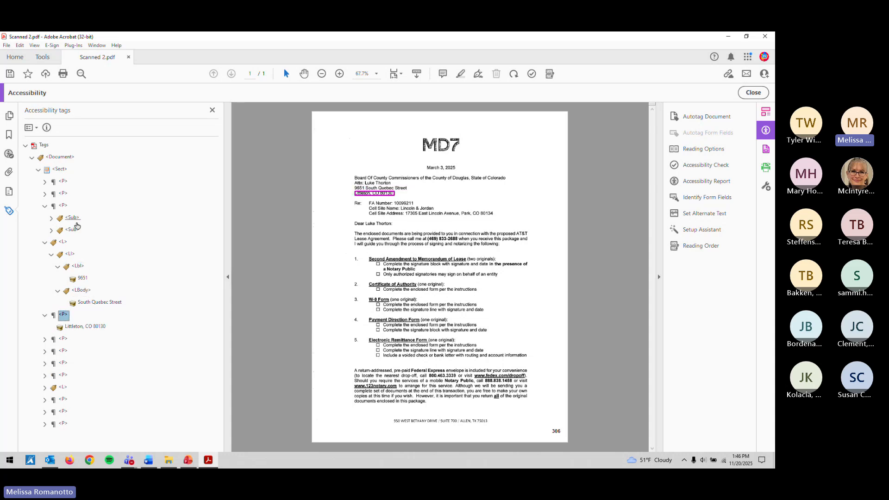
pyautogui.click(82, 278)
pyautogui.keyDown('ctrl'); pyautogui.click(84, 303); pyautogui.keyUp('ctrl')
pyautogui.moveTo(84, 303); pyautogui.dragTo(64, 315)
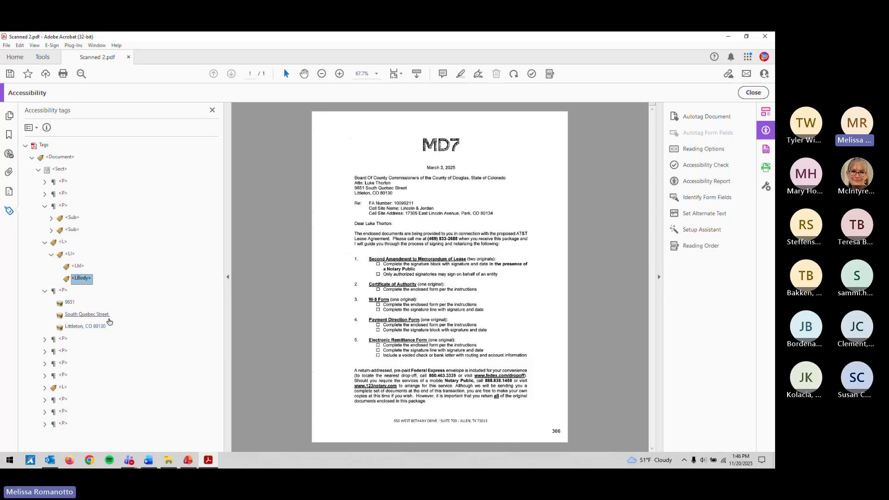
pyautogui.click(63, 243)
pyautogui.press('Delete')
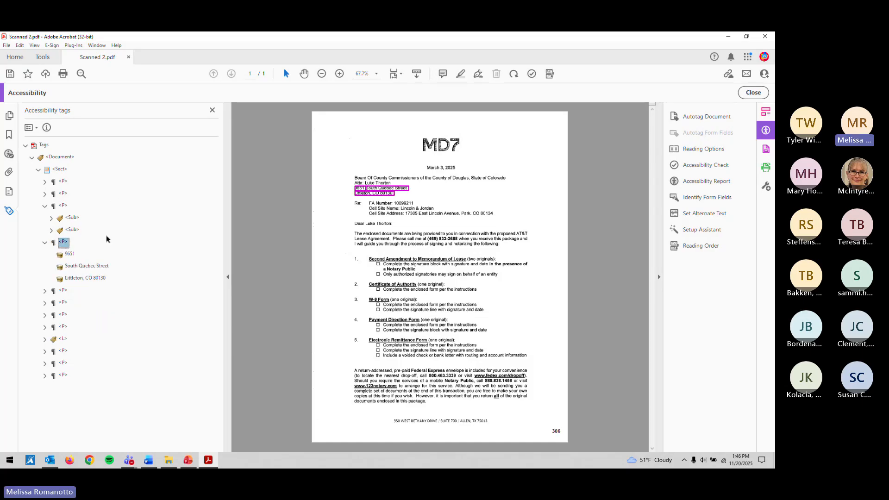
pyautogui.press('Left')
pyautogui.press('Up')
# Step: Step through the salutation, list and return-address tags, save, and find the Re: FA Number paragraph
pyautogui.press('Left')
pyautogui.press('Left')
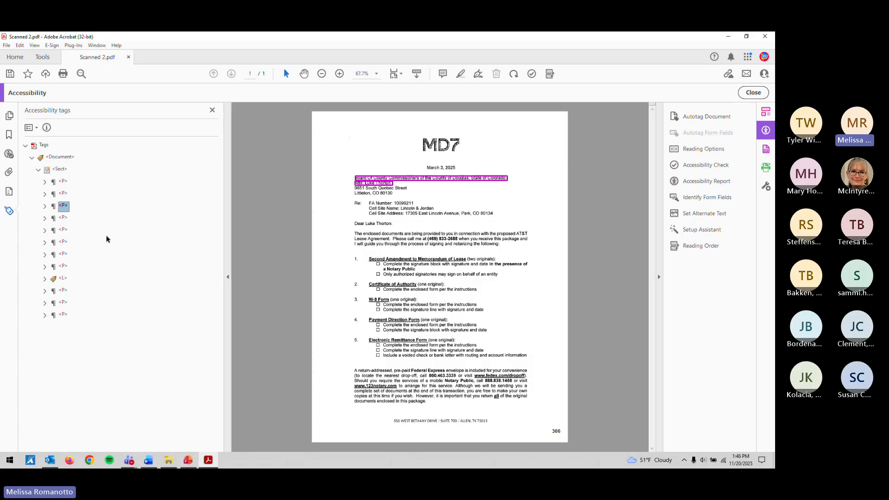
pyautogui.press('Down')
pyautogui.press('Down')
pyautogui.press('Down')
pyautogui.press('Down')
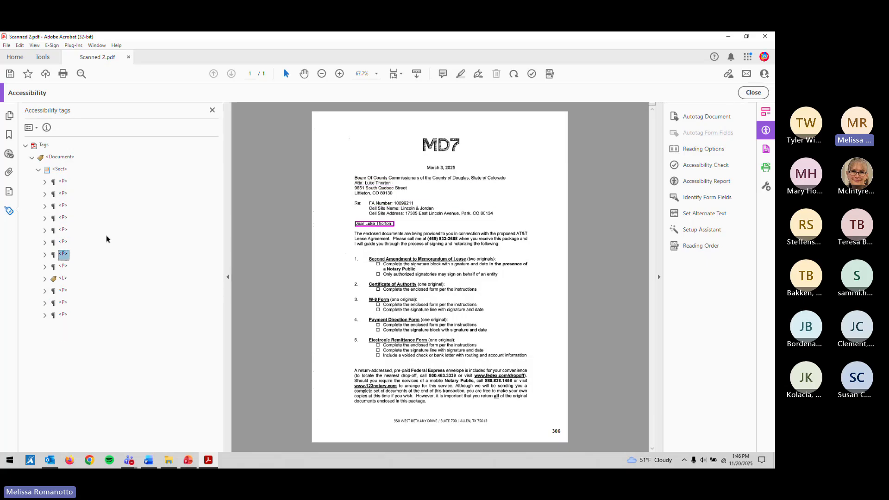
pyautogui.press('Down')
pyautogui.press('Down')
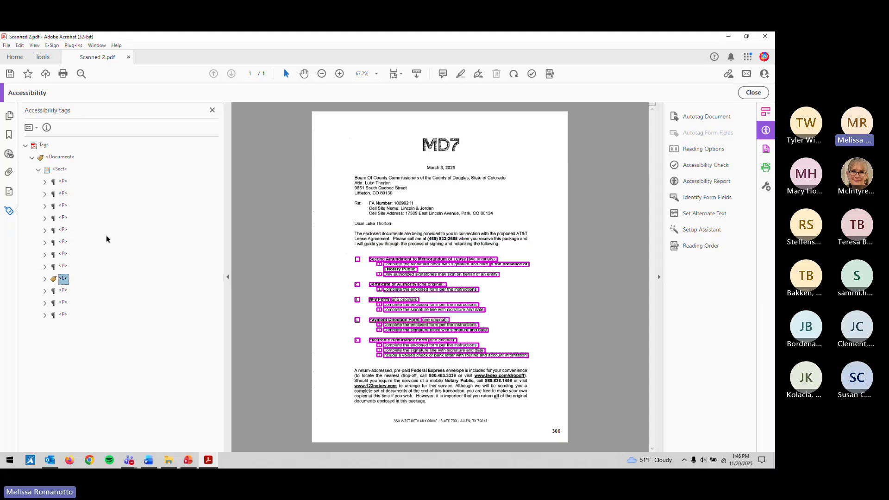
pyautogui.press('Down')
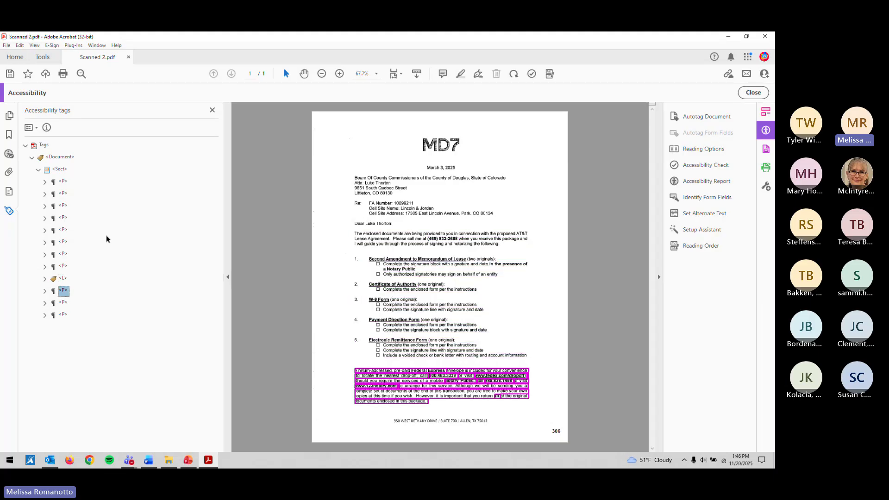
pyautogui.hotkey('ctrl', 's')
pyautogui.click(63, 194)
pyautogui.press('Down')
pyautogui.press('Down')
pyautogui.press('Down')
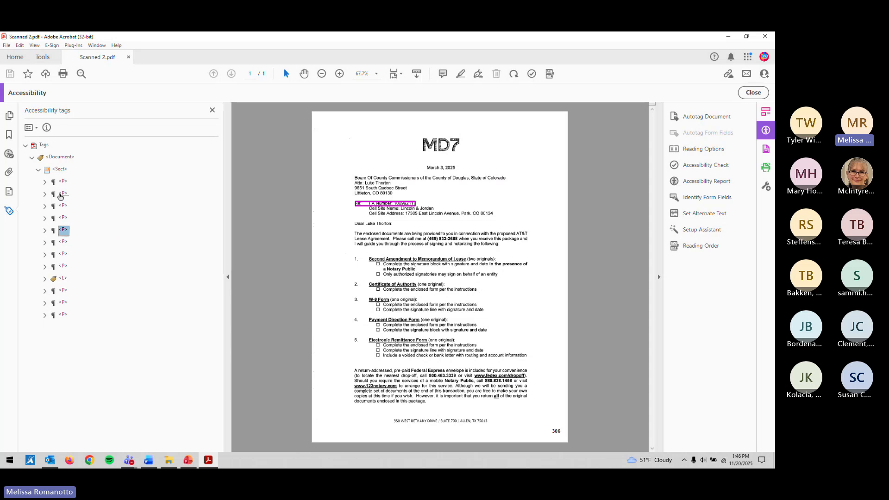
# Step: Change the Re: FA Number paragraph tag's type to Heading Level 1 and save
pyautogui.rightClick(63, 233)
pyautogui.click(129, 443)
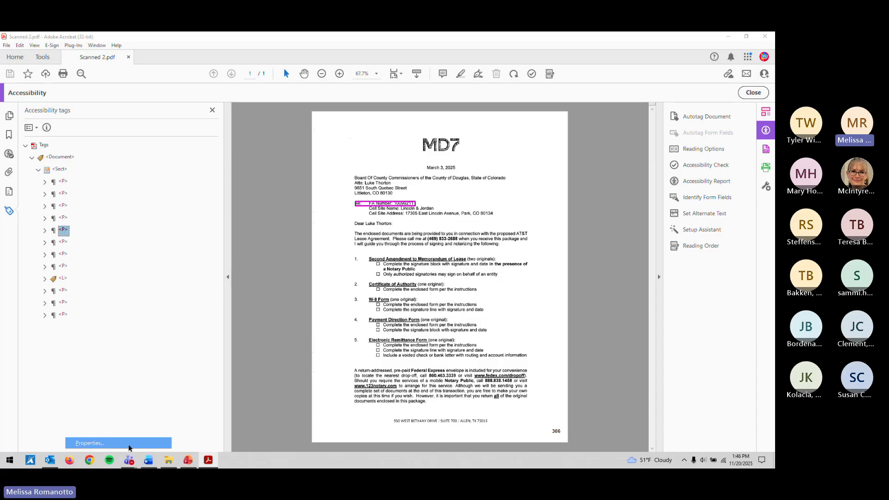
pyautogui.click(468, 174)
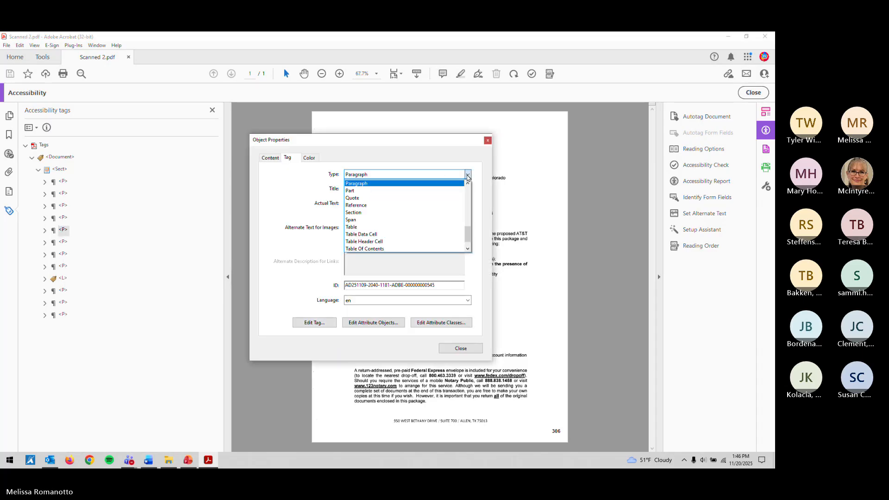
pyautogui.scroll(4, 401, 203)
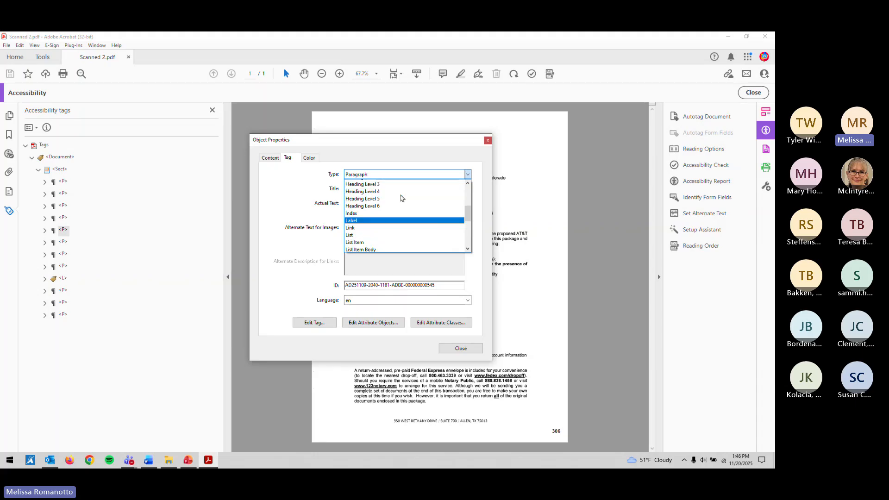
pyautogui.click(400, 201)
pyautogui.click(454, 347)
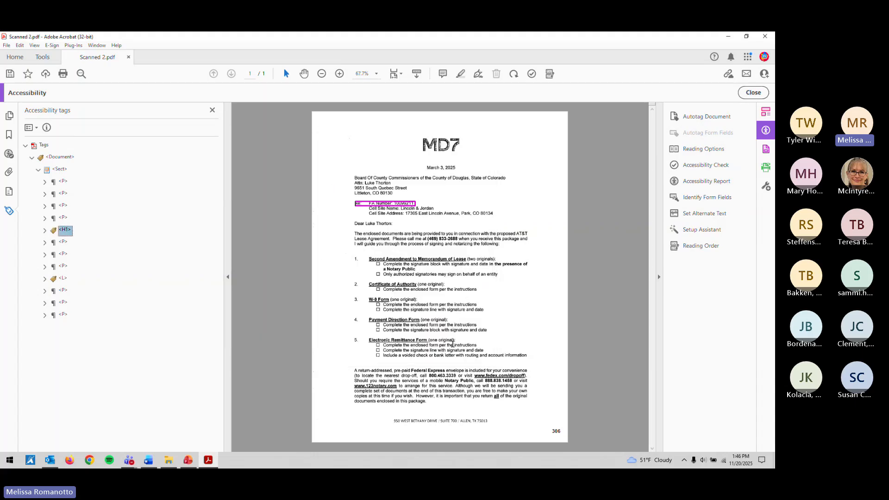
pyautogui.hotkey('ctrl', 's')
# Step: Expand the last paragraph tag to reveal its page number 306 content
pyautogui.click(63, 182)
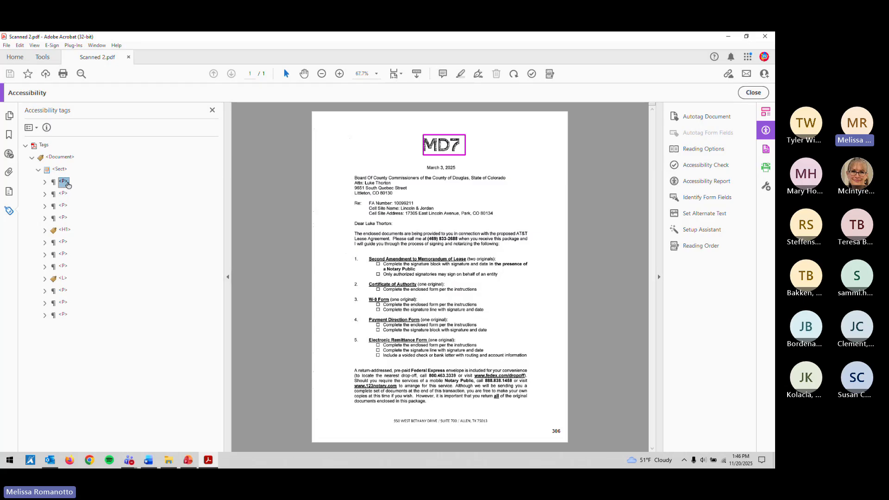
pyautogui.press('Down')
pyautogui.press('Down')
pyautogui.press('Down')
pyautogui.press('Down')
pyautogui.press('Down')
pyautogui.press('Down')
pyautogui.press('Down')
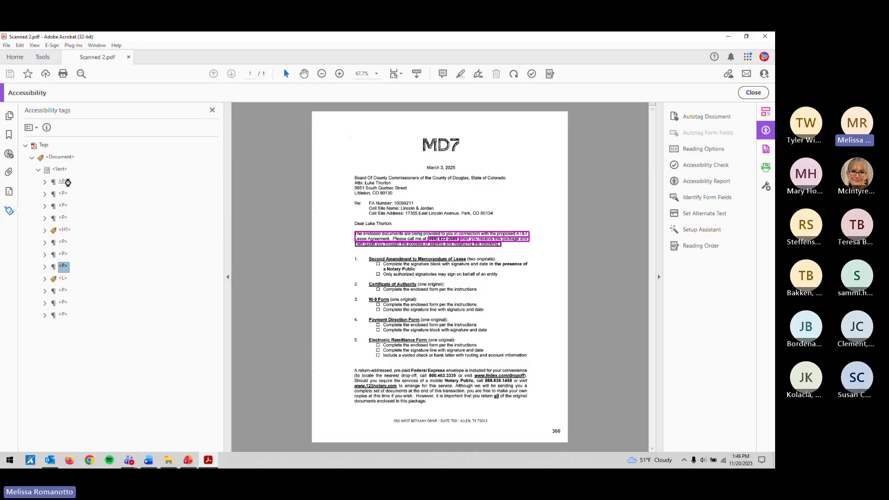
pyautogui.press('Down')
pyautogui.press('Down')
pyautogui.press('Down')
pyautogui.press('Down')
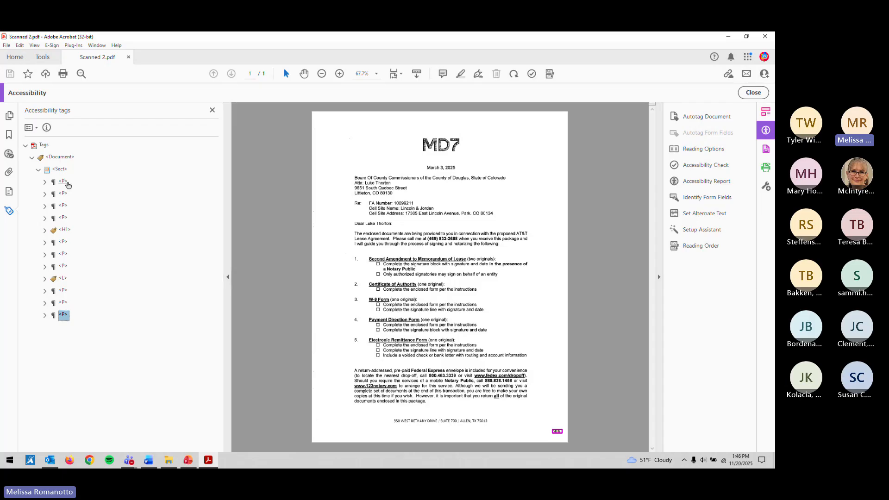
pyautogui.press('Right')
pyautogui.press('Right')
# Step: Make page number 306 an artifact, delete its empty P tag, save, and view the check results
pyautogui.rightClick(70, 329)
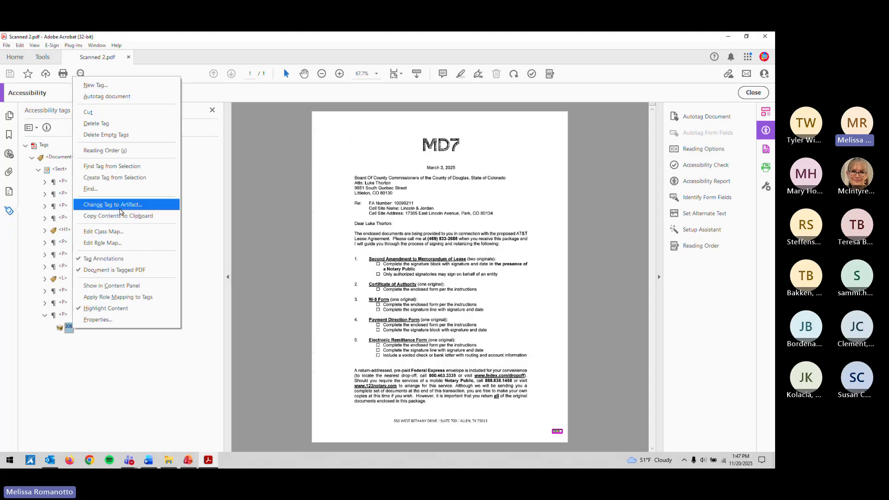
pyautogui.click(121, 211)
pyautogui.press('Return')
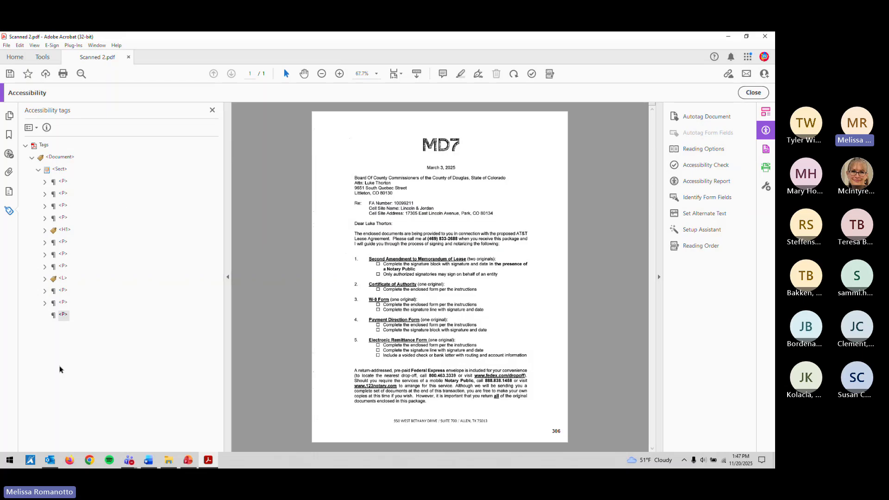
pyautogui.press('Delete')
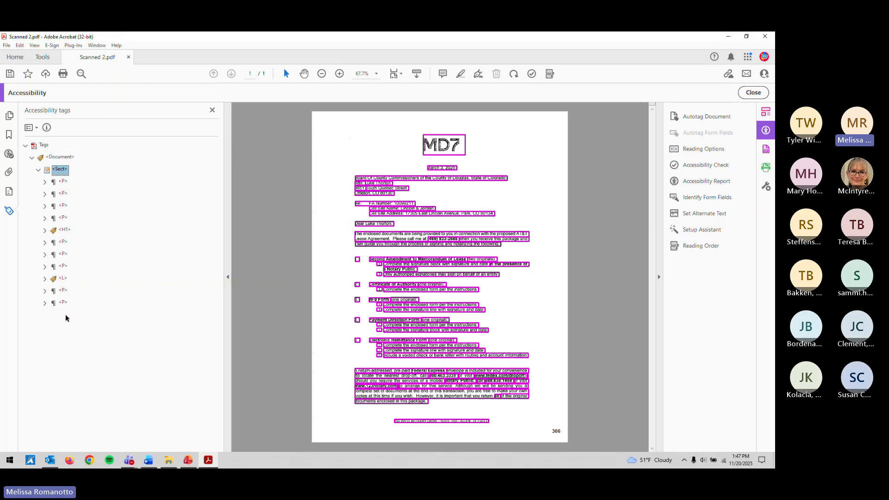
pyautogui.hotkey('ctrl', 's')
pyautogui.click(532, 74)
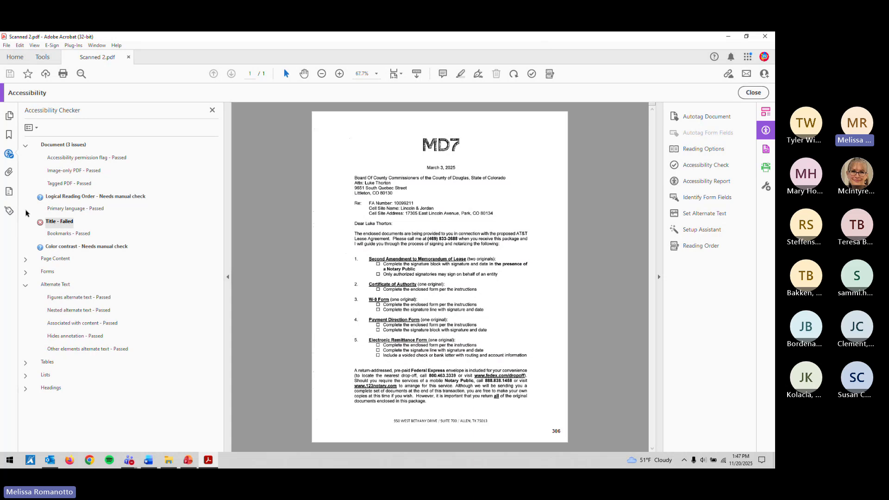
pyautogui.click(9, 211)
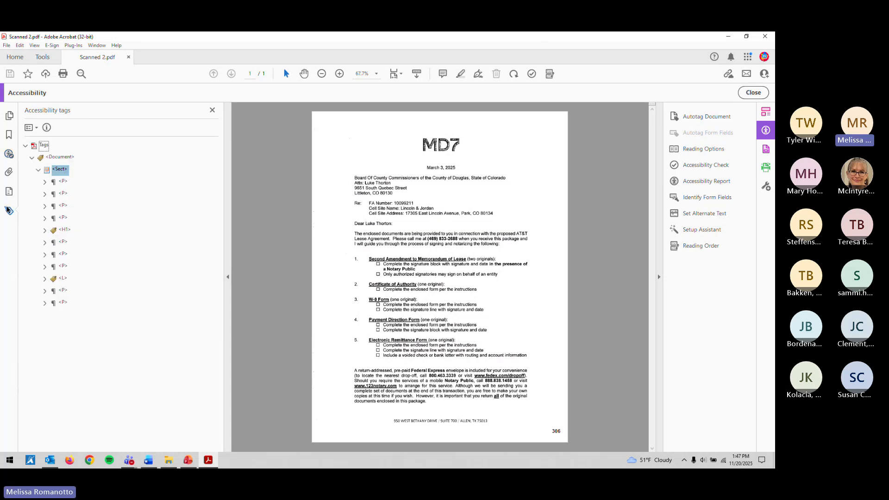
pyautogui.rightClick(63, 229)
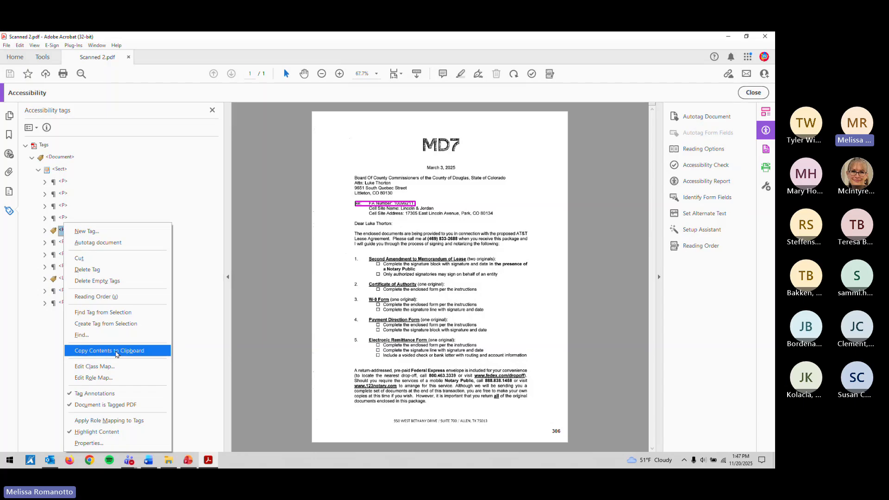
pyautogui.click(115, 351)
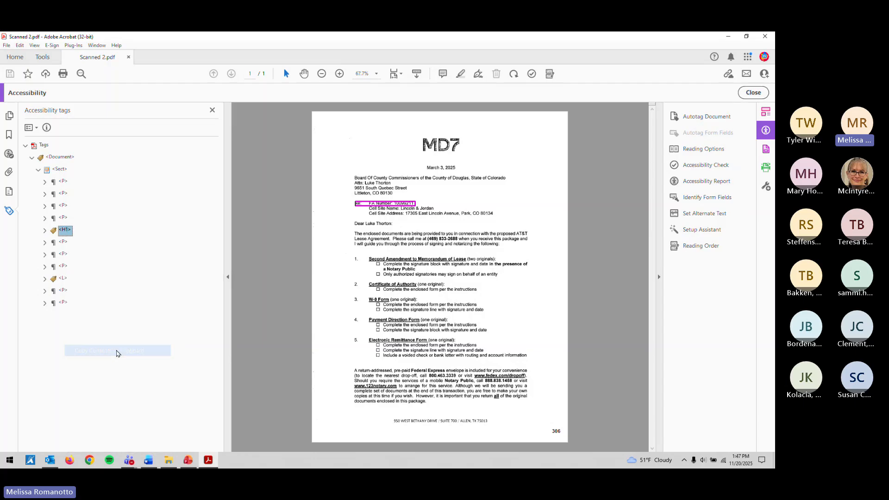
# Step: Fix the failed Title check by pasting the heading text as the document title, then save
pyautogui.click(9, 155)
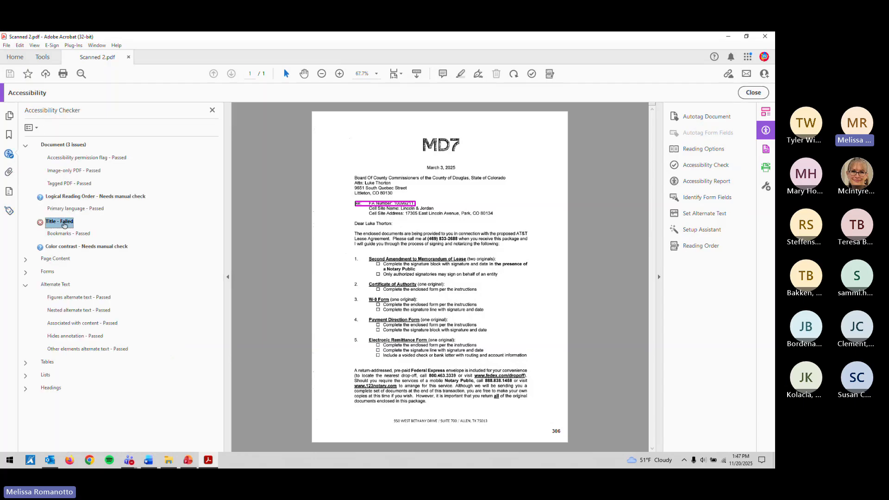
pyautogui.rightClick(63, 222)
pyautogui.click(70, 232)
pyautogui.click(358, 193)
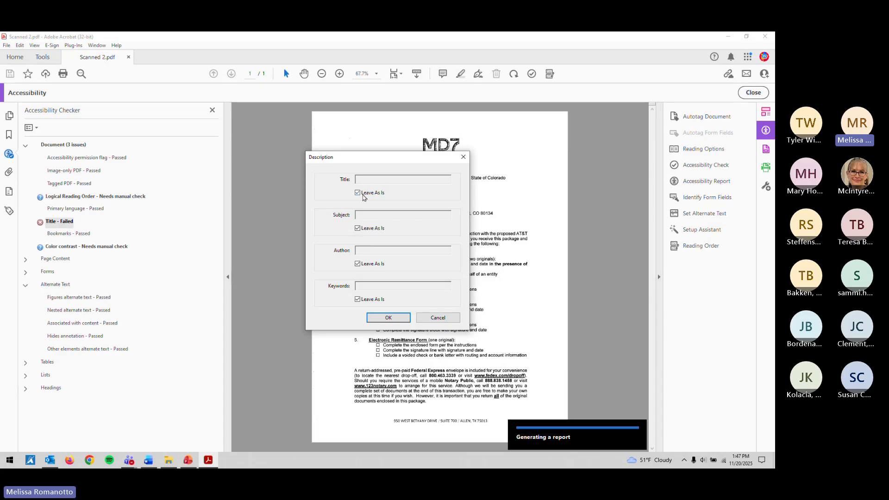
pyautogui.click(371, 181)
pyautogui.hotkey('ctrl', 'v')
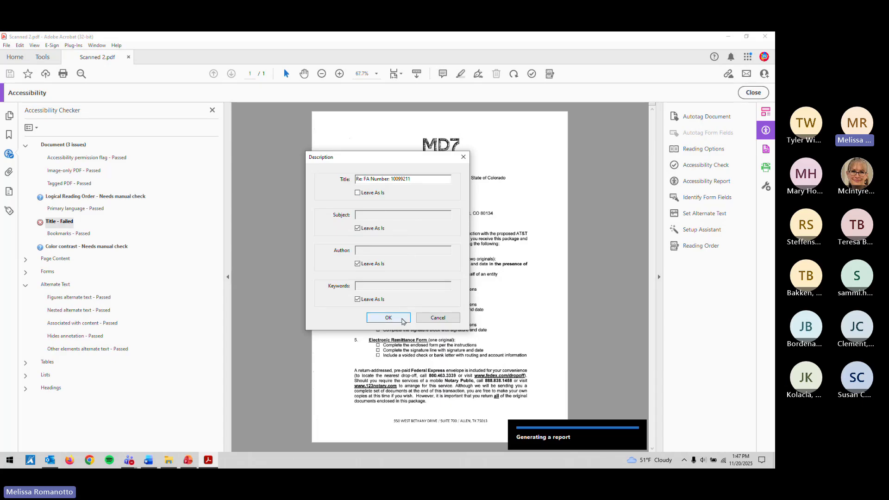
pyautogui.click(402, 318)
pyautogui.hotkey('ctrl', 's')
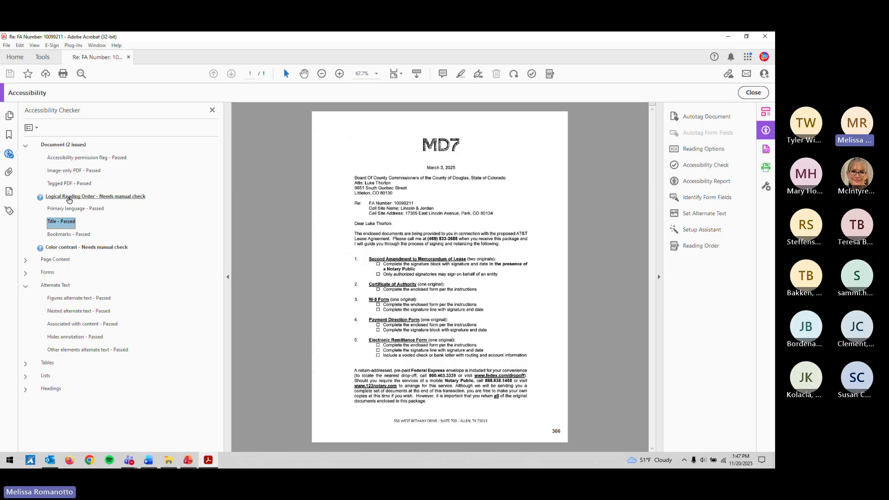
pyautogui.click(9, 211)
pyautogui.click(64, 182)
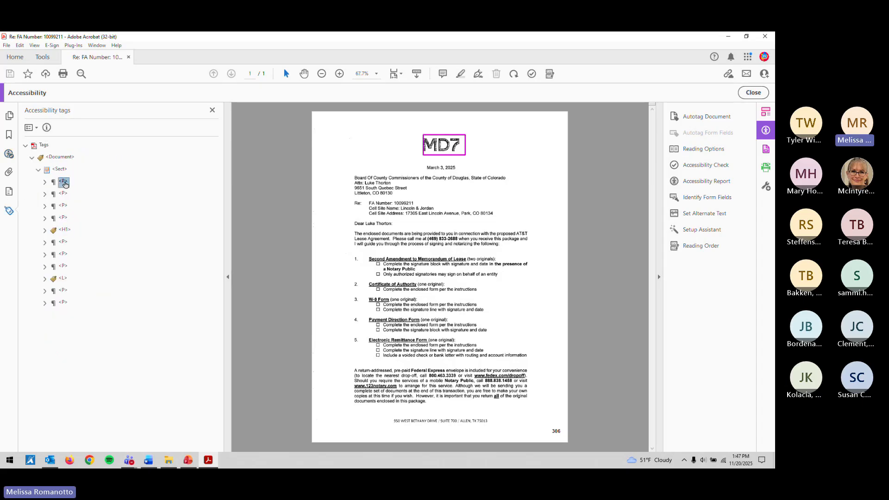
# Step: Close Acrobat's accessibility tools and show the Q&A 'Questions?' slide in the PowerPoint slide show
pyautogui.press('Down')
pyautogui.press('Down')
pyautogui.press('Down')
pyautogui.press('Down')
pyautogui.press('Down')
pyautogui.press('Down')
pyautogui.press('Down')
pyautogui.press('Down')
pyautogui.press('Down')
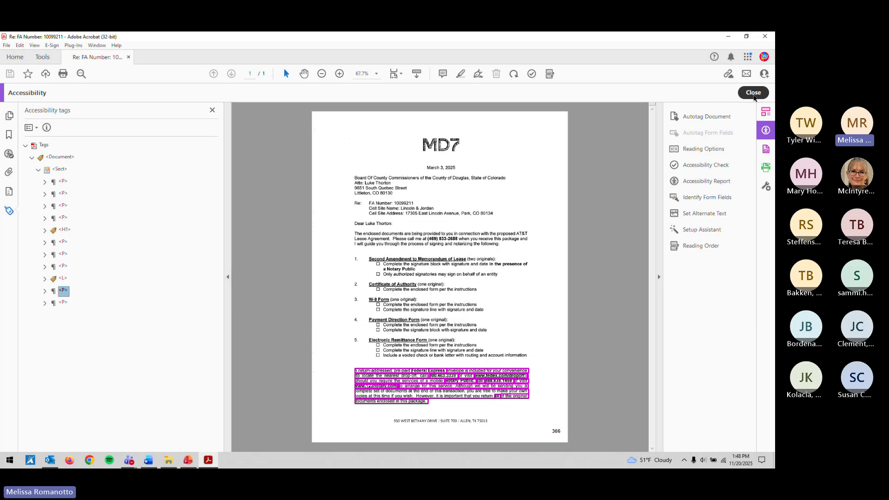
pyautogui.click(754, 92)
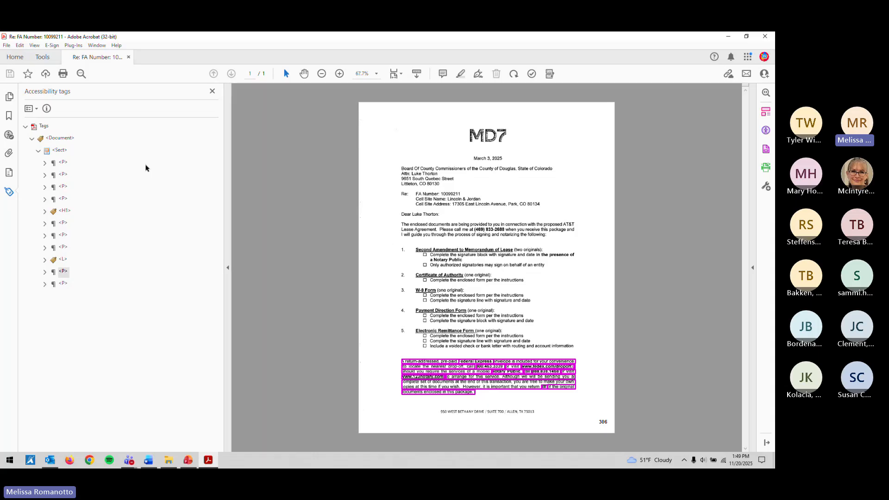
pyautogui.click(194, 458)
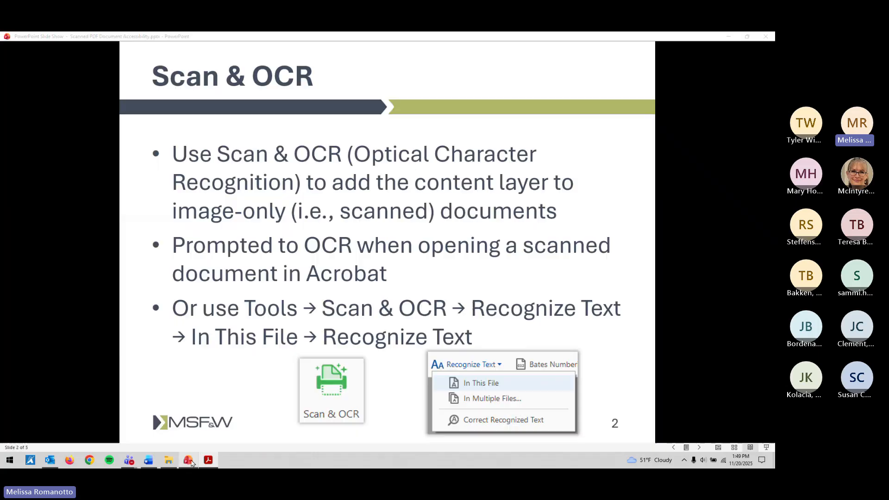
pyautogui.press('Right')
pyautogui.press('Right')
pyautogui.press('Right')
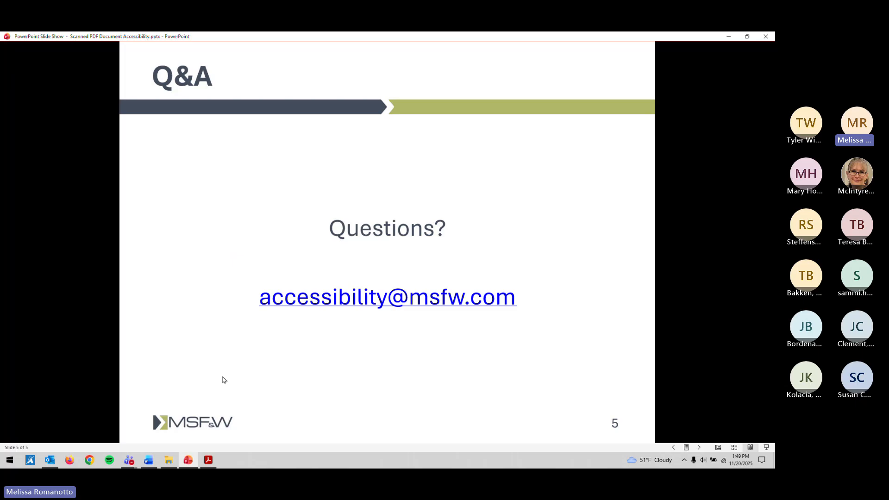